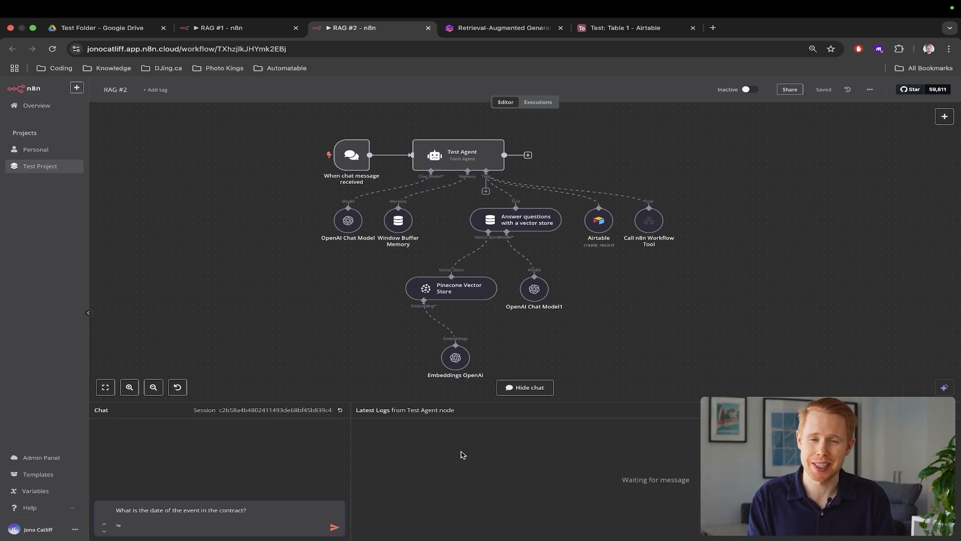
# Review the contract PDF in Google Drive, then select all nodes in the RAG #1 workflow
pyautogui.press('super+1')
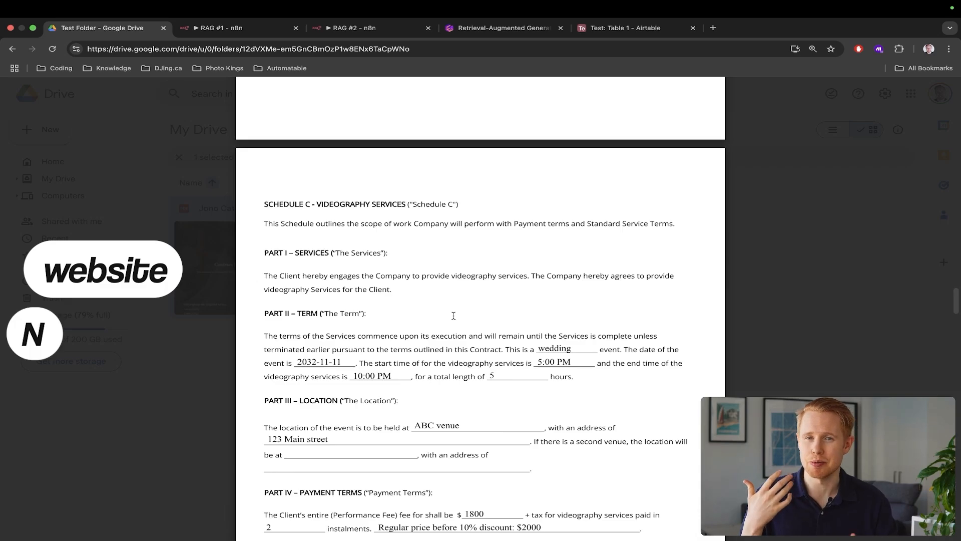
pyautogui.scroll(-2, 454, 315)
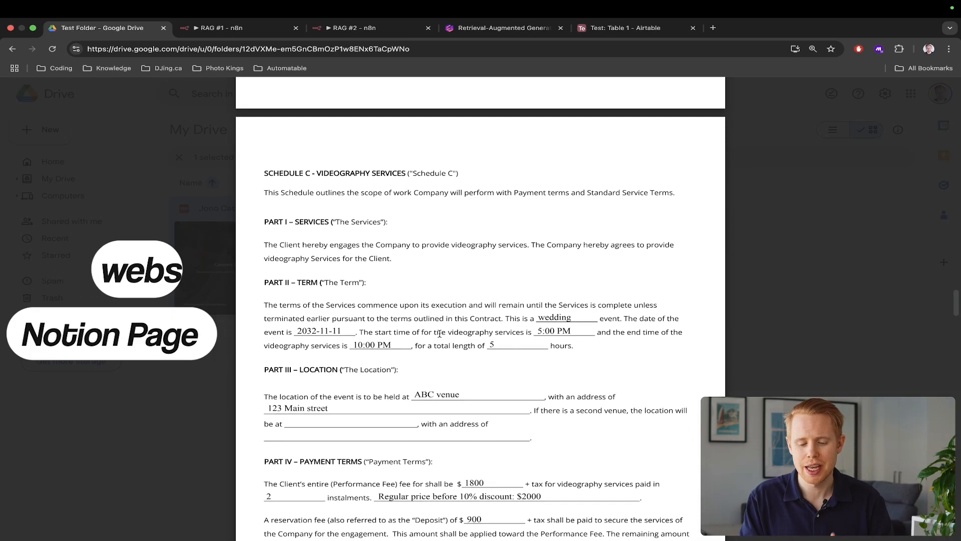
pyautogui.hotkey('ctrl', 'Tab')
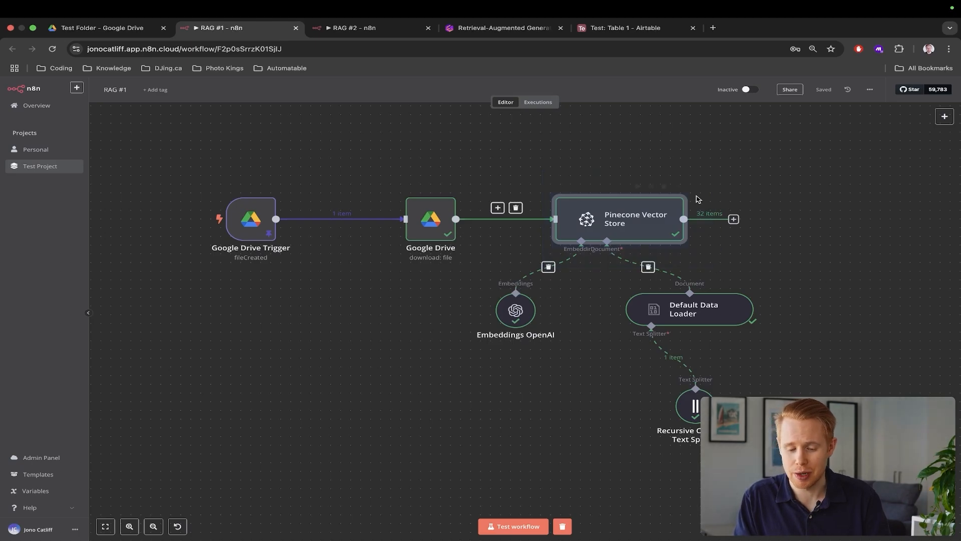
pyautogui.moveTo(185, 140); pyautogui.dragTo(800, 443)
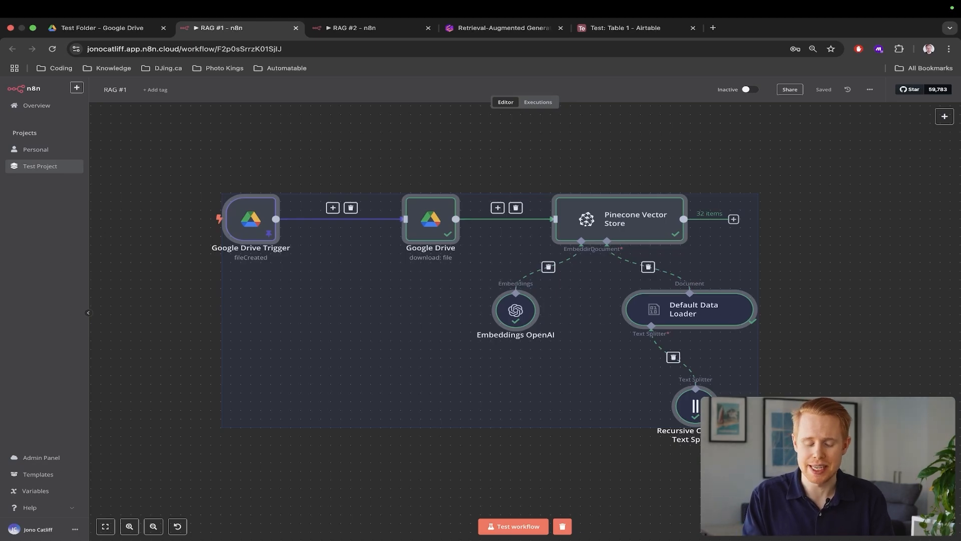
# Send the event-date question to RAG #2 and confirm its November 11, 2032 answer against the contract
pyautogui.hotkey('ctrl', 'Tab')
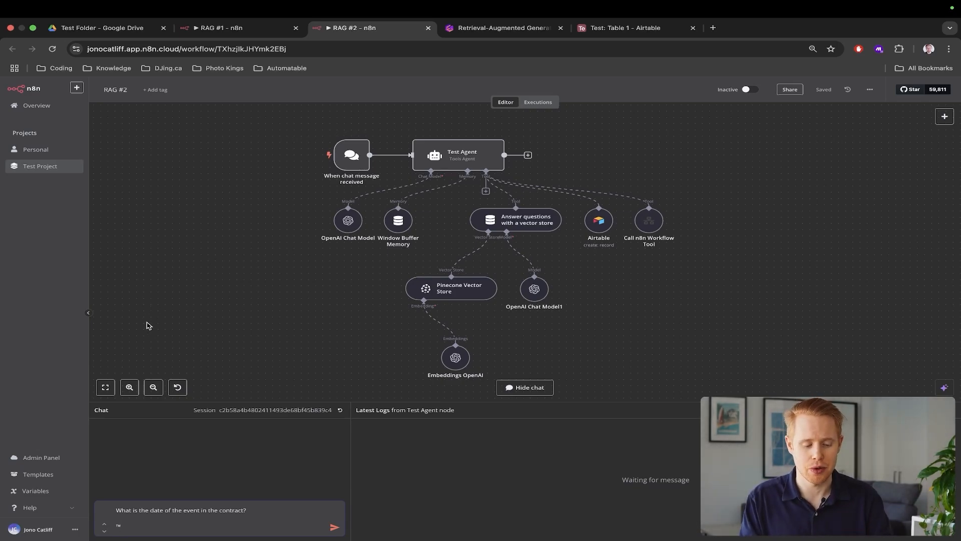
pyautogui.press('BackSpace')
pyautogui.press('BackSpace')
pyautogui.press('Return')
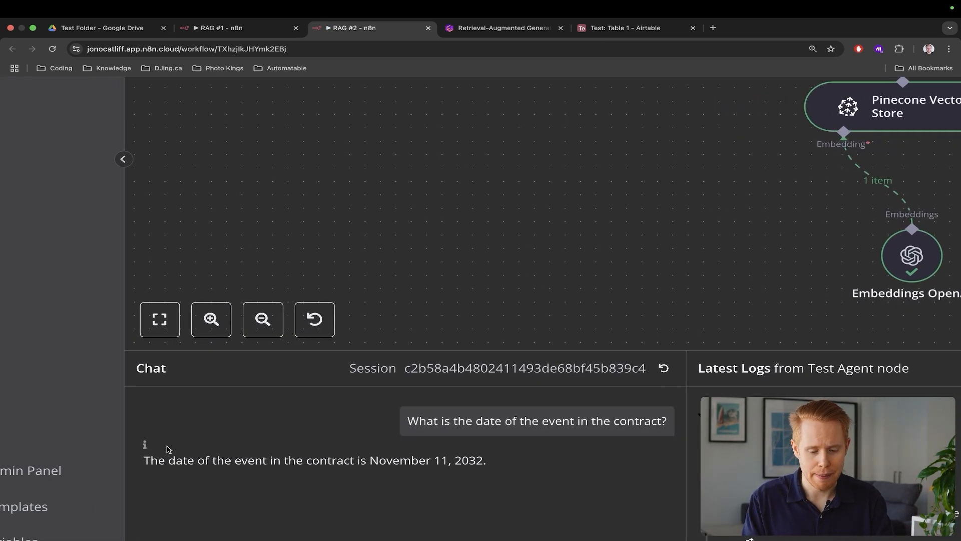
pyautogui.hotkey('ctrl', 'shift', 'Tab')
pyautogui.hotkey('ctrl', 'shift', 'Tab')
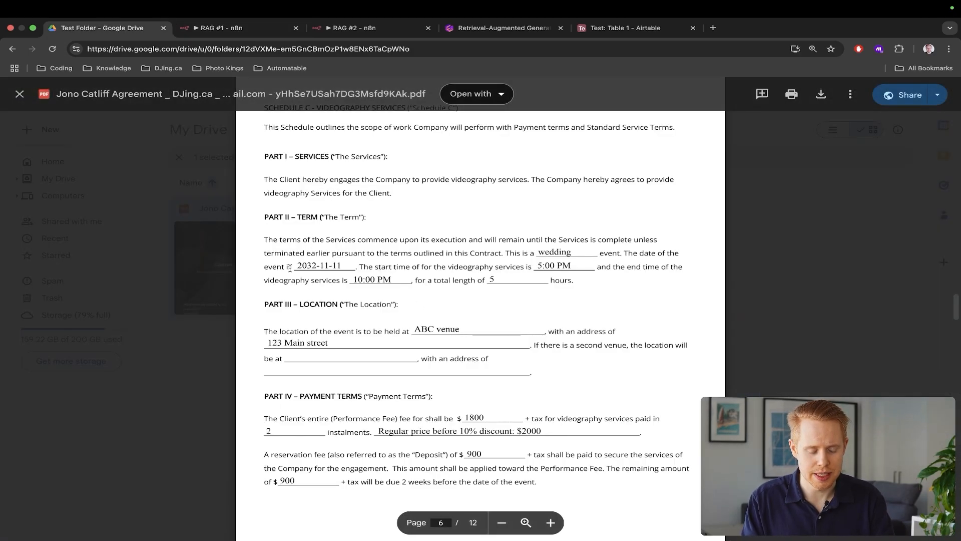
pyautogui.moveTo(290, 269); pyautogui.dragTo(356, 266)
pyautogui.hotkey('ctrl', 'Tab')
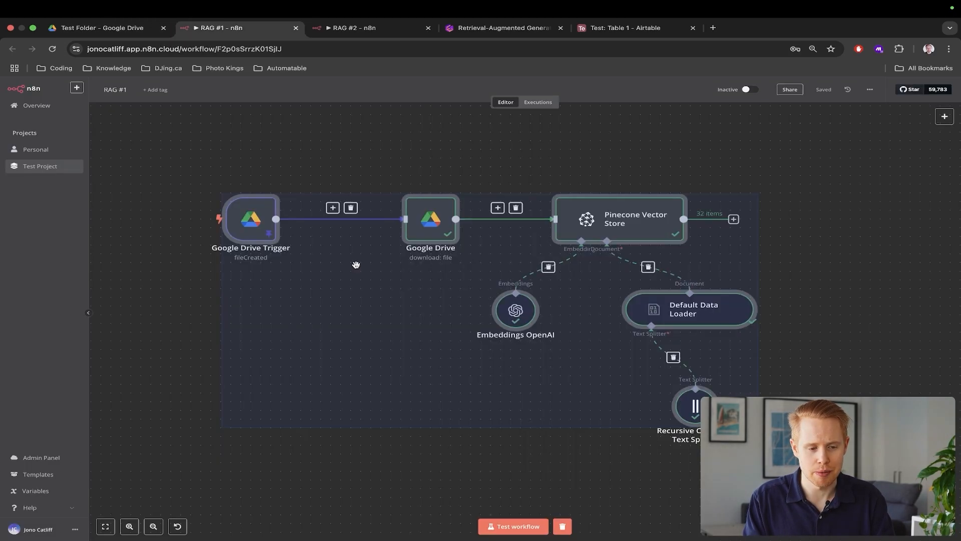
pyautogui.hotkey('ctrl', 'Tab')
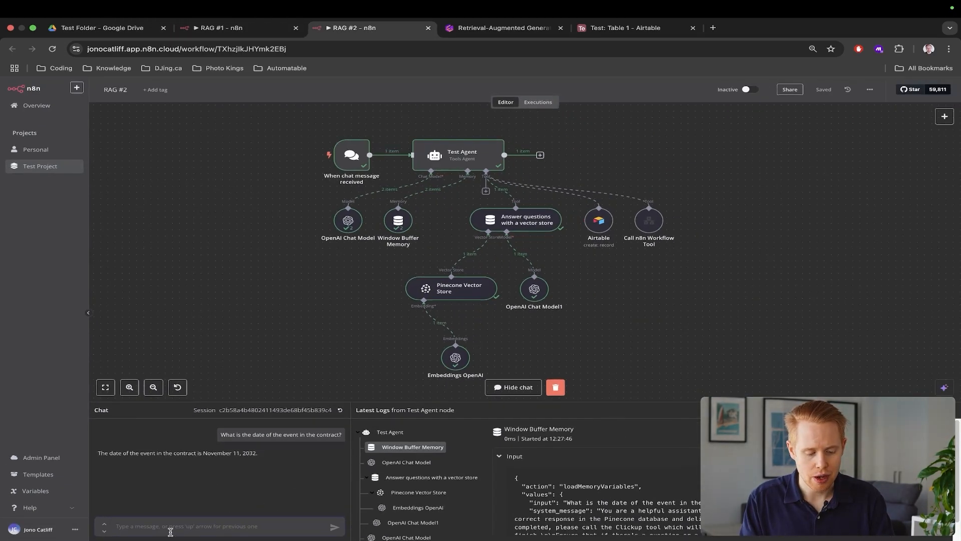
# Ask the agent 'Awesome, can you please send me over the remaining balance?'
pyautogui.click(170, 531)
pyautogui.write('Awesome,')
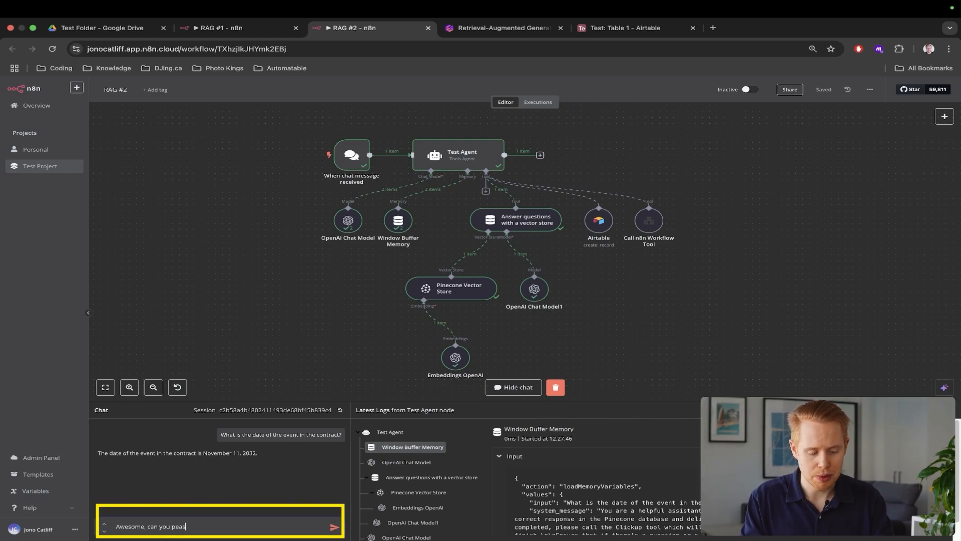
pyautogui.write(' can you peas')
pyautogui.press('BackSpace')
pyautogui.press('BackSpace')
pyautogui.press('BackSpace')
pyautogui.press('BackSpace')
pyautogui.write('please send')
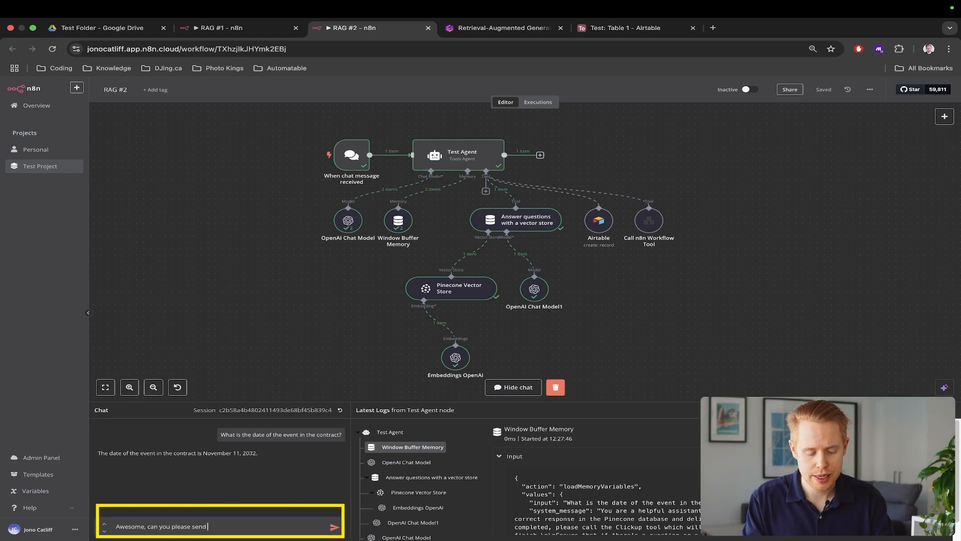
pyautogui.write(' me over the rema')
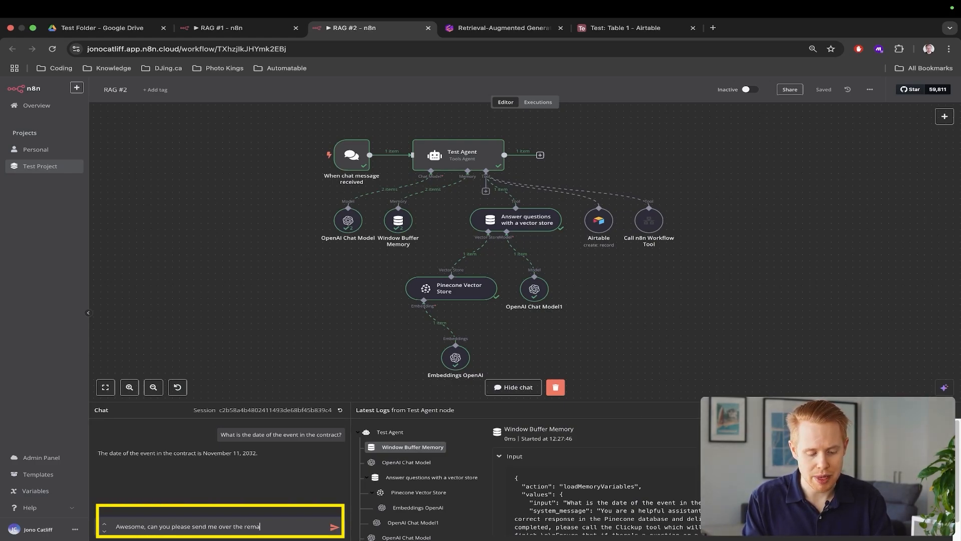
pyautogui.write('ining balance?')
pyautogui.press('Return')
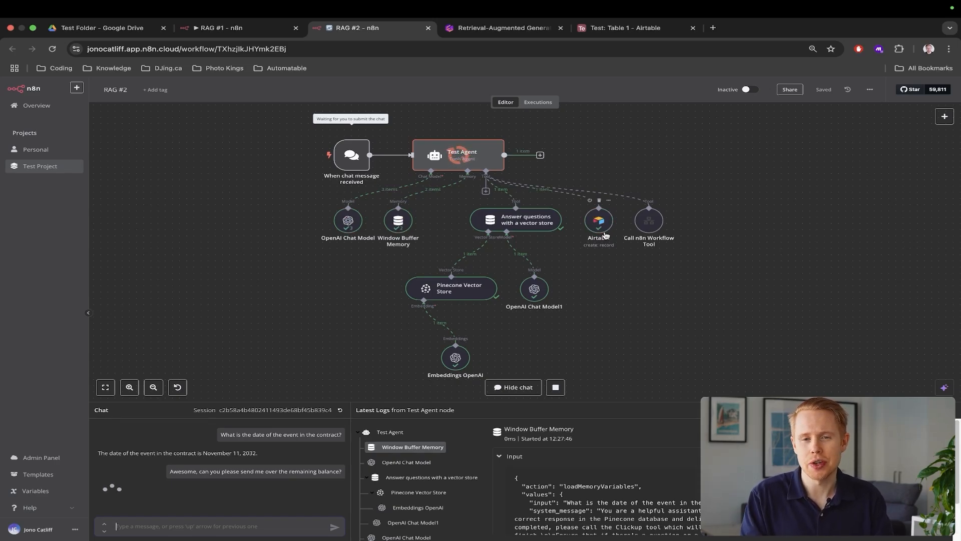
# Check the new Airtable task 'Find remaining balance for event contract' in row 11, then return to RAG #1
pyautogui.hotkey('ctrl', 'Tab')
pyautogui.hotkey('ctrl', 'Tab')
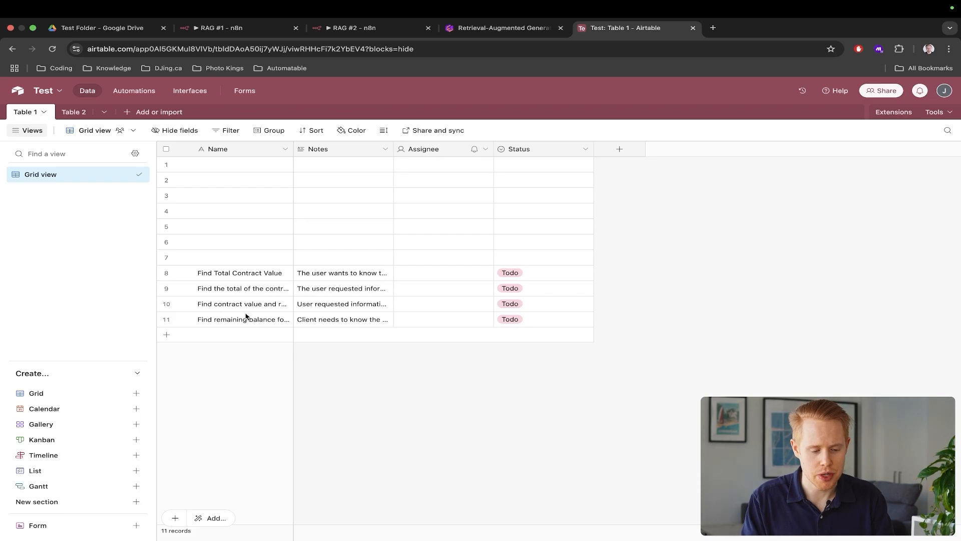
pyautogui.click(230, 321)
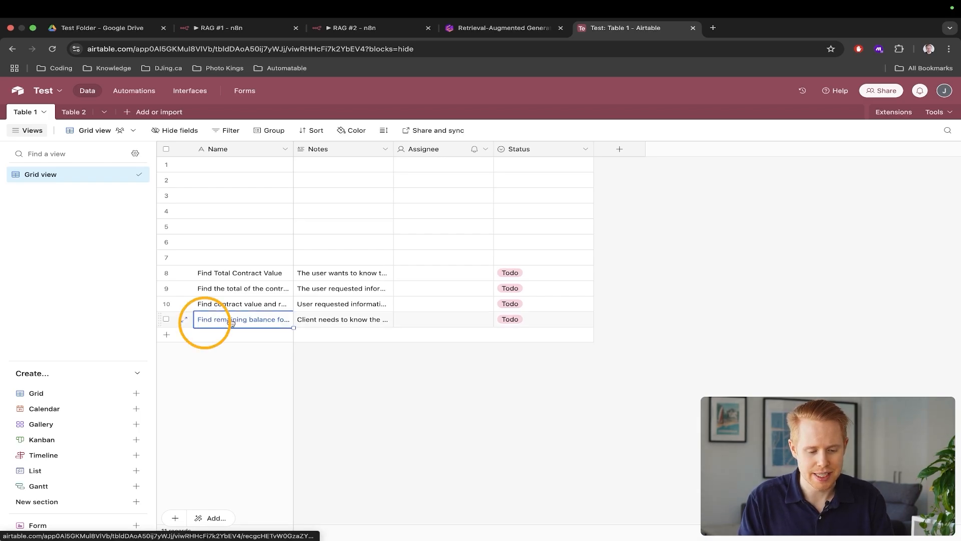
pyautogui.click(231, 321)
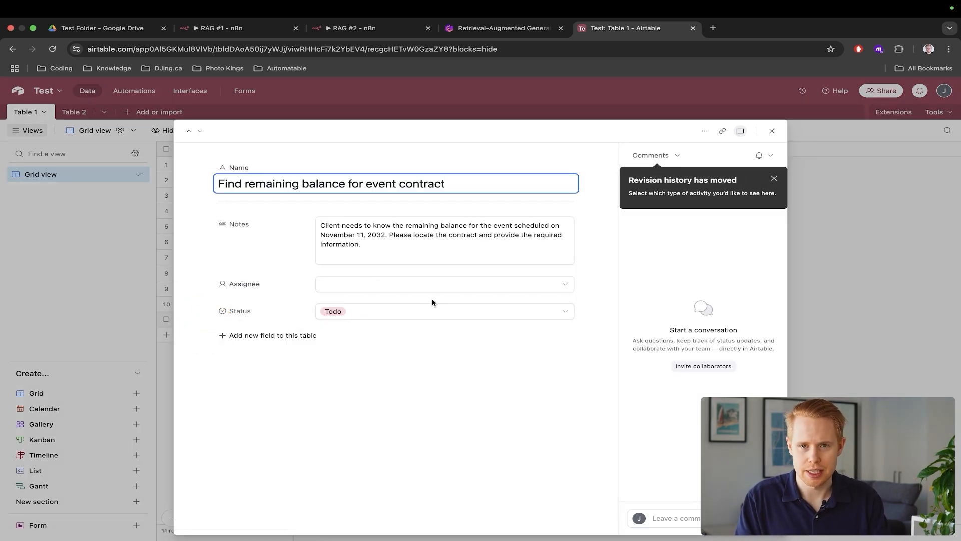
pyautogui.press('Escape')
pyautogui.press('super+2')
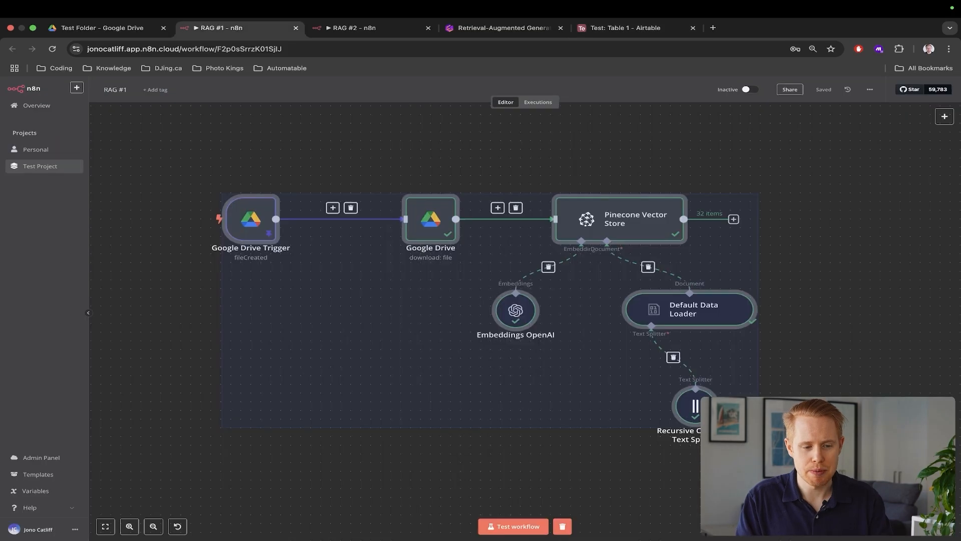
# Clear the RAG #1 node selection, open its extra options menu, and load n8n.io in a new tab
pyautogui.click(387, 159)
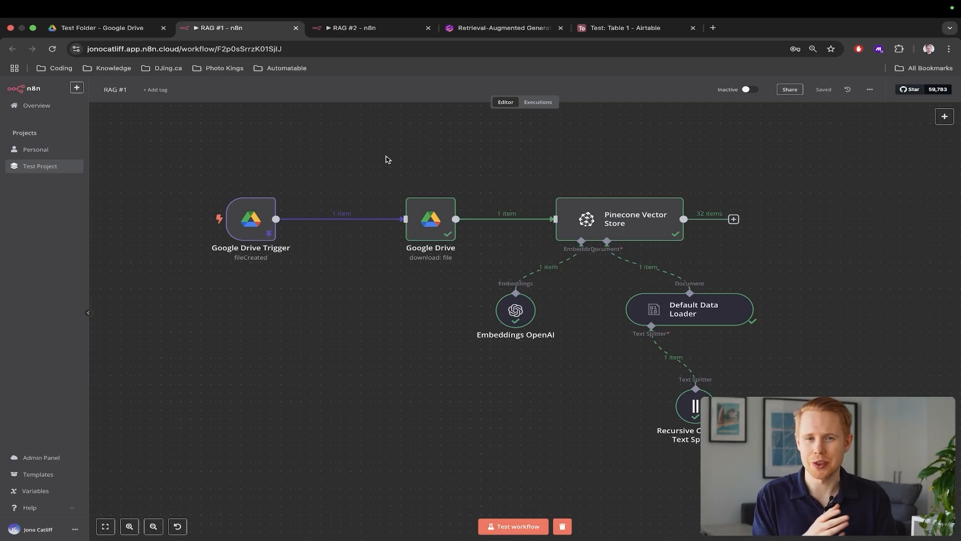
pyautogui.click(870, 90)
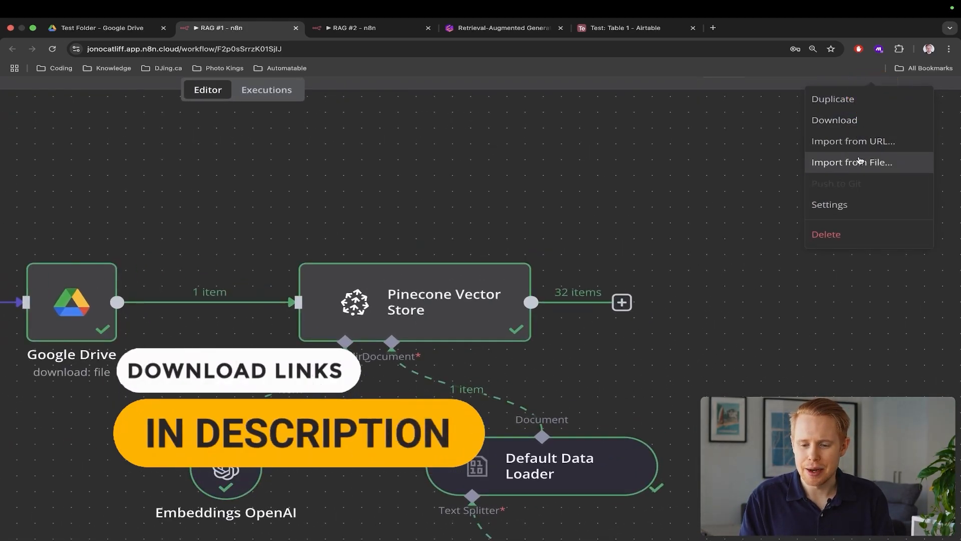
pyautogui.press('super+0')
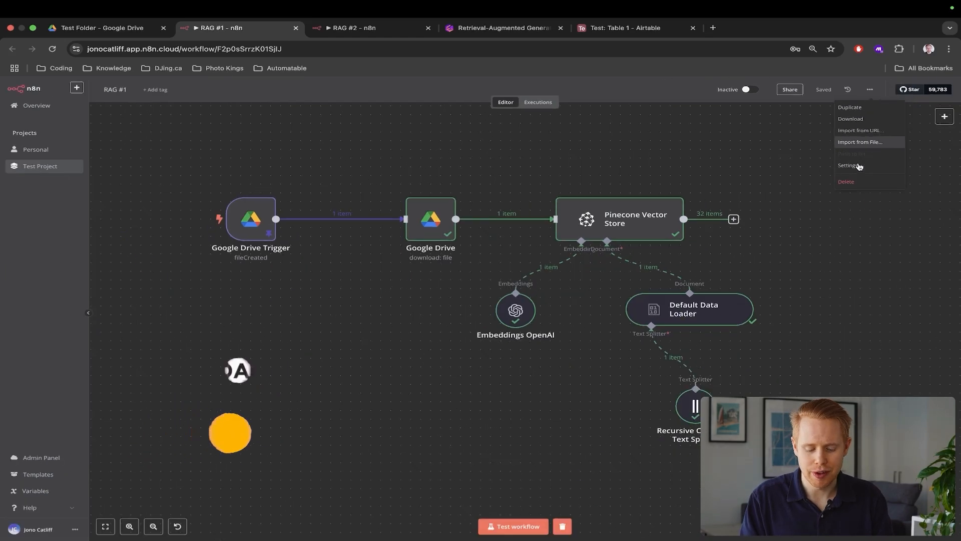
pyautogui.press('super+t')
pyautogui.write('n8n')
pyautogui.press('Return')
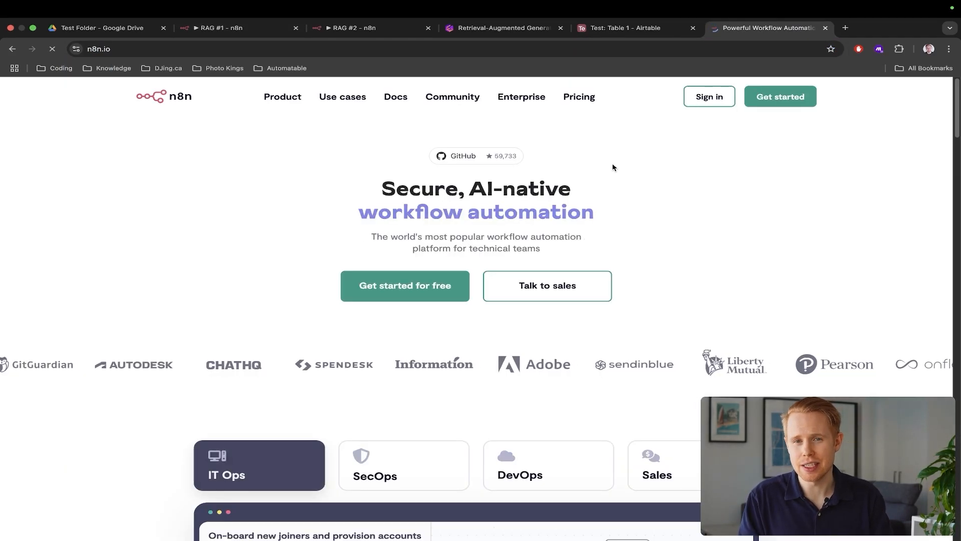
pyautogui.press('super+2')
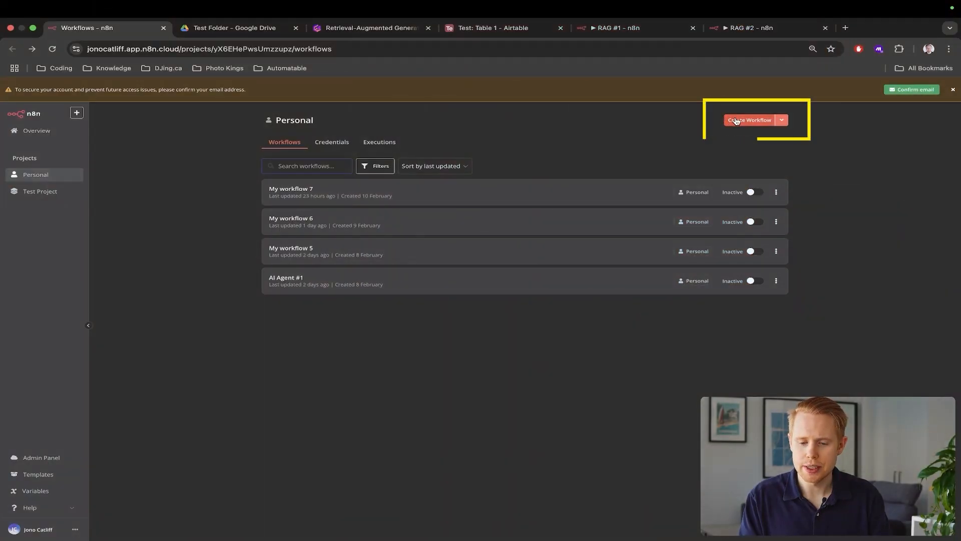
# Create blank workflow My workflow 8, preview its trigger choices, and compare with the Drive Test Folder
pyautogui.click(736, 121)
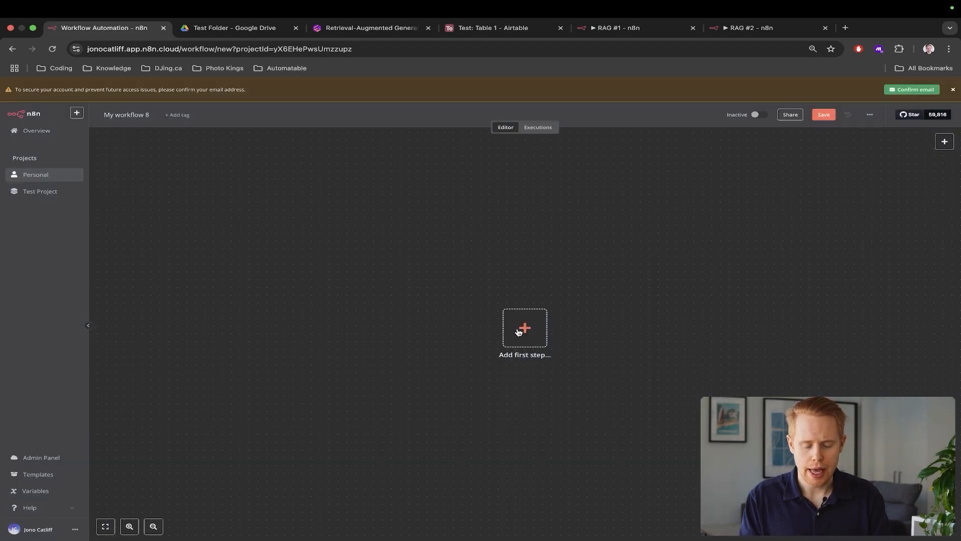
pyautogui.click(518, 331)
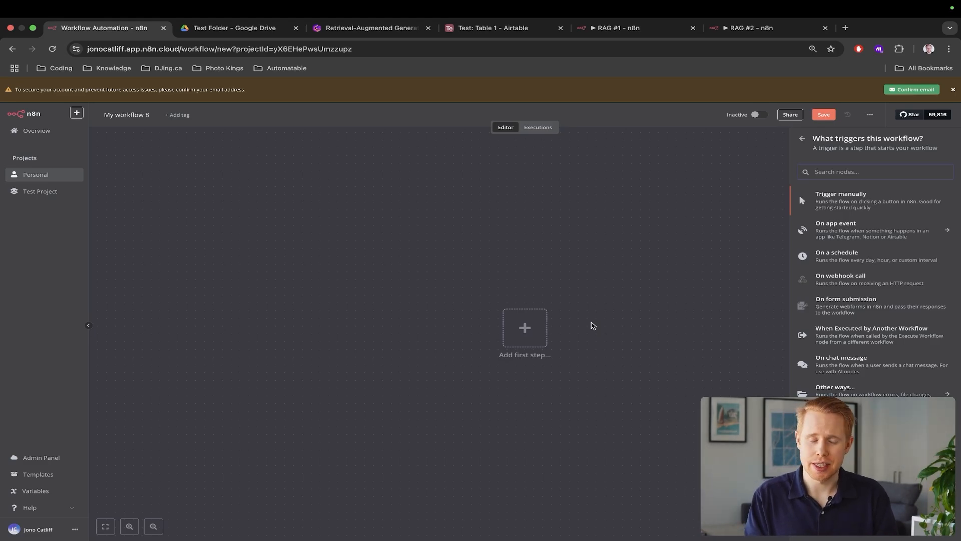
pyautogui.hotkey('ctrl', 'Tab')
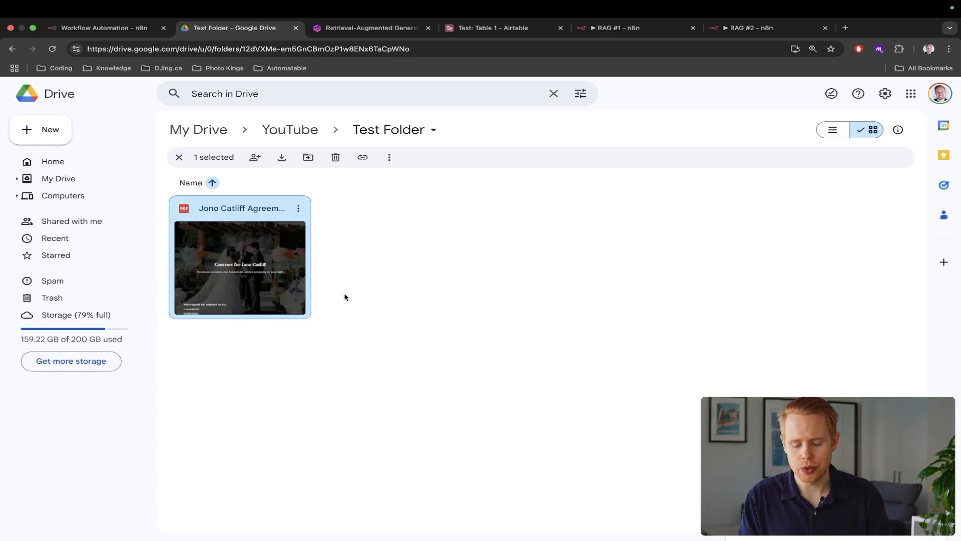
pyautogui.hotkey('ctrl', 'shift', 'Tab')
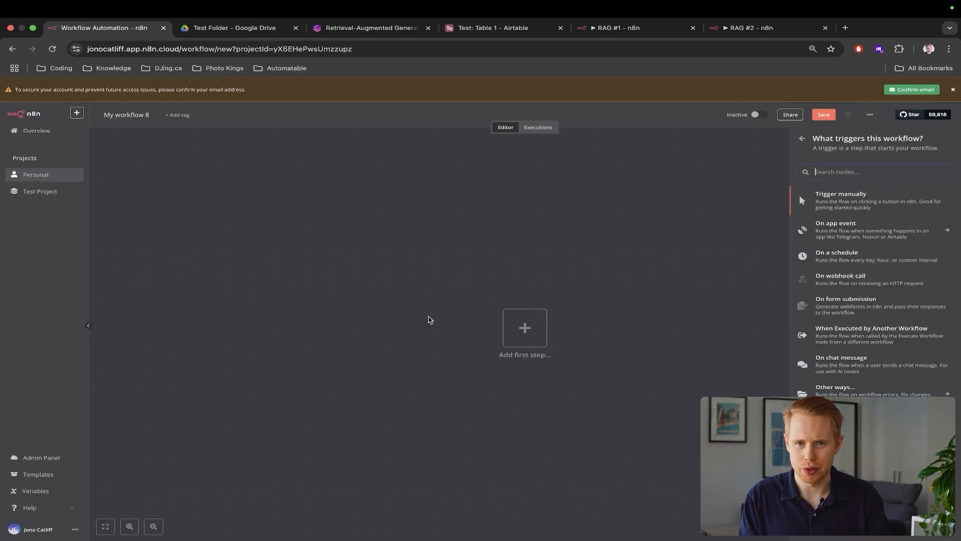
pyautogui.hotkey('ctrl', 'Tab')
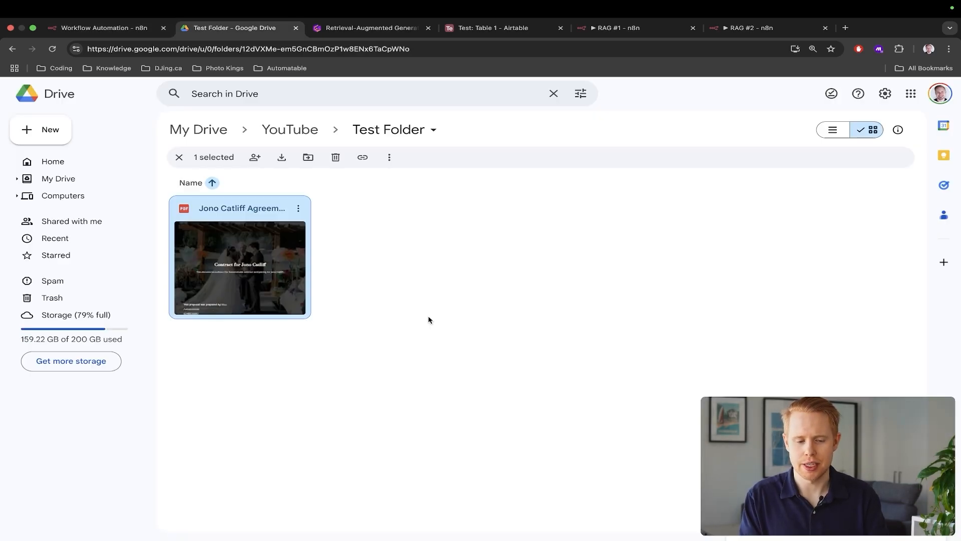
pyautogui.hotkey('ctrl', 'shift', 'Tab')
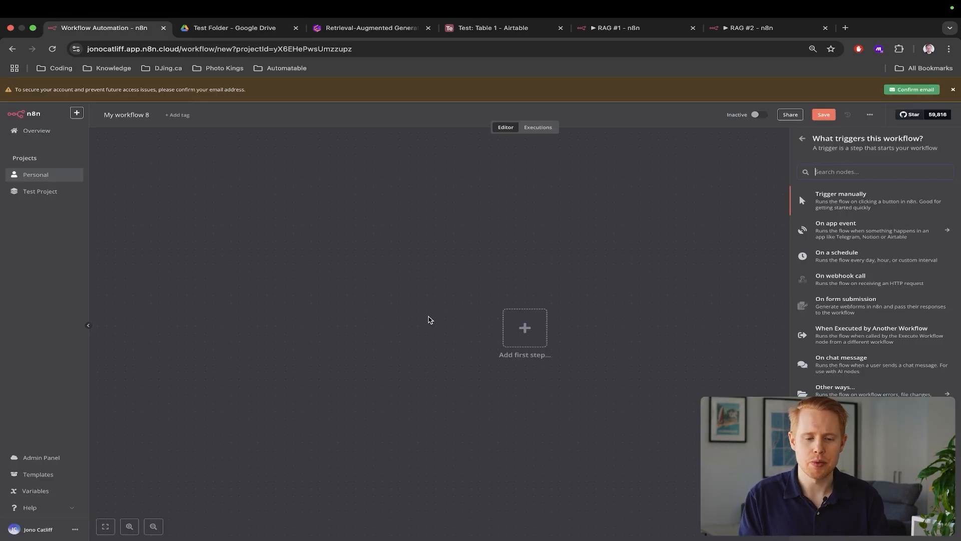
pyautogui.click(599, 32)
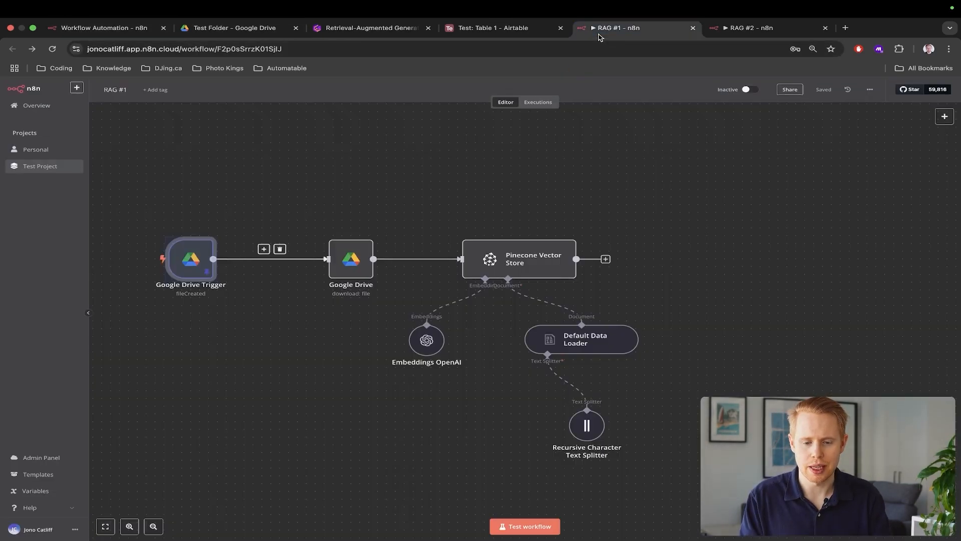
# Deselect the Google Drive Trigger in RAG #1 and return to My workflow 8's trigger list
pyautogui.moveTo(411, 211)
pyautogui.mouseDown()
pyautogui.moveTo(555, 304)
pyautogui.moveTo(428, 203)
pyautogui.mouseUp()
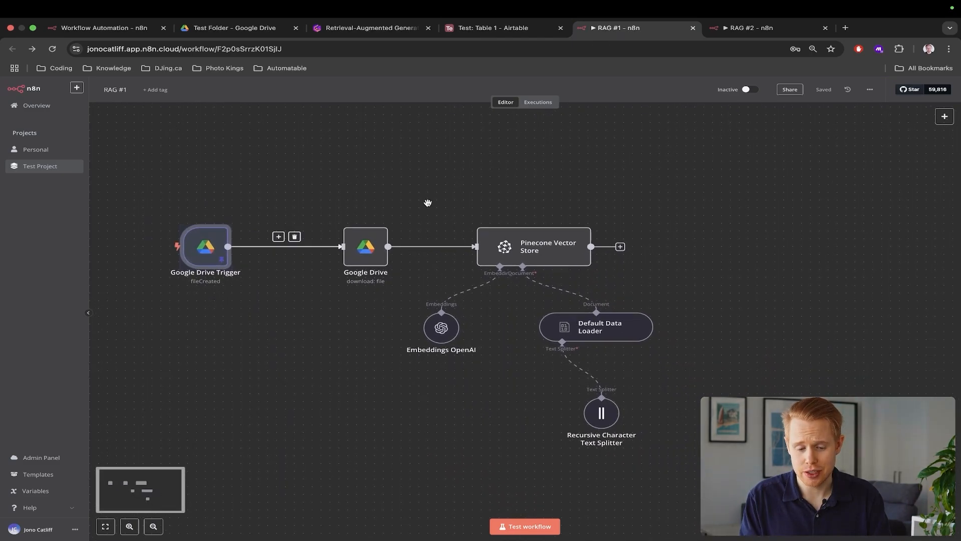
pyautogui.click(440, 212)
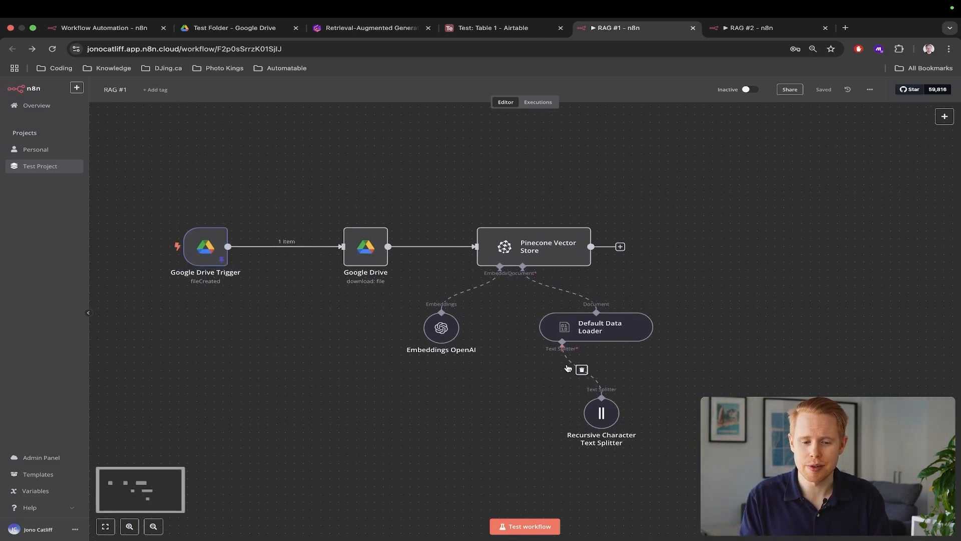
pyautogui.hotkey('ctrl', 'Tab')
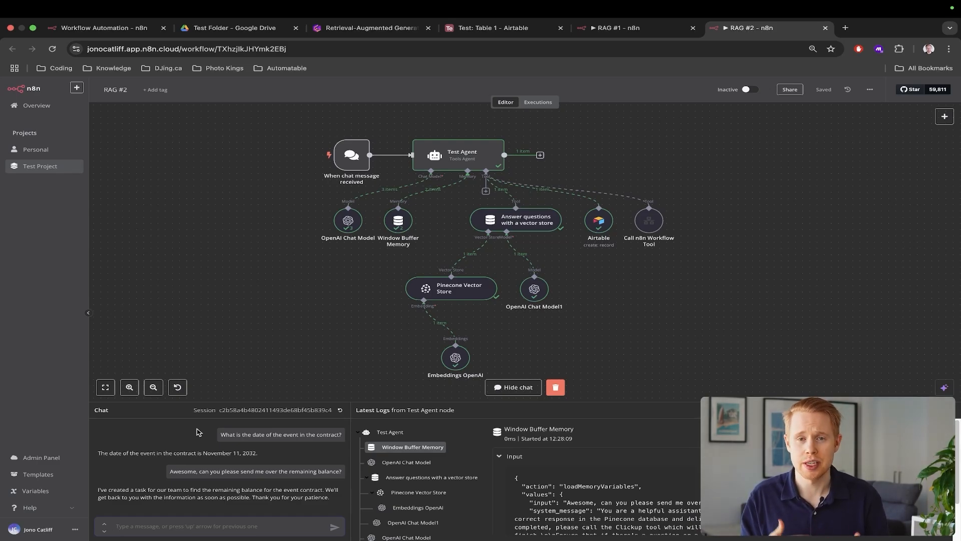
pyautogui.hotkey('ctrl', 'Tab')
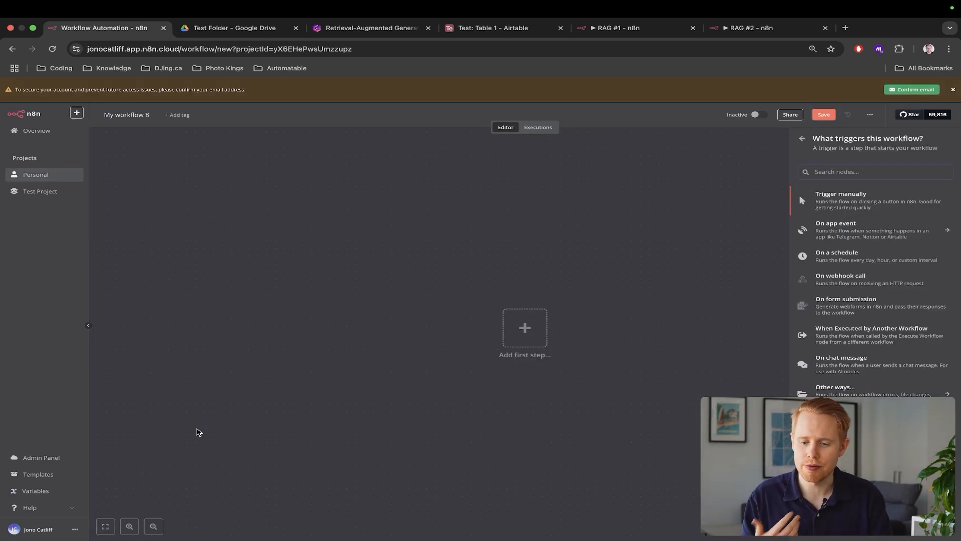
# Search 'drive' and add a Google Drive trigger for changes involving a specific folder
pyautogui.write('drive')
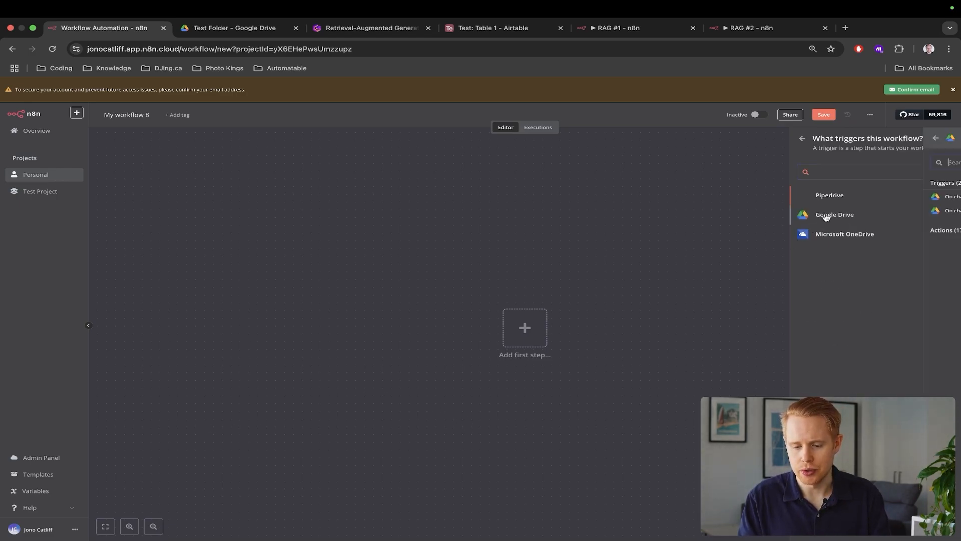
pyautogui.click(826, 216)
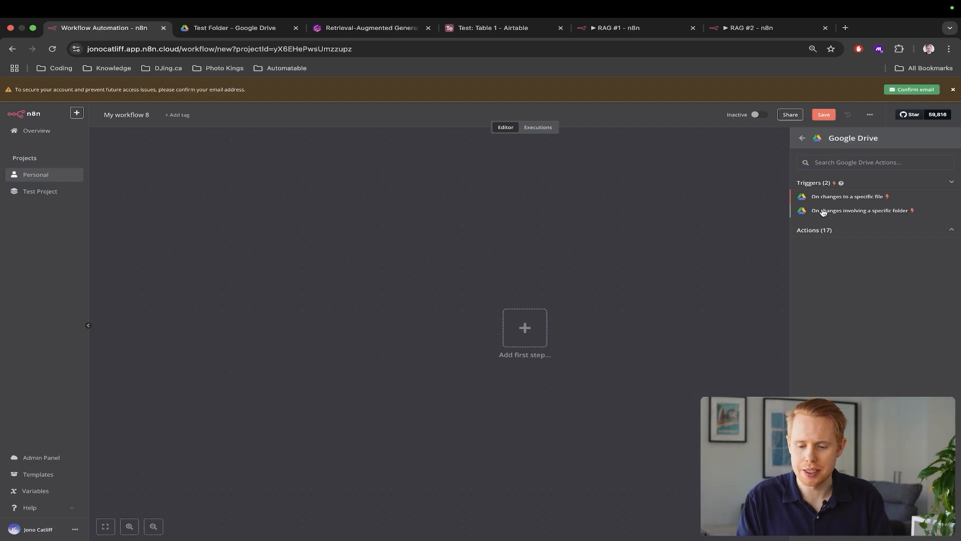
pyautogui.click(561, 246)
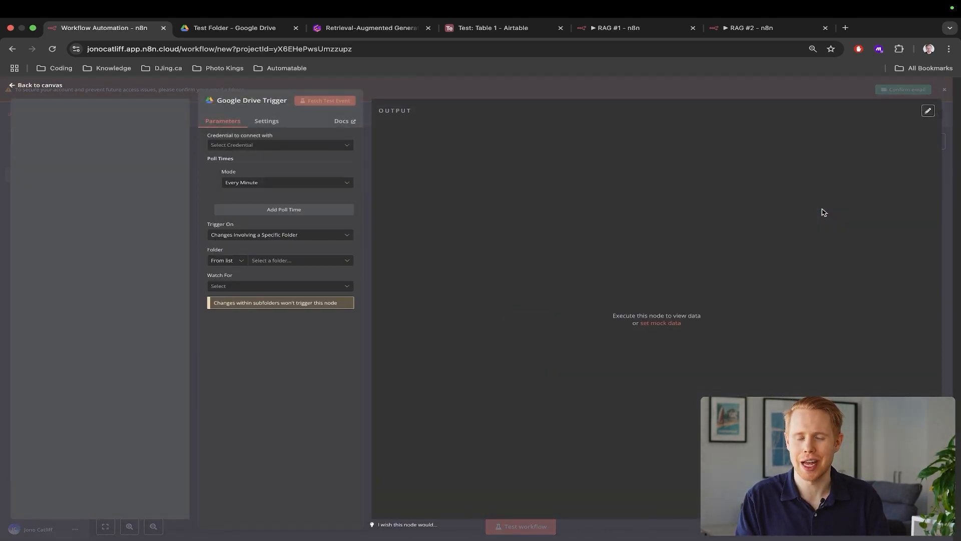
# Create a new OAuth2 Google Drive credential, 'Google Drive account 3', for the trigger
pyautogui.hotkey('ctrl', 'Tab')
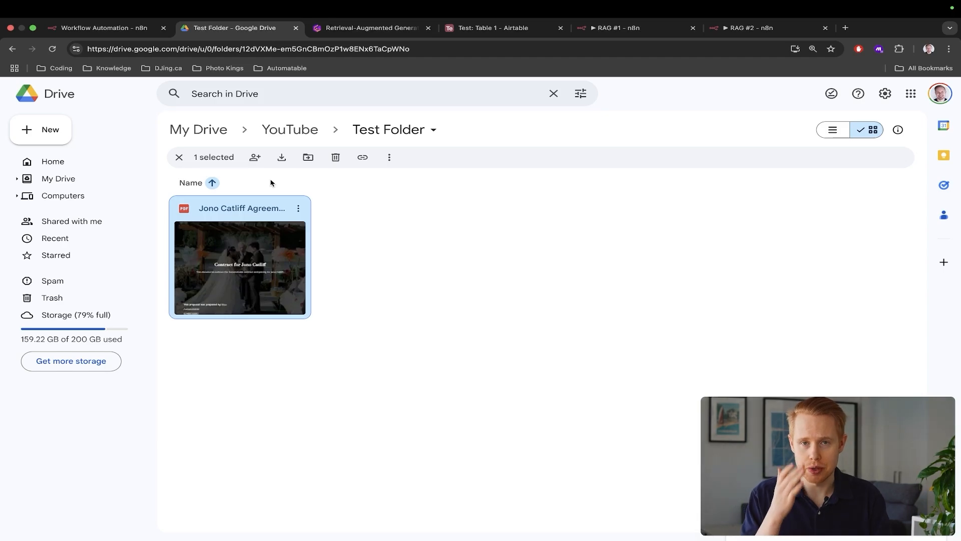
pyautogui.hotkey('ctrl', 'shift', 'Tab')
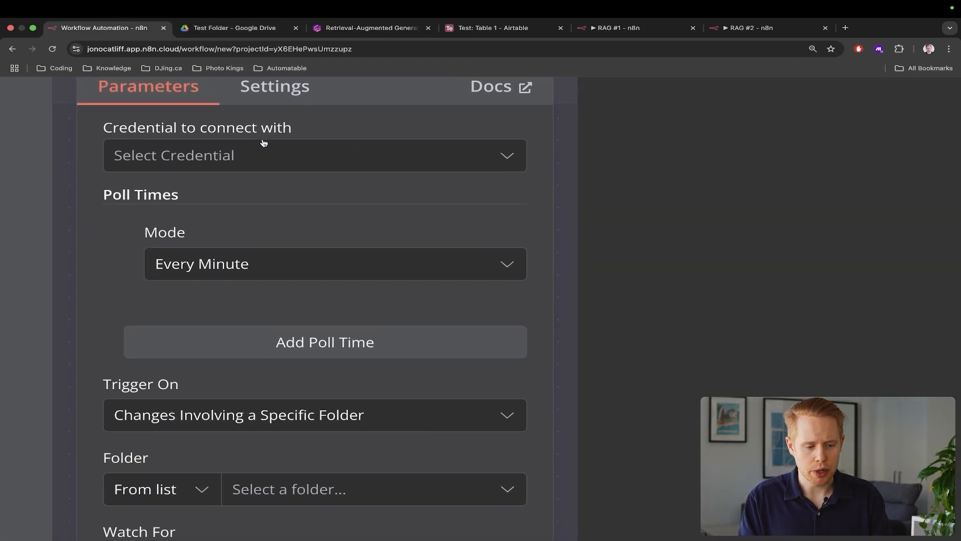
pyautogui.moveTo(171, 127); pyautogui.dragTo(372, 129)
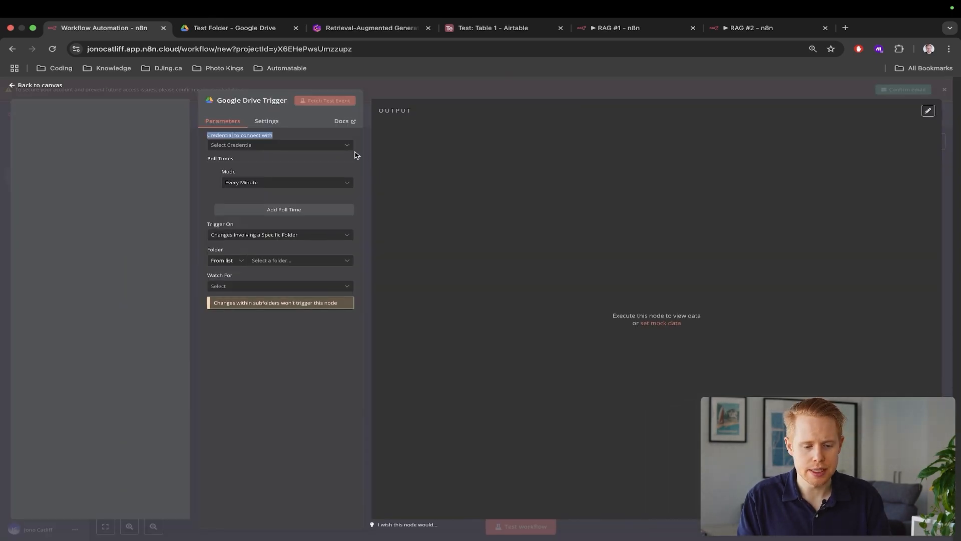
pyautogui.click(460, 160)
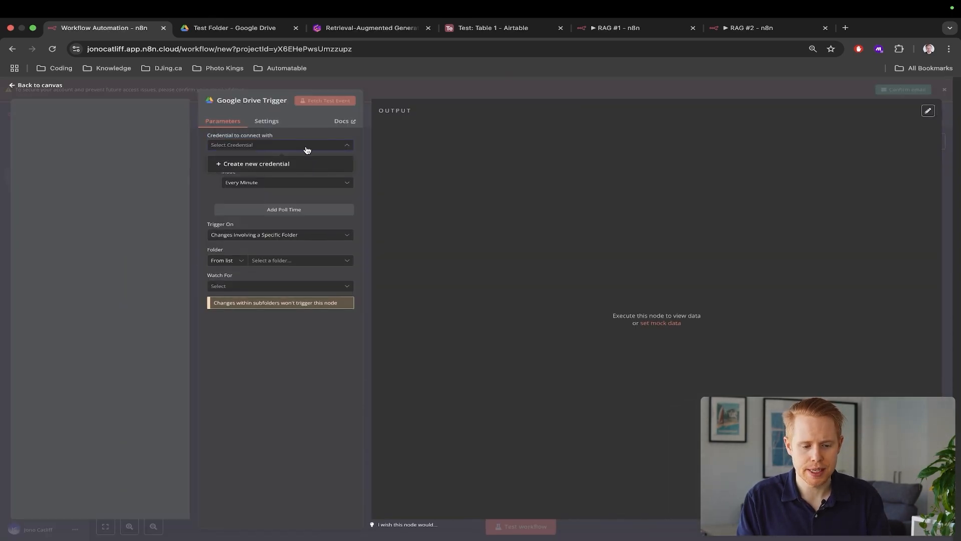
pyautogui.click(280, 165)
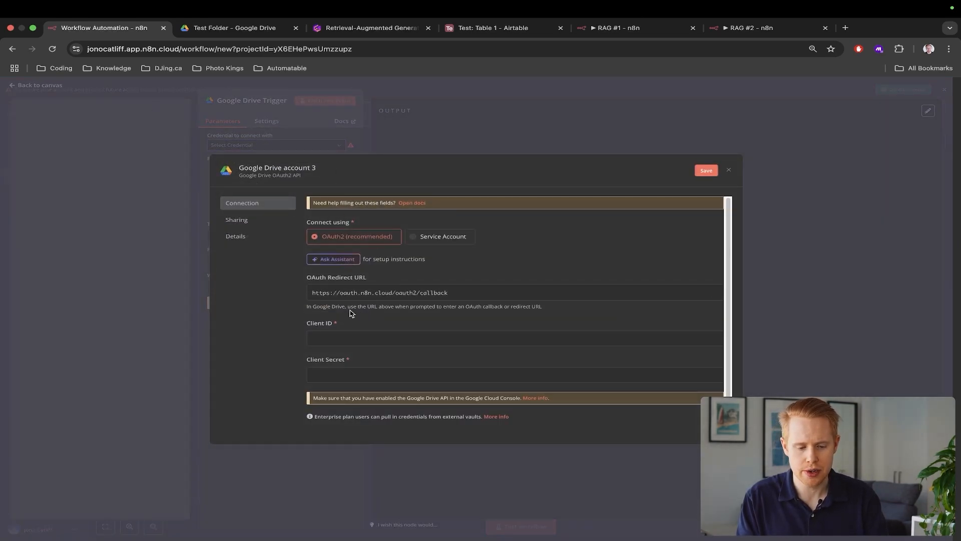
pyautogui.scroll(5, 352, 339)
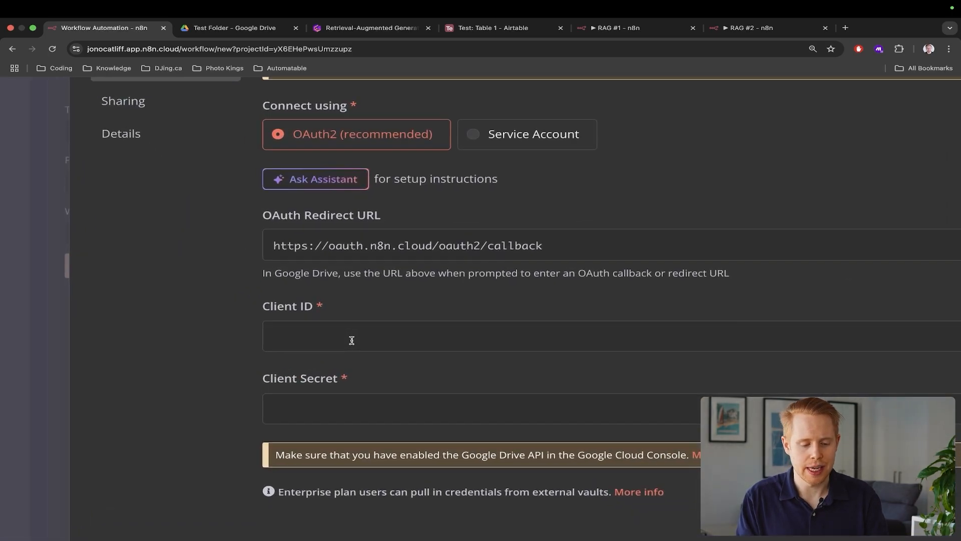
pyautogui.moveTo(318, 317); pyautogui.dragTo(256, 309)
pyautogui.moveTo(375, 387); pyautogui.dragTo(261, 379)
pyautogui.scroll(-5, 378, 382)
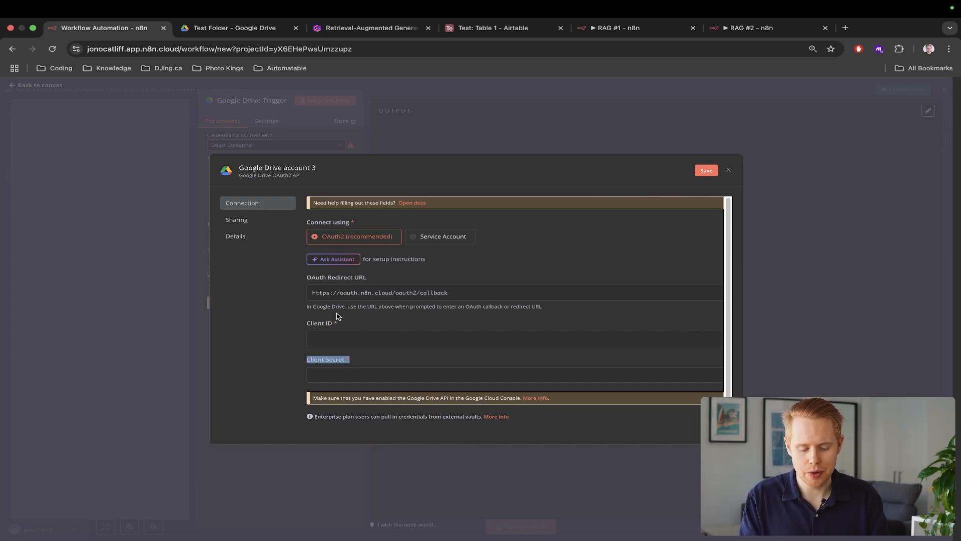
pyautogui.hotkey('ctrl', 't')
# Search for 'google cloudle' and open the Google Cloud console
pyautogui.write('goog')
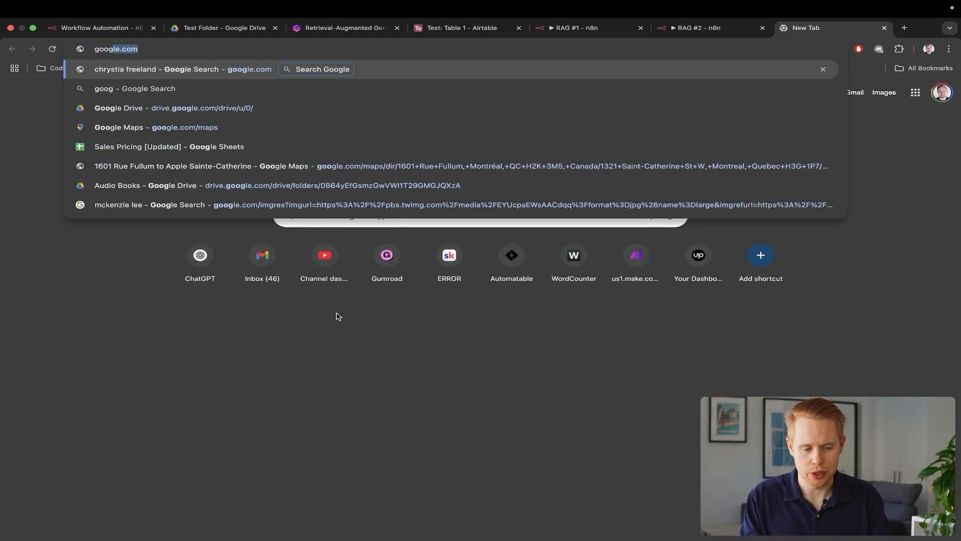
pyautogui.write('le cloud')
pyautogui.write('le')
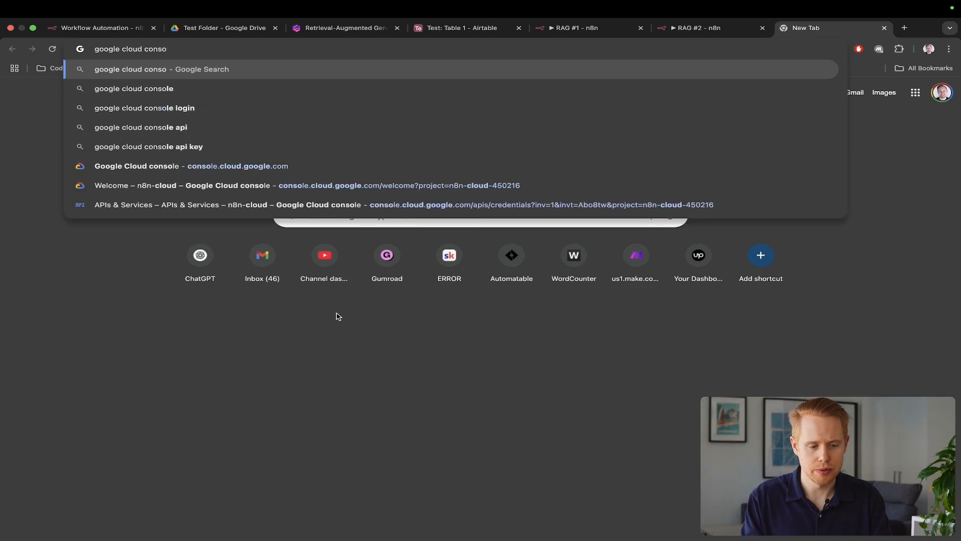
pyautogui.press('Return')
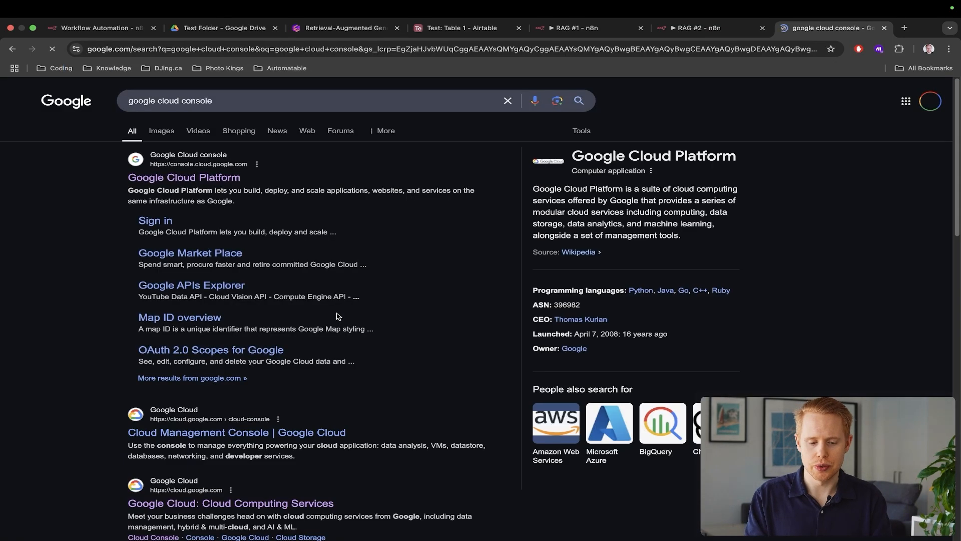
pyautogui.click(178, 181)
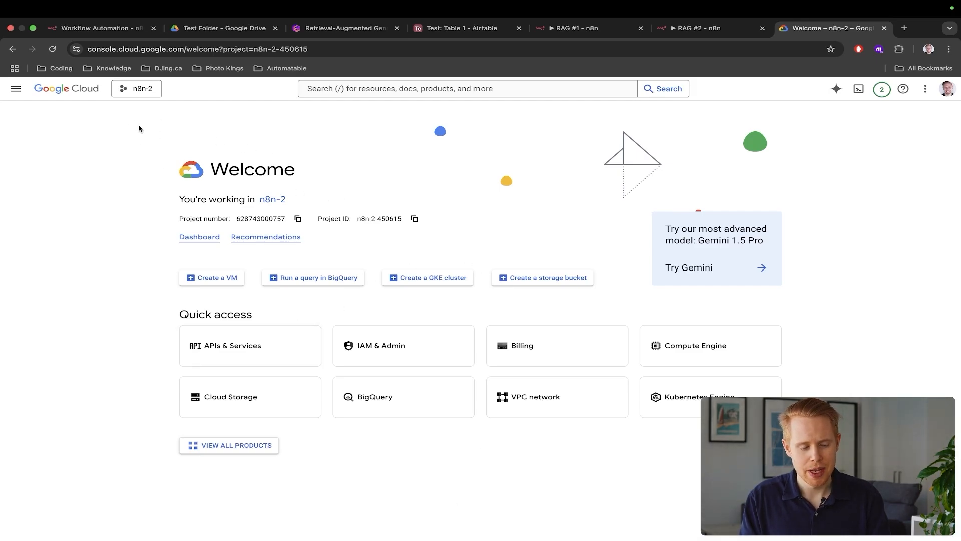
# Create a new Google Cloud project named n8n-3
pyautogui.scroll(5, 131, 85)
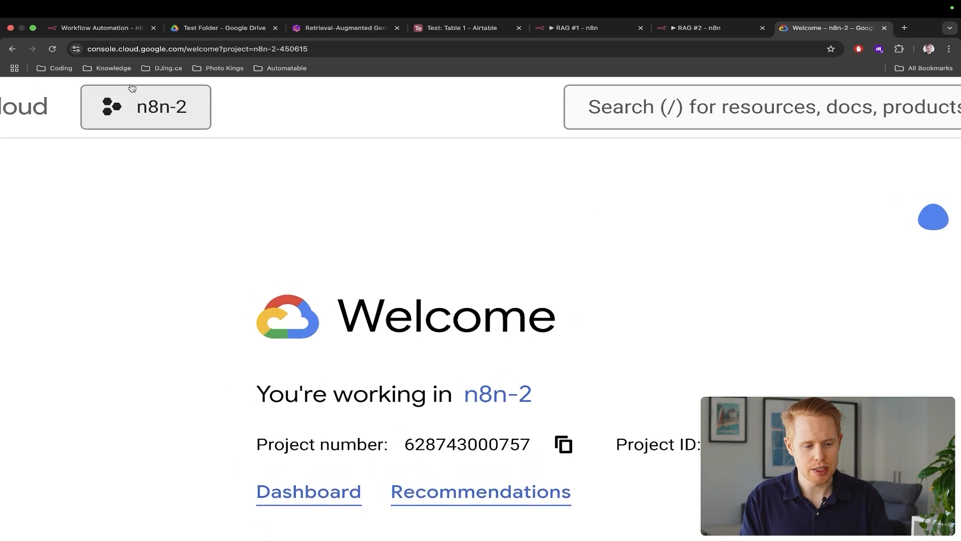
pyautogui.click(131, 108)
pyautogui.scroll(-5, 329, 235)
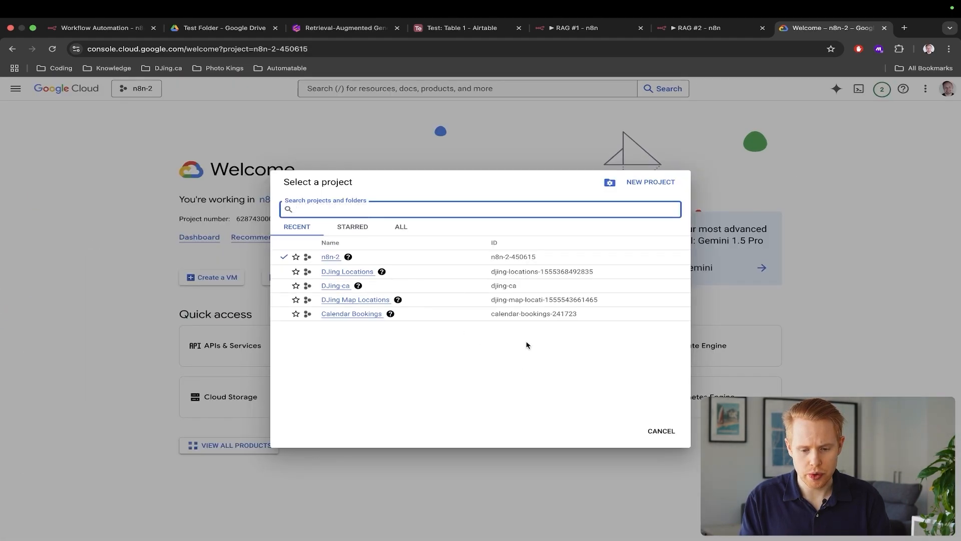
pyautogui.scroll(5, 640, 187)
pyautogui.scroll(-5, 641, 188)
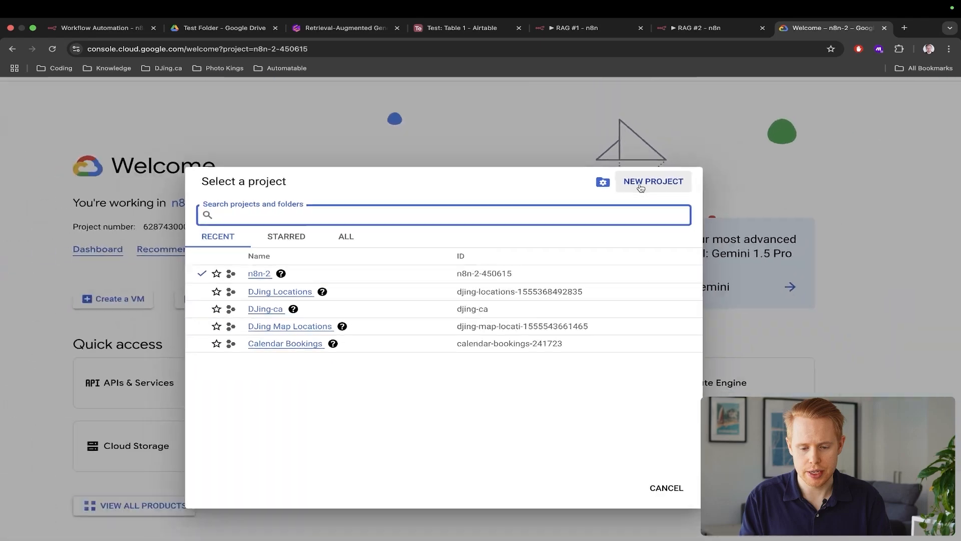
pyautogui.scroll(-2, 641, 188)
pyautogui.click(641, 187)
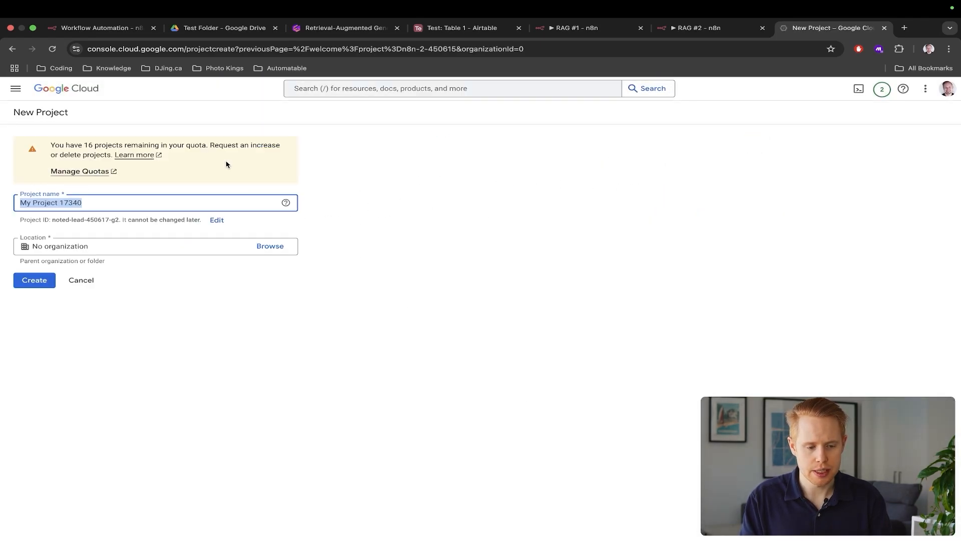
pyautogui.write('n8n-3')
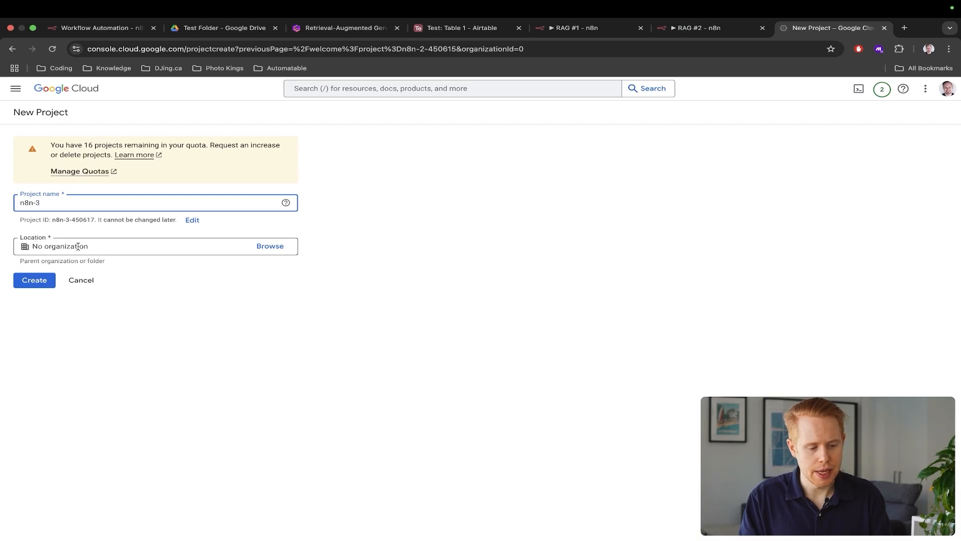
pyautogui.click(35, 281)
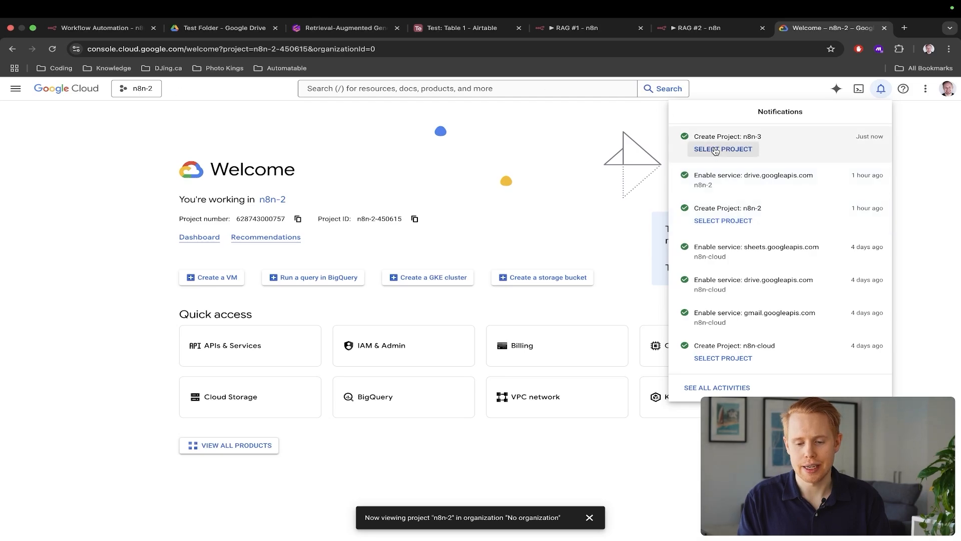
# Switch to the n8n-3 project and open its APIs & Services page
pyautogui.click(132, 89)
pyautogui.click(133, 89)
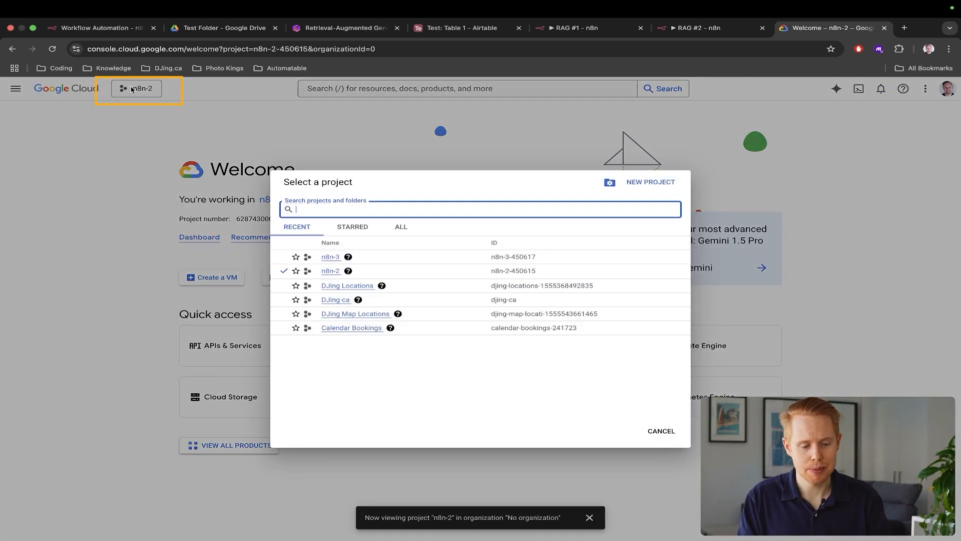
pyautogui.click(330, 258)
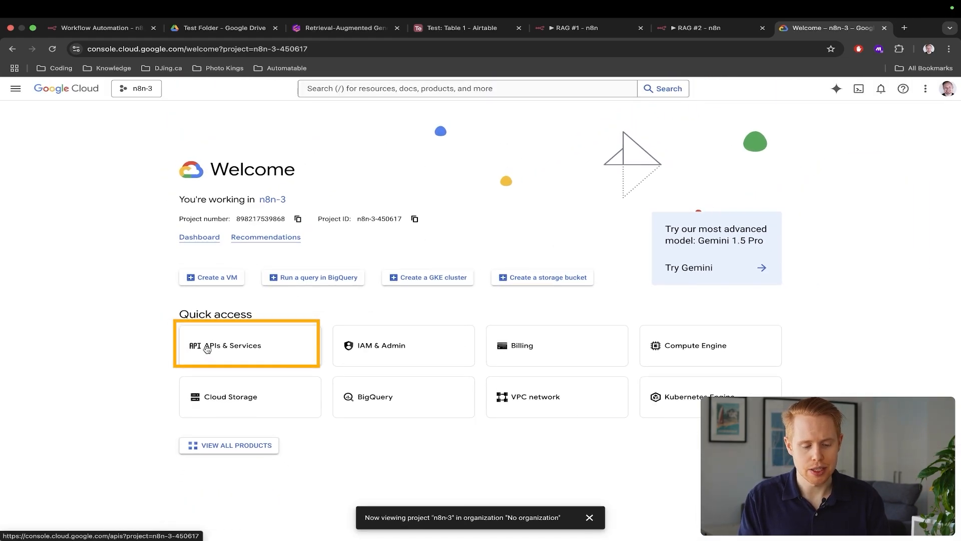
pyautogui.click(207, 349)
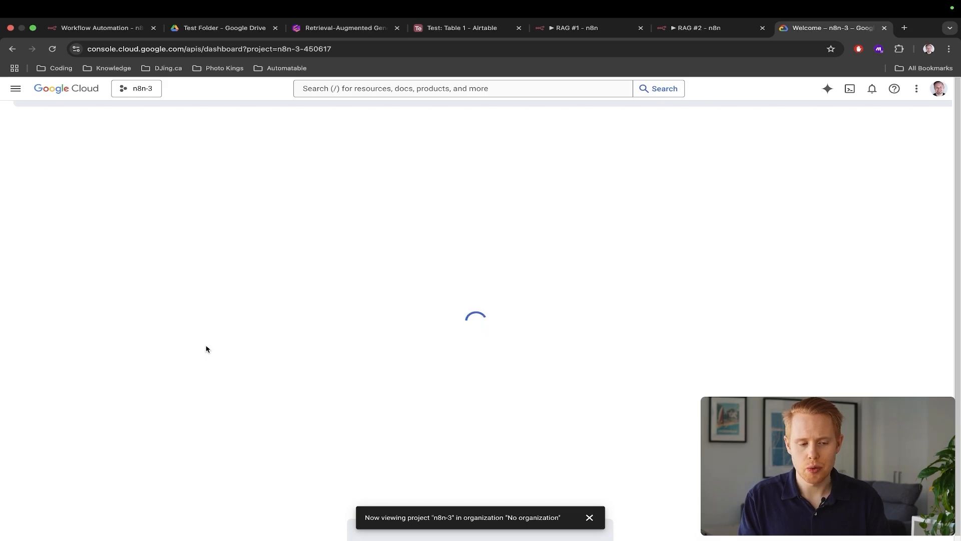
# Cycle through the open tabs and land on the n8n-3 APIs & Services dashboard
pyautogui.hotkey('ctrl', 'Tab')
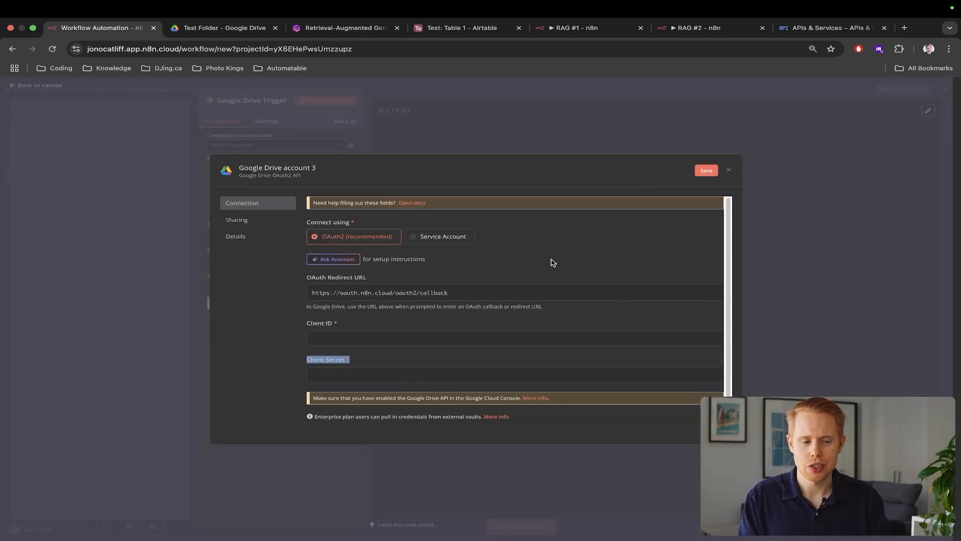
pyautogui.hotkey('ctrl', 'Tab')
pyautogui.hotkey('ctrl', 'shift', 'Tab')
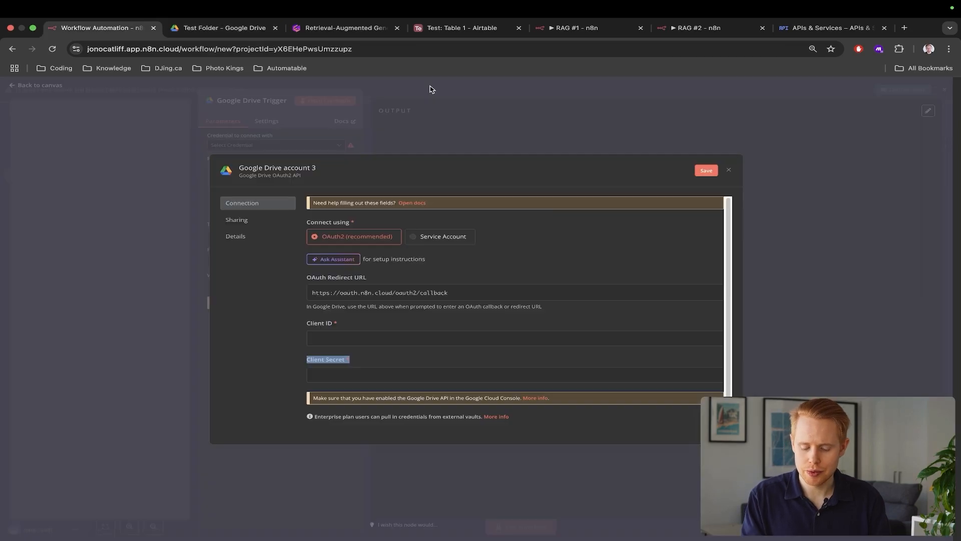
pyautogui.hotkey('ctrl', 'shift', 'Tab')
pyautogui.hotkey('ctrl', 'shift', 'Tab')
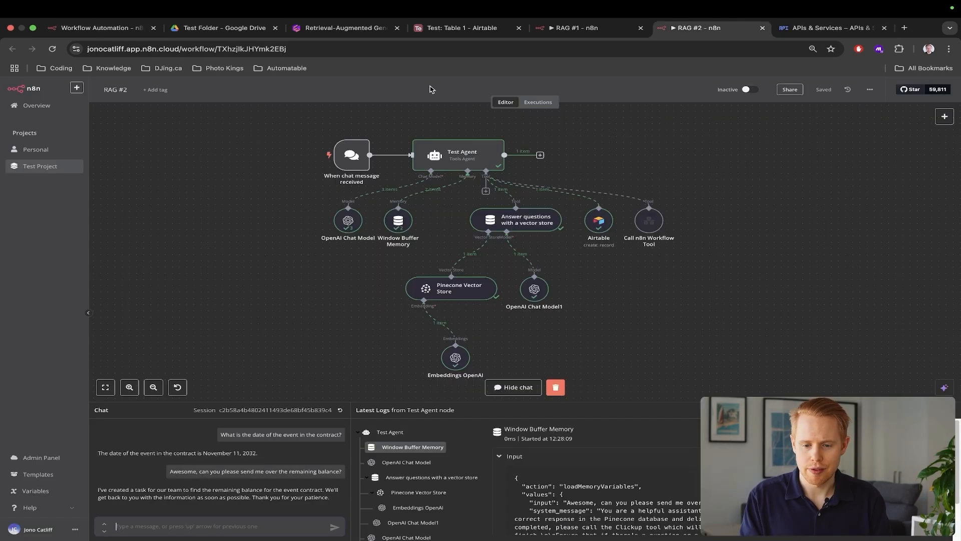
pyautogui.hotkey('ctrl', 'shift', 'Tab')
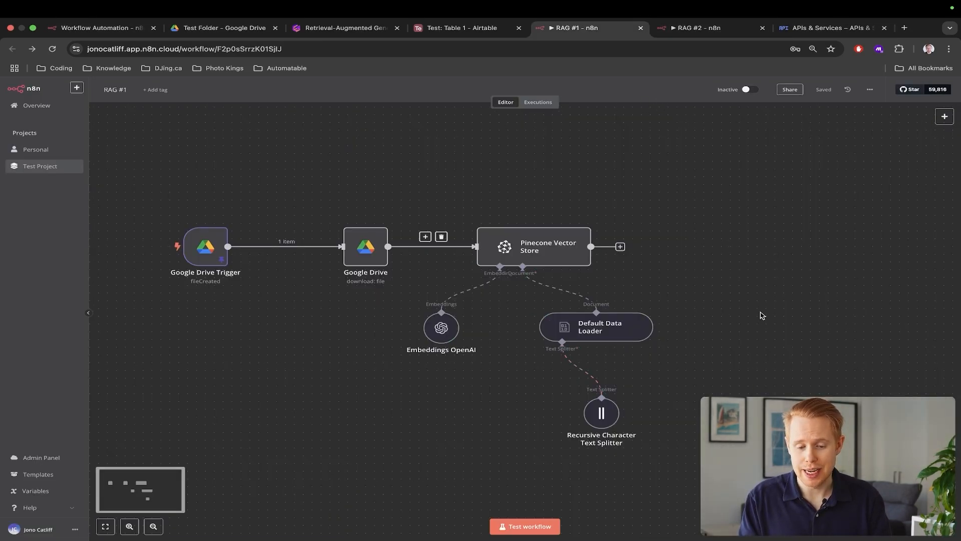
pyautogui.hotkey('ctrl', 'Tab')
pyautogui.hotkey('ctrl', 'Tab')
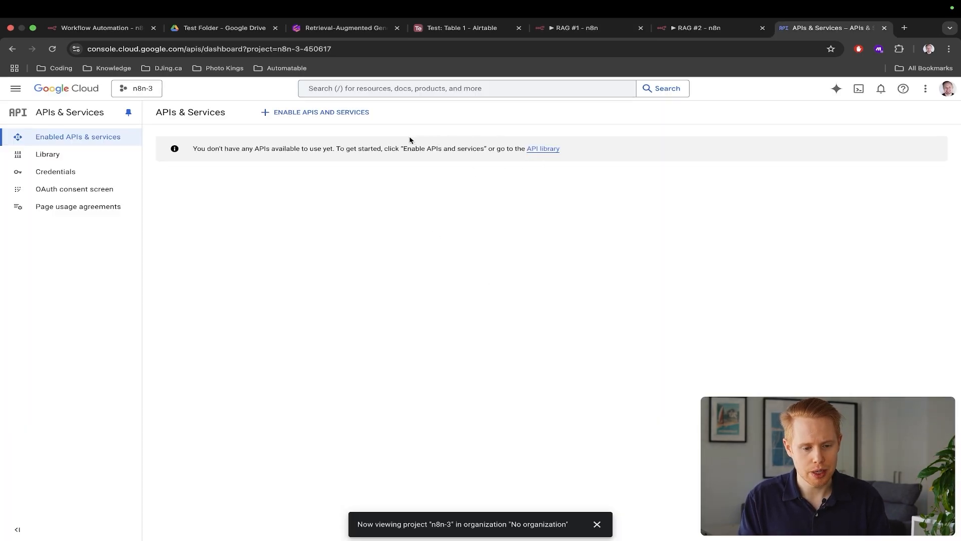
# Search 'goog', open the Google Drive API page, and enable it for n8n-3
pyautogui.click(369, 88)
pyautogui.write('google drive')
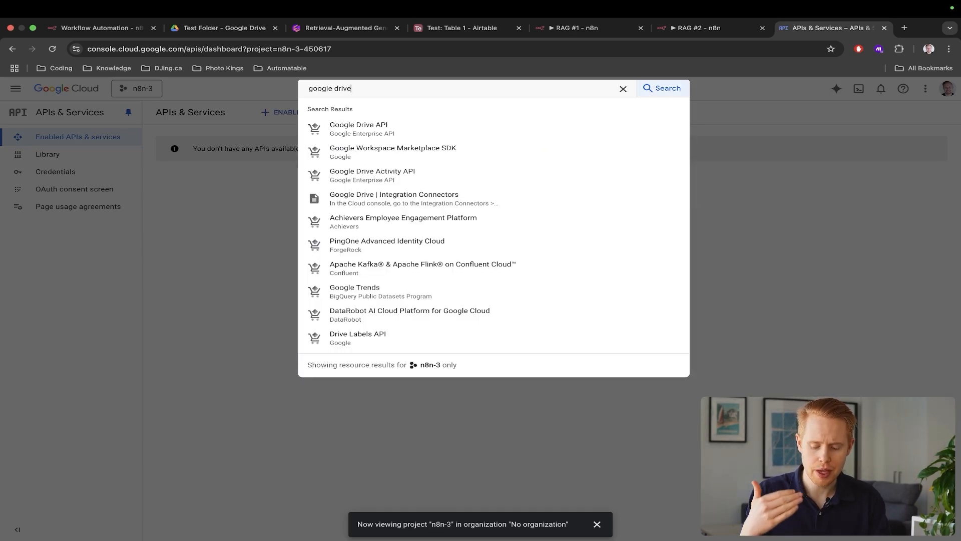
pyautogui.click(392, 128)
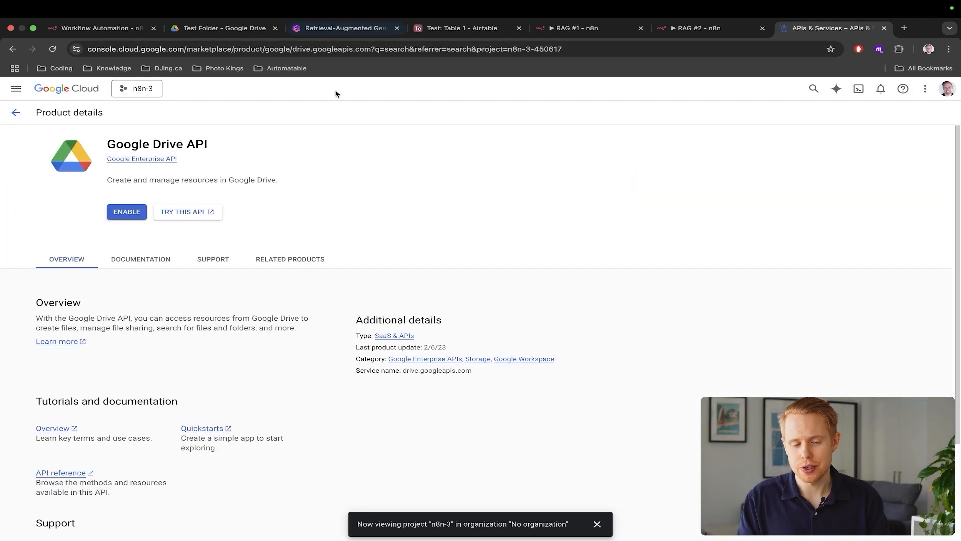
pyautogui.click(125, 214)
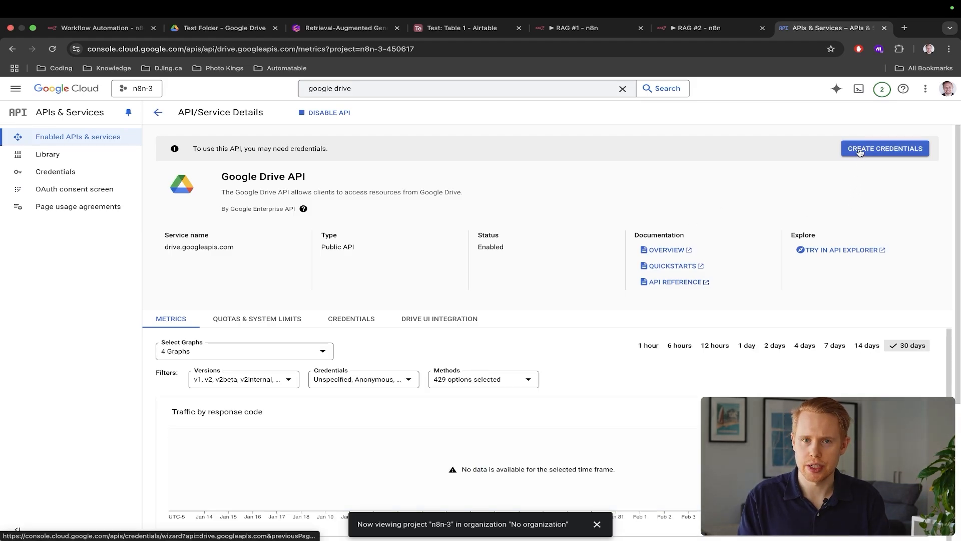
# Start new credentials for the Google Drive API that access application data
pyautogui.click(860, 151)
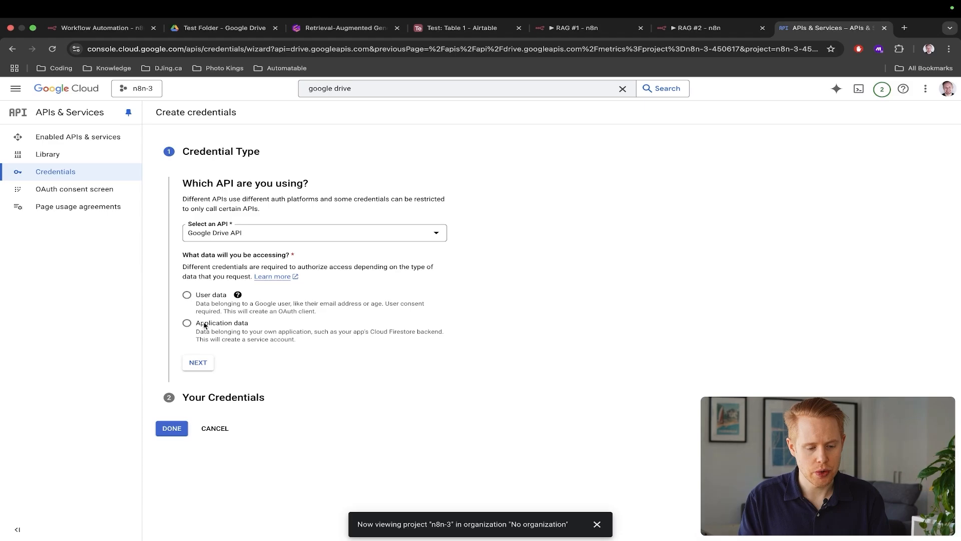
pyautogui.click(198, 238)
pyautogui.click(198, 237)
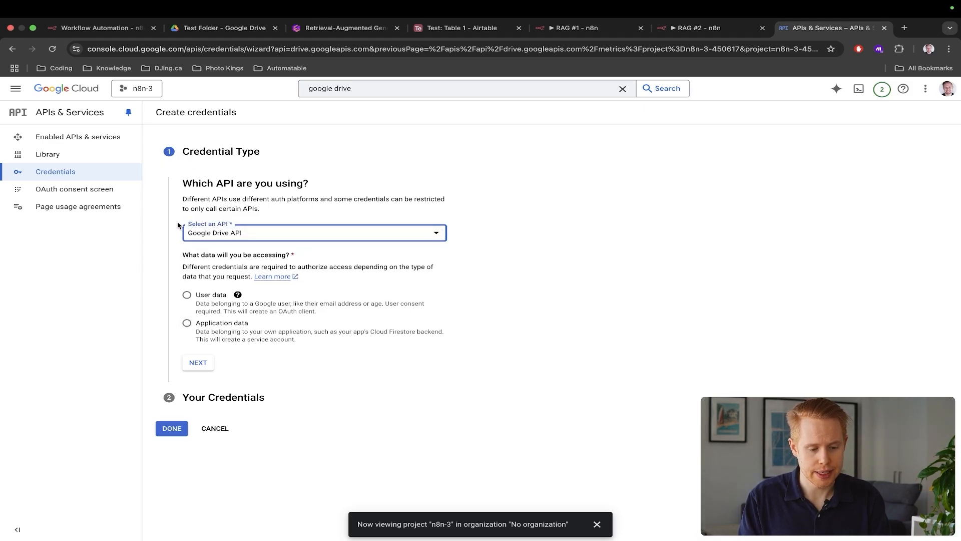
pyautogui.click(187, 324)
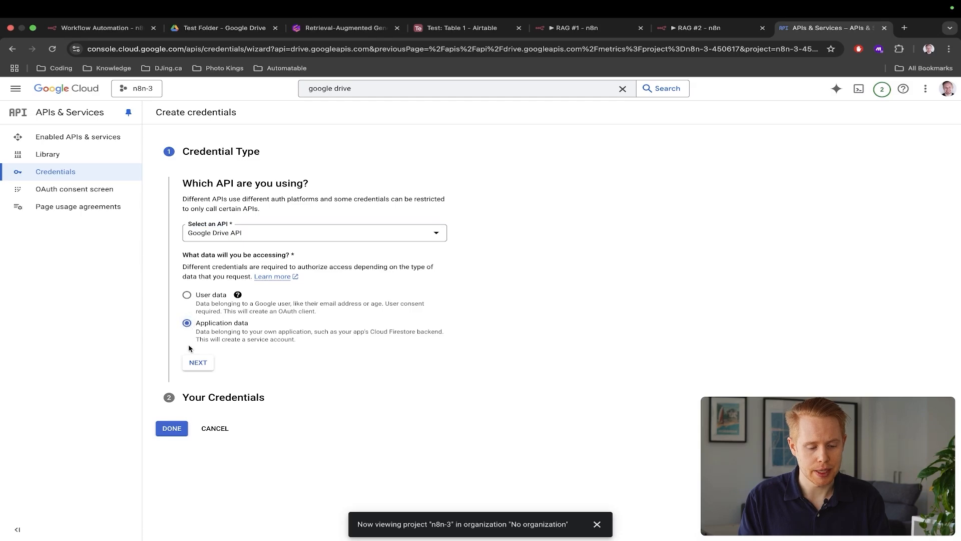
pyautogui.click(198, 363)
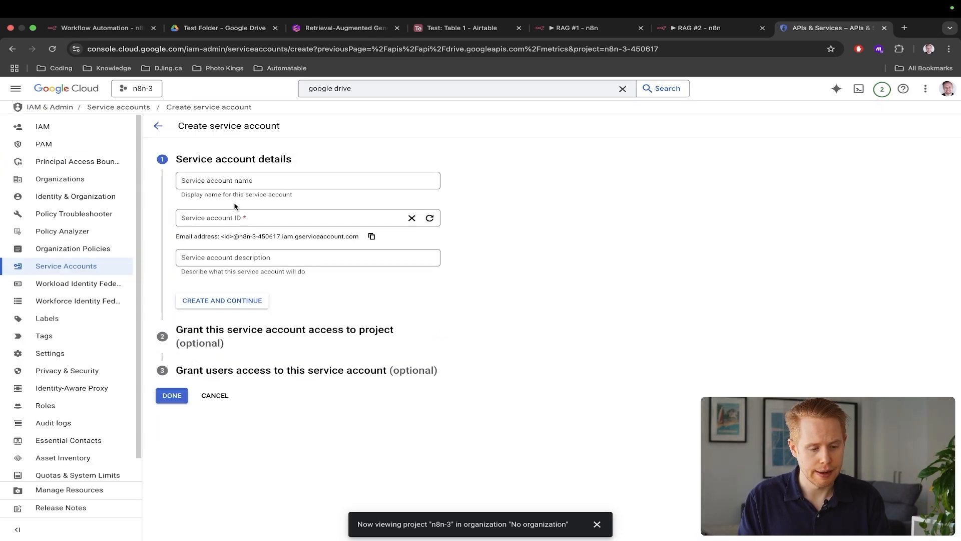
# Create the service account 'n8n' and grant it the Owner role
pyautogui.click(221, 186)
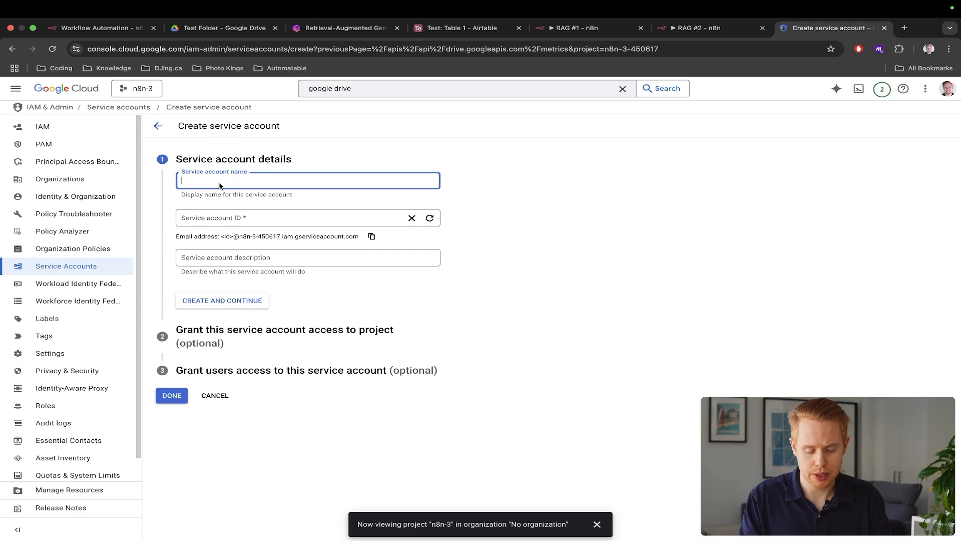
pyautogui.write('n8n')
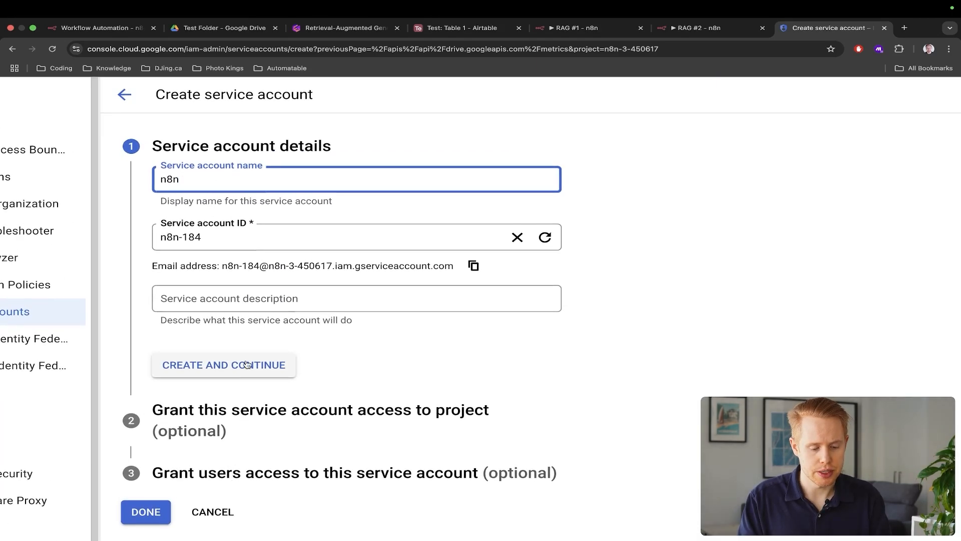
pyautogui.click(247, 364)
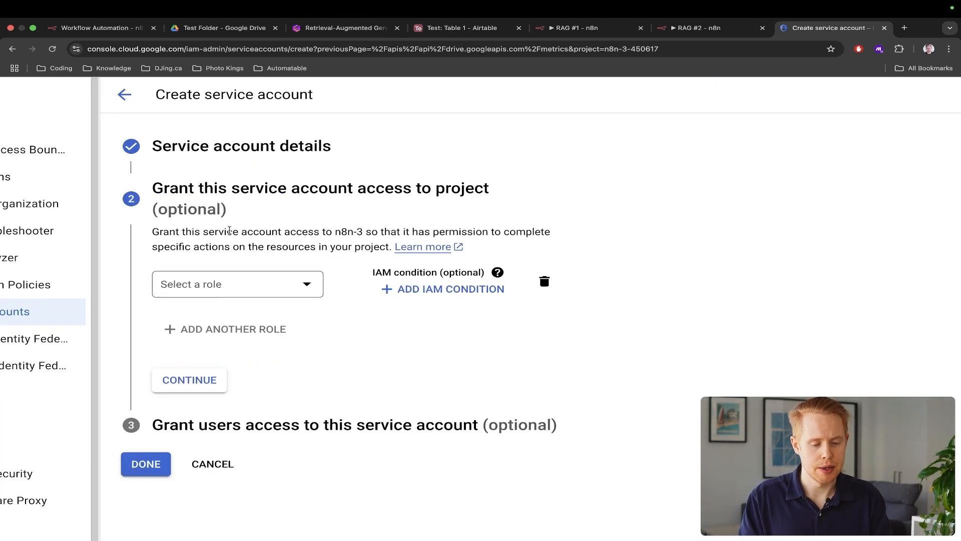
pyautogui.click(215, 295)
pyautogui.click(355, 361)
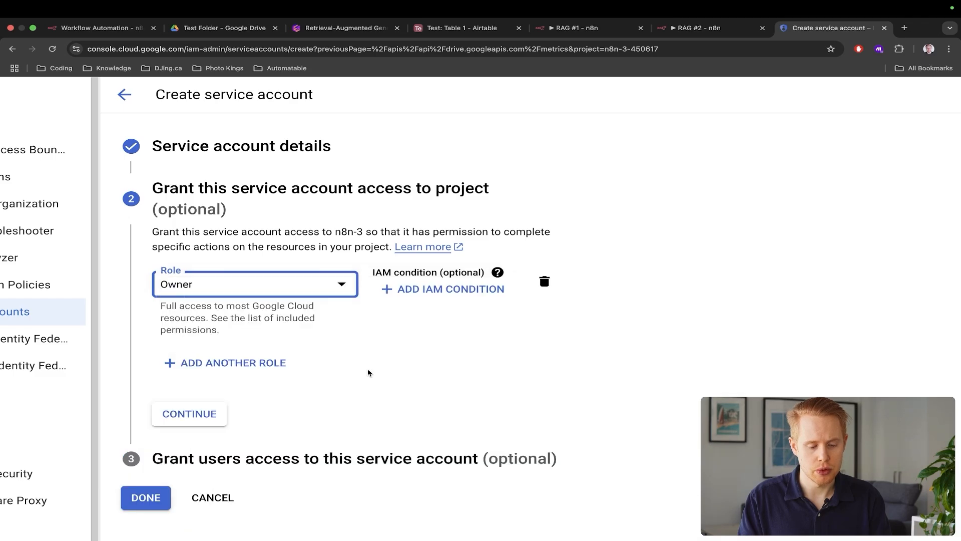
pyautogui.scroll(-1, 362, 344)
pyautogui.click(197, 375)
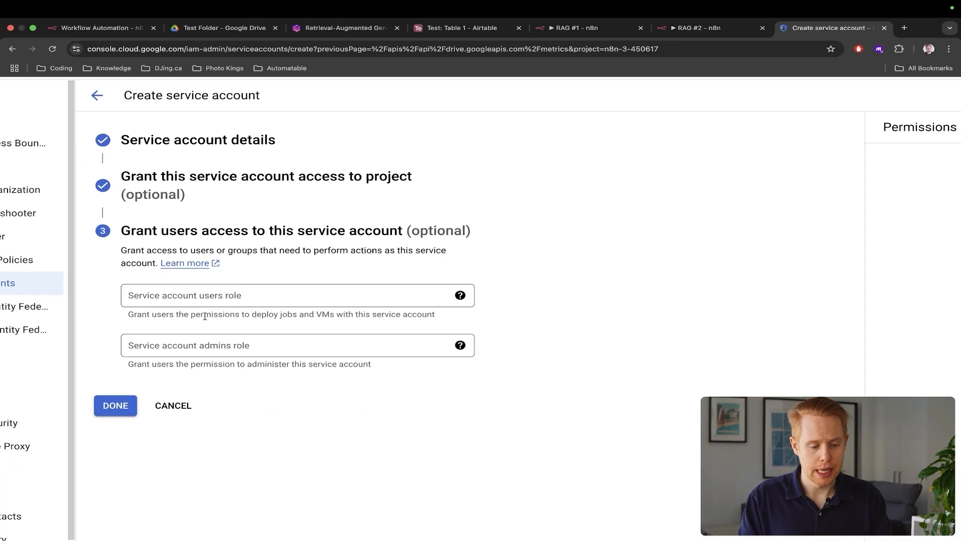
pyautogui.scroll(-3, 204, 316)
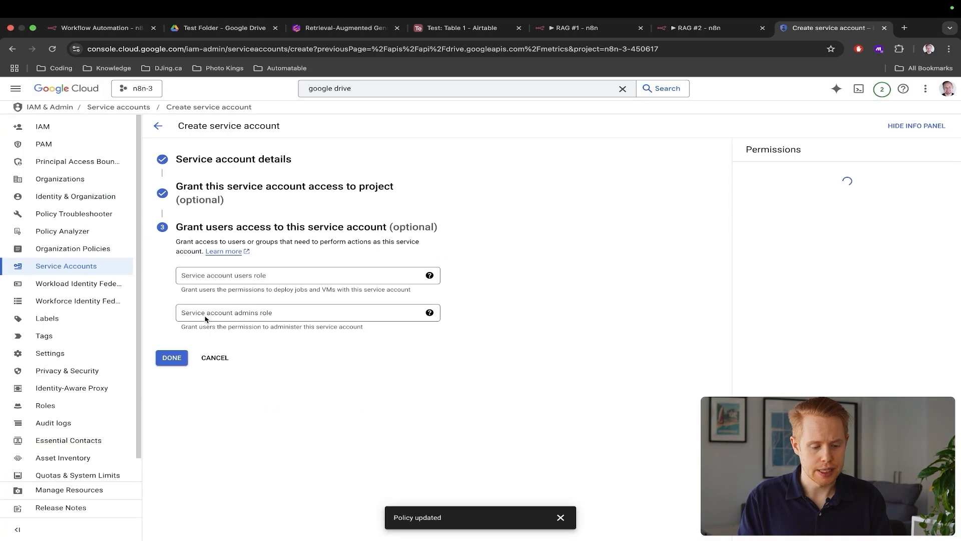
pyautogui.click(172, 358)
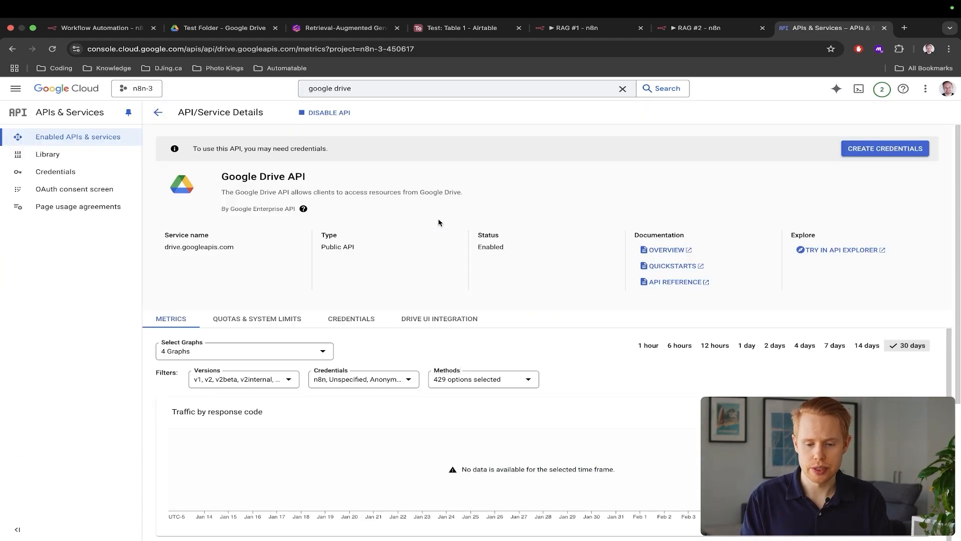
# Begin the OAuth consent setup with app name n8n and the account's e-mail as support contact
pyautogui.click(74, 194)
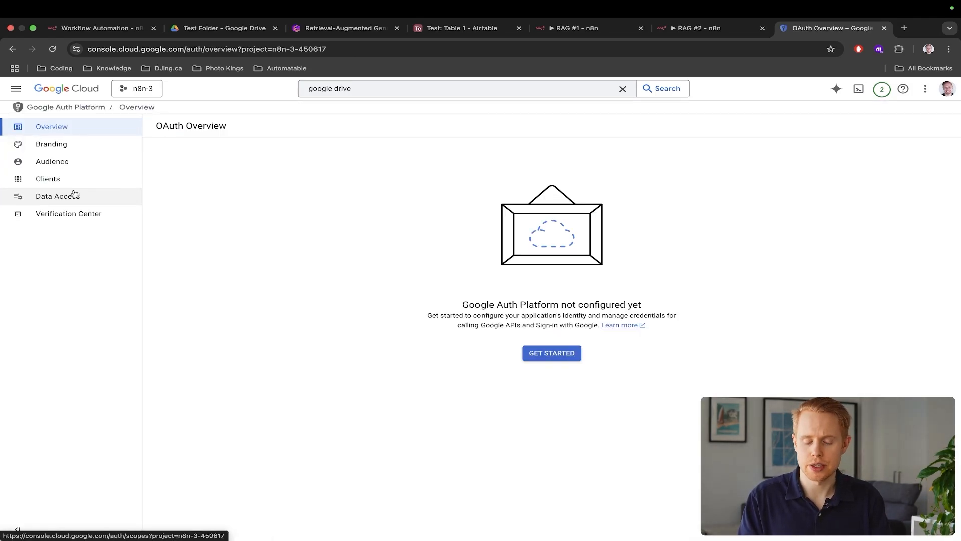
pyautogui.click(557, 351)
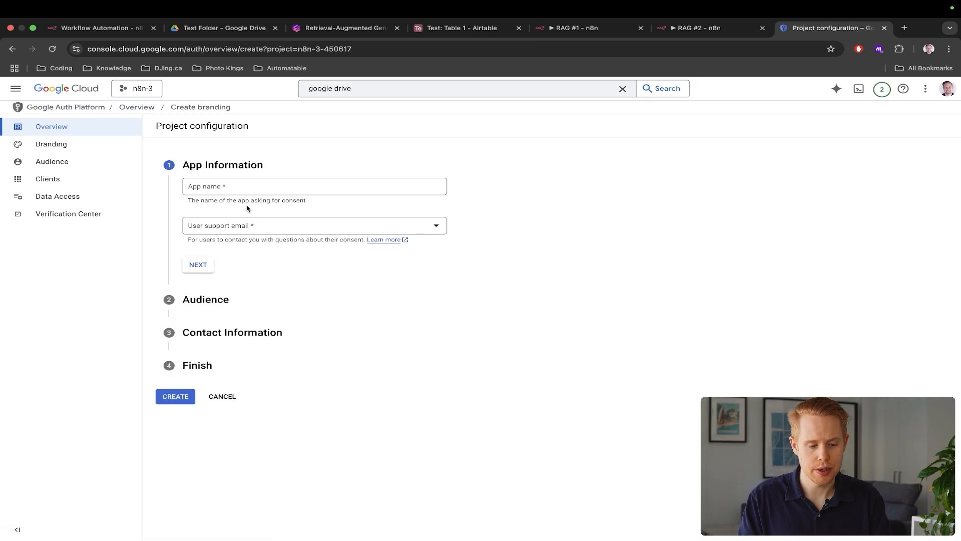
pyautogui.click(229, 187)
pyautogui.write('n8n')
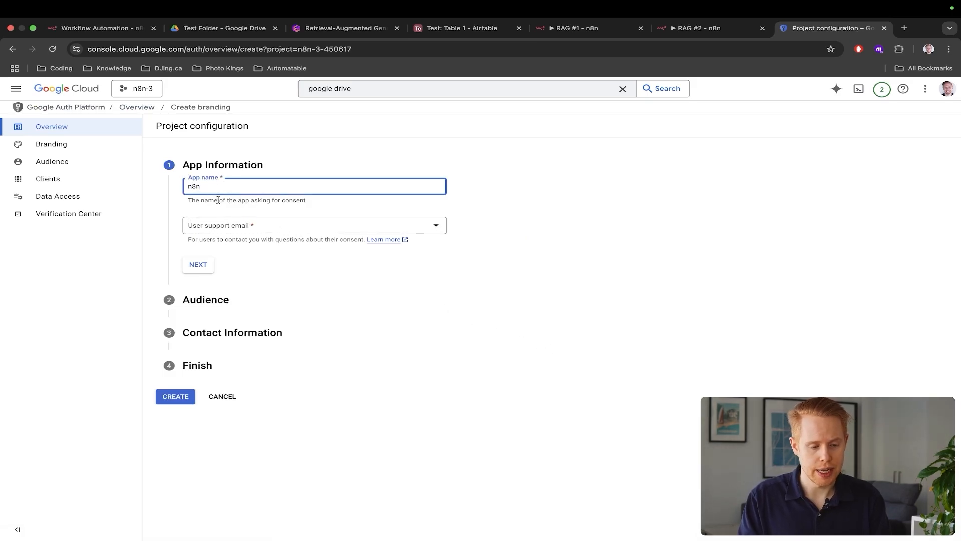
pyautogui.click(212, 225)
pyautogui.click(213, 230)
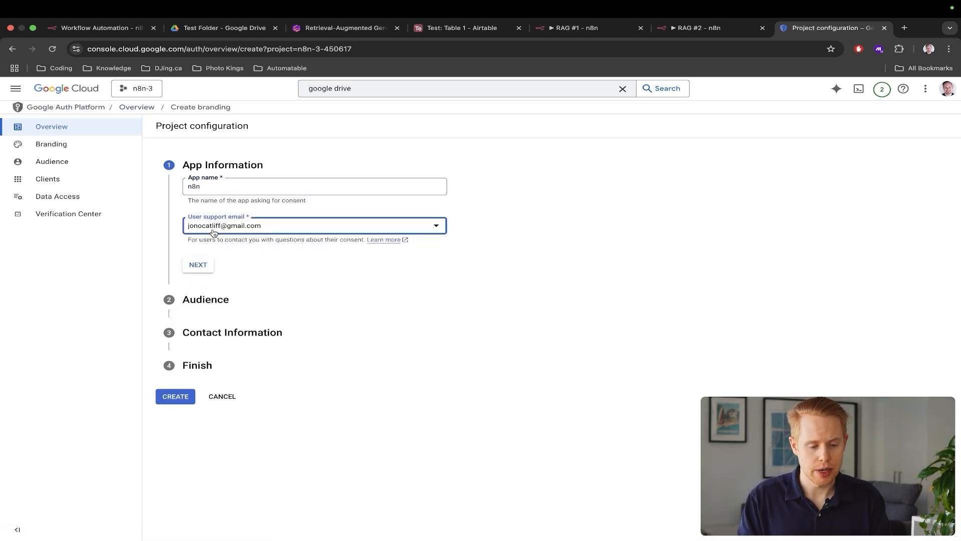
pyautogui.click(206, 264)
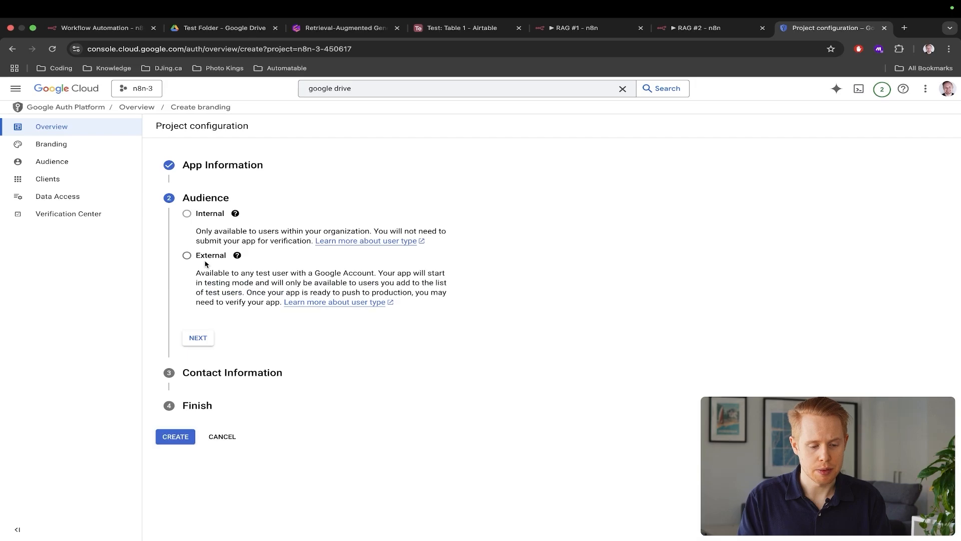
# Choose an External audience, enter the contact e-mail, accept the data policy and create the configuration
pyautogui.click(187, 257)
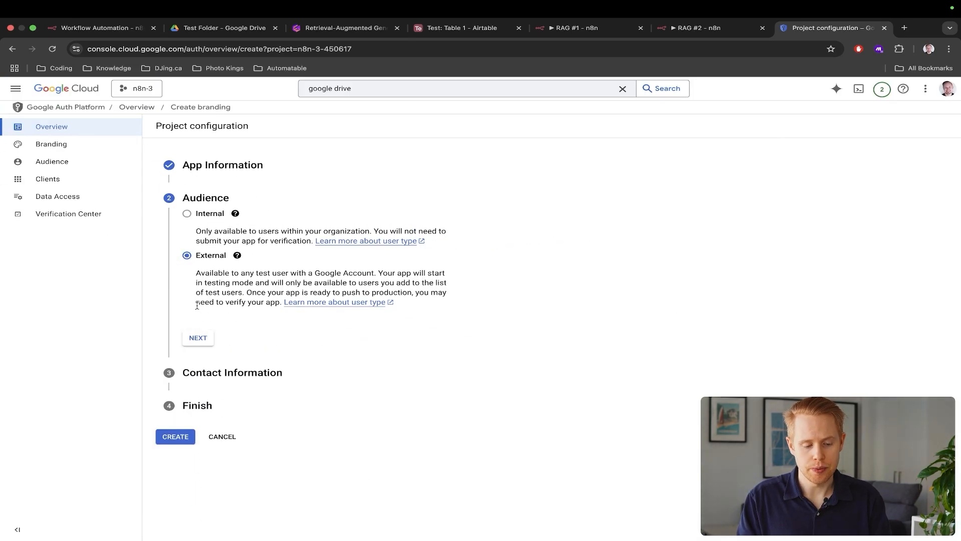
pyautogui.click(196, 337)
pyautogui.click(217, 252)
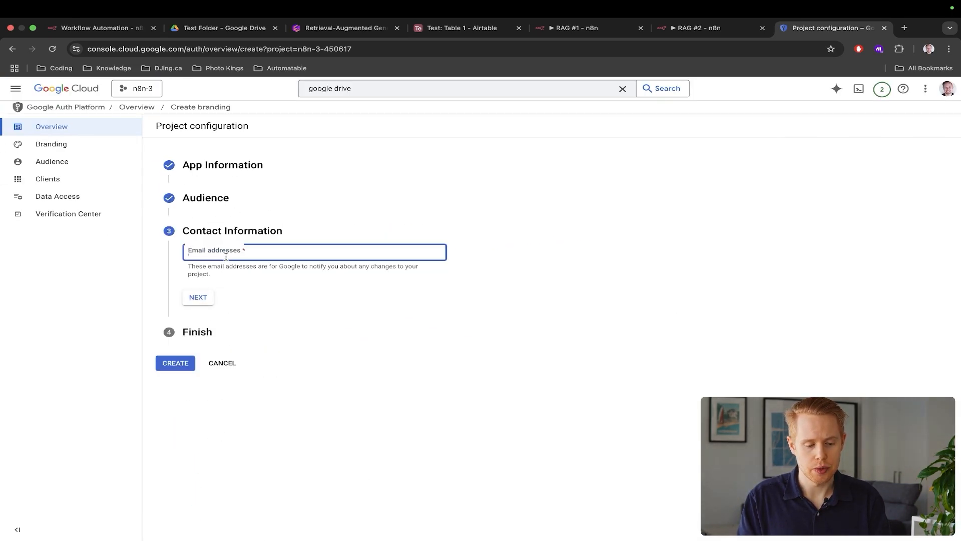
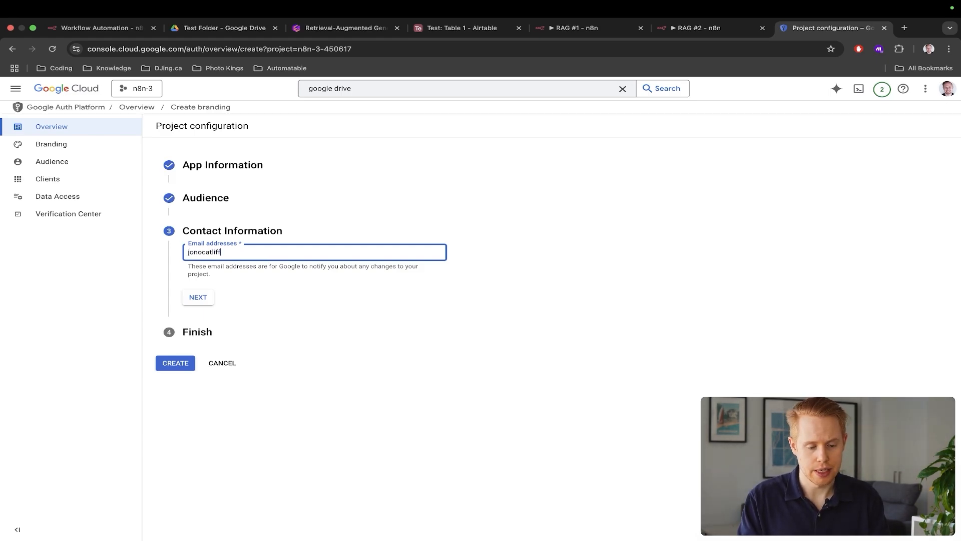
pyautogui.click(202, 301)
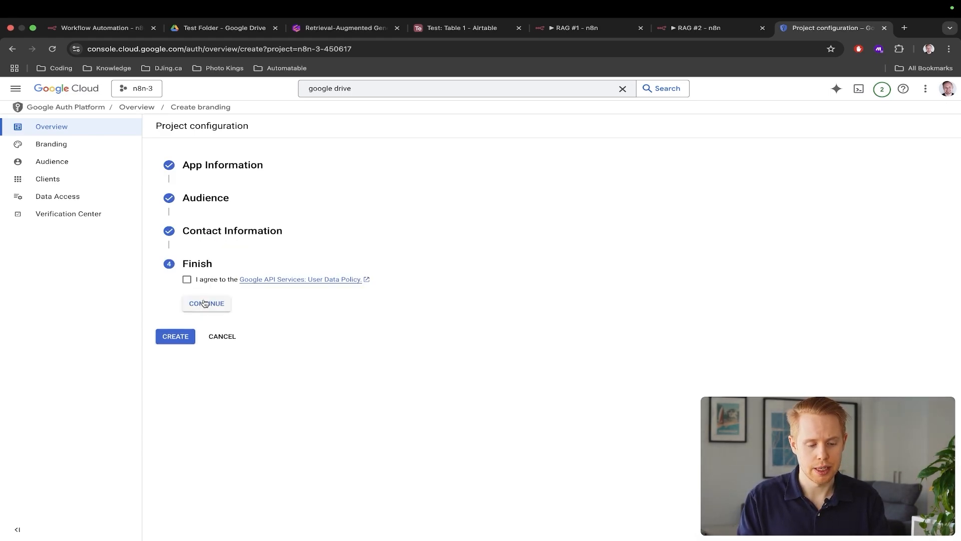
pyautogui.click(187, 280)
pyautogui.click(193, 303)
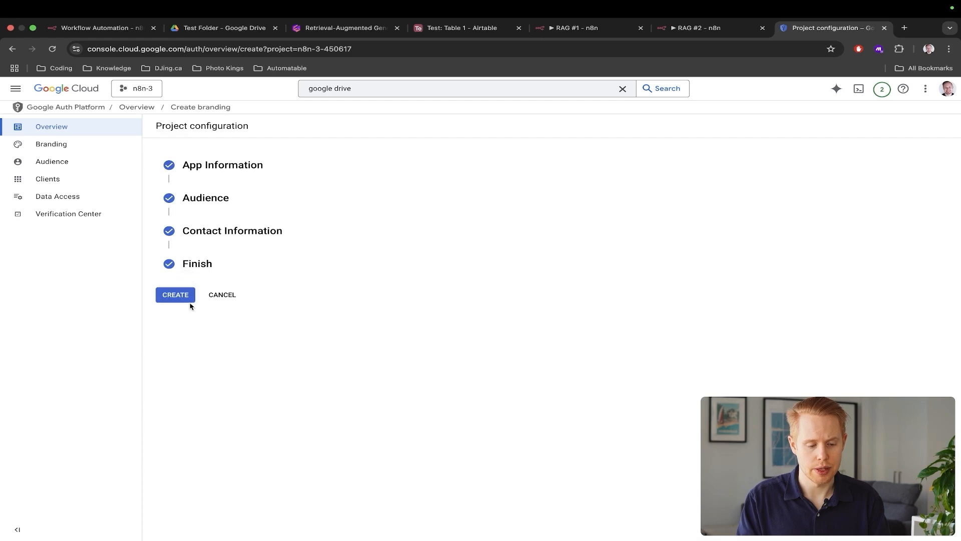
pyautogui.click(190, 303)
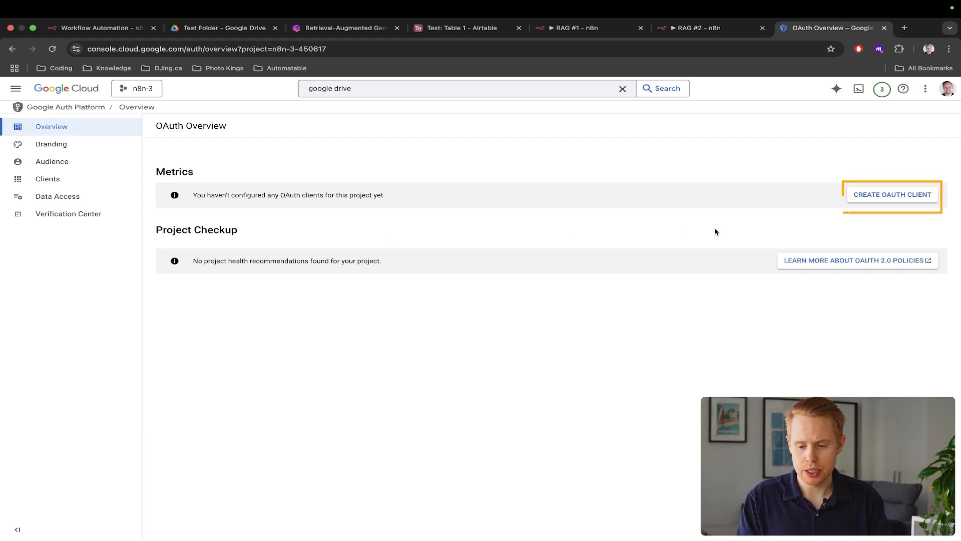
# Start a Web application OAuth client and name it n8n
pyautogui.click(891, 200)
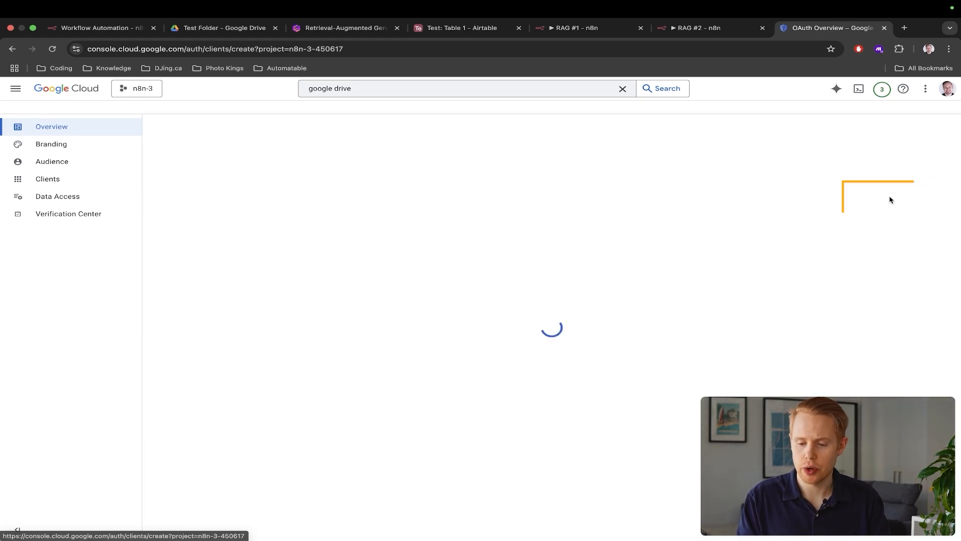
pyautogui.click(249, 197)
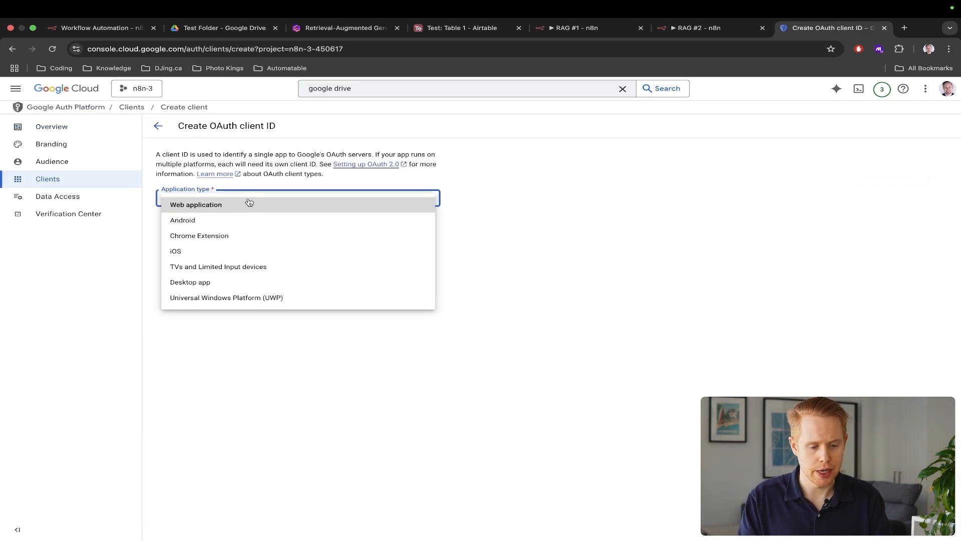
pyautogui.click(215, 204)
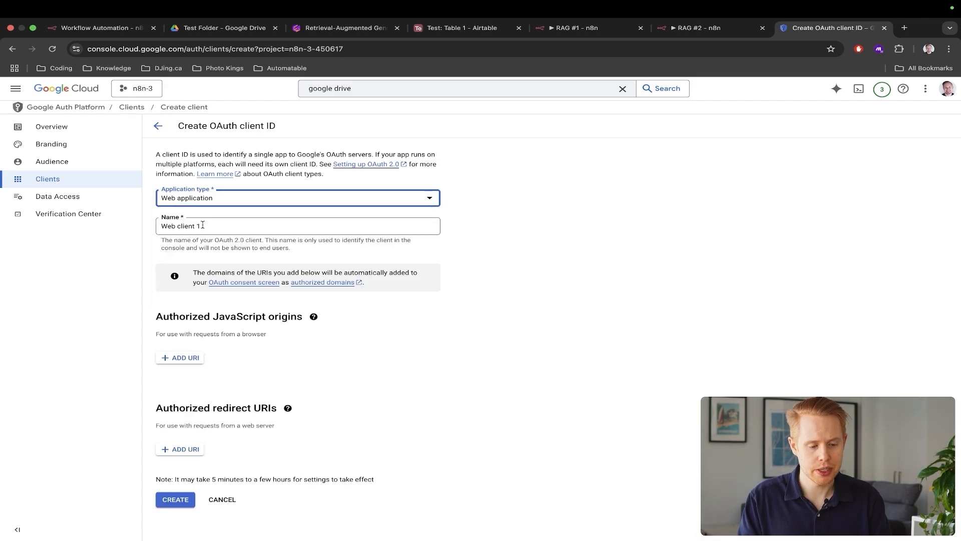
pyautogui.click(203, 225)
pyautogui.press('super+a')
pyautogui.write('n8n')
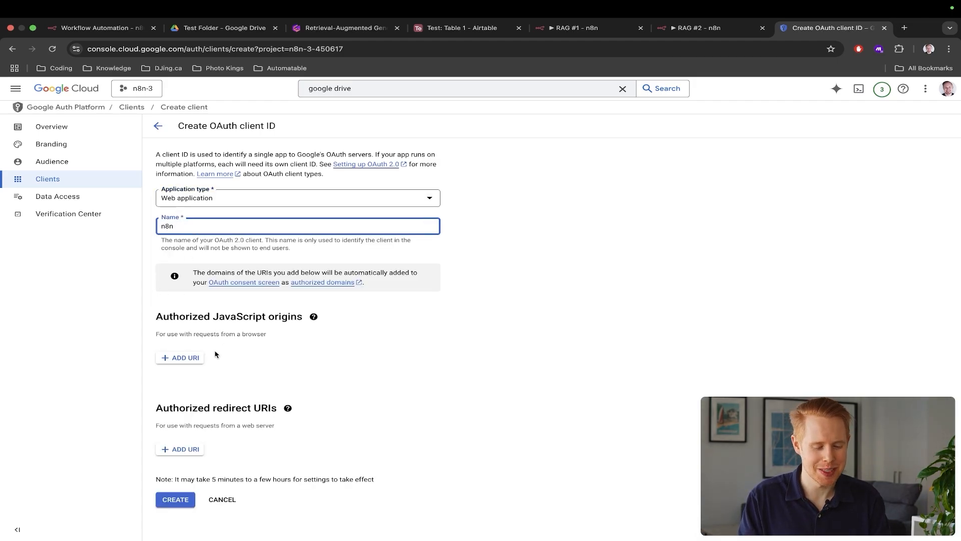
# Add an empty Authorized redirect URI entry and select n8n's OAuth redirect URL
pyautogui.scroll(5, 186, 447)
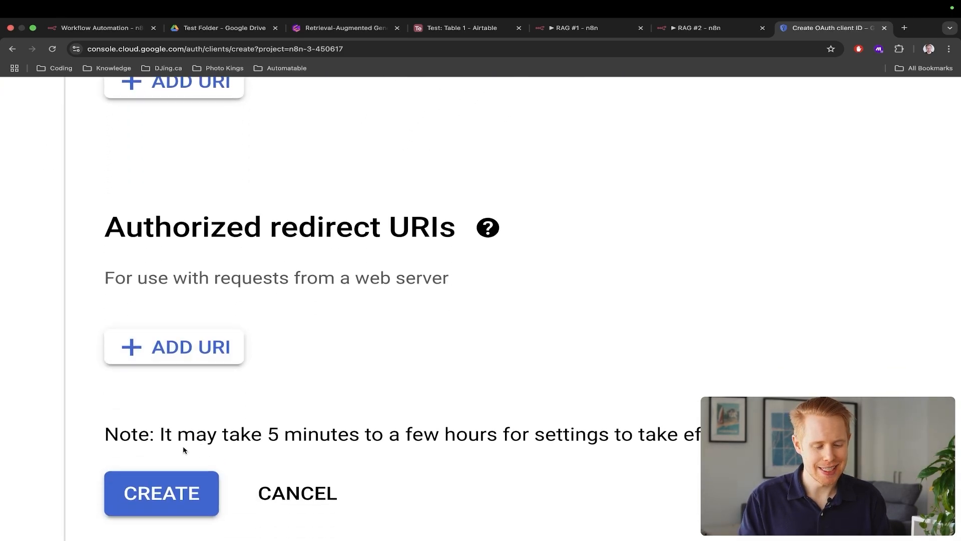
pyautogui.moveTo(104, 228); pyautogui.dragTo(474, 248)
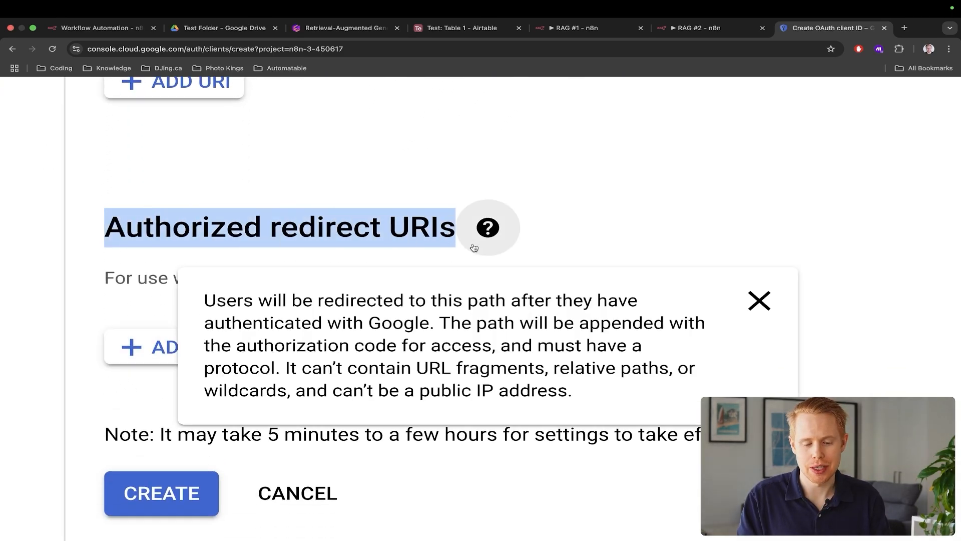
pyautogui.click(171, 364)
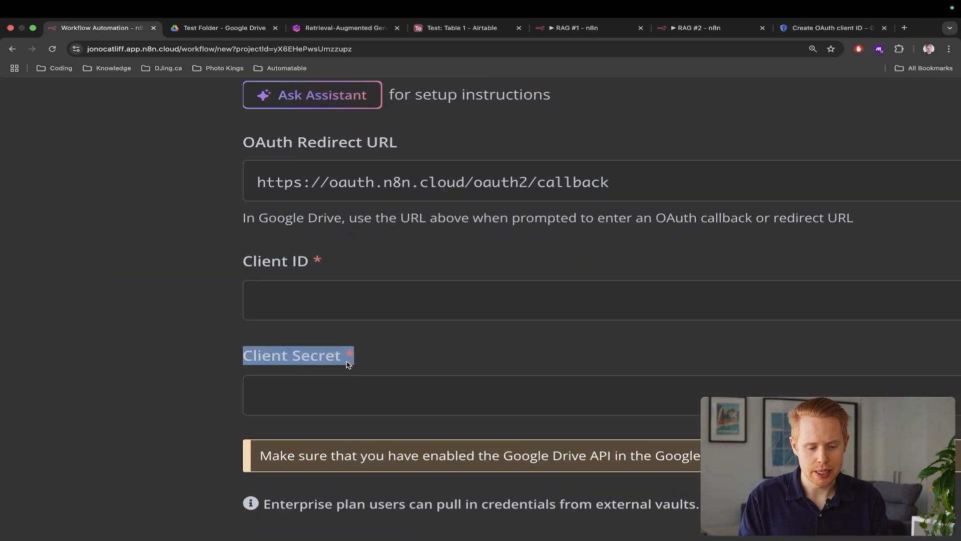
pyautogui.scroll(2, 349, 365)
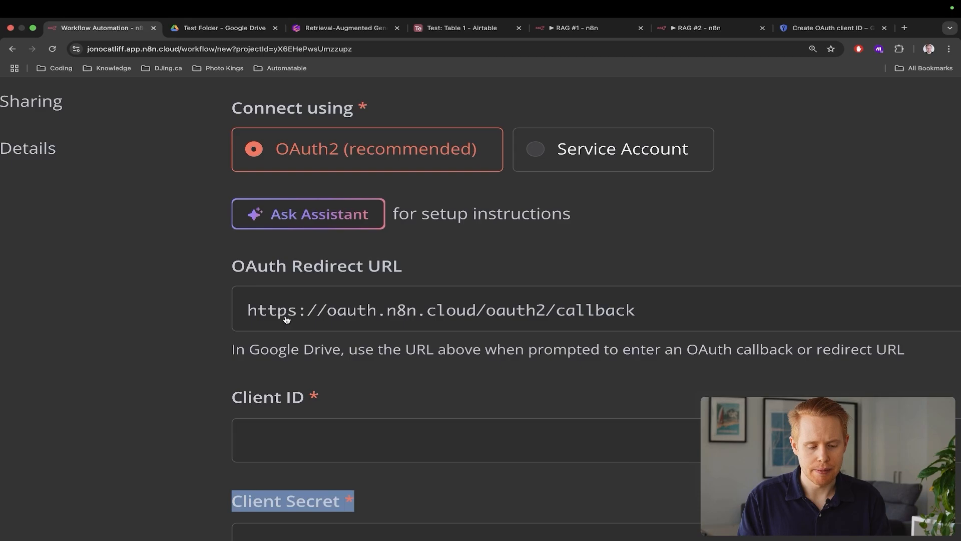
pyautogui.doubleClick(286, 310)
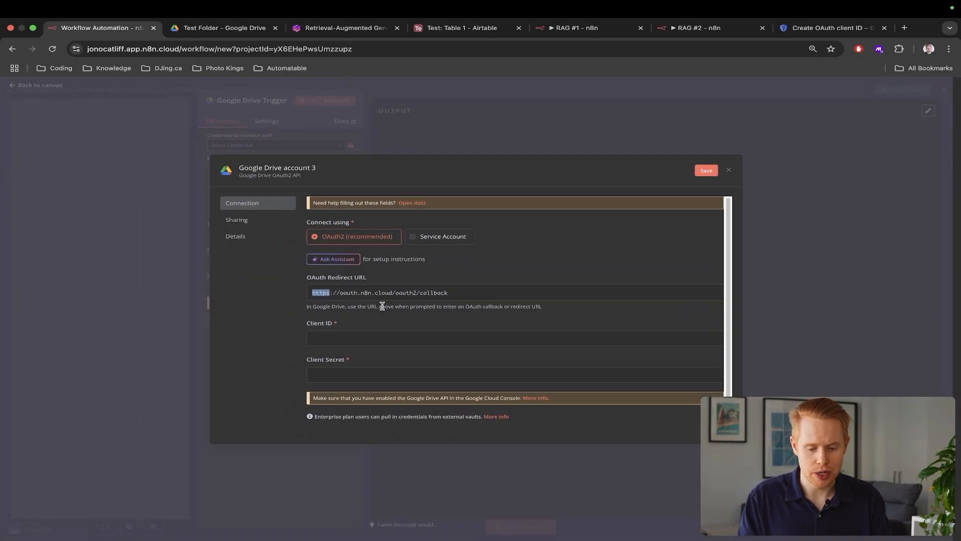
# Paste n8n's OAuth redirect URL as the redirect URI and create the client
pyautogui.click(686, 295)
pyautogui.press('super+9')
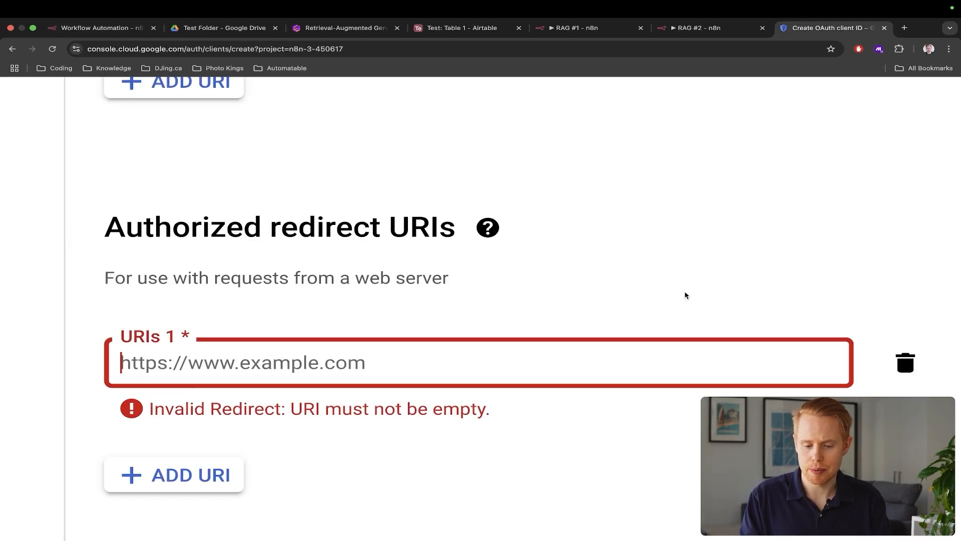
pyautogui.write('https://oauth.n8n.cloud/oauth2/callback')
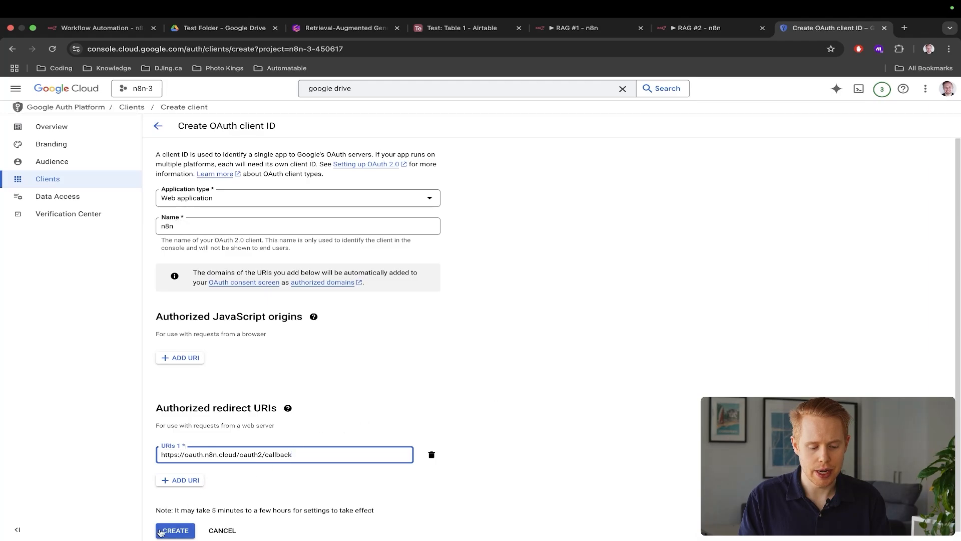
pyautogui.click(160, 531)
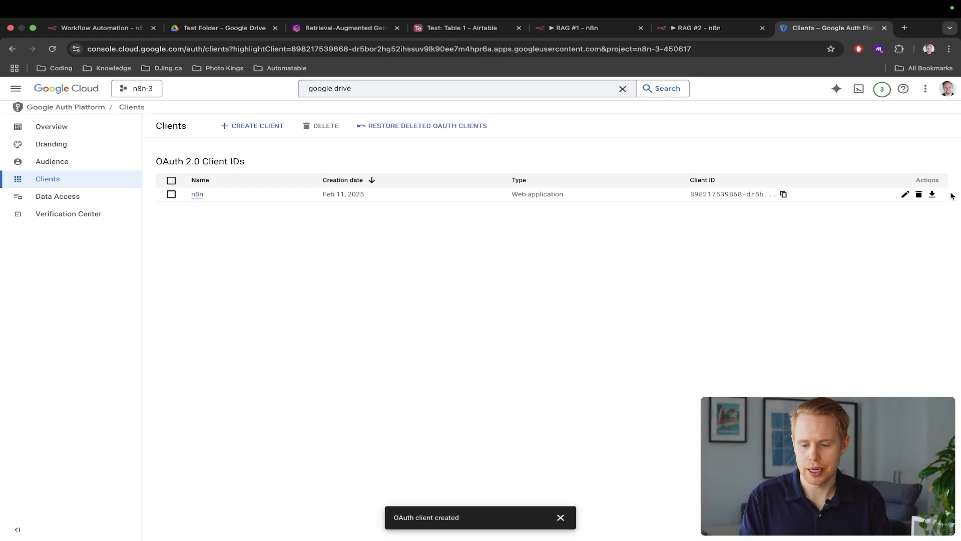
# Copy the new client's Client ID and Client Secret into n8n's Drive credential fields
pyautogui.click(905, 194)
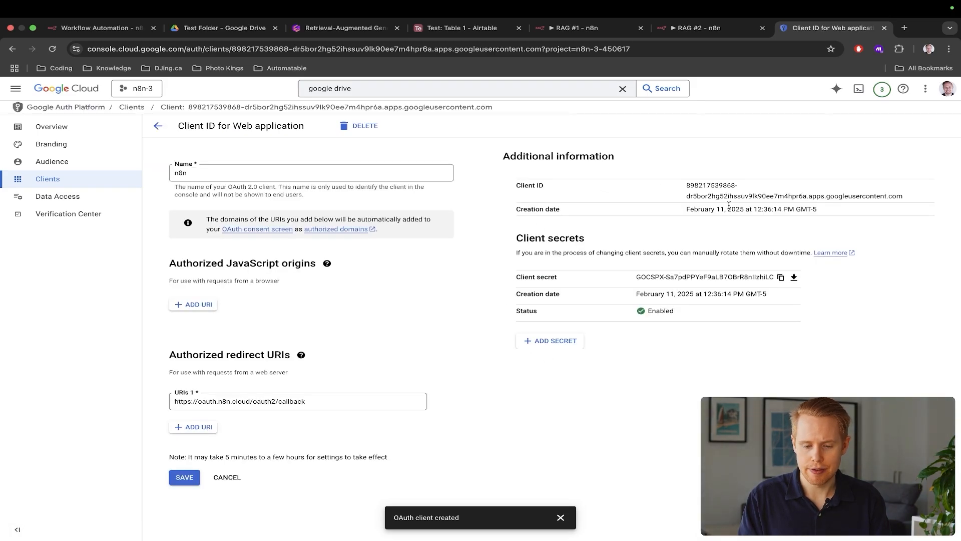
pyautogui.tripleClick(727, 197)
pyautogui.hotkey('ctrl', 'c')
pyautogui.hotkey('ctrl', 'Tab')
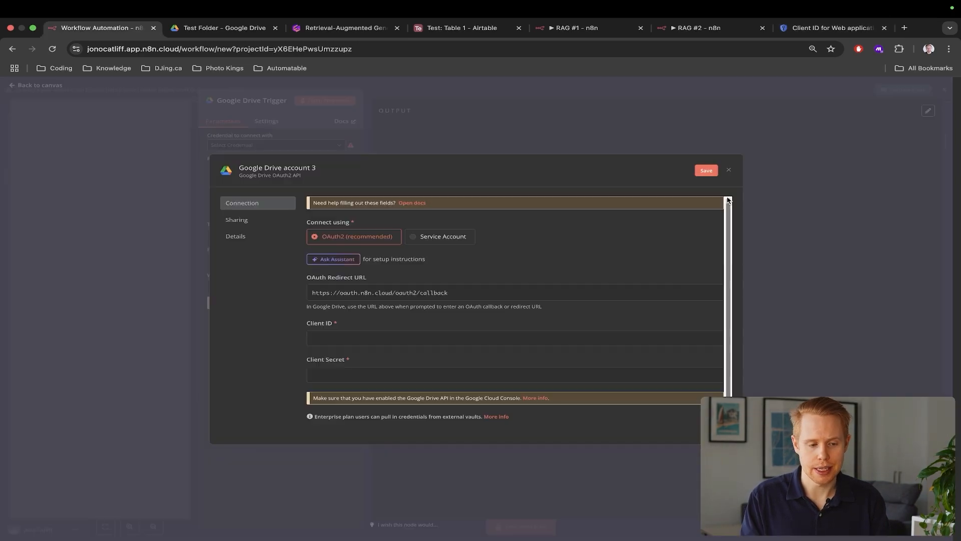
pyautogui.click(404, 338)
pyautogui.hotkey('ctrl', 'v')
pyautogui.hotkey('ctrl', 'shift', 'Tab')
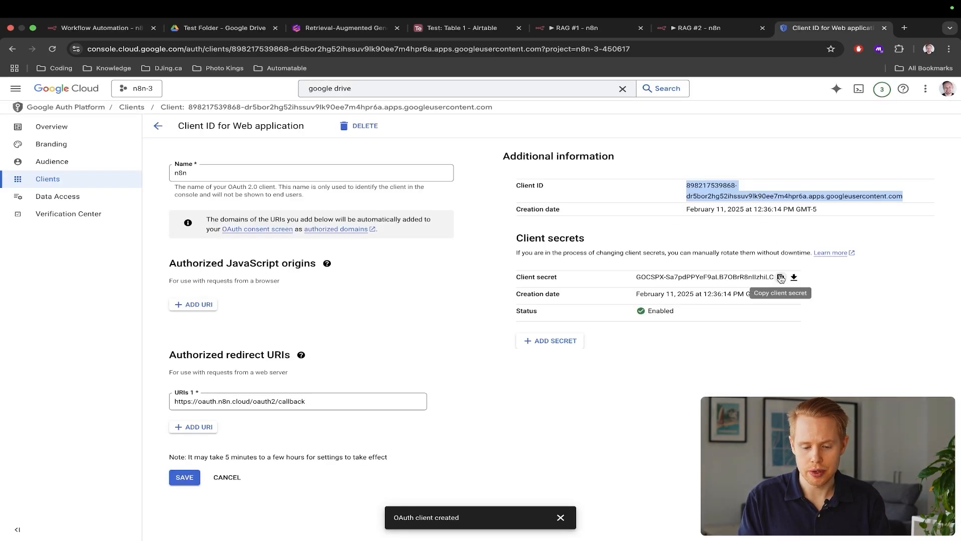
pyautogui.click(778, 281)
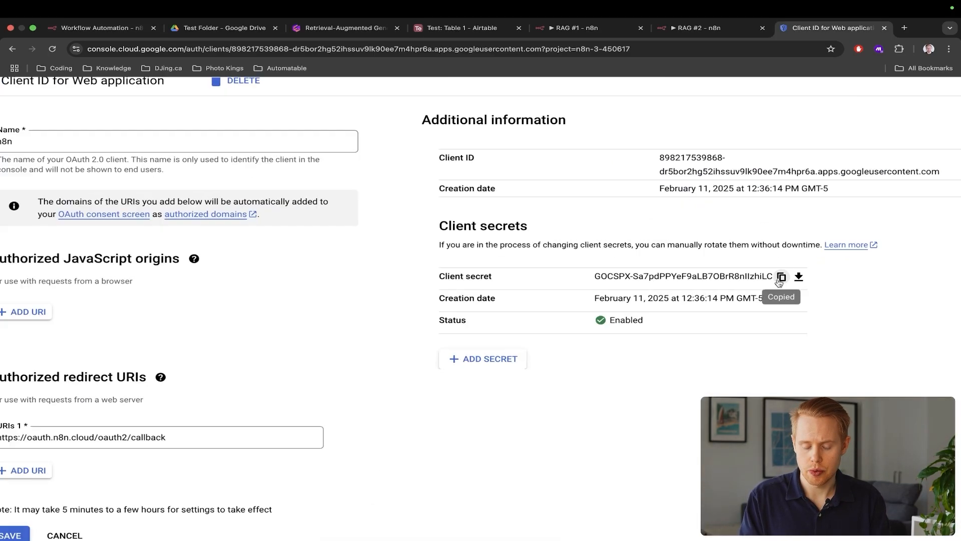
pyautogui.press('super+1')
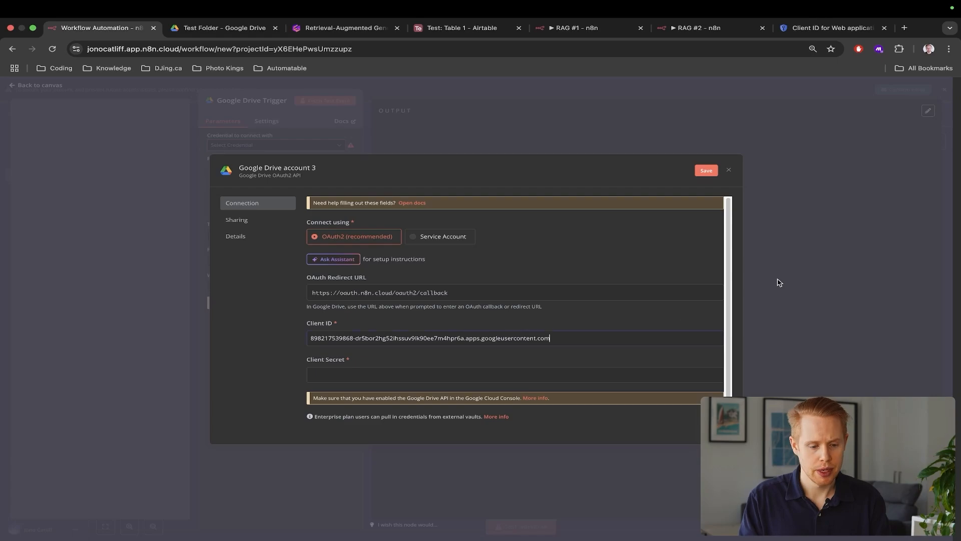
pyautogui.click(412, 356)
pyautogui.press('super+v')
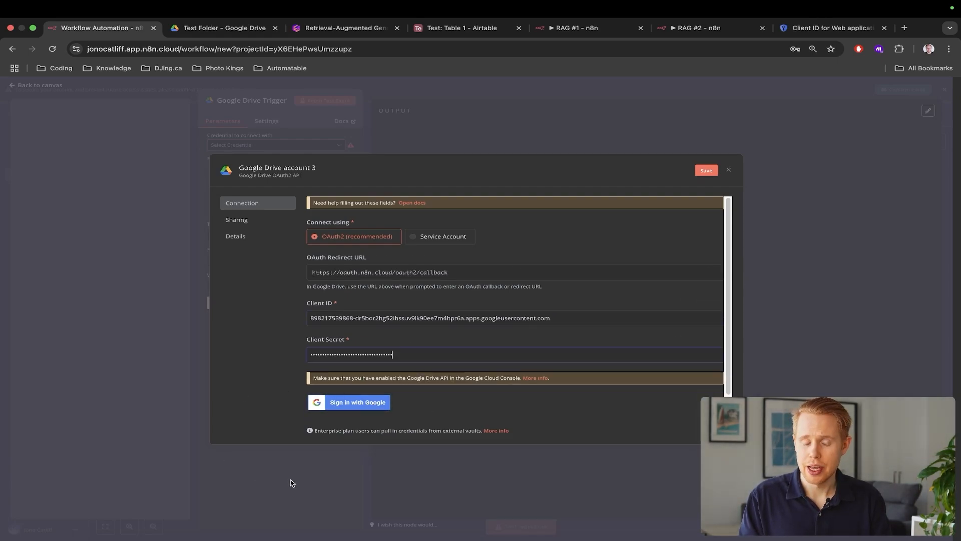
pyautogui.press('super+9')
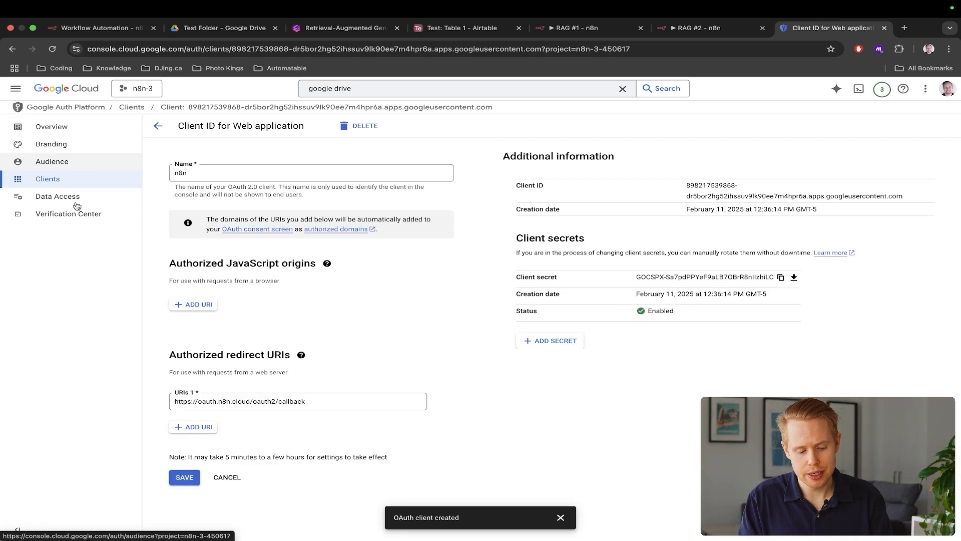
# Save the OAuth client, add your own Google account e-mail as an Audience test user, and return to n8n
pyautogui.click(184, 477)
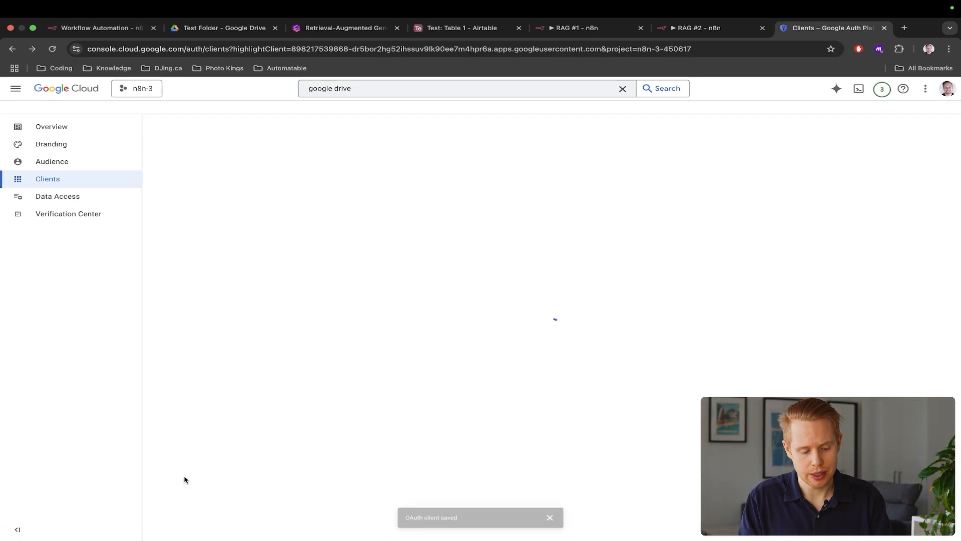
pyautogui.click(63, 162)
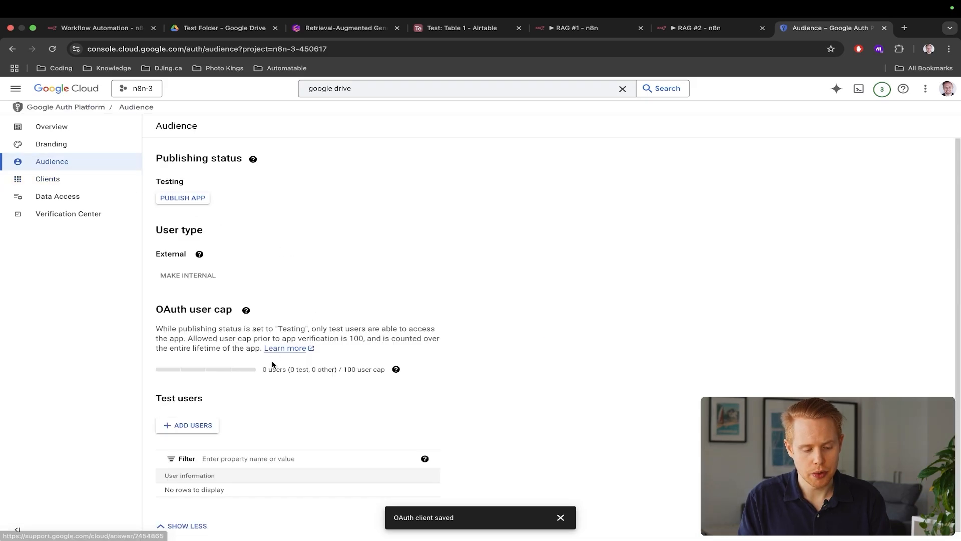
pyautogui.scroll(-1, 265, 367)
pyautogui.click(194, 418)
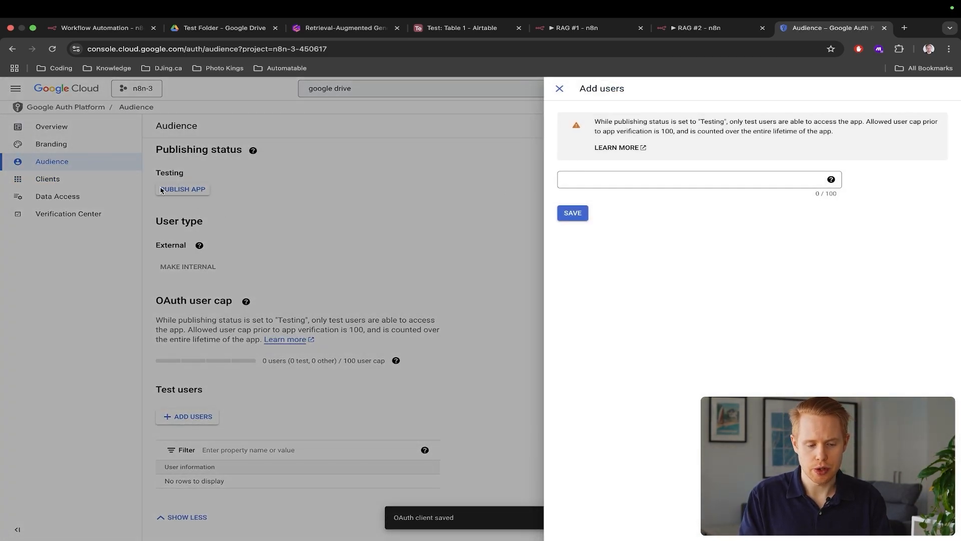
pyautogui.click(705, 175)
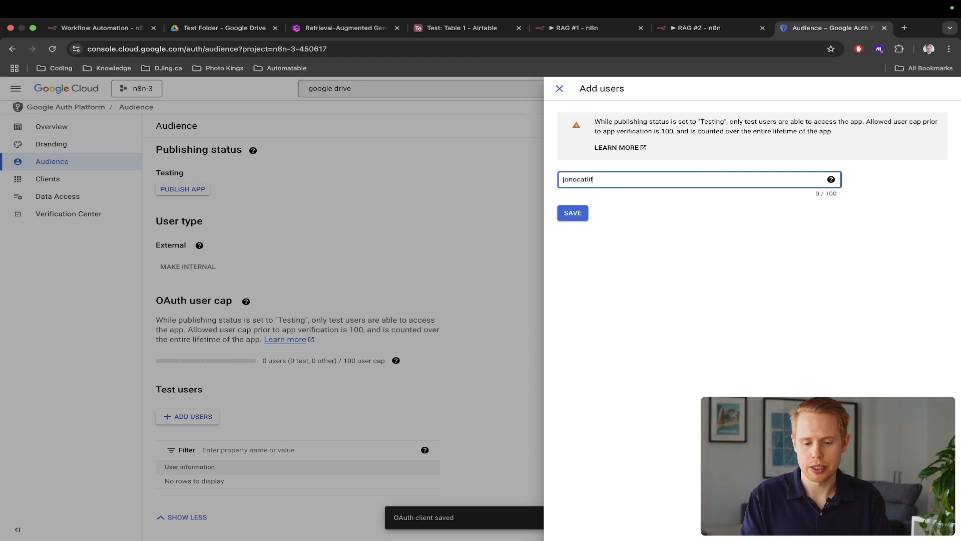
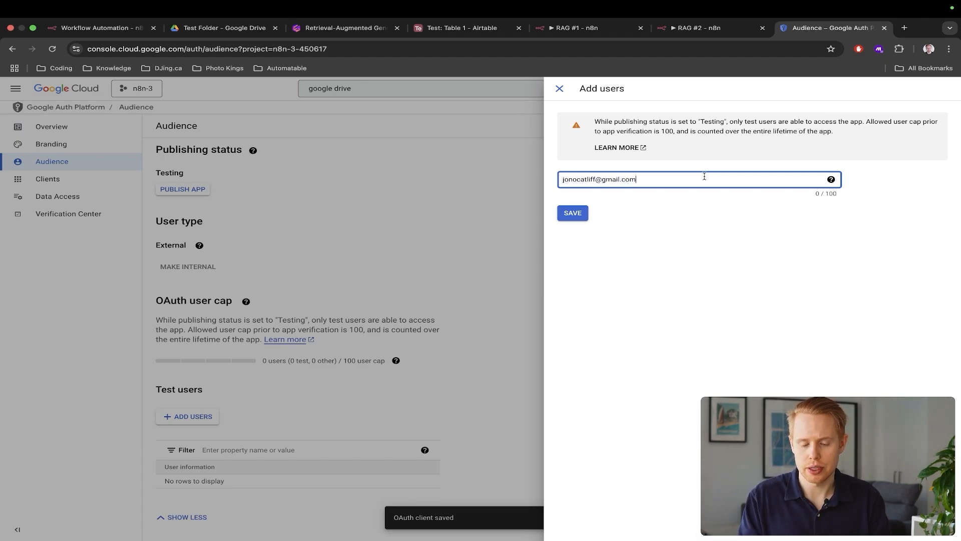
pyautogui.click(573, 214)
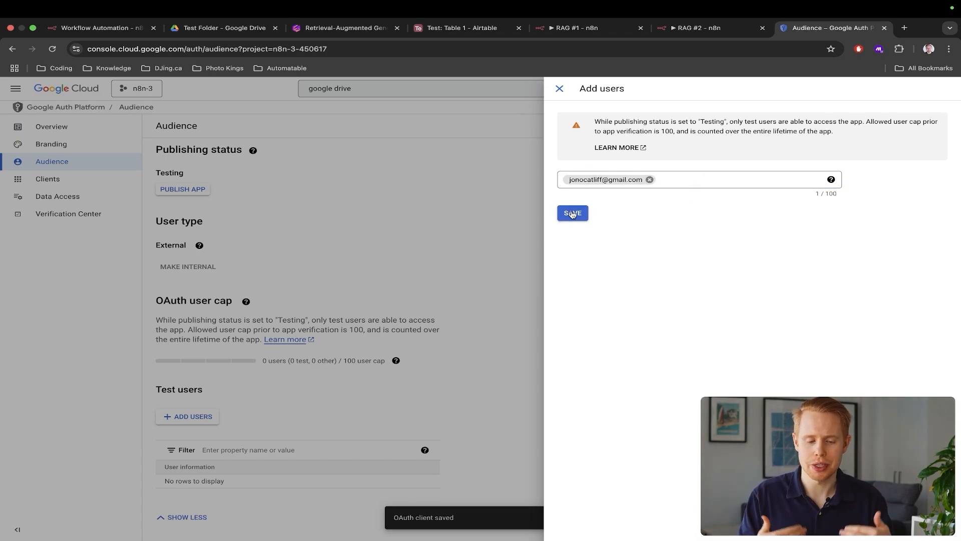
pyautogui.click(573, 213)
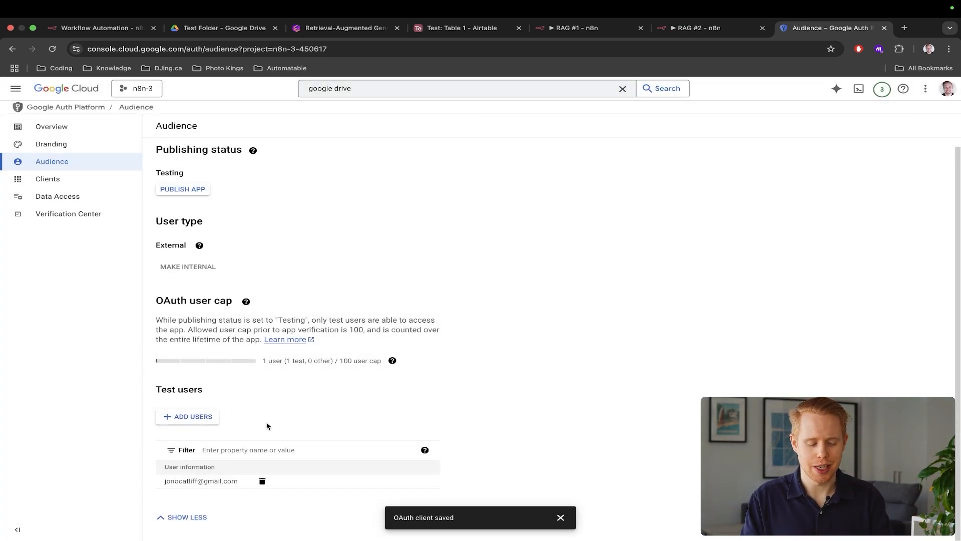
pyautogui.hotkey('ctrl', 'Tab')
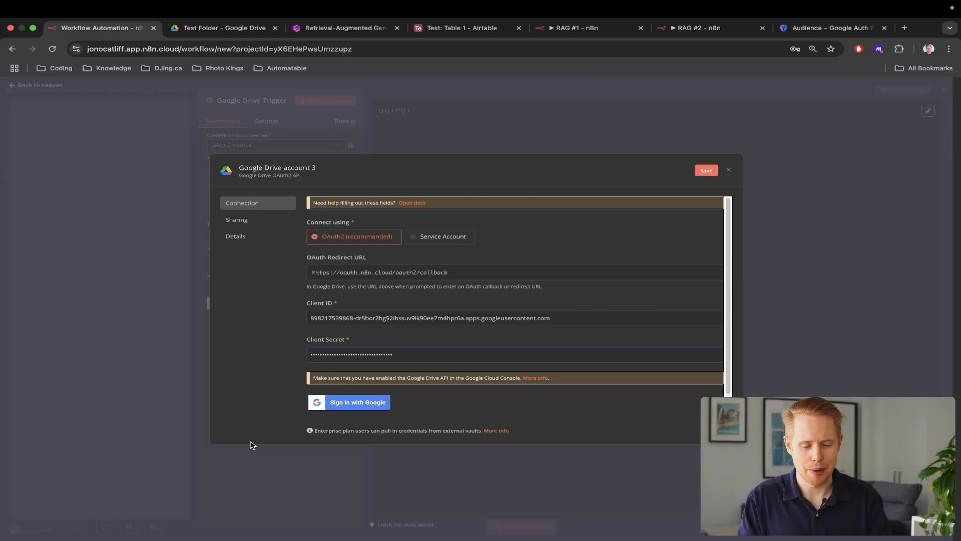
# Sign in with Google, pass the unverified-app warning, and grant n8n.cloud all Drive permissions
pyautogui.click(369, 410)
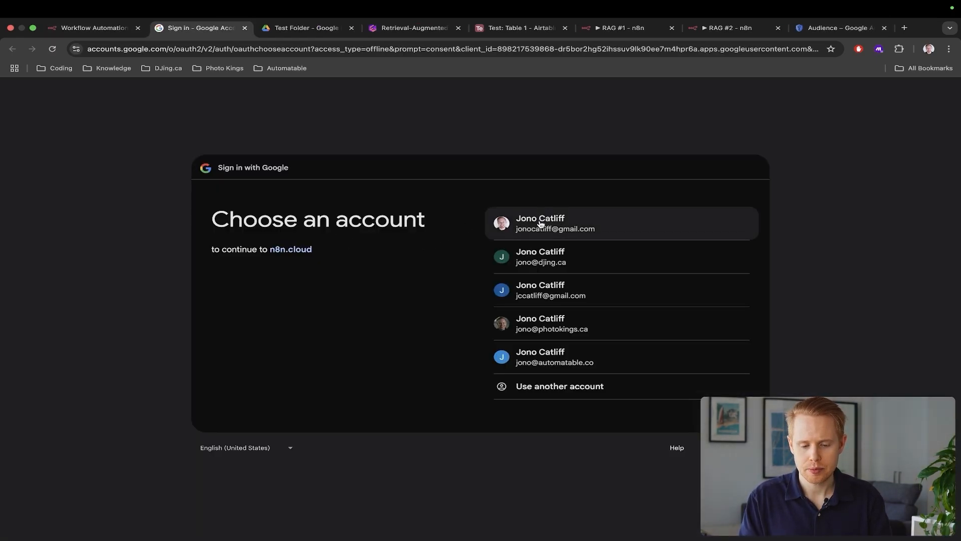
pyautogui.click(539, 223)
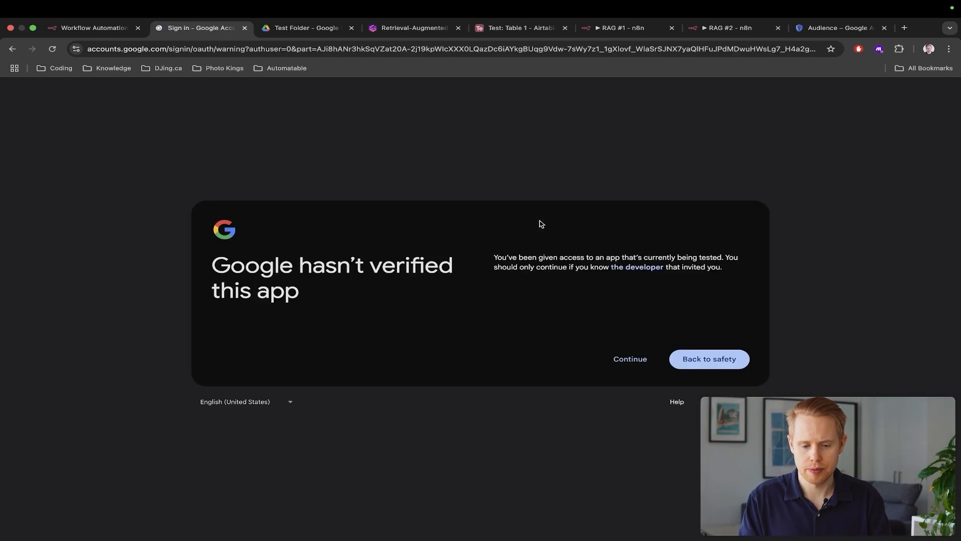
pyautogui.click(630, 360)
pyautogui.click(505, 181)
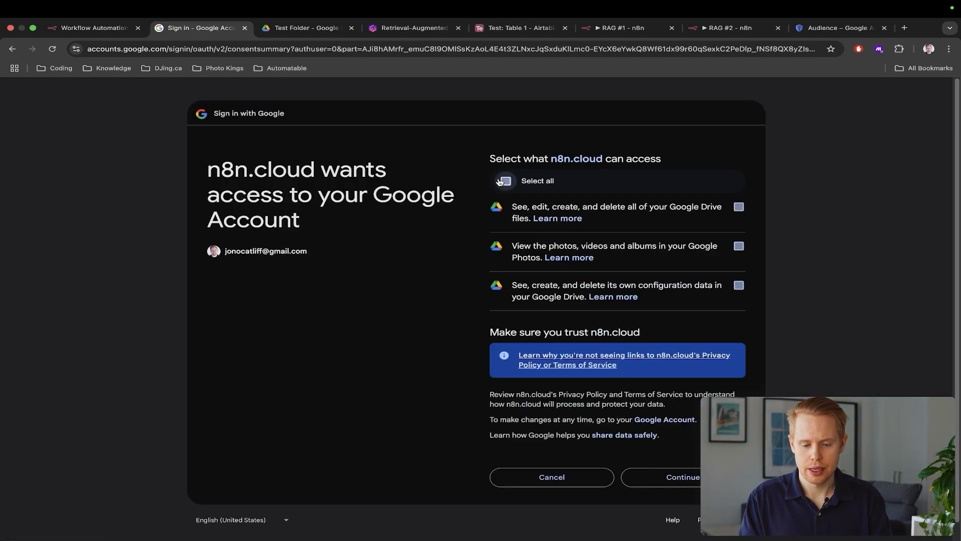
pyautogui.click(658, 474)
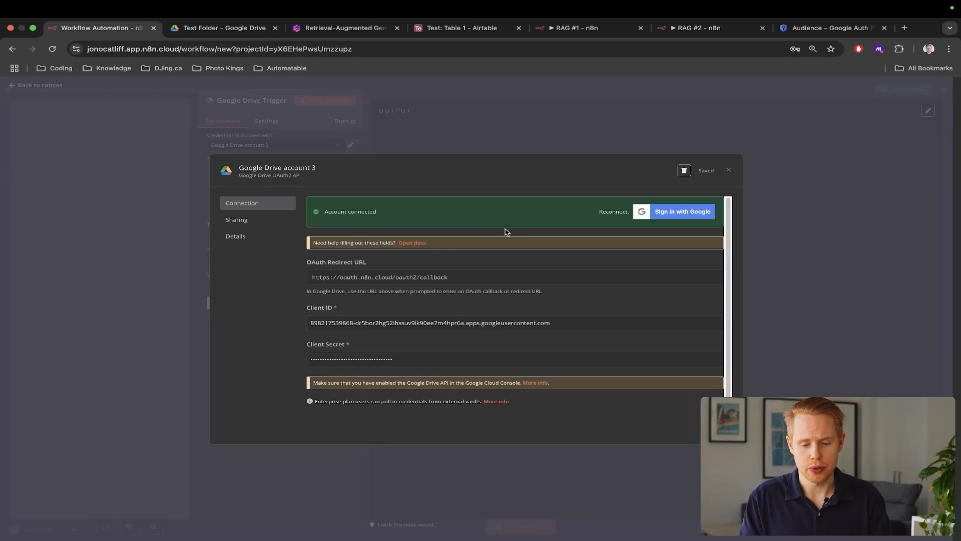
# Confirm the 'Account connected' message and close the Google Drive credential window
pyautogui.scroll(5, 337, 207)
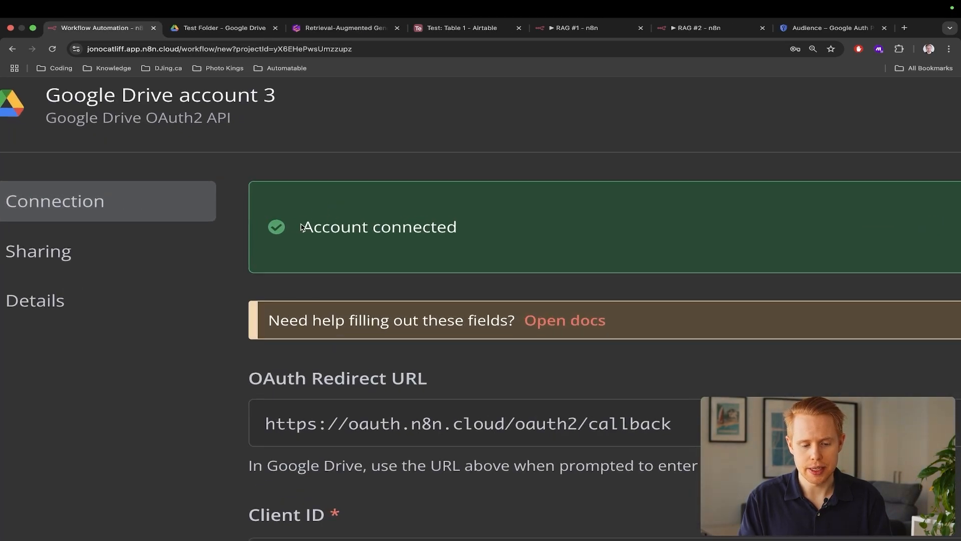
pyautogui.moveTo(301, 227); pyautogui.dragTo(483, 254)
pyautogui.scroll(-5, 482, 253)
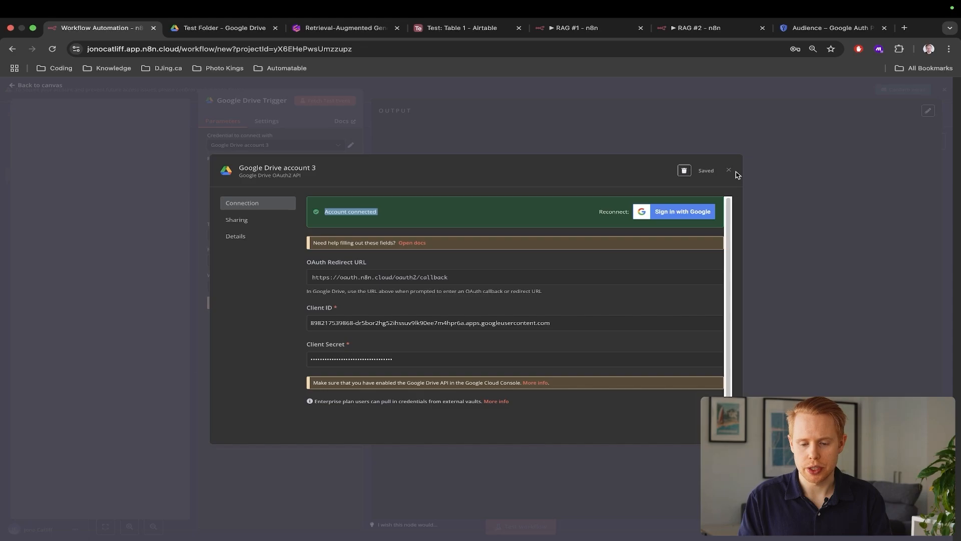
pyautogui.click(730, 170)
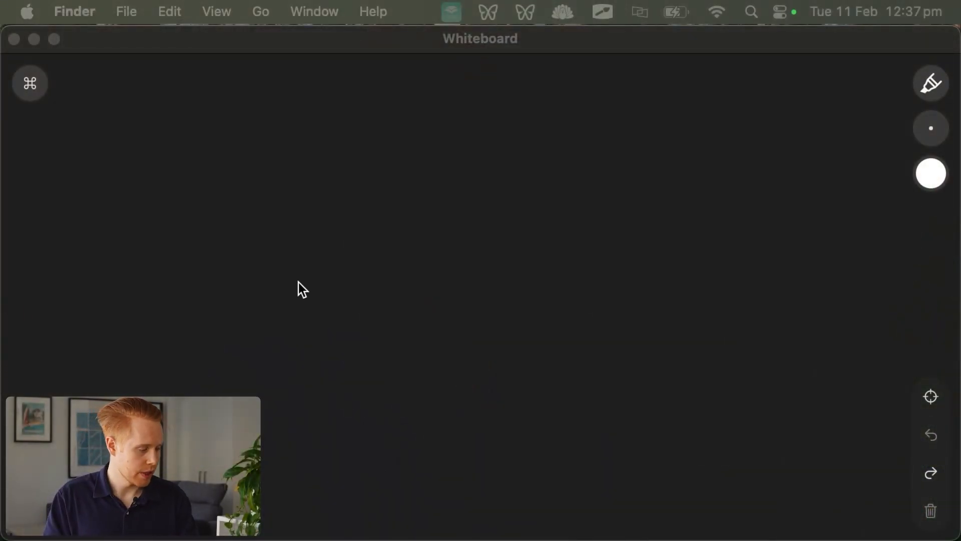
# Sketch the n8n box, a triangle-marked Drive box, and a curved 'poll' arrow between them
pyautogui.click(298, 282)
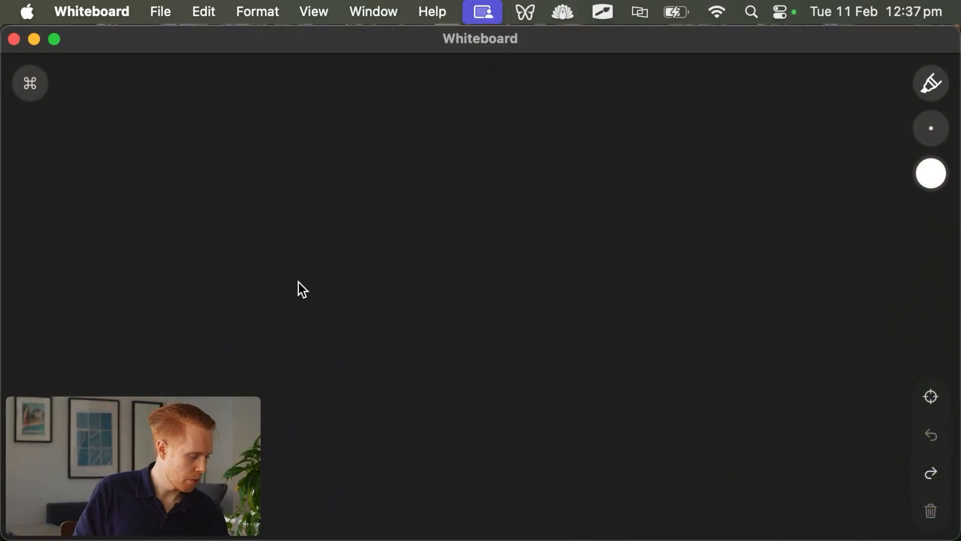
pyautogui.moveTo(299, 190)
pyautogui.mouseDown()
pyautogui.moveTo(286, 131)
pyautogui.moveTo(357, 149)
pyautogui.mouseUp()
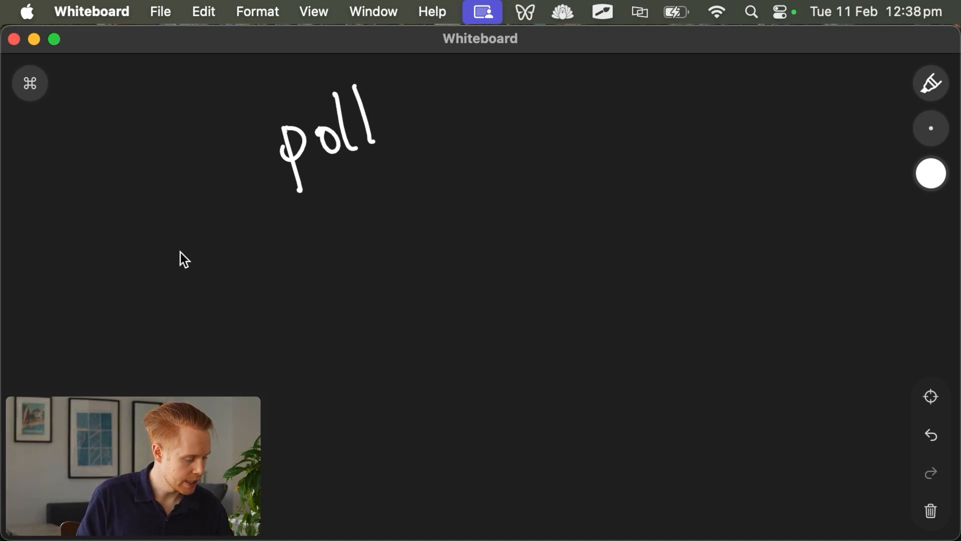
pyautogui.moveTo(173, 228)
pyautogui.mouseDown()
pyautogui.moveTo(255, 364)
pyautogui.moveTo(238, 221)
pyautogui.mouseUp()
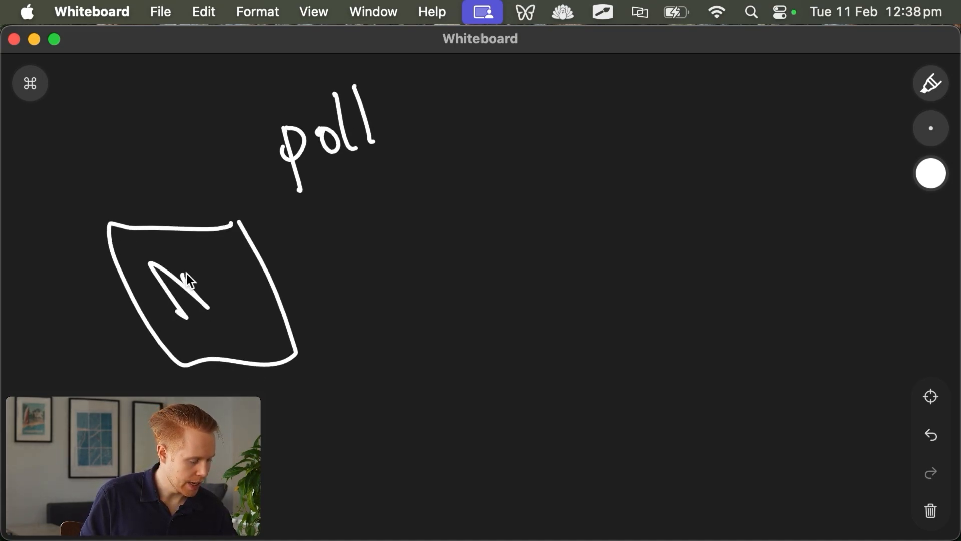
pyautogui.moveTo(295, 261)
pyautogui.mouseDown()
pyautogui.moveTo(509, 250)
pyautogui.moveTo(597, 230)
pyautogui.mouseUp()
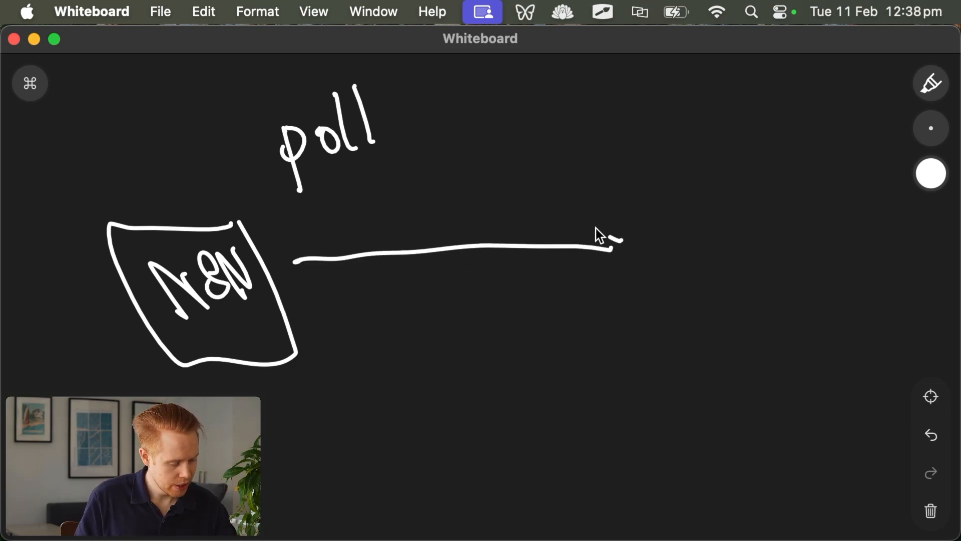
pyautogui.moveTo(794, 189)
pyautogui.mouseDown()
pyautogui.moveTo(693, 194)
pyautogui.moveTo(662, 288)
pyautogui.moveTo(788, 189)
pyautogui.mouseUp()
pyautogui.moveTo(725, 205); pyautogui.dragTo(771, 236)
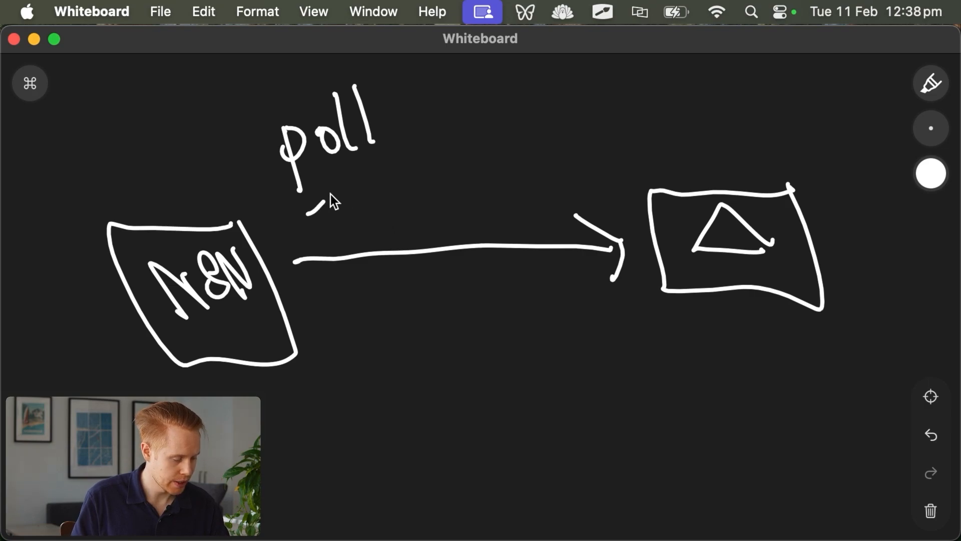
pyautogui.moveTo(331, 195); pyautogui.dragTo(610, 163)
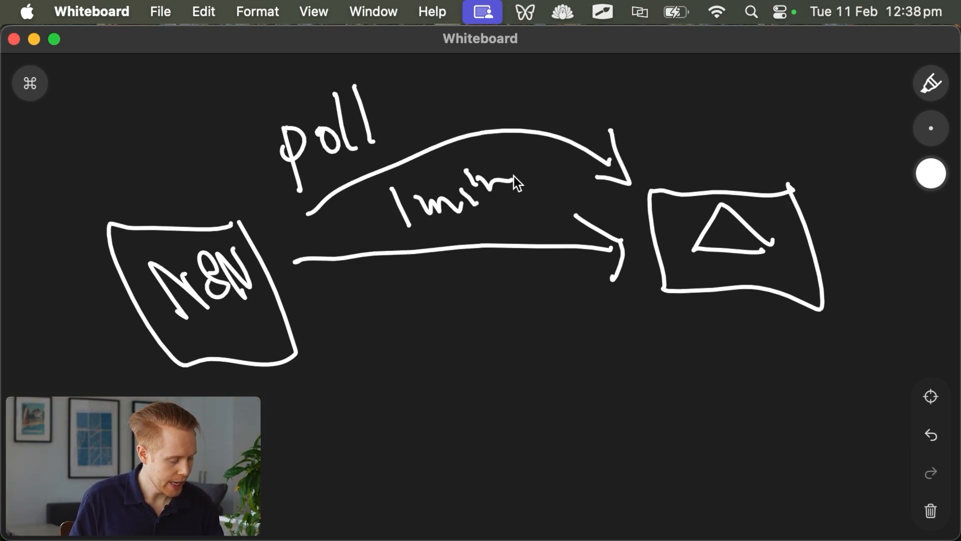
# Draw a green return arrow to n8n and a red reverse arrow, then return to white
pyautogui.click(930, 173)
pyautogui.click(850, 170)
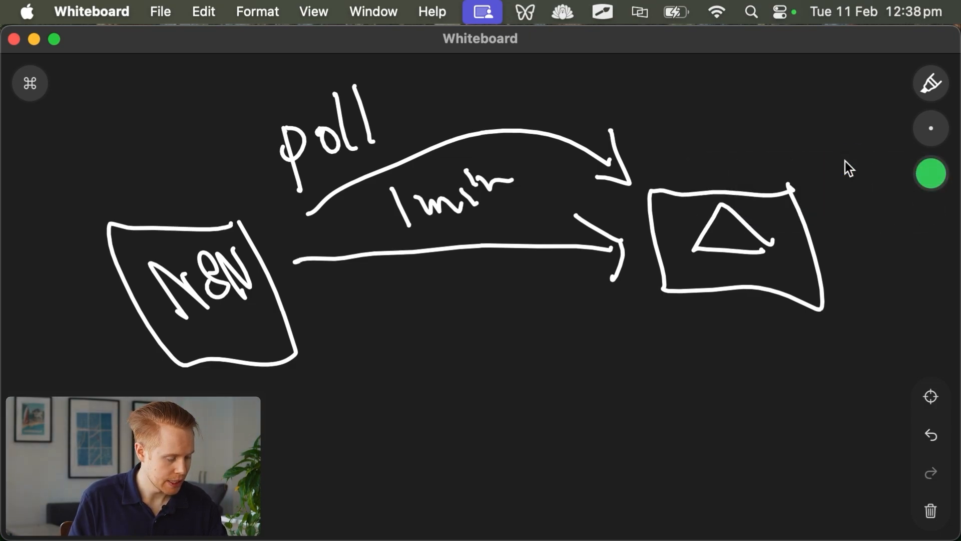
pyautogui.moveTo(653, 308); pyautogui.dragTo(376, 364)
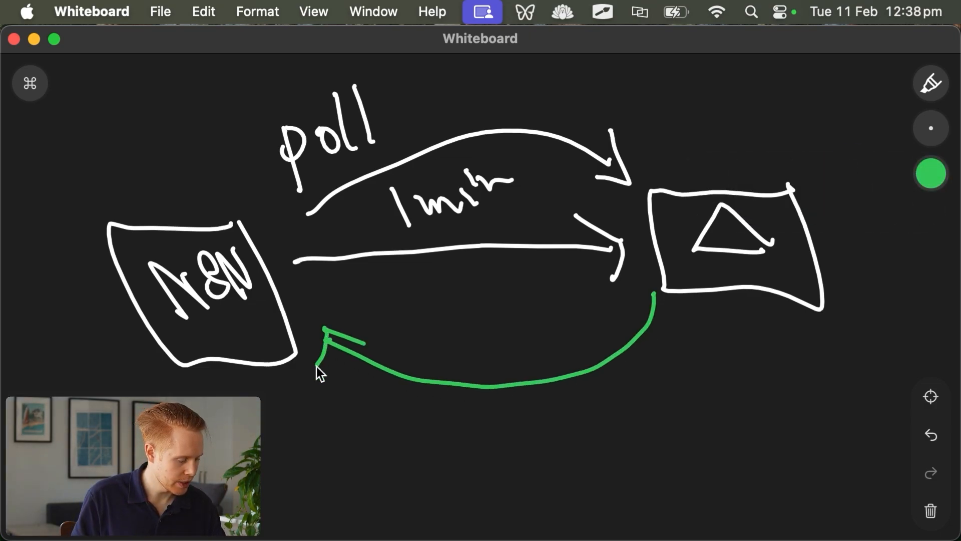
pyautogui.click(930, 173)
pyautogui.click(741, 172)
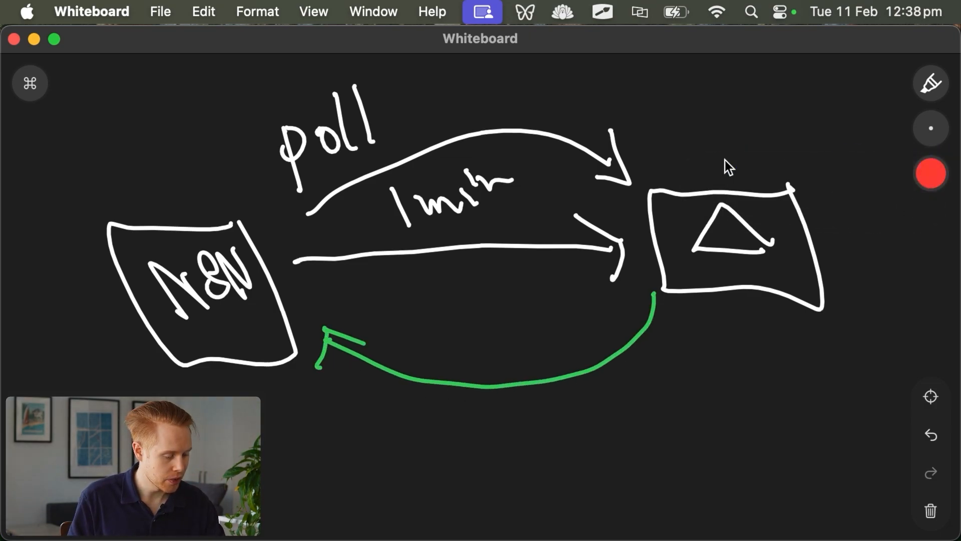
pyautogui.moveTo(661, 159); pyautogui.dragTo(595, 129)
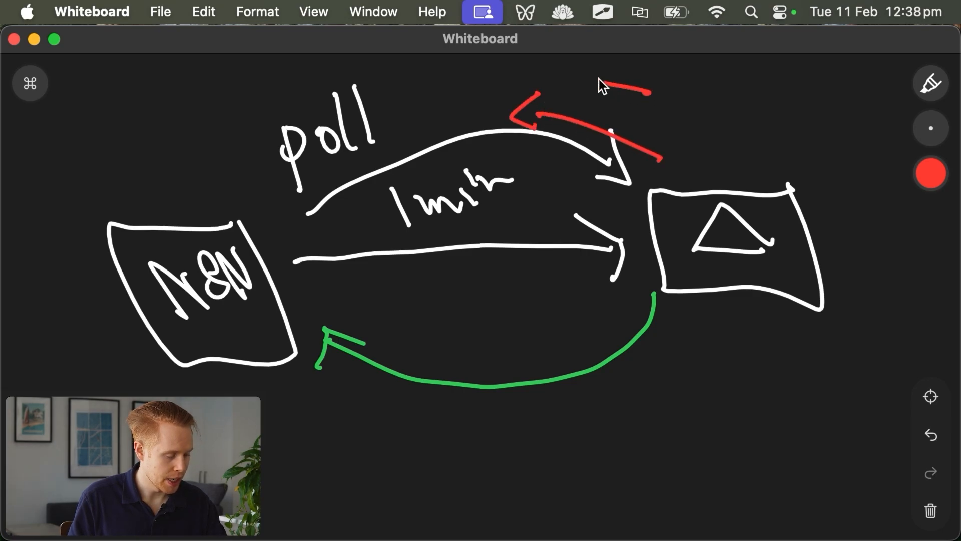
pyautogui.click(924, 181)
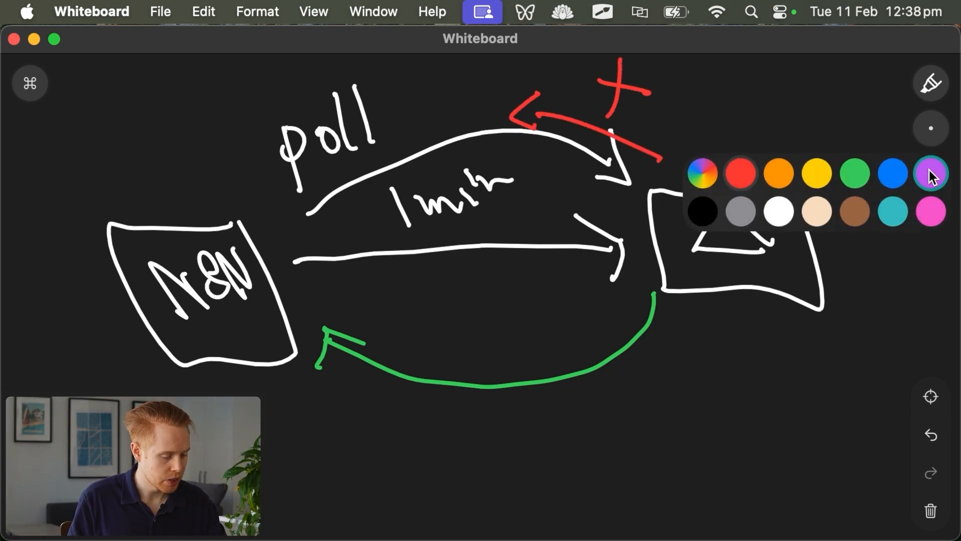
pyautogui.click(781, 219)
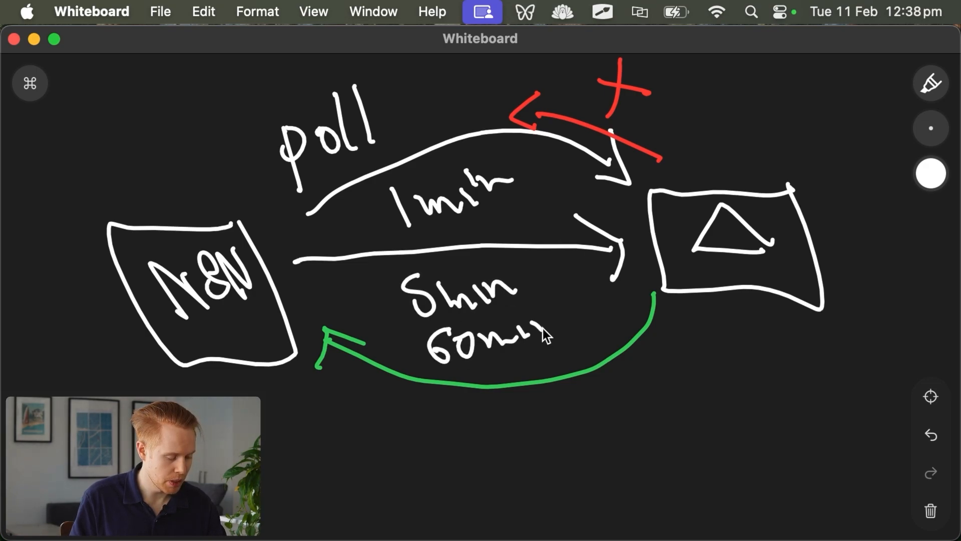
pyautogui.scroll(-5, 562, 317)
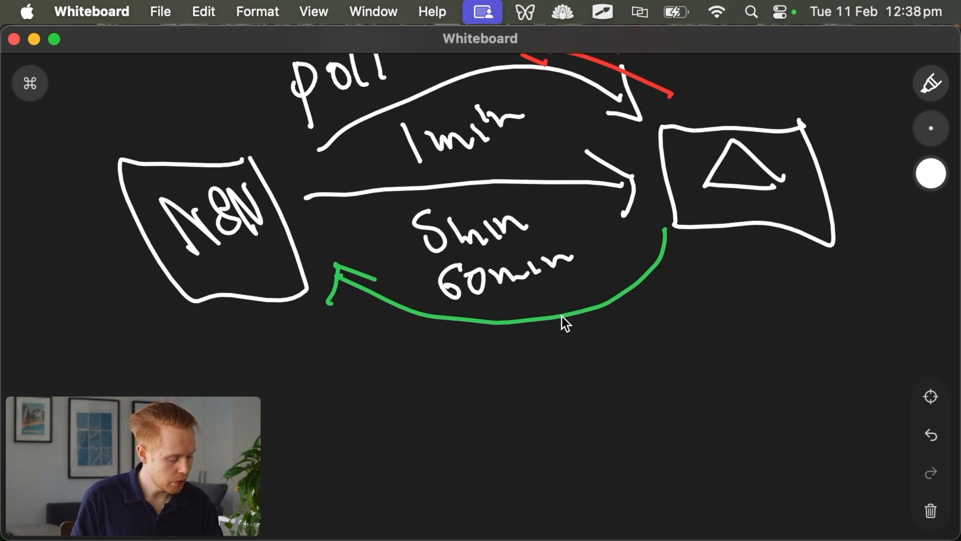
# Circle the 1min label in red, then write '1440 days' in white and underline it
pyautogui.click(926, 172)
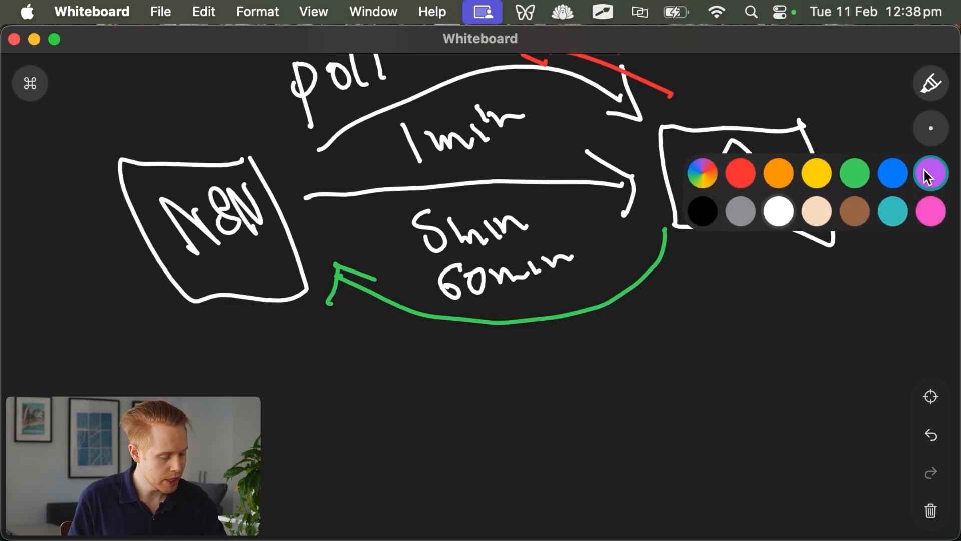
pyautogui.click(740, 172)
pyautogui.moveTo(382, 143)
pyautogui.mouseDown()
pyautogui.moveTo(528, 125)
pyautogui.moveTo(506, 188)
pyautogui.moveTo(403, 148)
pyautogui.mouseUp()
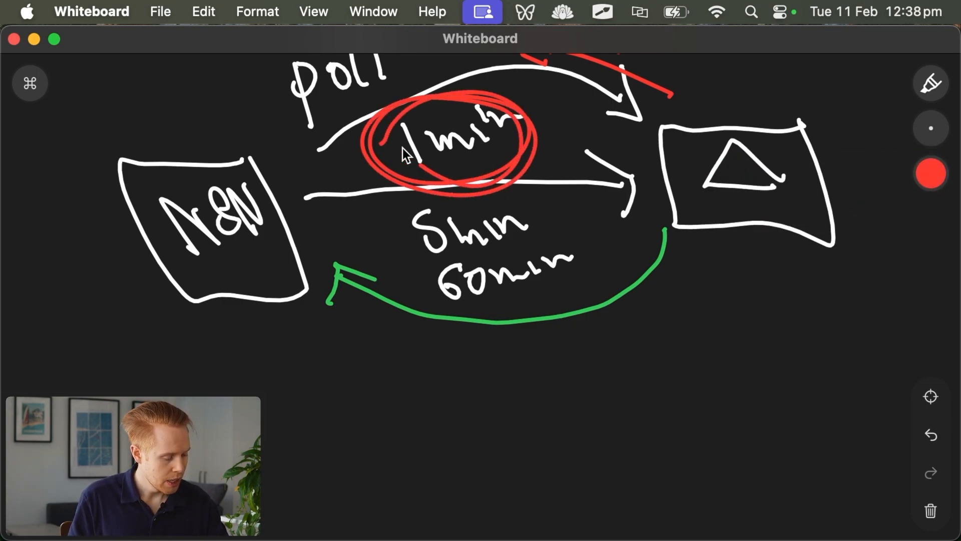
pyautogui.click(927, 177)
pyautogui.click(771, 208)
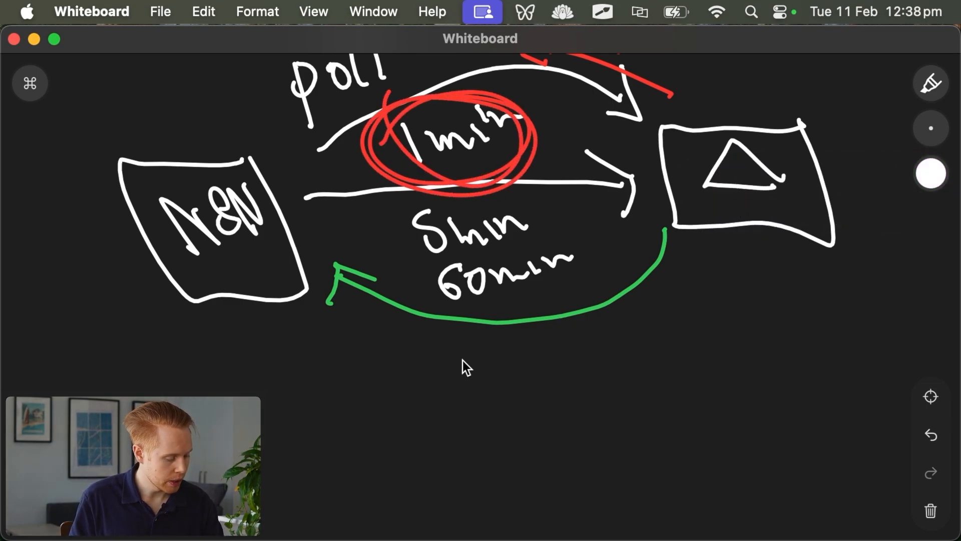
pyautogui.moveTo(510, 366); pyautogui.dragTo(526, 401)
pyautogui.moveTo(483, 361); pyautogui.dragTo(509, 370)
pyautogui.moveTo(541, 331); pyautogui.dragTo(576, 386)
pyautogui.moveTo(517, 343); pyautogui.dragTo(568, 350)
pyautogui.moveTo(642, 309); pyautogui.dragTo(658, 347)
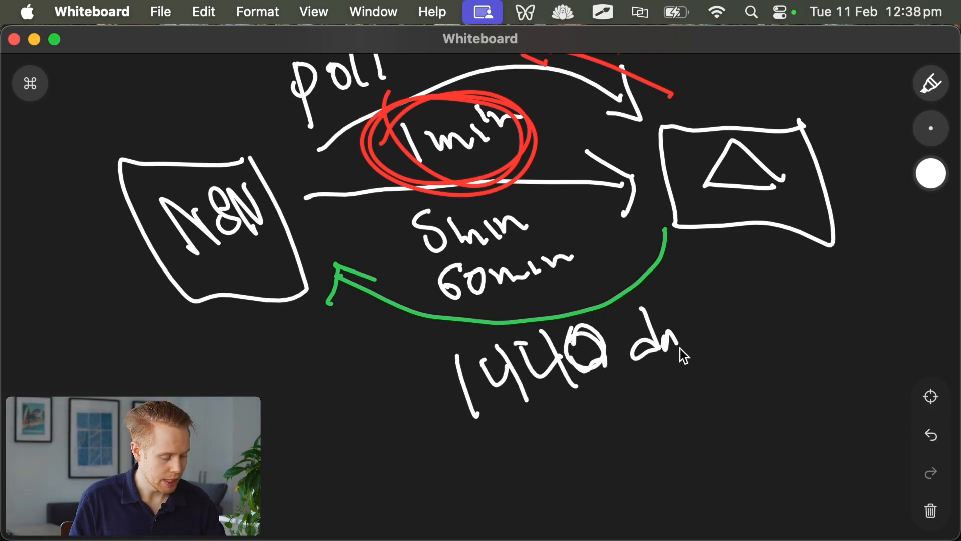
pyautogui.moveTo(692, 304); pyautogui.dragTo(700, 344)
pyautogui.moveTo(636, 376)
pyautogui.mouseDown()
pyautogui.moveTo(457, 437)
pyautogui.moveTo(514, 429)
pyautogui.mouseUp()
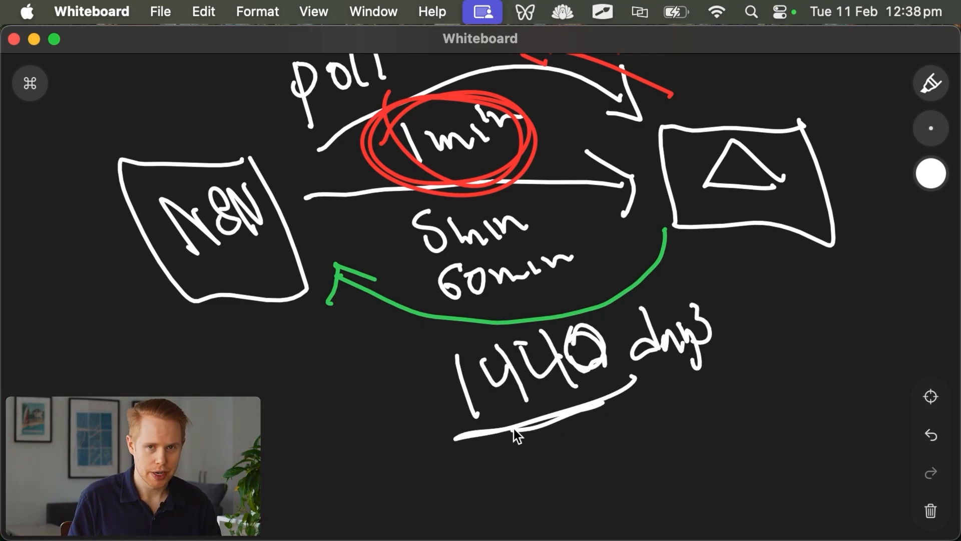
pyautogui.scroll(-3, 569, 397)
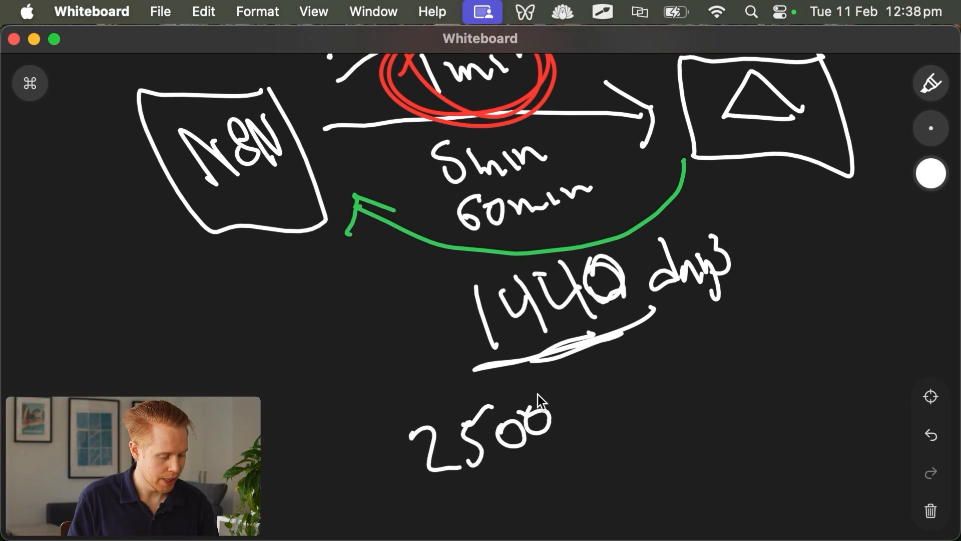
# Mark 2500 with a red X, strike through the circled 1min, and switch to green
pyautogui.click(931, 173)
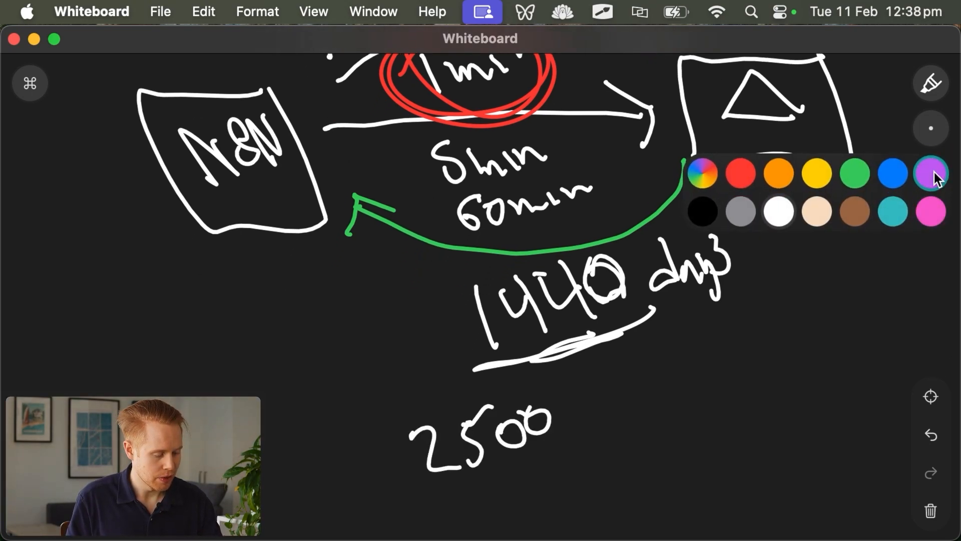
pyautogui.click(854, 171)
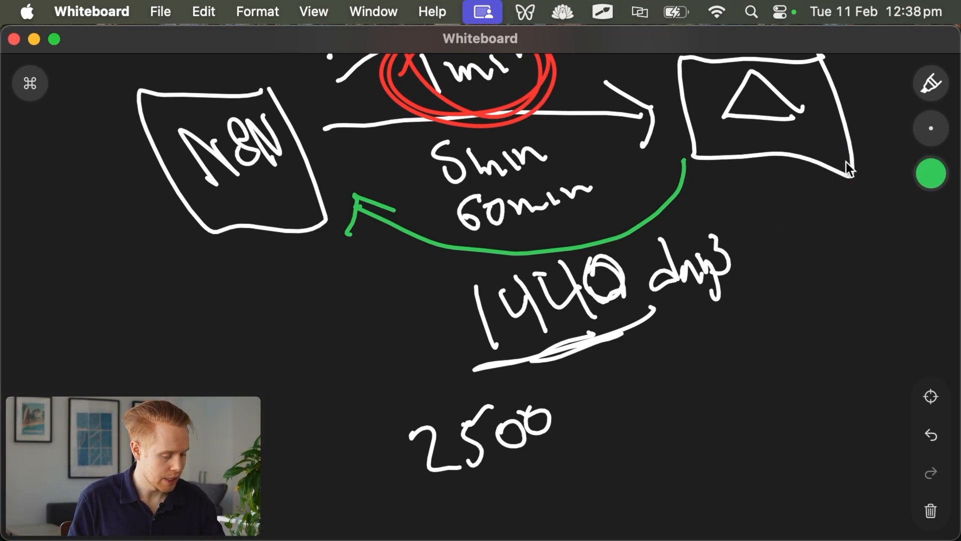
pyautogui.click(930, 170)
pyautogui.click(737, 165)
pyautogui.moveTo(591, 413); pyautogui.dragTo(606, 423)
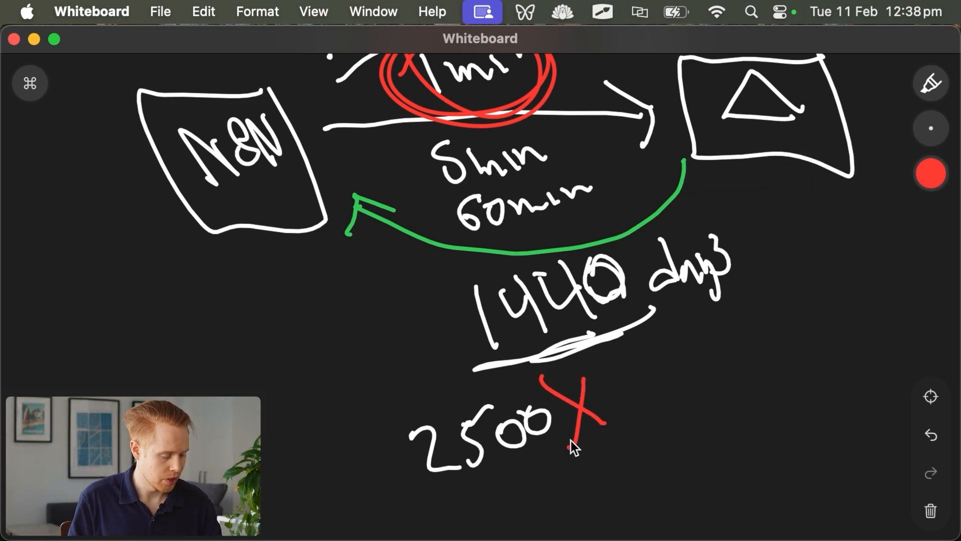
pyautogui.scroll(3, 571, 440)
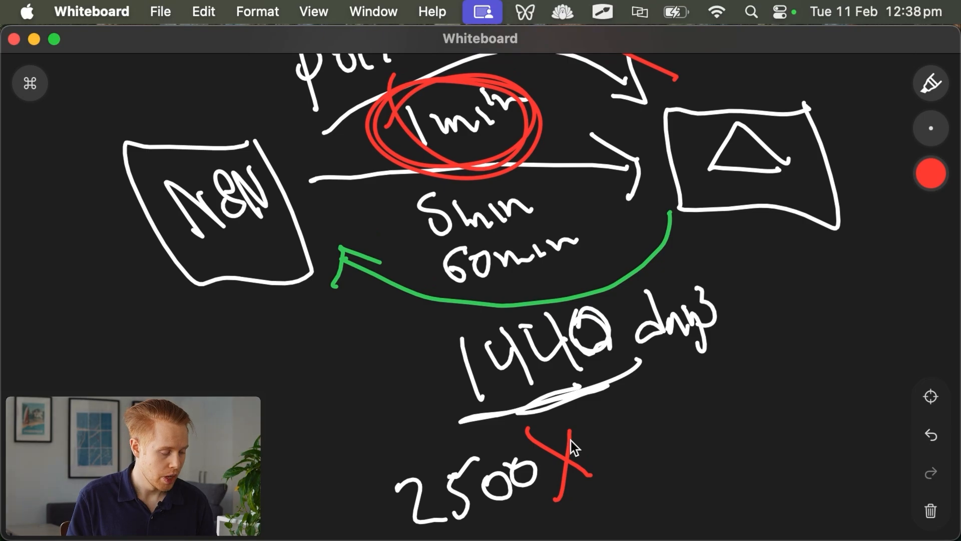
pyautogui.scroll(3, 570, 440)
pyautogui.moveTo(536, 203); pyautogui.dragTo(426, 220)
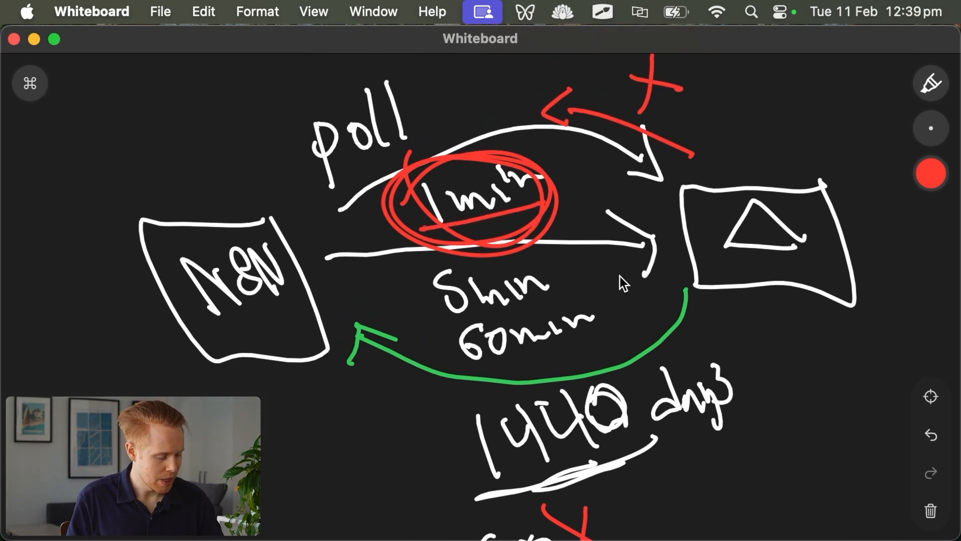
pyautogui.click(922, 172)
pyautogui.click(852, 171)
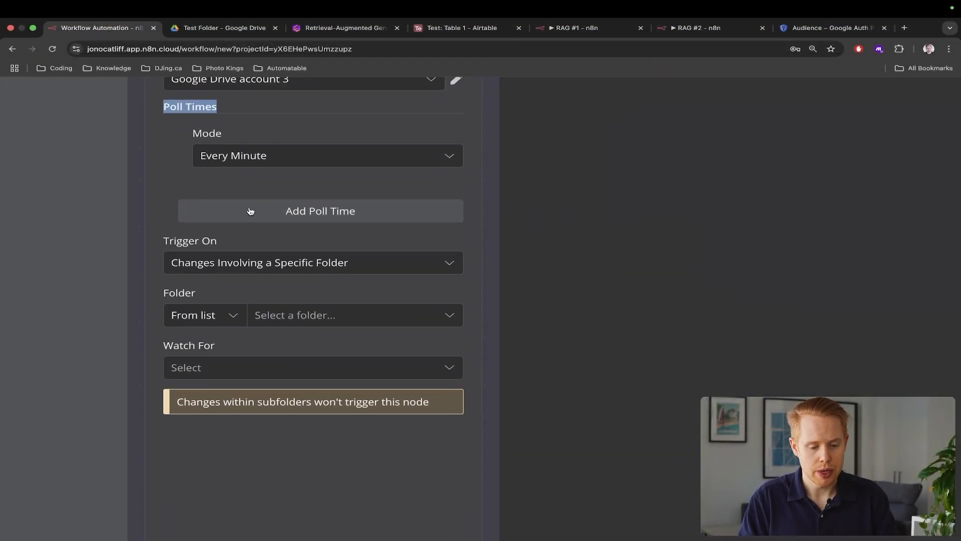
# Change the trigger's poll mode from Every Minute to Custom
pyautogui.click(255, 156)
pyautogui.click(257, 356)
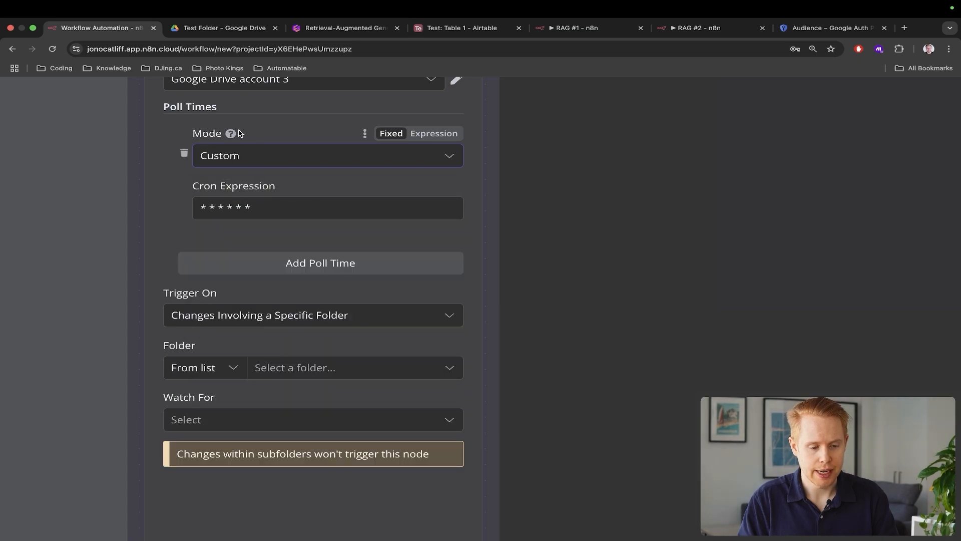
pyautogui.tripleClick(259, 187)
pyautogui.tripleClick(230, 206)
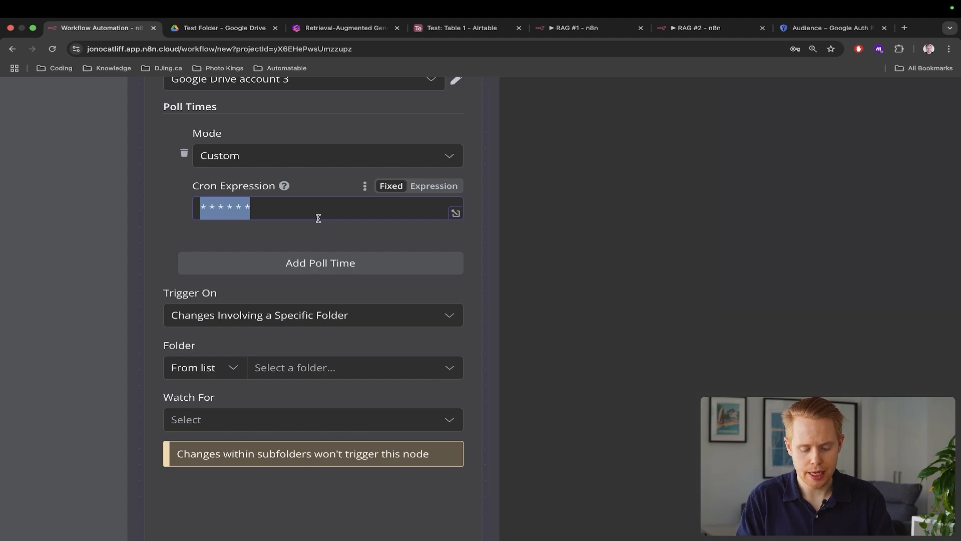
# Copy the 'Cron Expression' label and paste it as a search in a new browser tab
pyautogui.tripleClick(256, 188)
pyautogui.press('super+c')
pyautogui.press('super+t')
pyautogui.press('super+v')
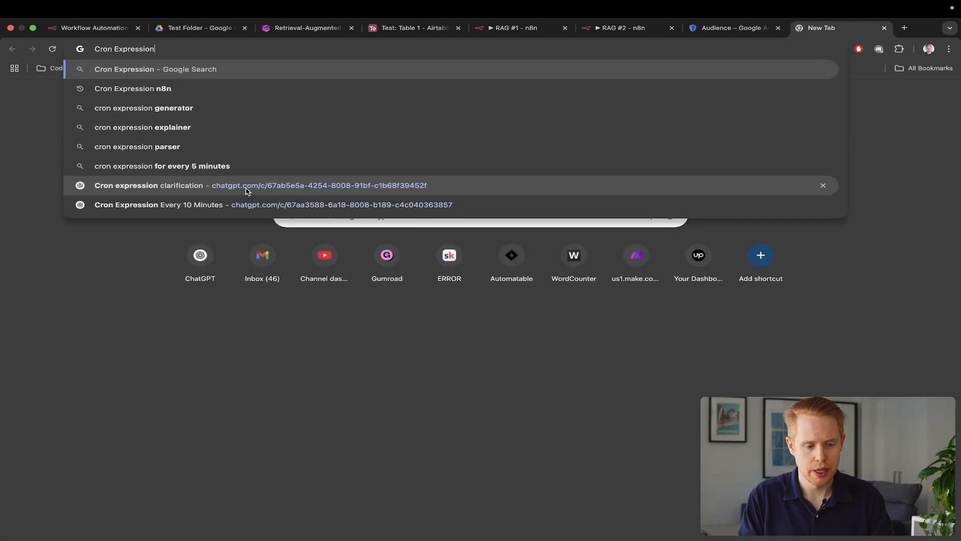
# Search 'Cron Expression n8n' and open the Schedule Trigger node documentation
pyautogui.write('n8n')
pyautogui.press('Return')
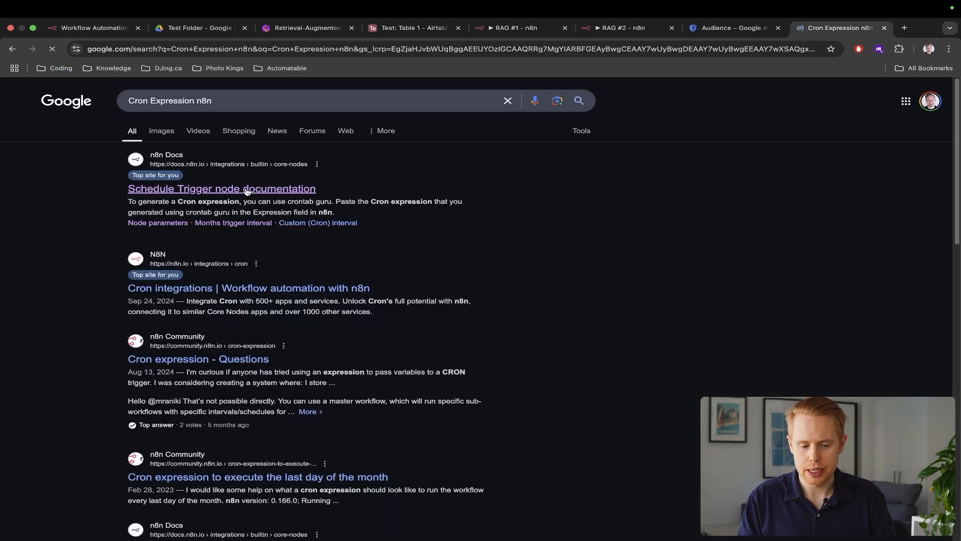
pyautogui.click(234, 194)
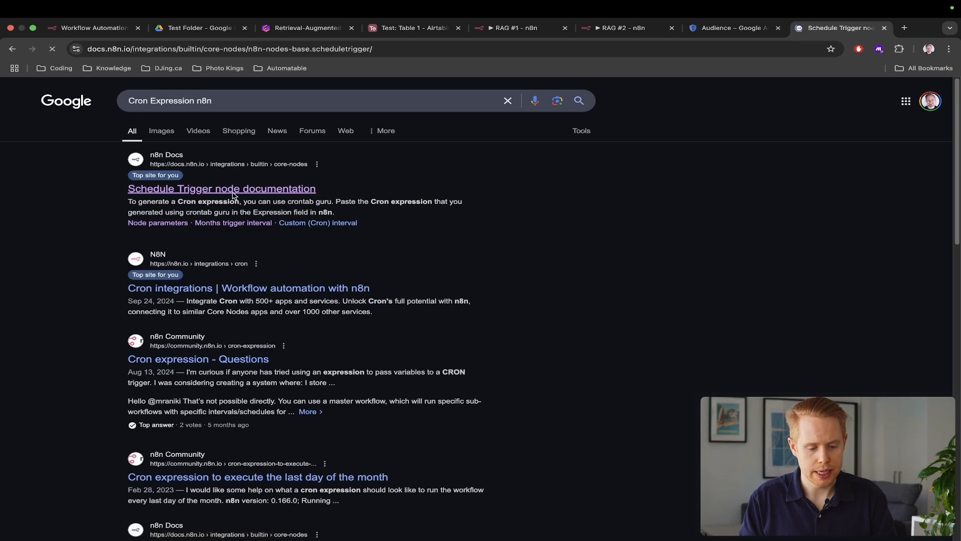
# Copy the every-5-minutes example '*/5 * * * *' and select n8n's existing cron value
pyautogui.scroll(-4, 369, 285)
pyautogui.scroll(-10, 369, 285)
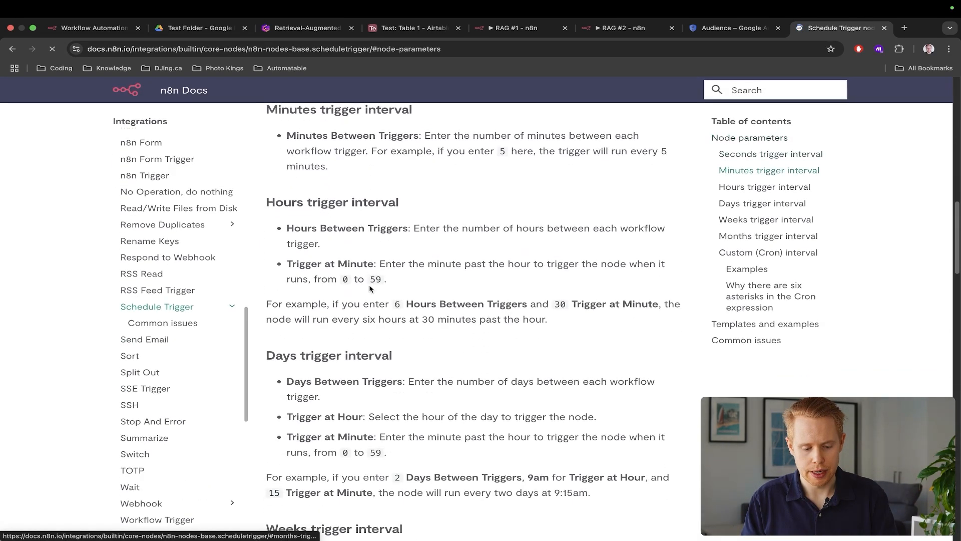
pyautogui.scroll(-4, 369, 285)
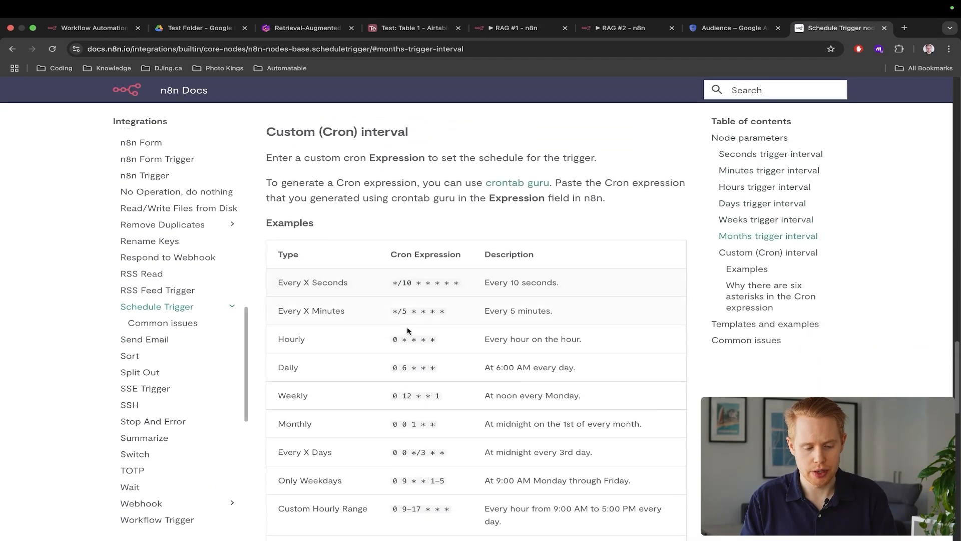
pyautogui.scroll(5, 414, 339)
pyautogui.tripleClick(432, 277)
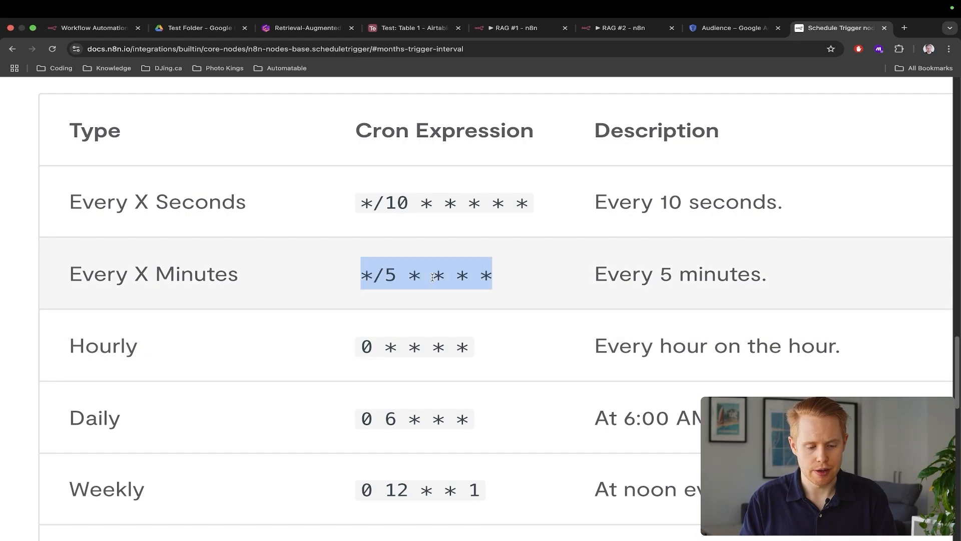
pyautogui.press('super+c')
pyautogui.hotkey('ctrl', 'Tab')
pyautogui.tripleClick(239, 211)
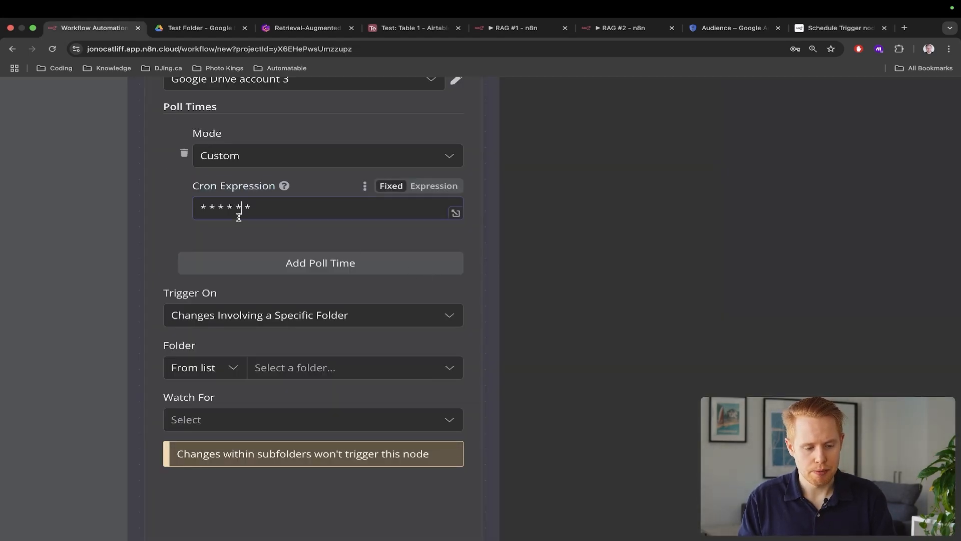
# Change the Drive trigger's pasted cron expression to */30 * * * * to poll every 30 minutes
pyautogui.press('super+v')
pyautogui.click(216, 208)
pyautogui.press('BackSpace')
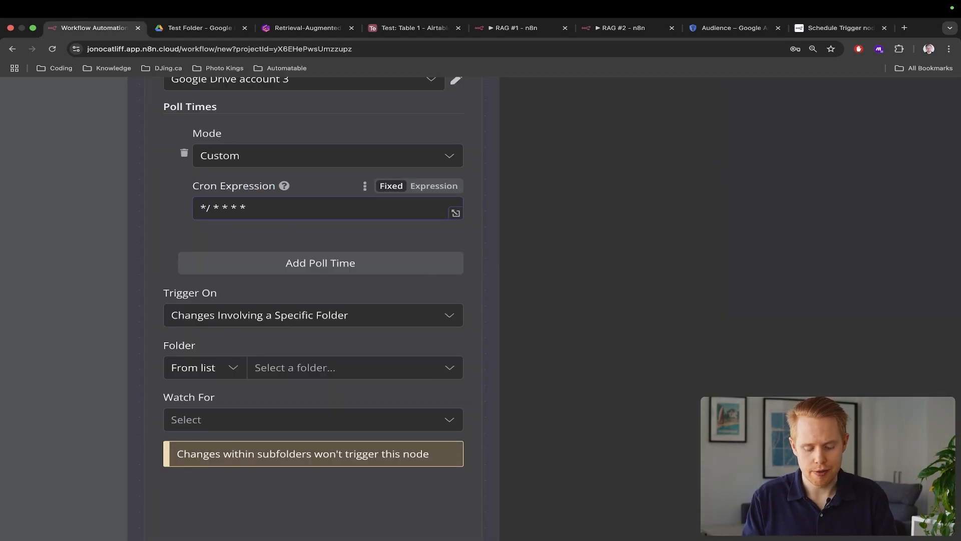
pyautogui.write('30')
pyautogui.scroll(-5, 249, 208)
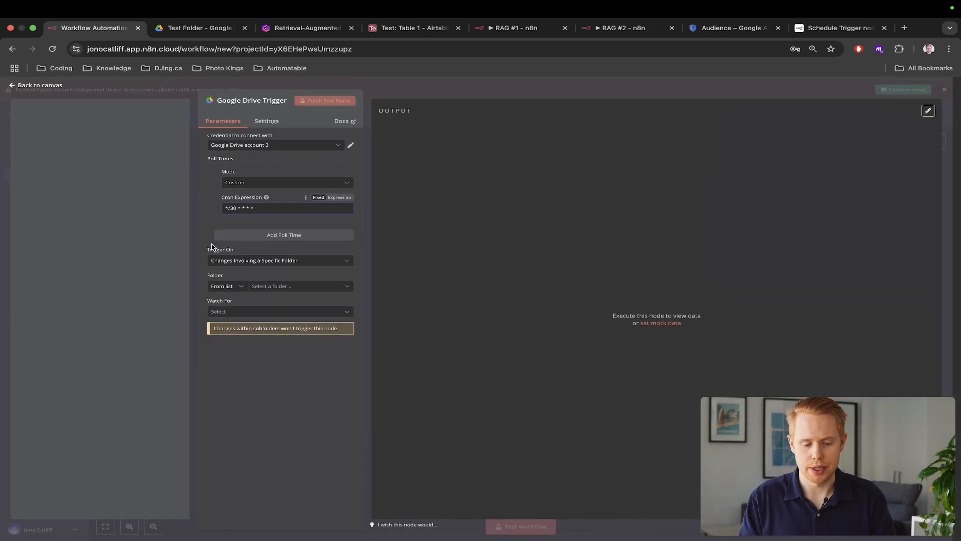
pyautogui.scroll(3, 232, 247)
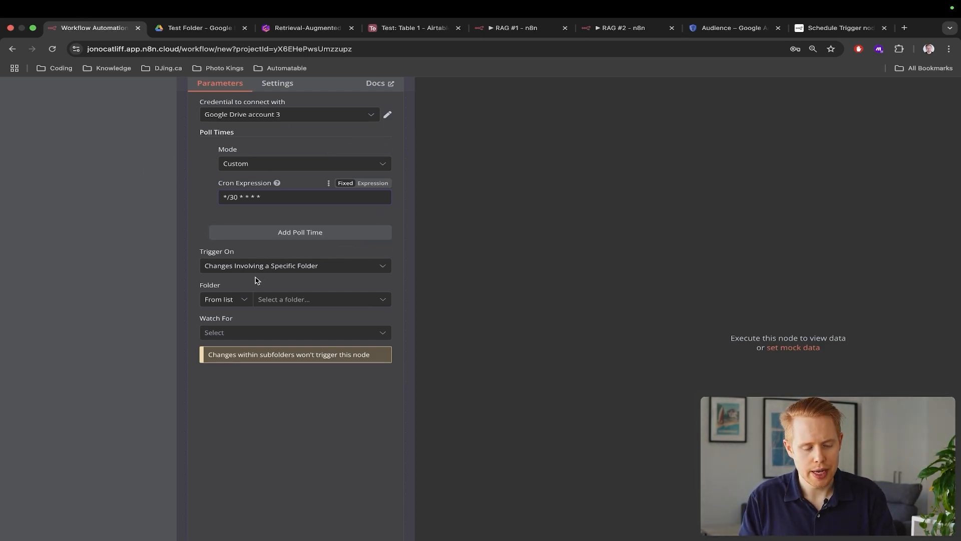
pyautogui.scroll(2, 257, 278)
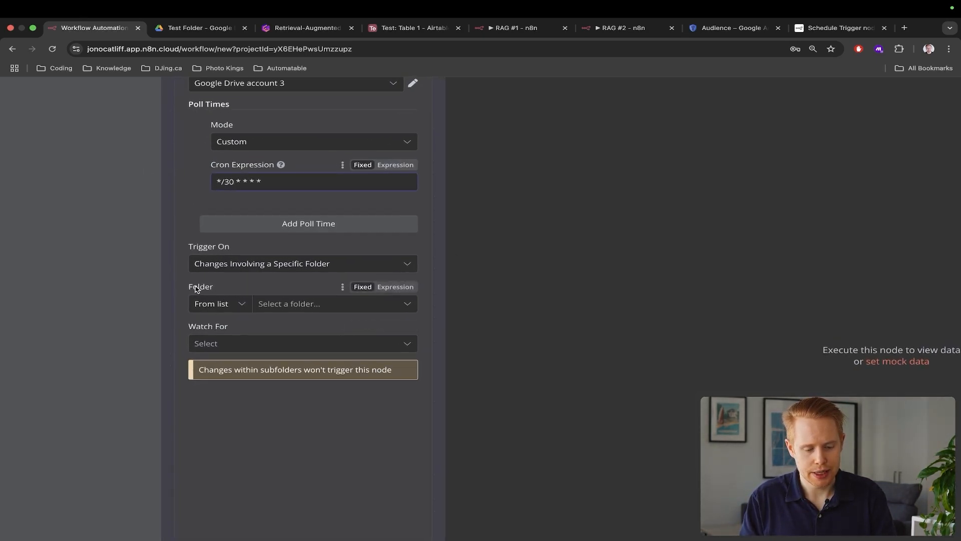
pyautogui.hotkey('ctrl', 'Tab')
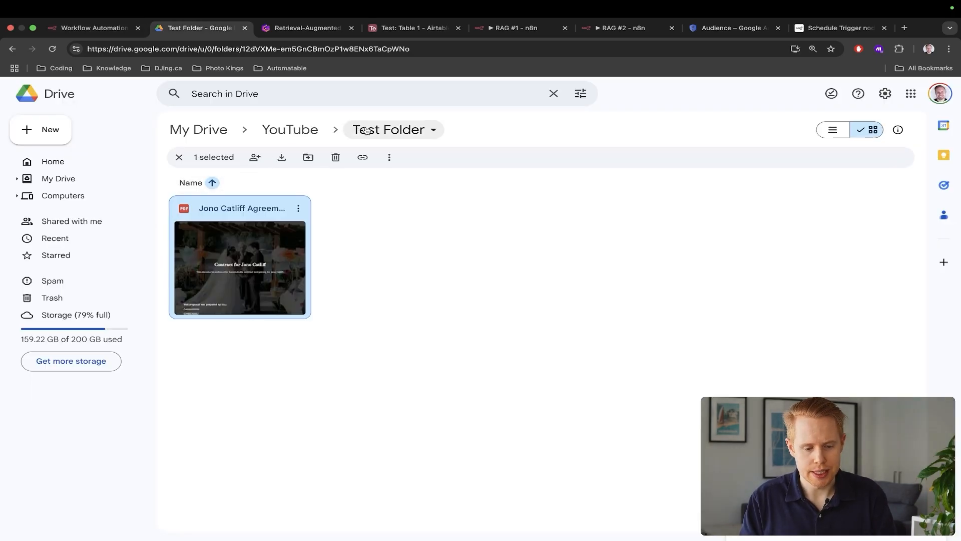
pyautogui.hotkey('ctrl', 'shift', 'Tab')
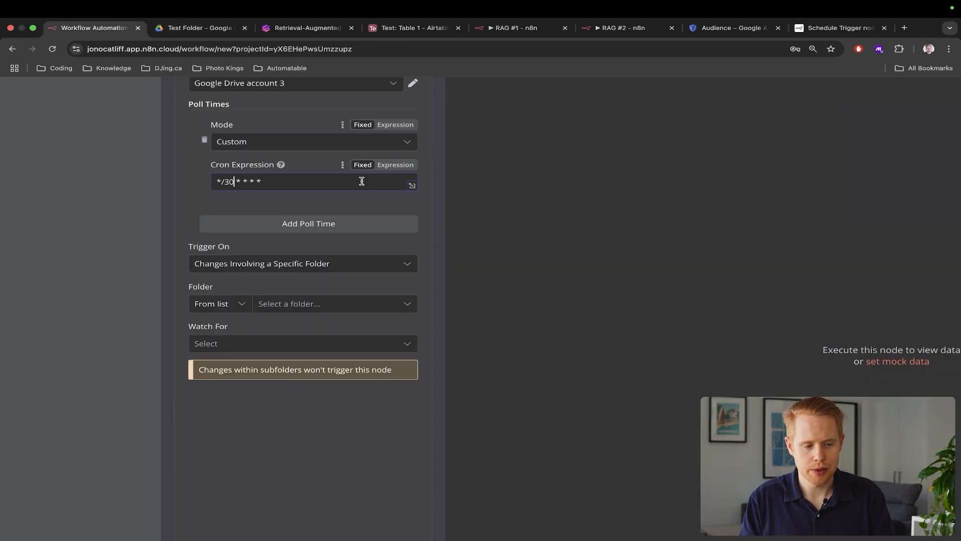
# Set the trigger's watched folder to Test Folder by searching 'Test folder'
pyautogui.click(303, 303)
pyautogui.click(274, 332)
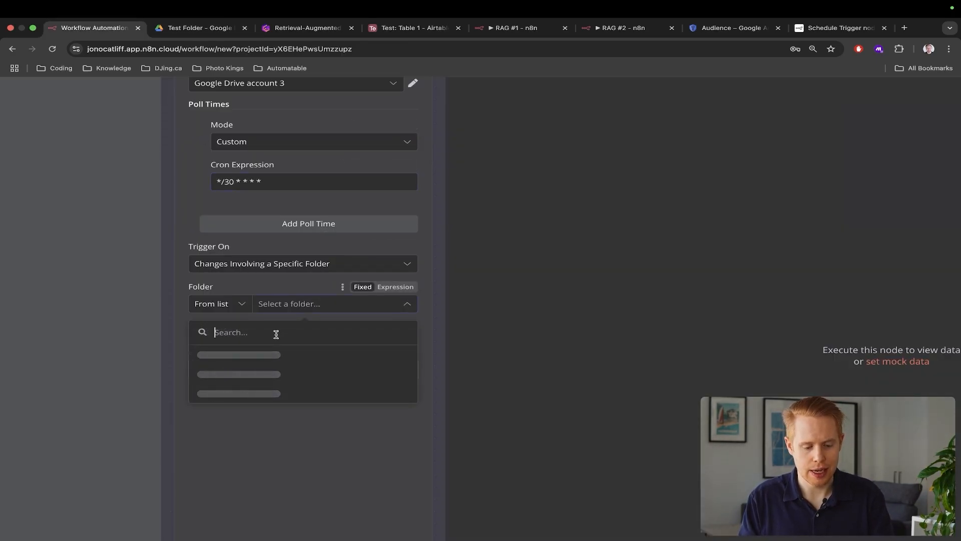
pyautogui.write('Test folder')
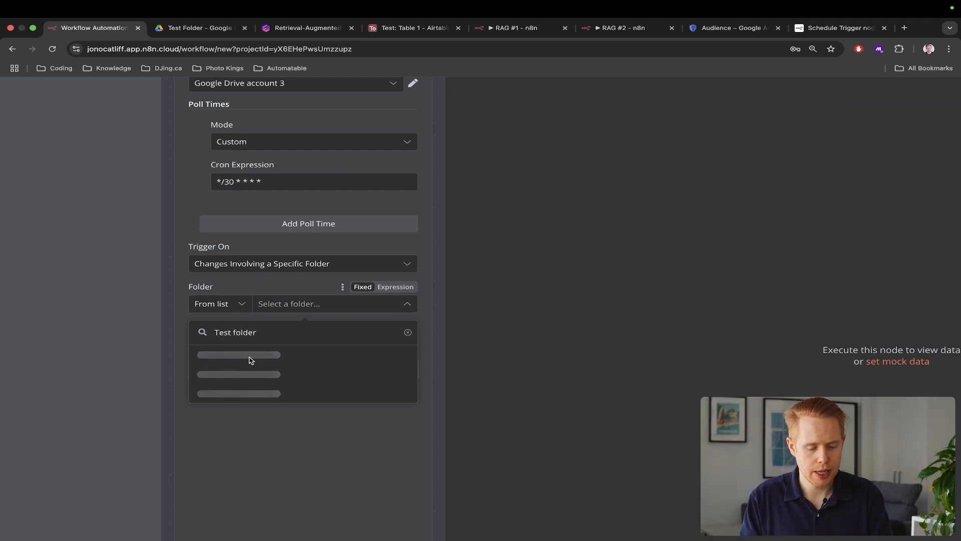
pyautogui.click(228, 359)
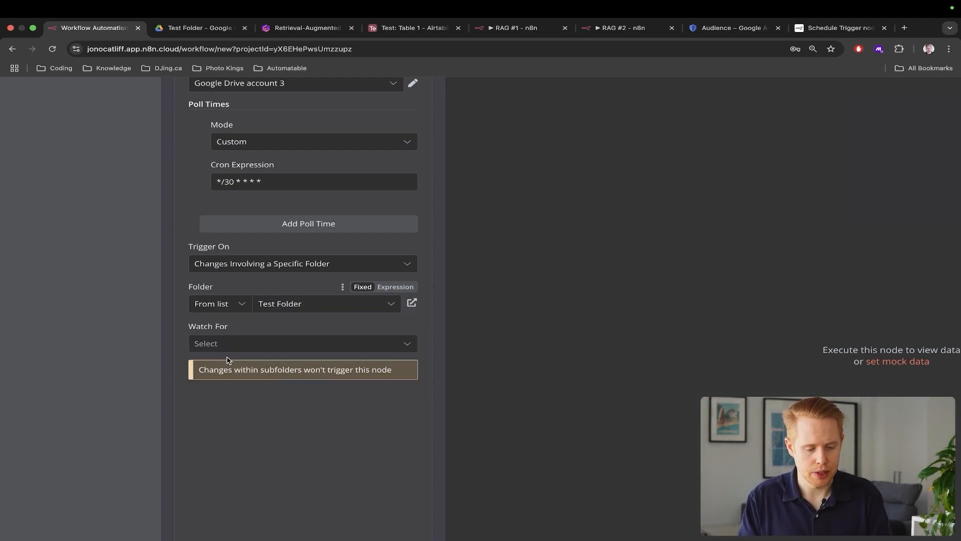
# Set the trigger's Watch For event to File Created
pyautogui.click(254, 348)
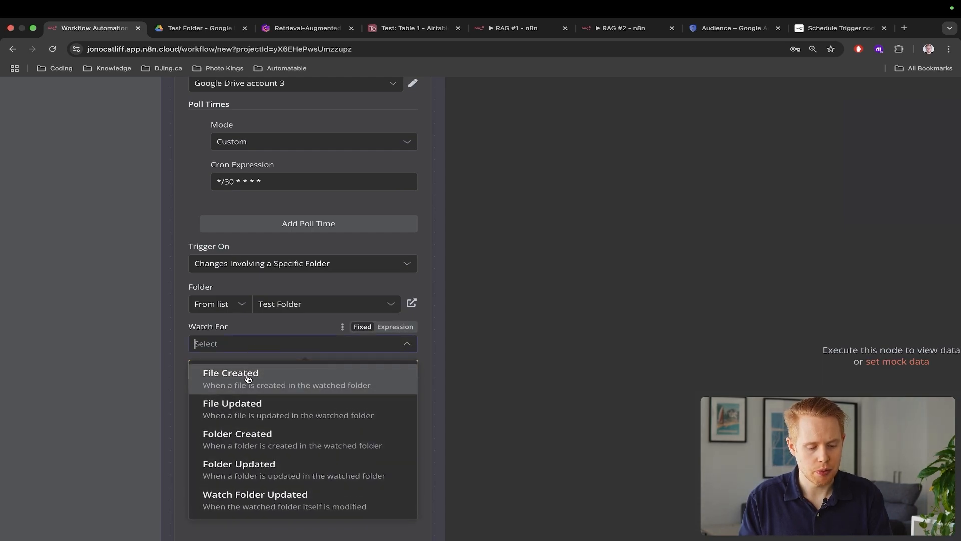
pyautogui.click(247, 376)
pyautogui.click(254, 349)
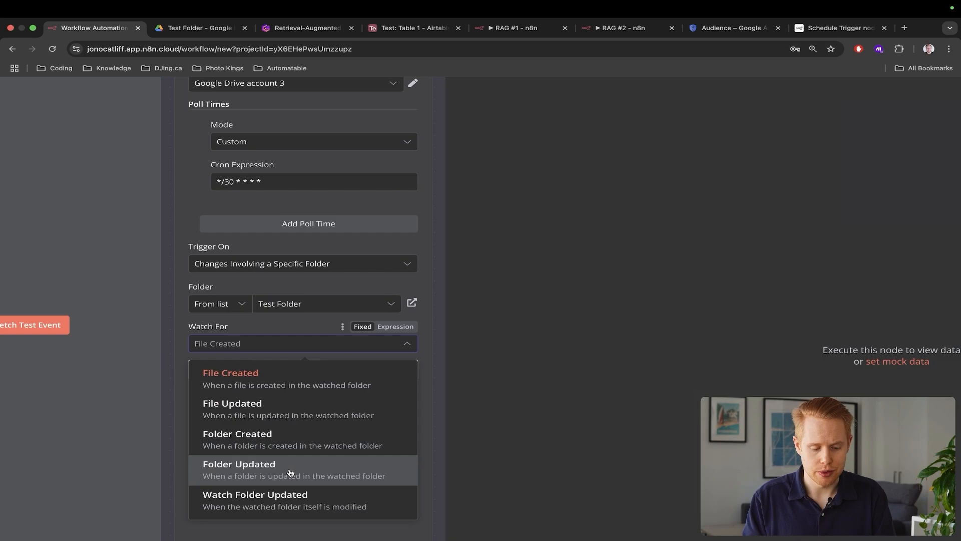
pyautogui.click(257, 379)
pyautogui.scroll(-5, 284, 400)
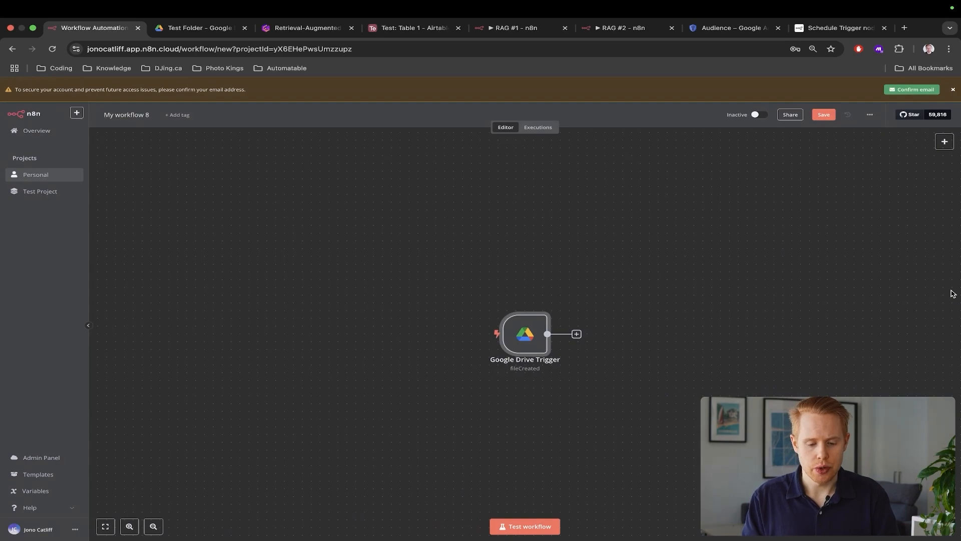
# Run a workflow test and open the Drive trigger to see its captured file event
pyautogui.hscroll(2, 562, 388)
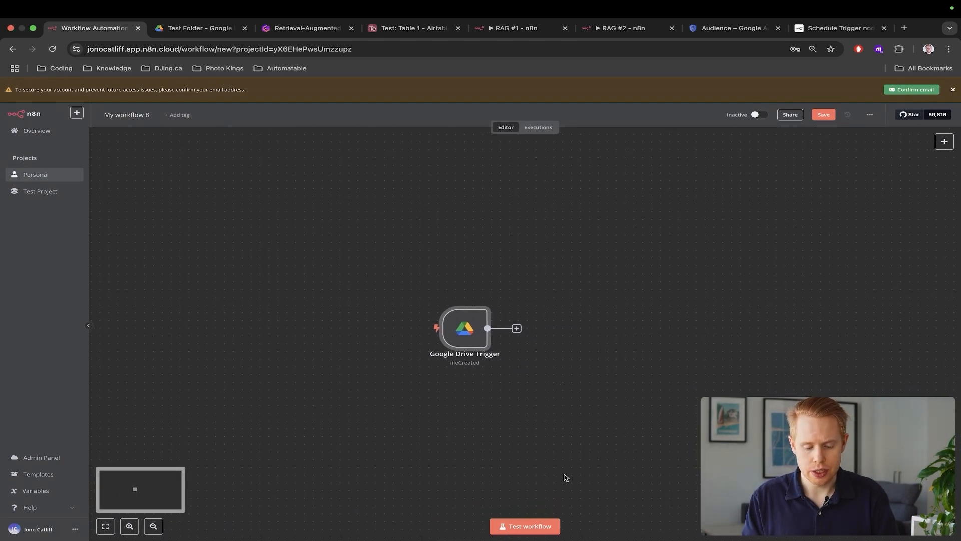
pyautogui.click(543, 533)
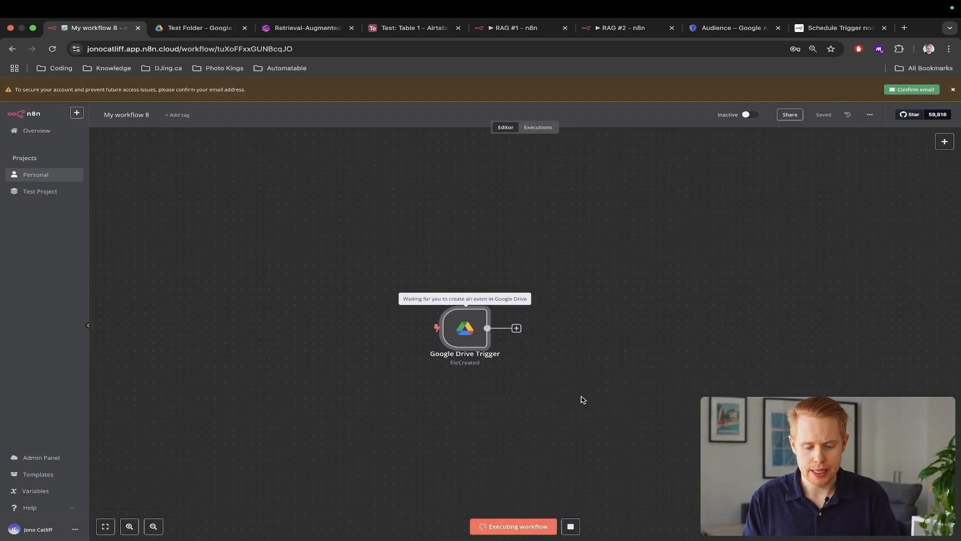
pyautogui.hscroll(2, 580, 399)
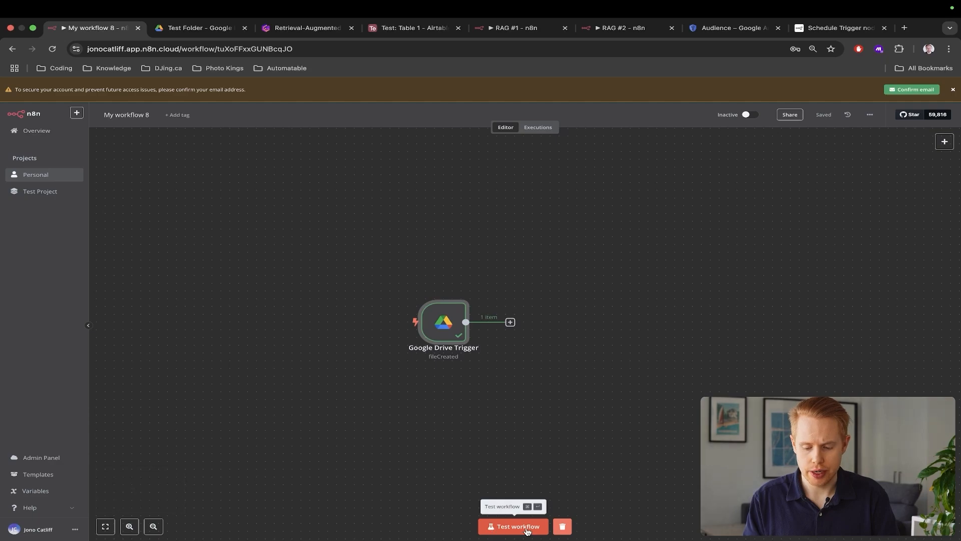
pyautogui.doubleClick(433, 328)
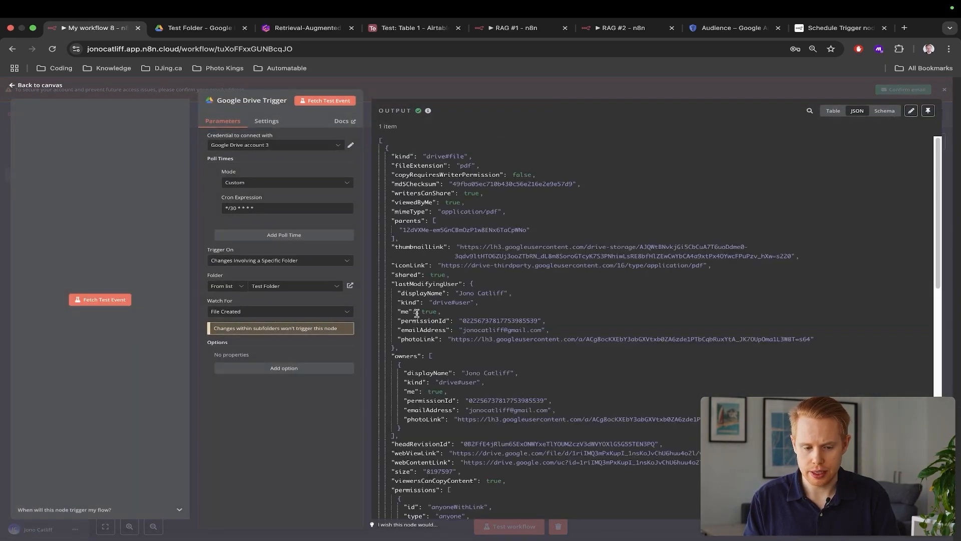
pyautogui.hotkey('ctrl', 'Tab')
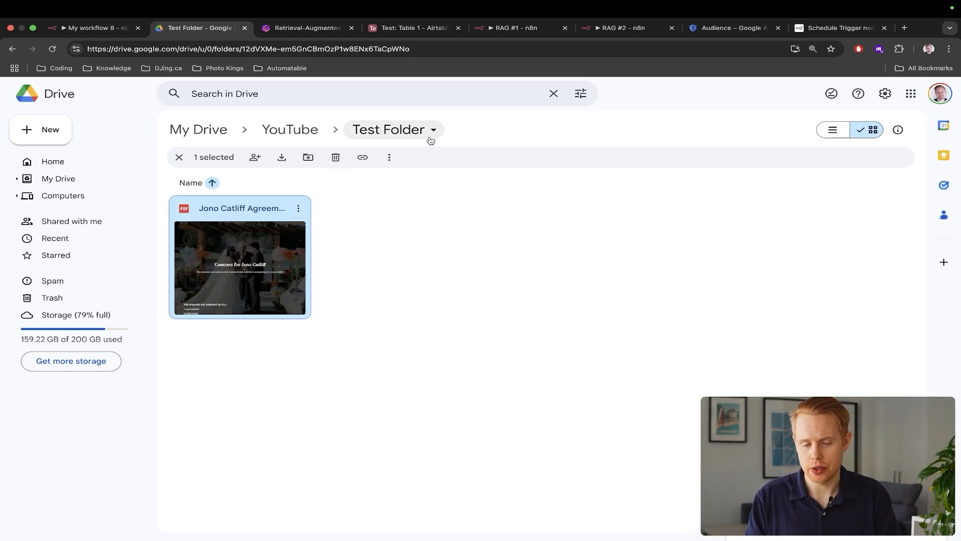
pyautogui.hotkey('ctrl', 'shift', 'Tab')
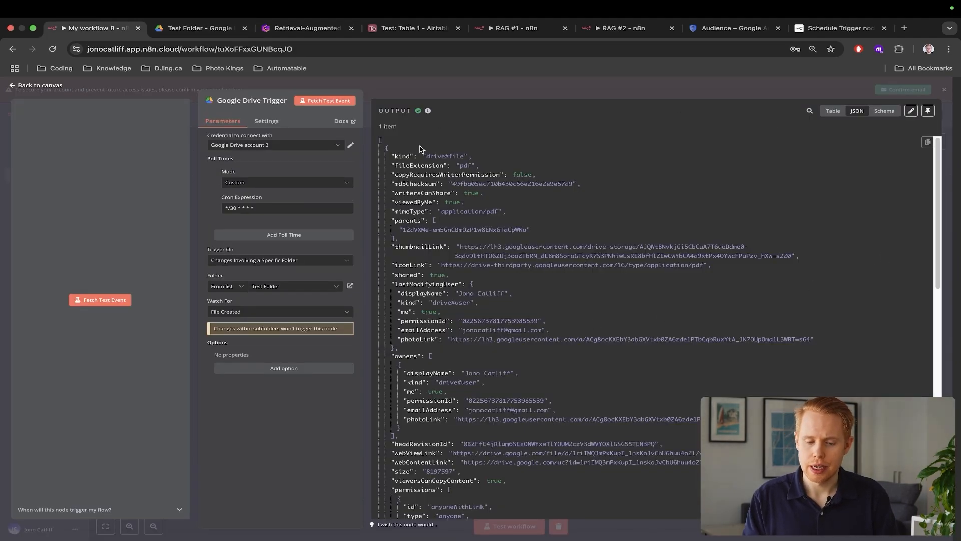
# Pin the trigger's one-item PDF output, then bring up Test Folder in Google Drive
pyautogui.click(927, 111)
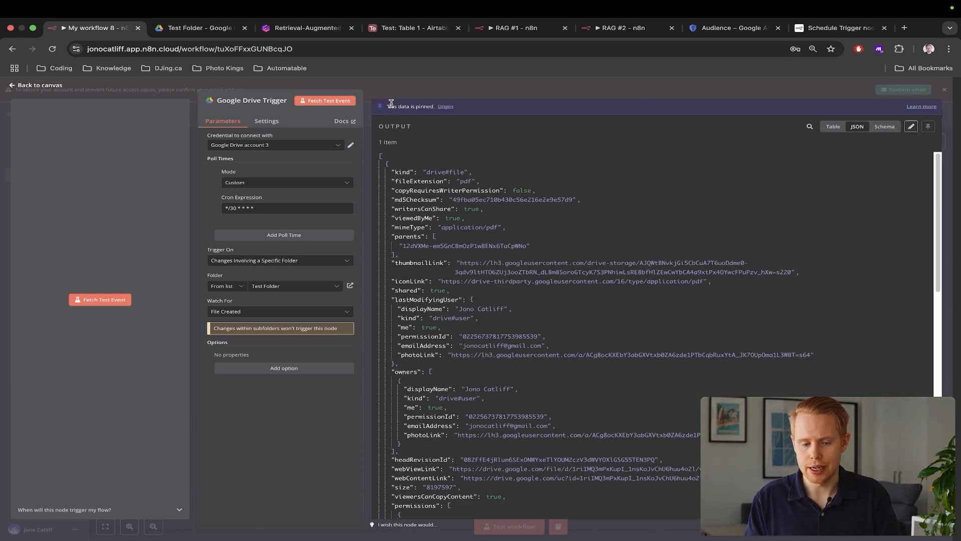
pyautogui.moveTo(386, 105); pyautogui.dragTo(470, 107)
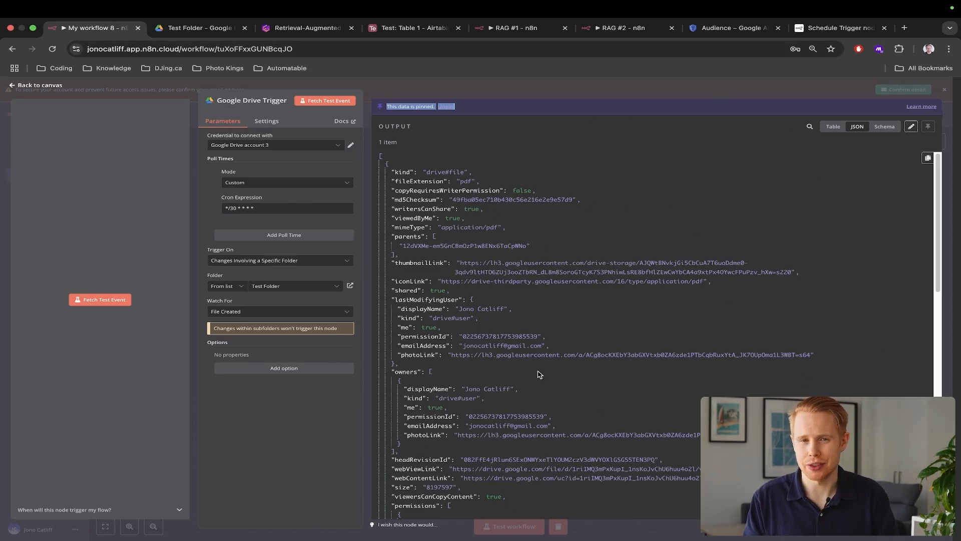
pyautogui.click(955, 143)
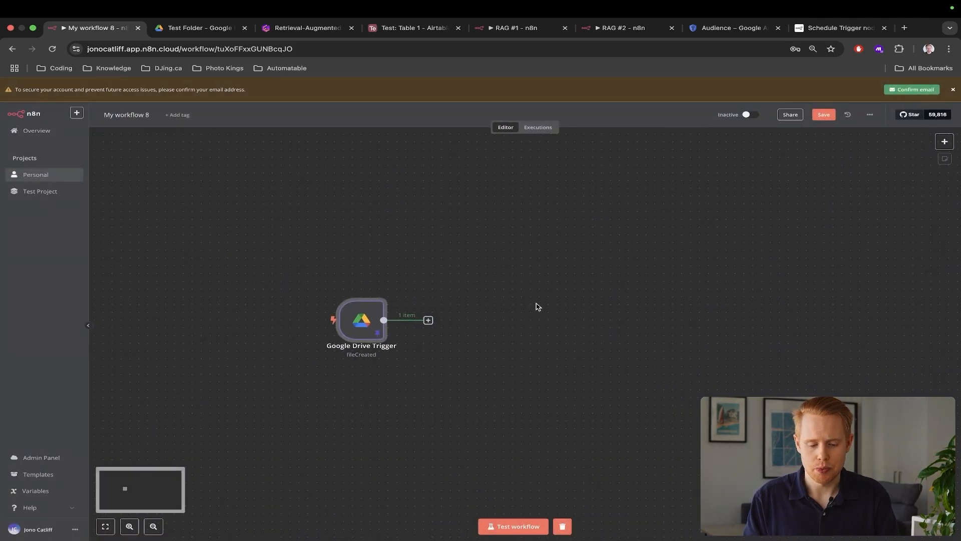
pyautogui.click(464, 319)
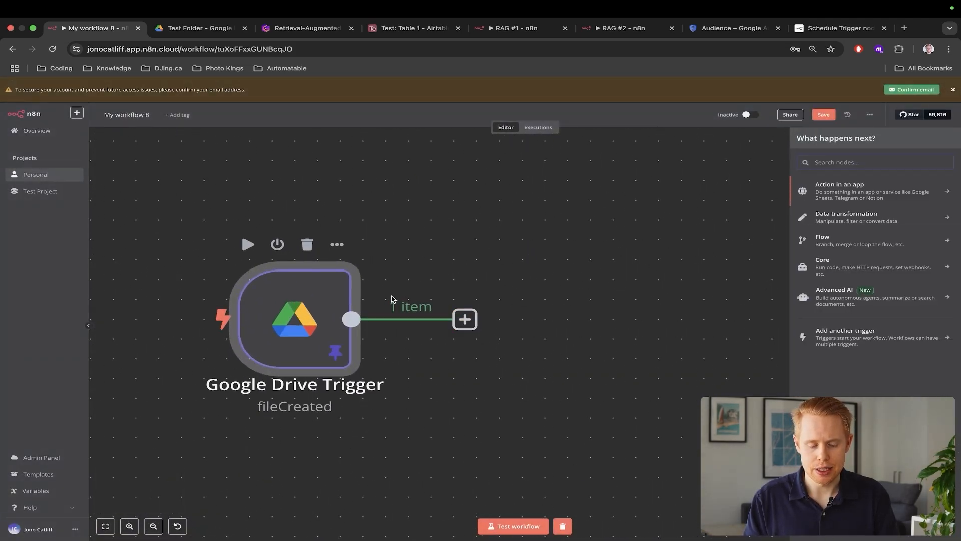
pyautogui.hotkey('ctrl', 'Tab')
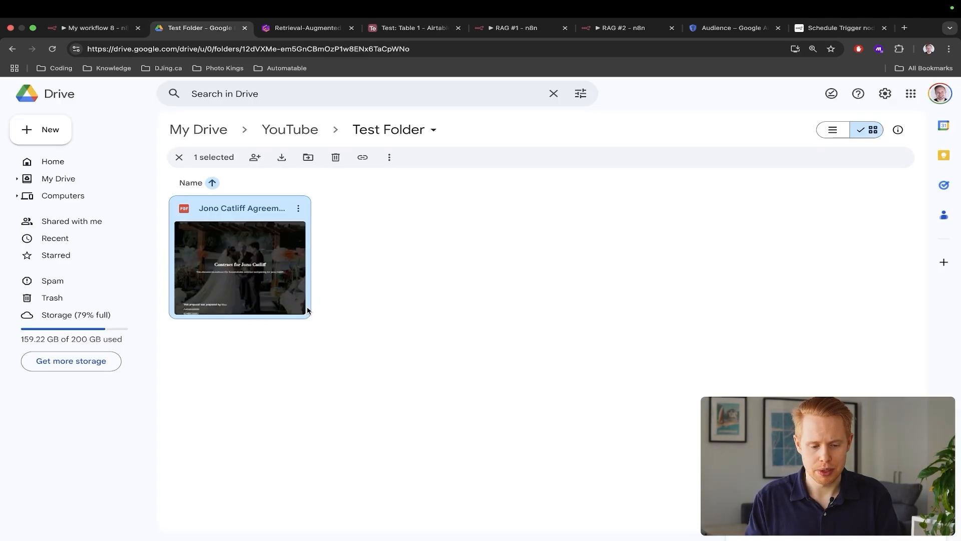
# Preview the contract PDF in Test Folder through its later pages, then return to My workflow 8
pyautogui.doubleClick(268, 282)
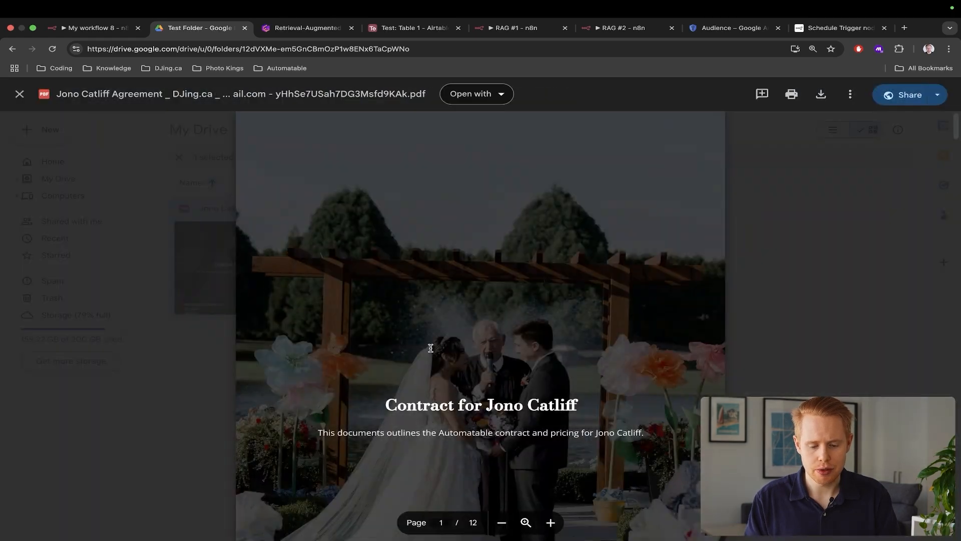
pyautogui.scroll(-5, 429, 345)
pyautogui.scroll(-20, 431, 347)
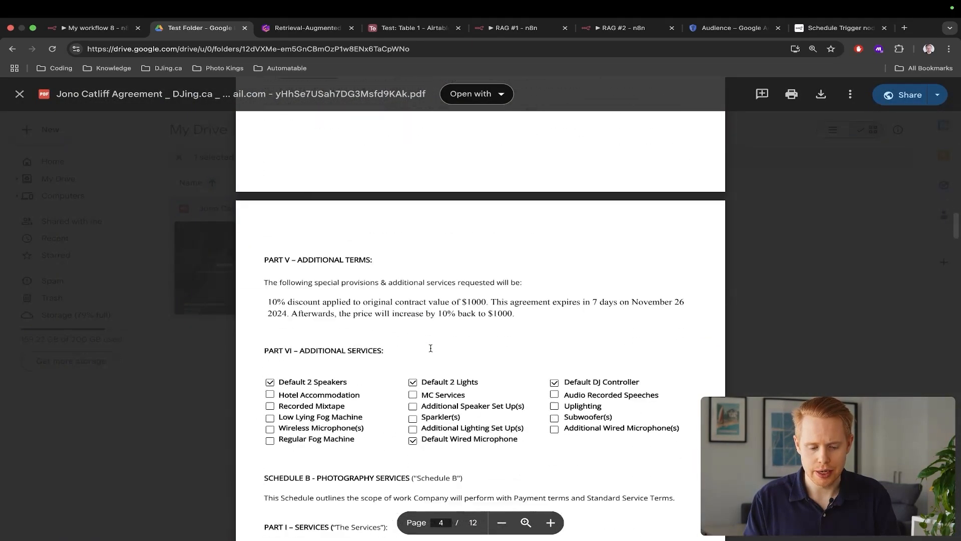
pyautogui.scroll(-12, 430, 347)
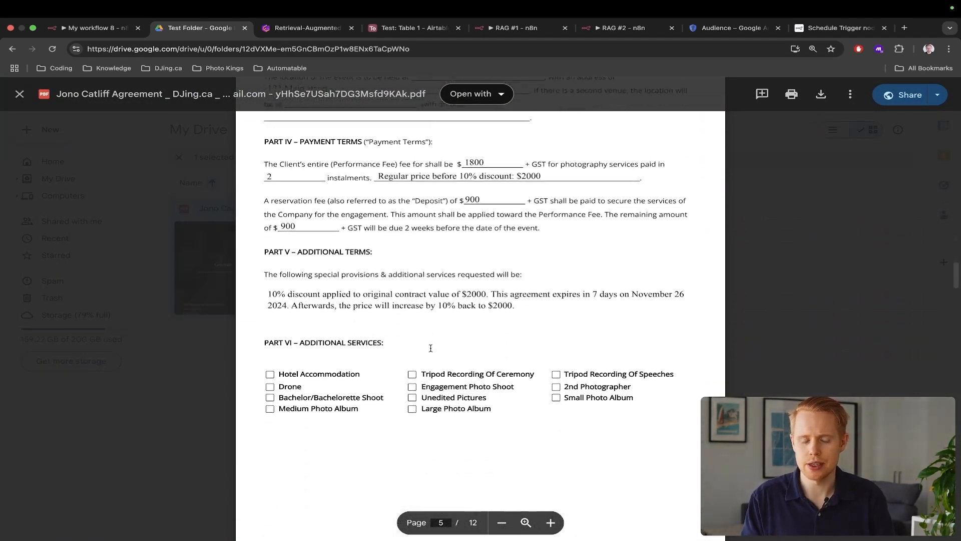
pyautogui.scroll(-8, 430, 348)
pyautogui.hotkey('ctrl', 'shift', 'Tab')
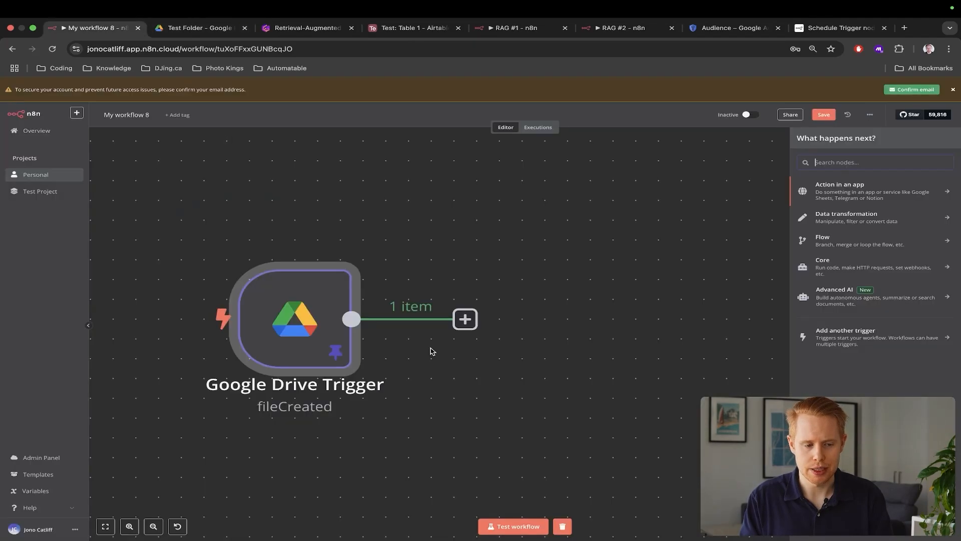
# Add a Google Drive 'Download file' node after the trigger
pyautogui.click(886, 161)
pyautogui.write('googe d')
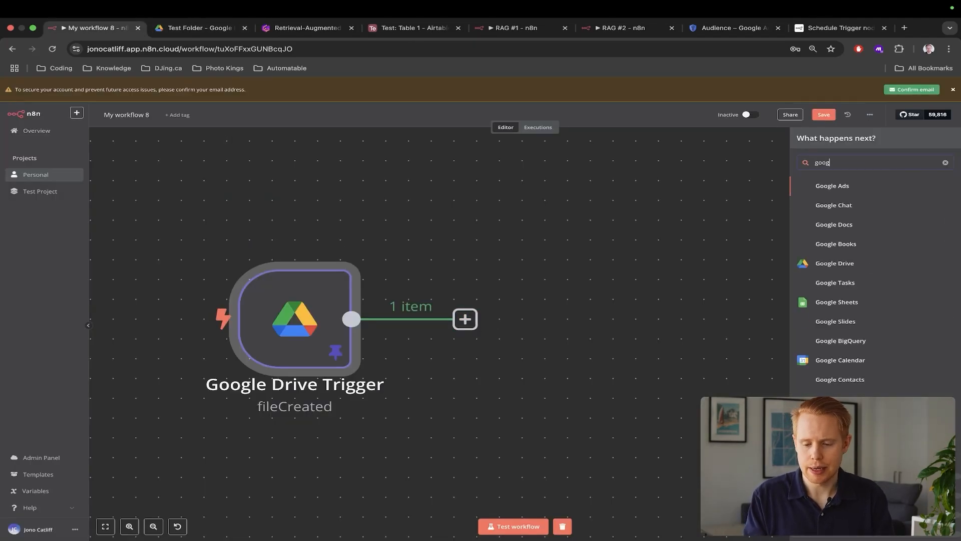
pyautogui.press('BackSpace')
pyautogui.press('BackSpace')
pyautogui.press('BackSpace')
pyautogui.write('le drive')
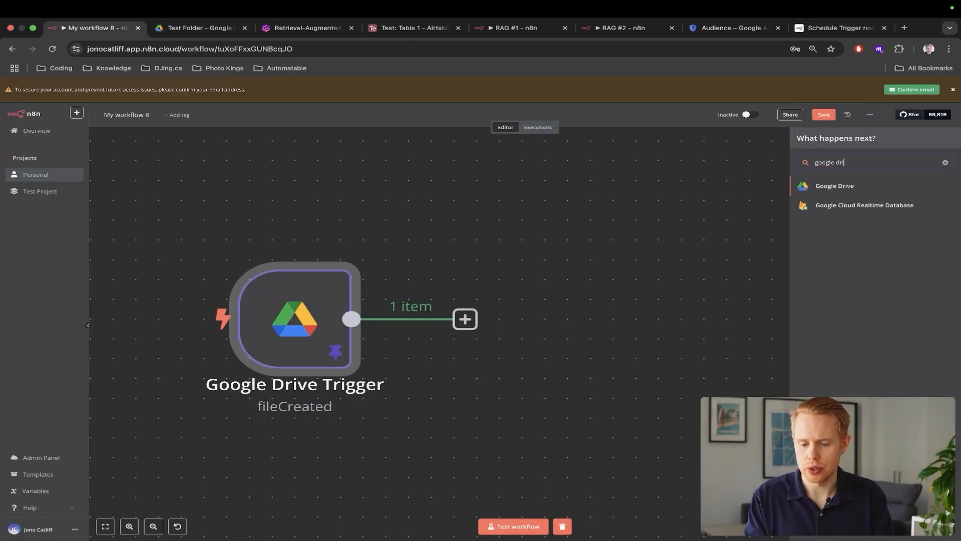
pyautogui.click(895, 186)
pyautogui.write('downl')
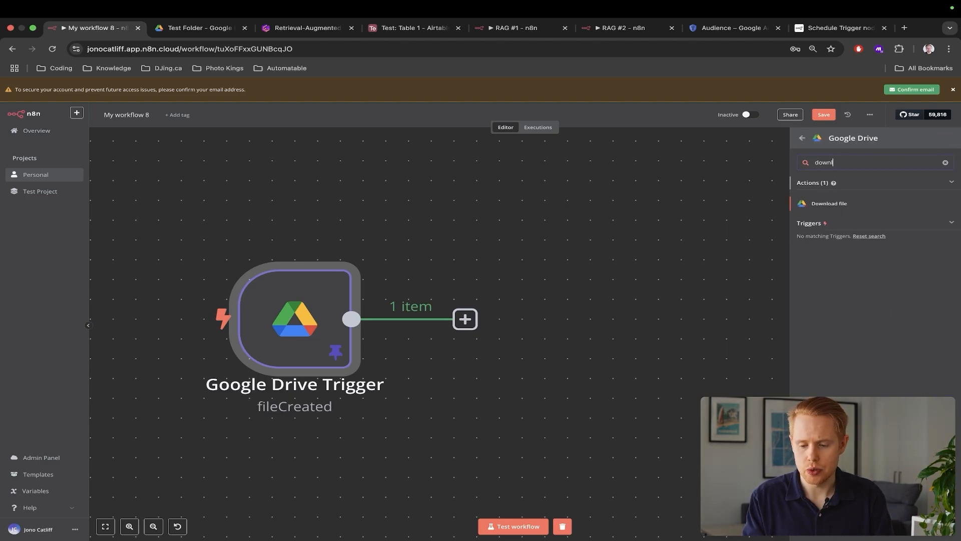
pyautogui.click(854, 204)
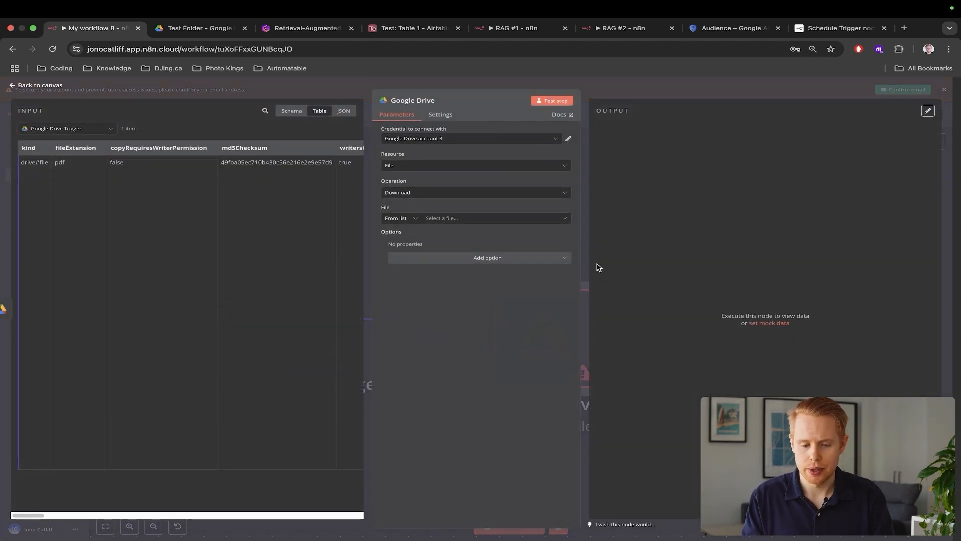
pyautogui.scroll(5, 461, 184)
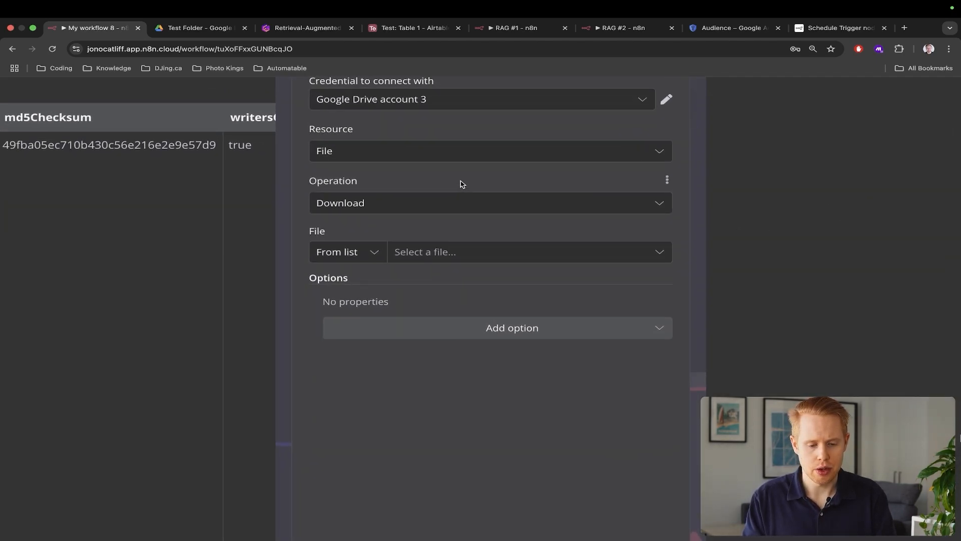
pyautogui.scroll(1, 419, 190)
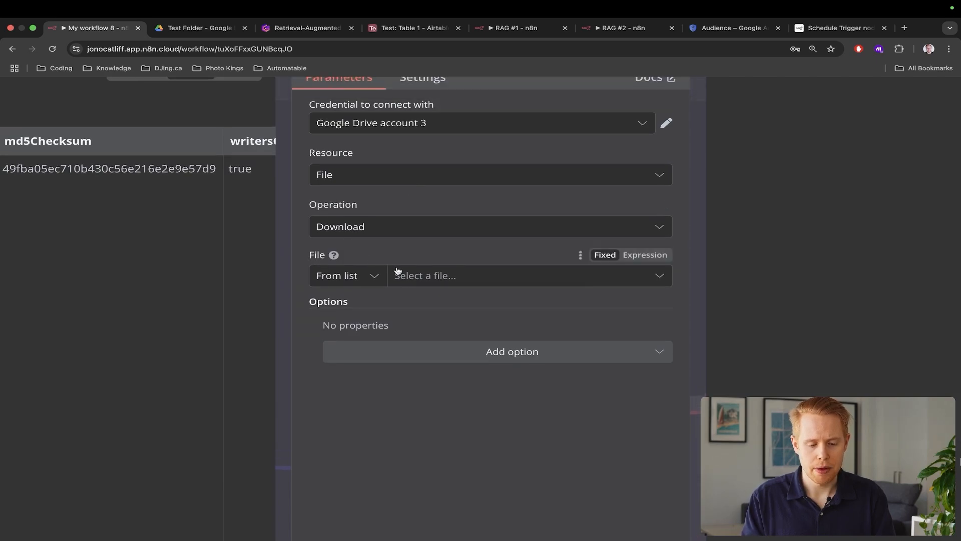
# Set the download node's File field to be specified By ID
pyautogui.click(434, 277)
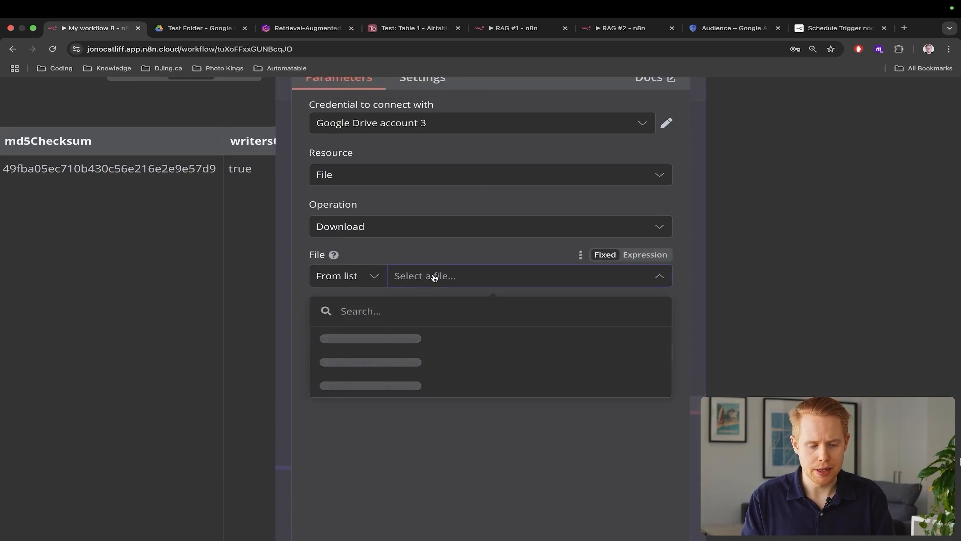
pyautogui.hscroll(-2, 434, 277)
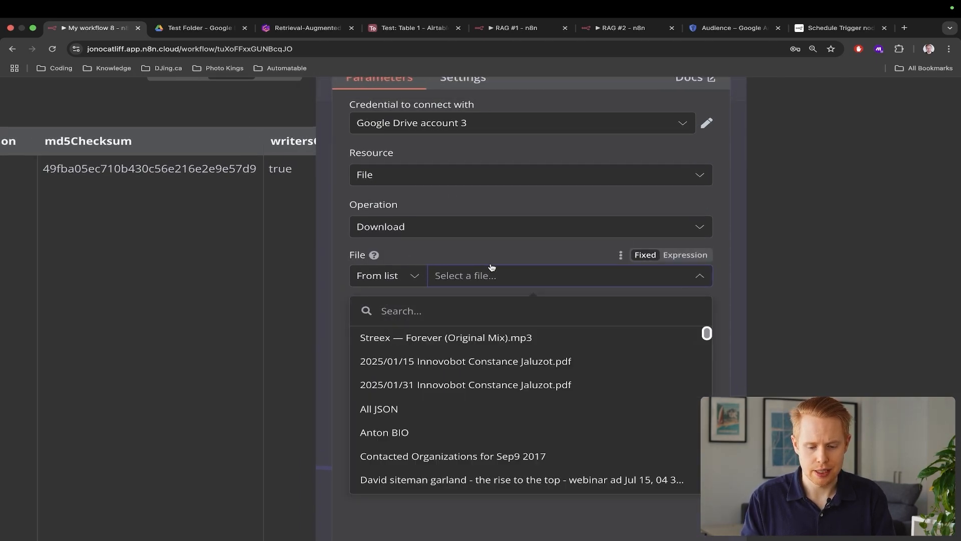
pyautogui.click(419, 274)
pyautogui.click(393, 278)
pyautogui.click(398, 363)
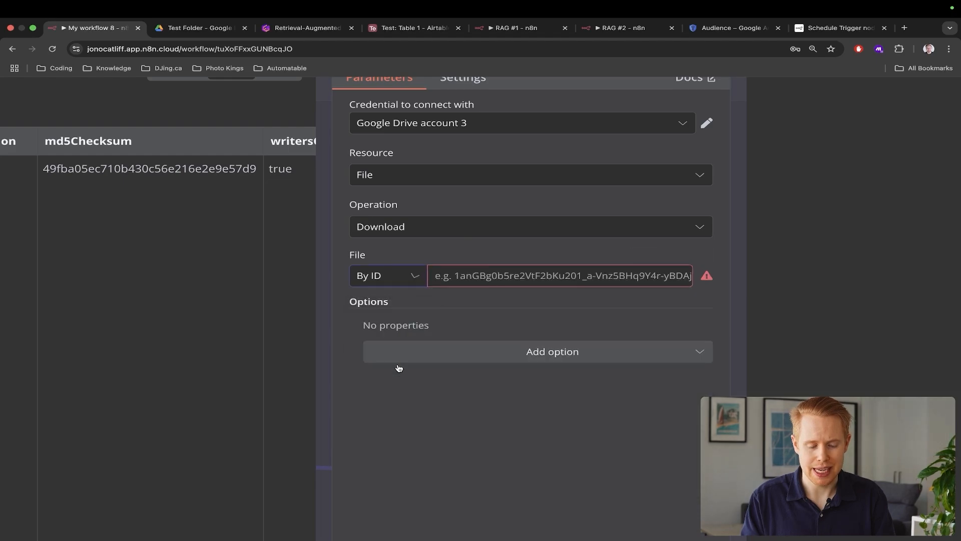
pyautogui.scroll(-5, 502, 267)
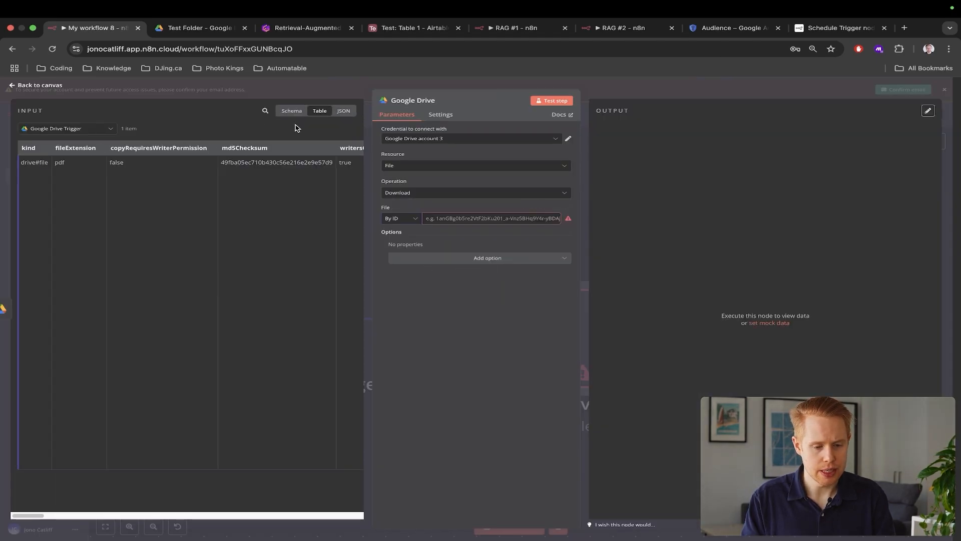
pyautogui.scroll(5, 291, 116)
# Map the trigger's 'id' field from the schema view into File ID
pyautogui.click(371, 109)
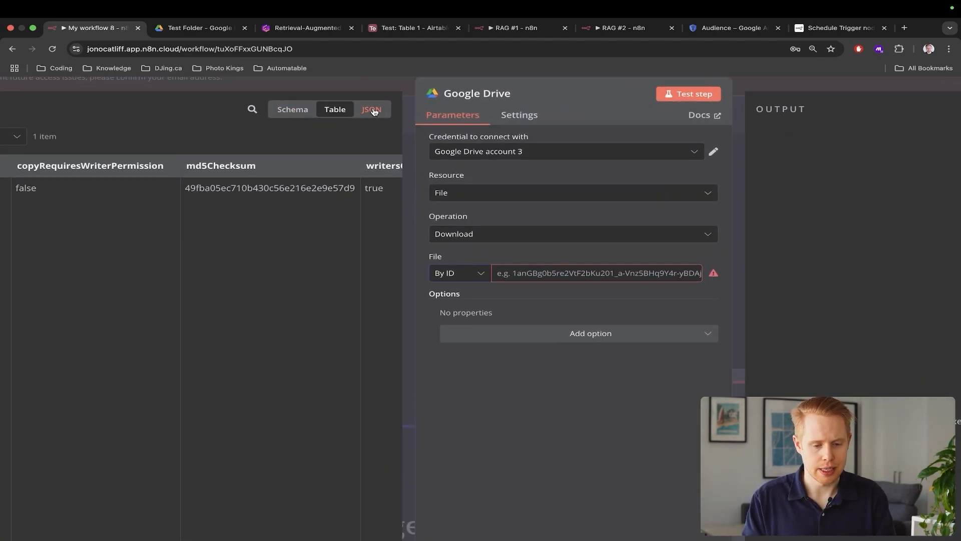
pyautogui.click(293, 109)
pyautogui.hscroll(-3, 294, 182)
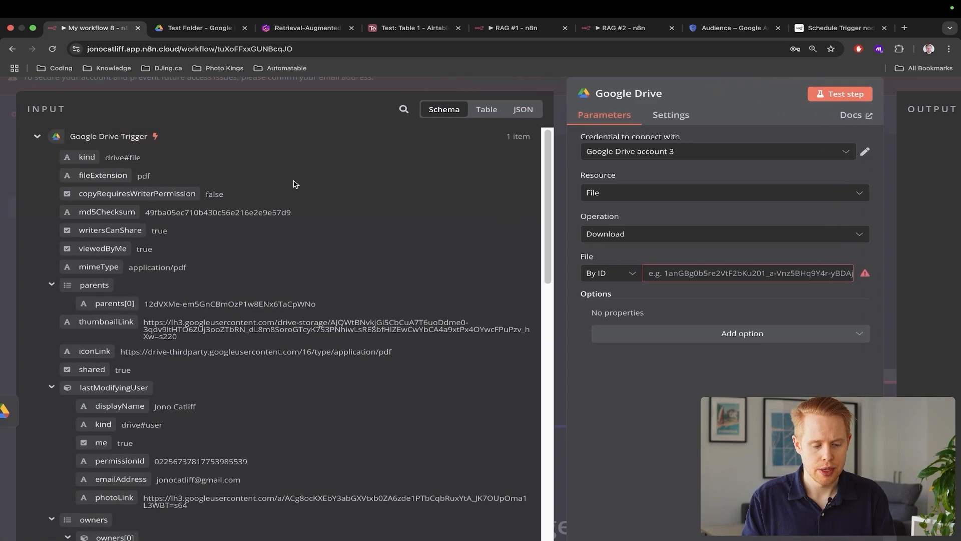
pyautogui.scroll(-5, 294, 184)
pyautogui.scroll(-4, 148, 279)
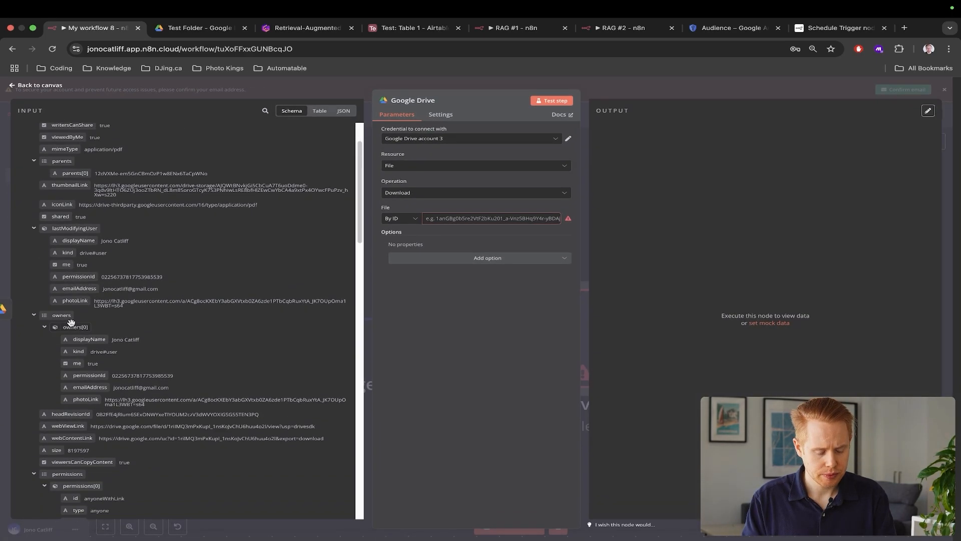
pyautogui.scroll(3, 51, 426)
pyautogui.scroll(-6, 52, 426)
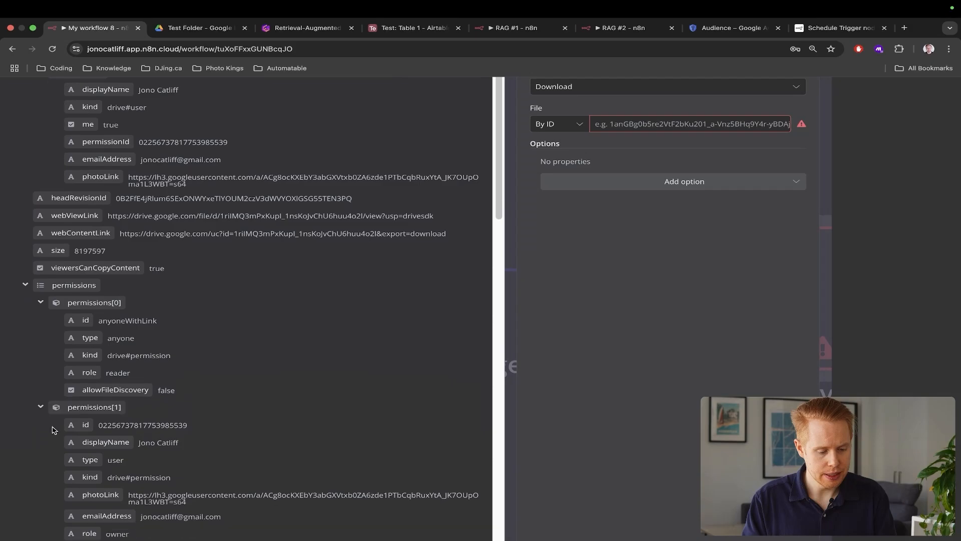
pyautogui.scroll(-1, 52, 426)
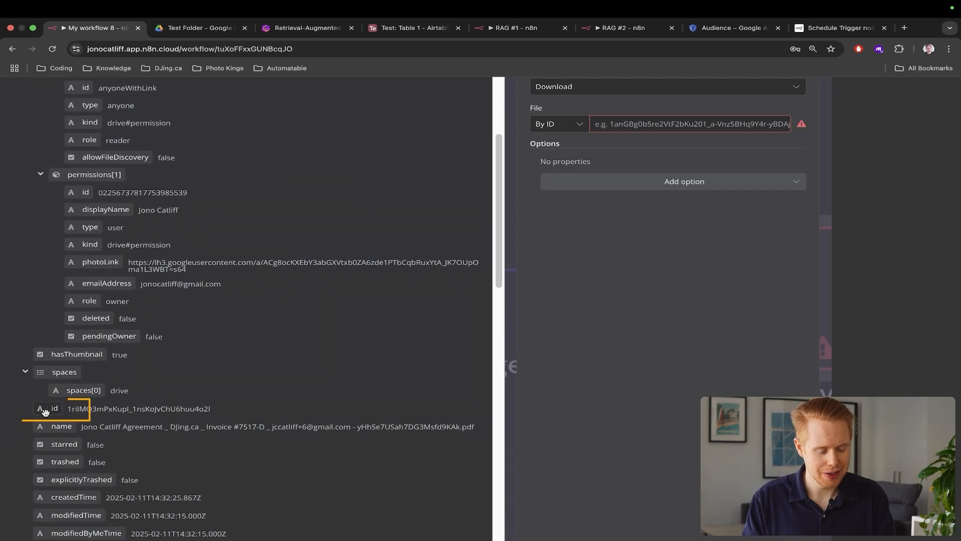
pyautogui.moveTo(45, 412); pyautogui.dragTo(607, 129)
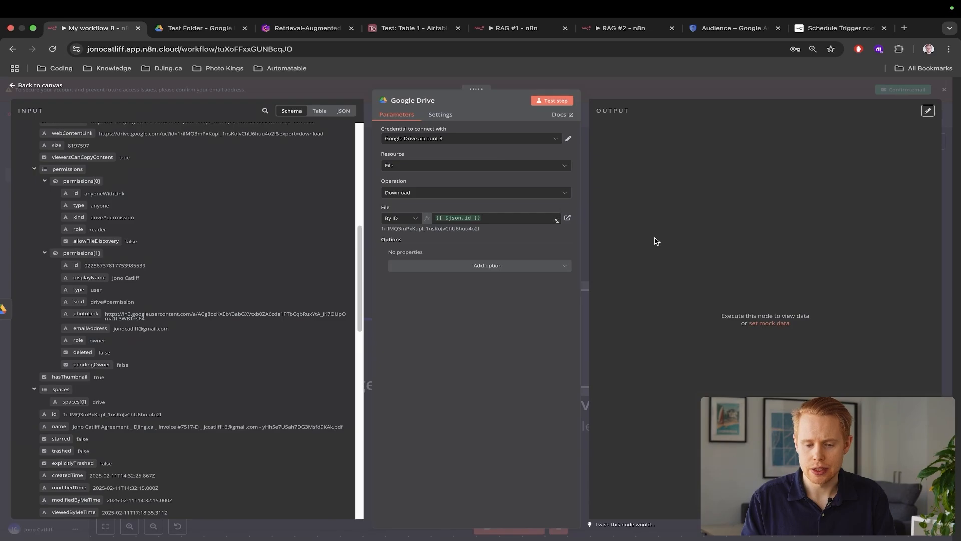
pyautogui.click(952, 160)
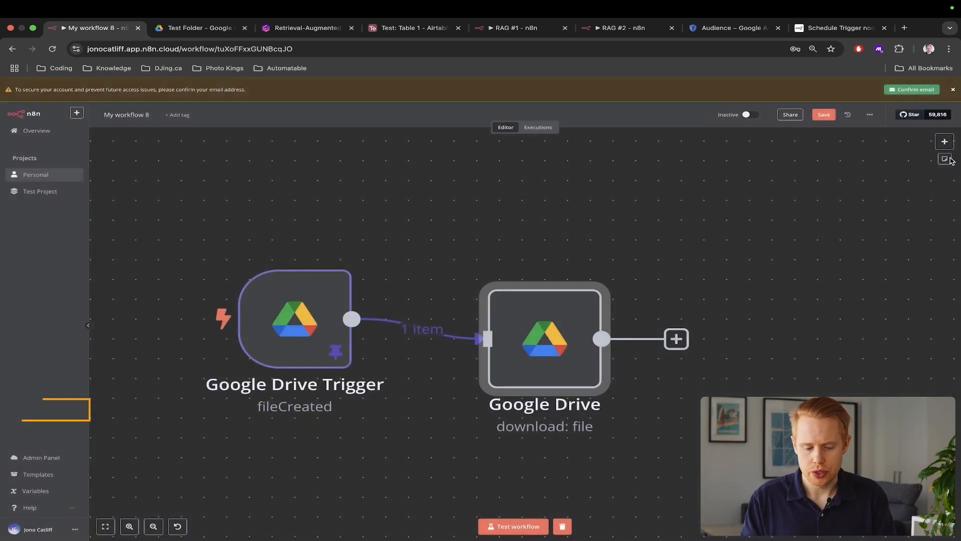
# Run a workflow test and confirm the download node outputs the contract PDF as 8.2 MB binary
pyautogui.click(484, 530)
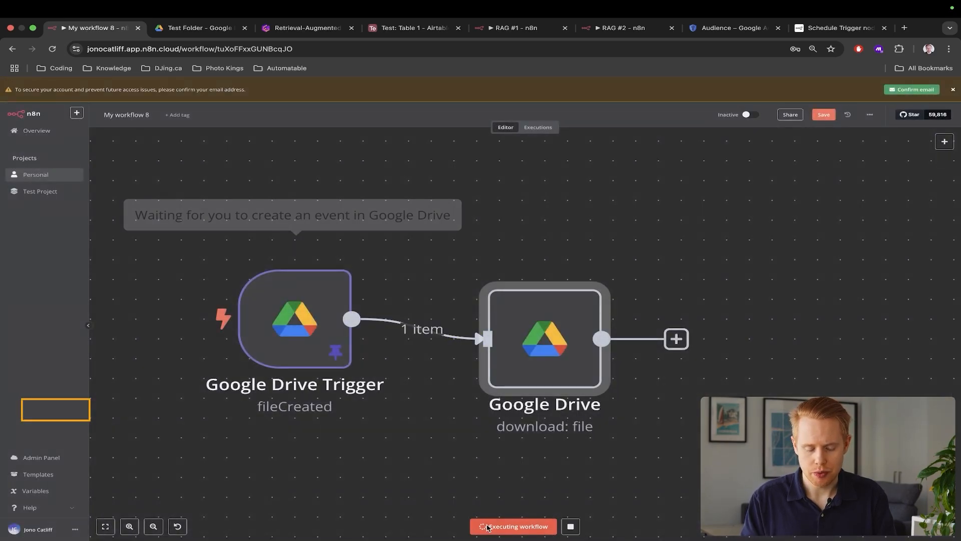
pyautogui.doubleClick(533, 330)
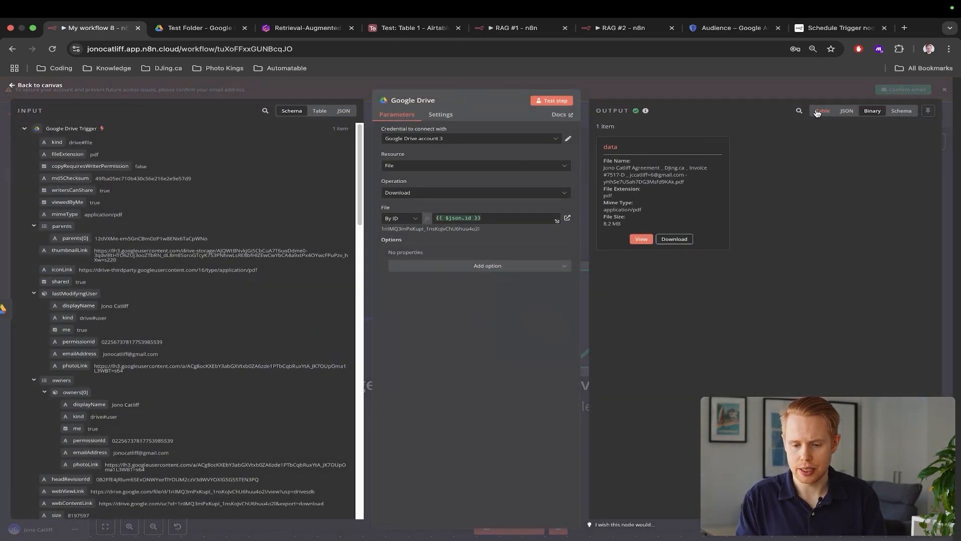
pyautogui.scroll(5, 684, 227)
pyautogui.scroll(2, 685, 227)
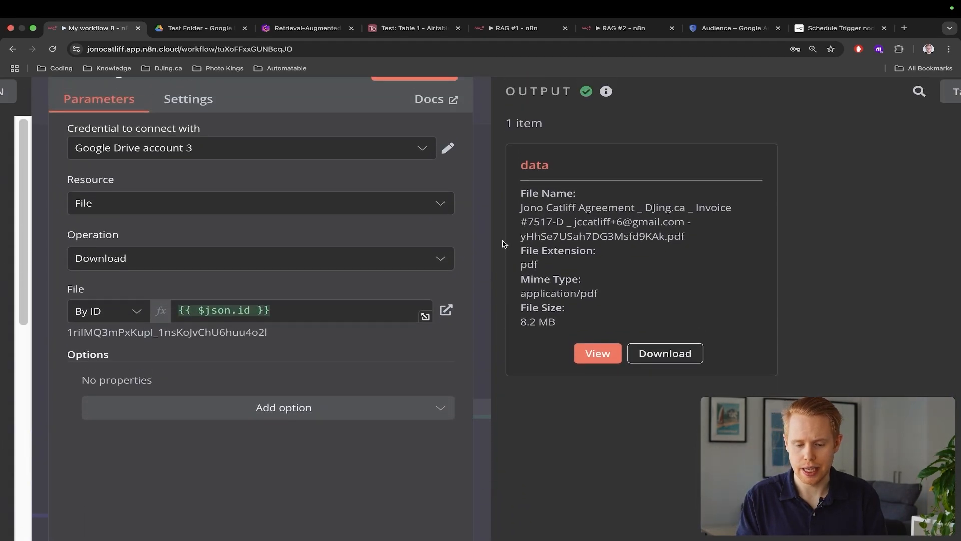
pyautogui.scroll(-5, 634, 428)
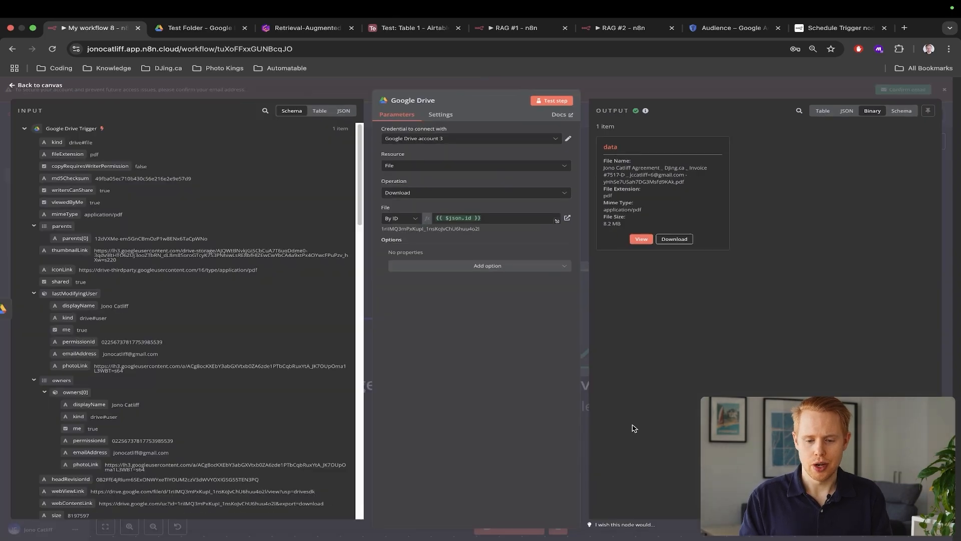
pyautogui.press('Escape')
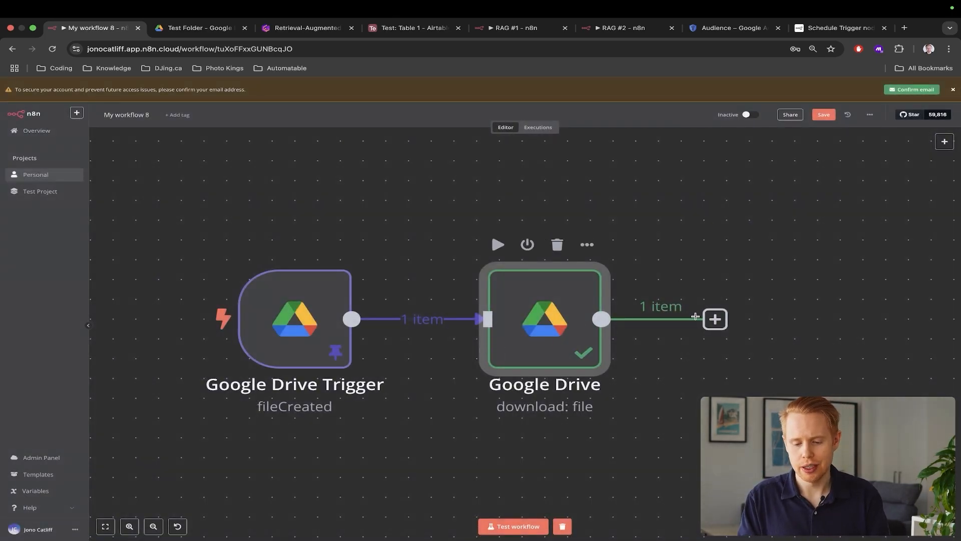
pyautogui.click(715, 320)
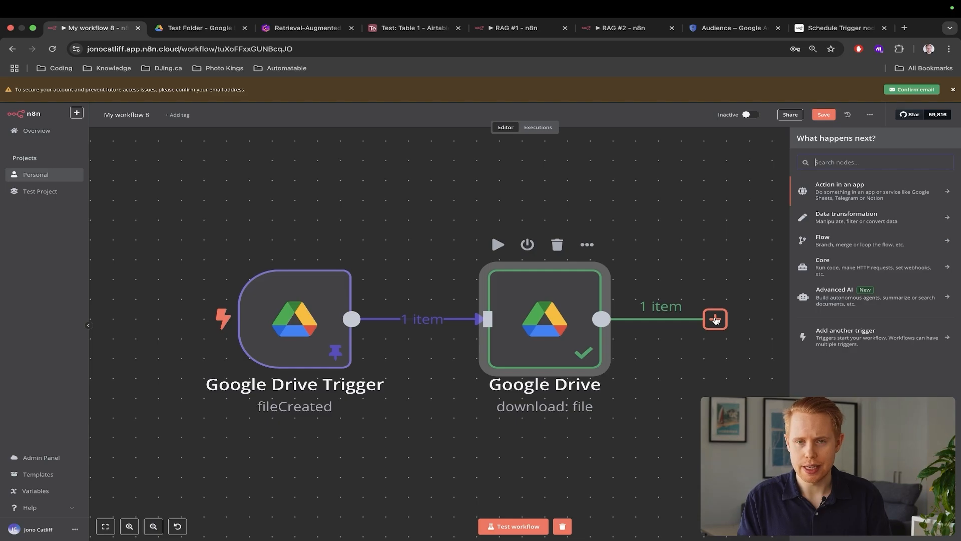
# Add a Pinecone Vector Store node with 'Add documents to vector store', then show the Gamma RAG doc
pyautogui.write('pine')
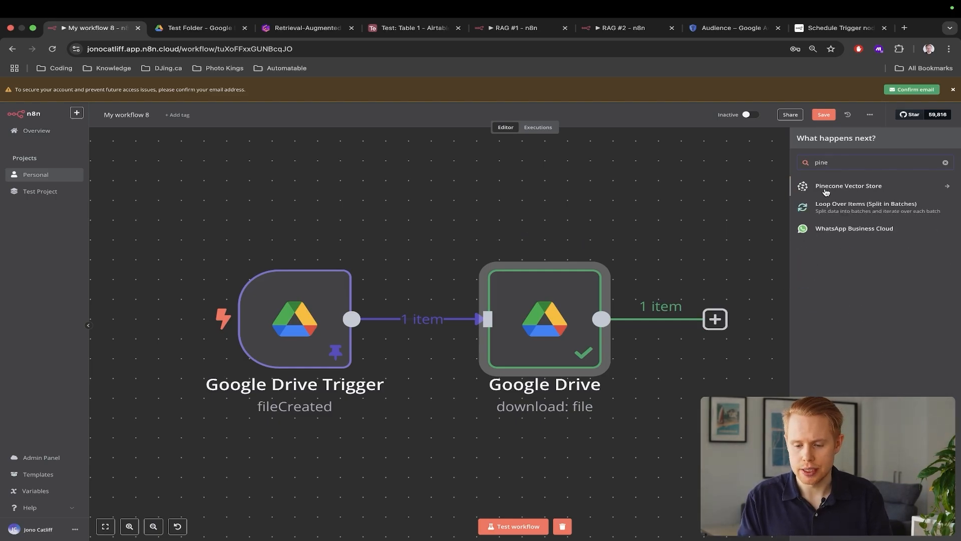
pyautogui.click(834, 187)
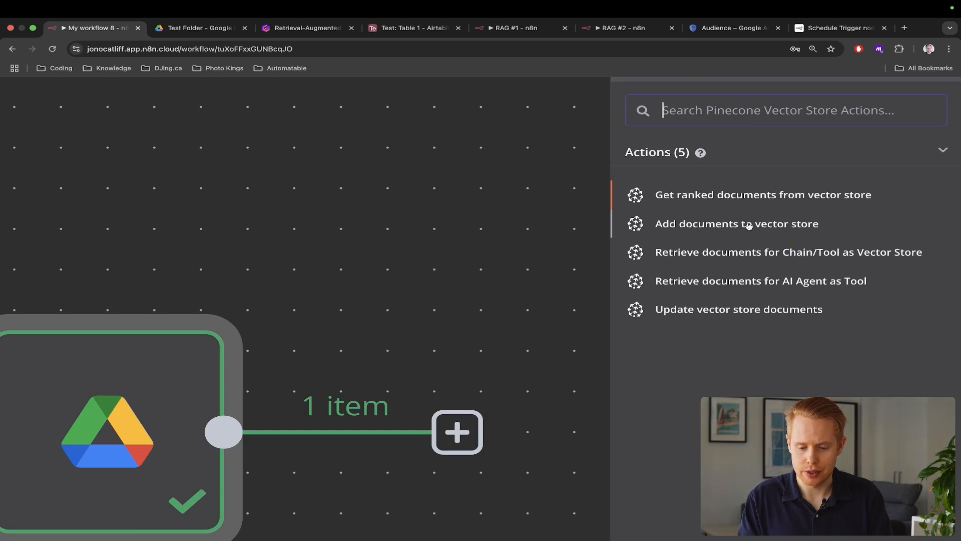
pyautogui.click(746, 227)
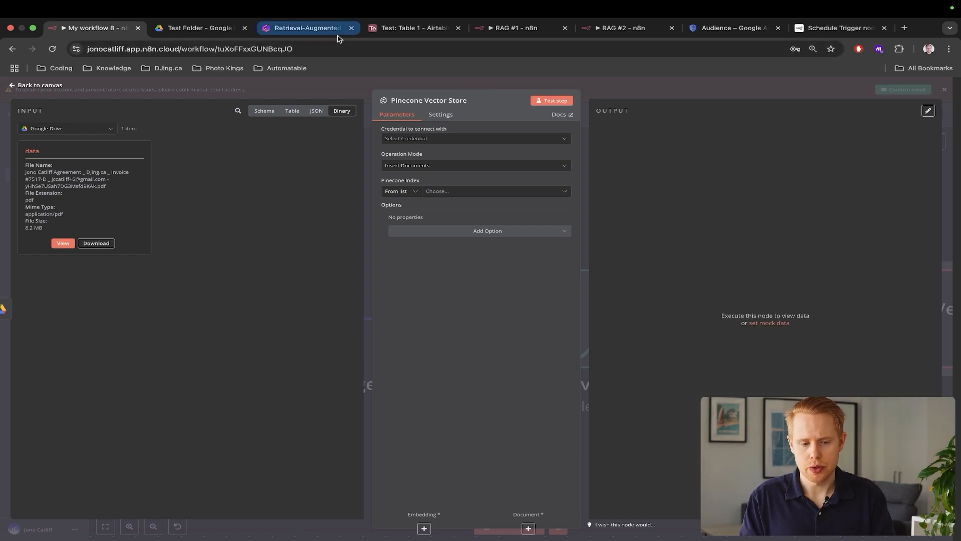
pyautogui.moveTo(312, 28); pyautogui.dragTo(240, 30)
# Scroll through Gamma's Vector Database section, then switch to the agreement PDF in Google Drive
pyautogui.scroll(-10, 434, 260)
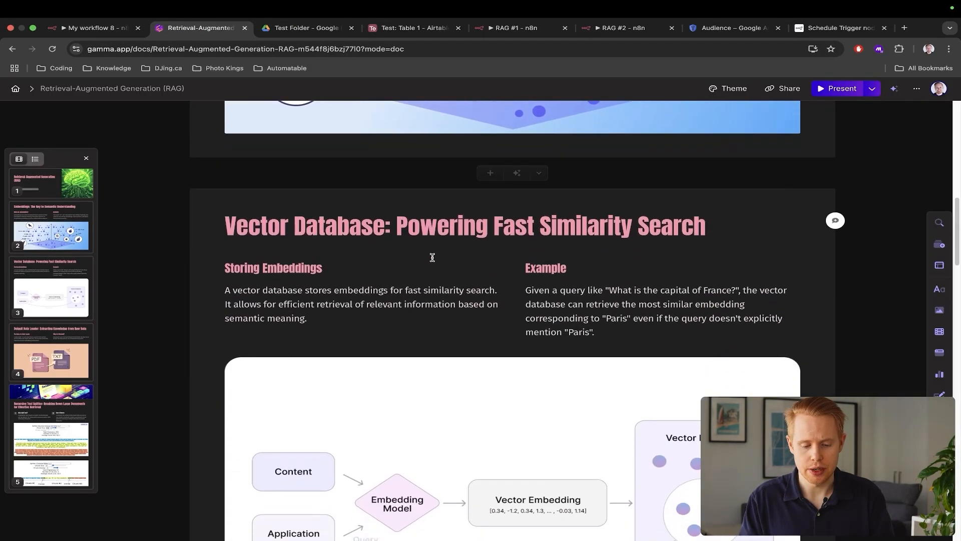
pyautogui.scroll(-2, 433, 257)
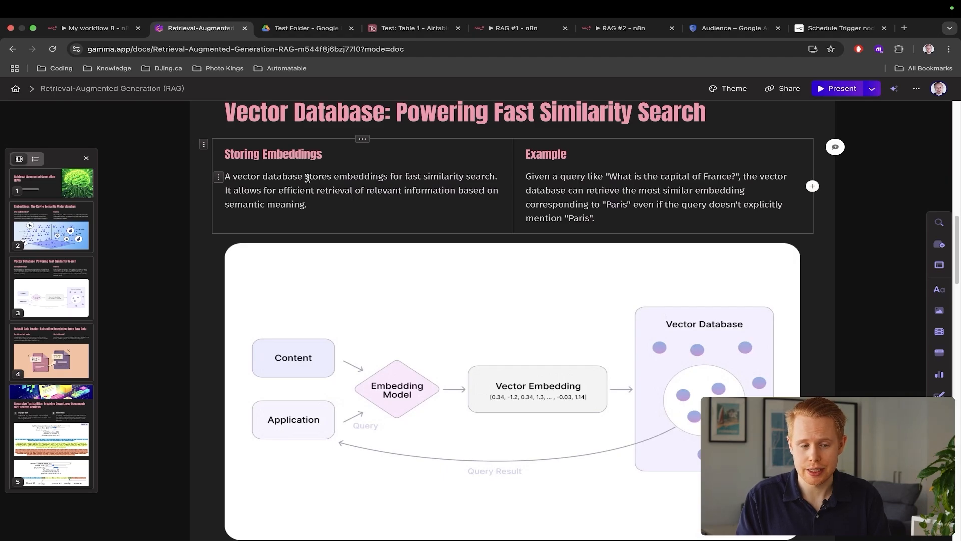
pyautogui.click(306, 28)
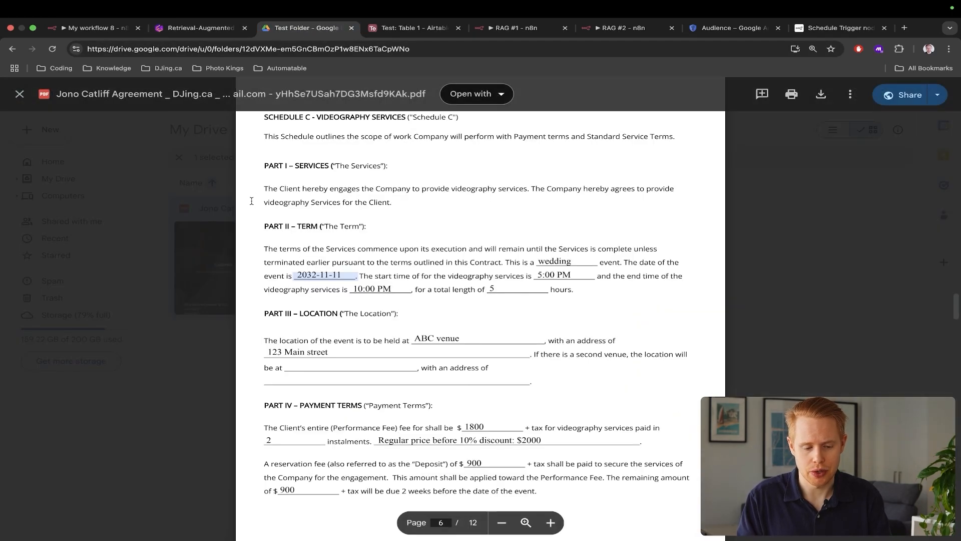
# Select the agreement's Part II term paragraph, comparing it with the Gamma RAG doc, then return to n8n
pyautogui.click(299, 249)
pyautogui.moveTo(264, 252); pyautogui.dragTo(570, 288)
pyautogui.hotkey('ctrl', 'shift', 'Tab')
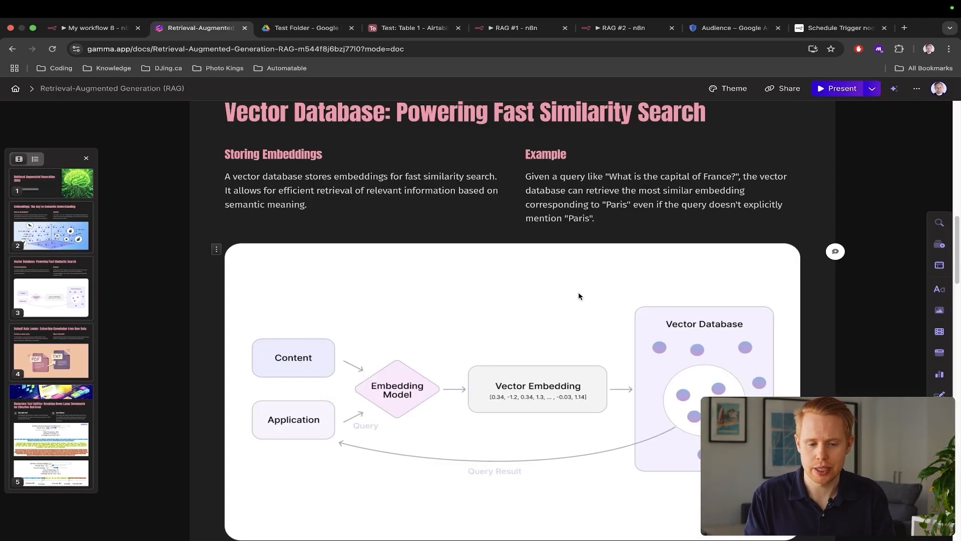
pyautogui.hotkey('ctrl', 'Tab')
pyautogui.click(422, 275)
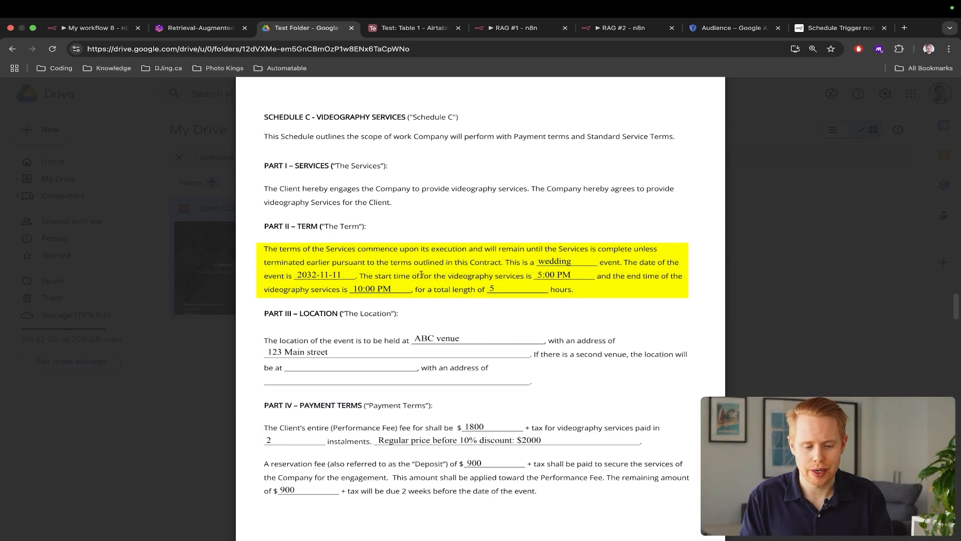
pyautogui.moveTo(265, 247); pyautogui.dragTo(581, 288)
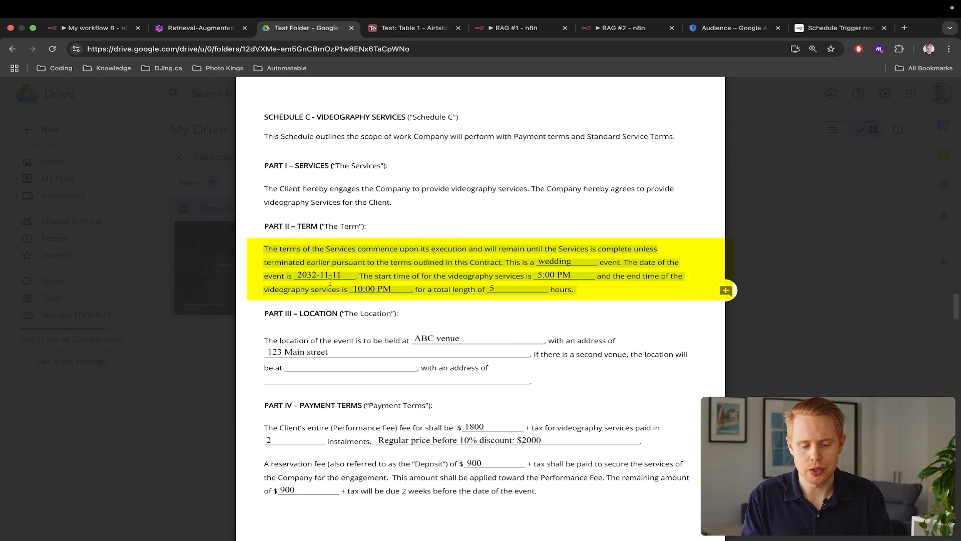
pyautogui.scroll(5, 330, 282)
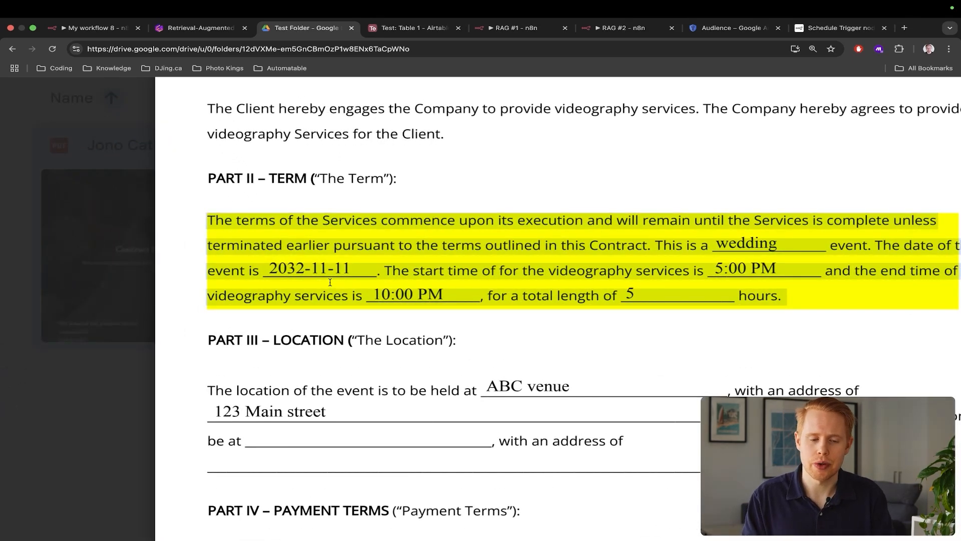
pyautogui.scroll(-5, 330, 281)
pyautogui.hotkey('ctrl', 'shift', 'Tab')
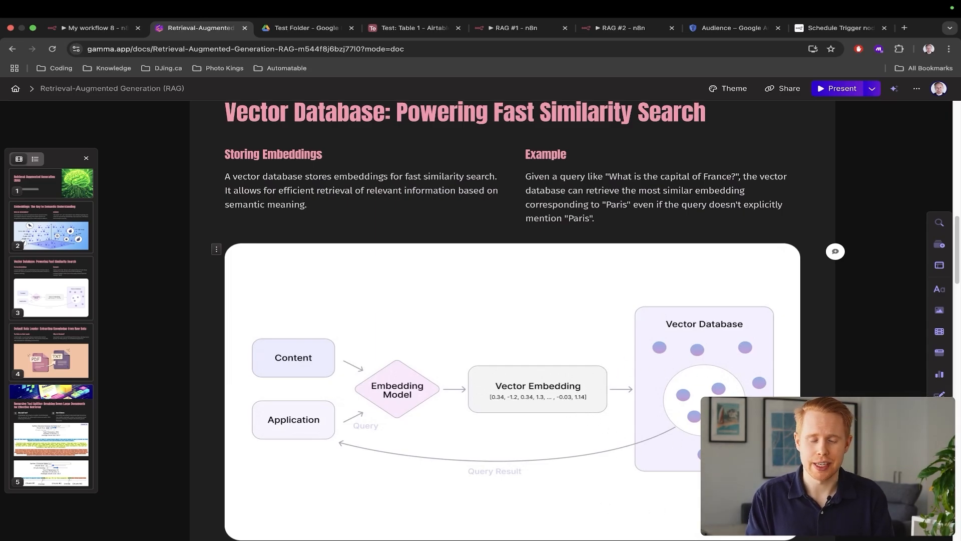
pyautogui.hotkey('ctrl', 'Tab')
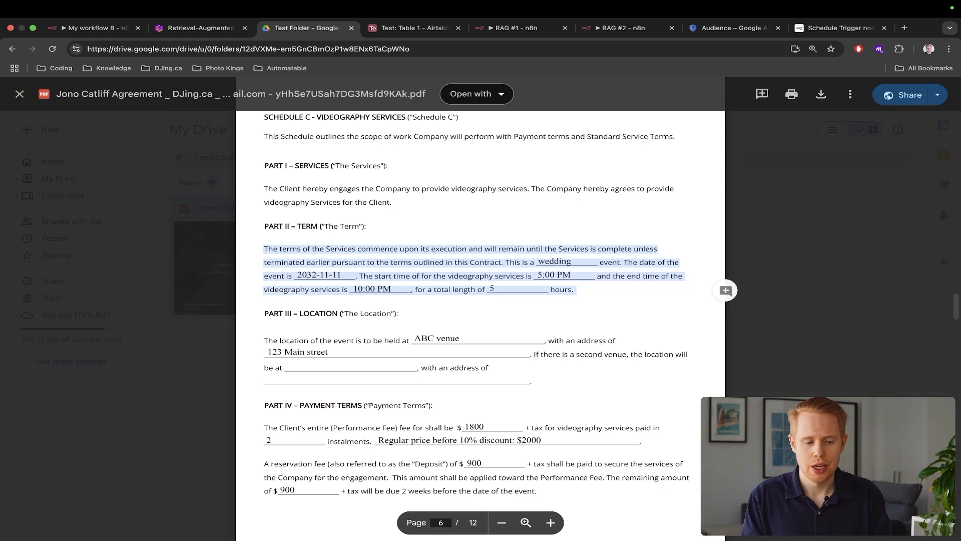
pyautogui.hotkey('ctrl', 'shift', 'Tab')
pyautogui.hotkey('ctrl', 'shift', 'Tab')
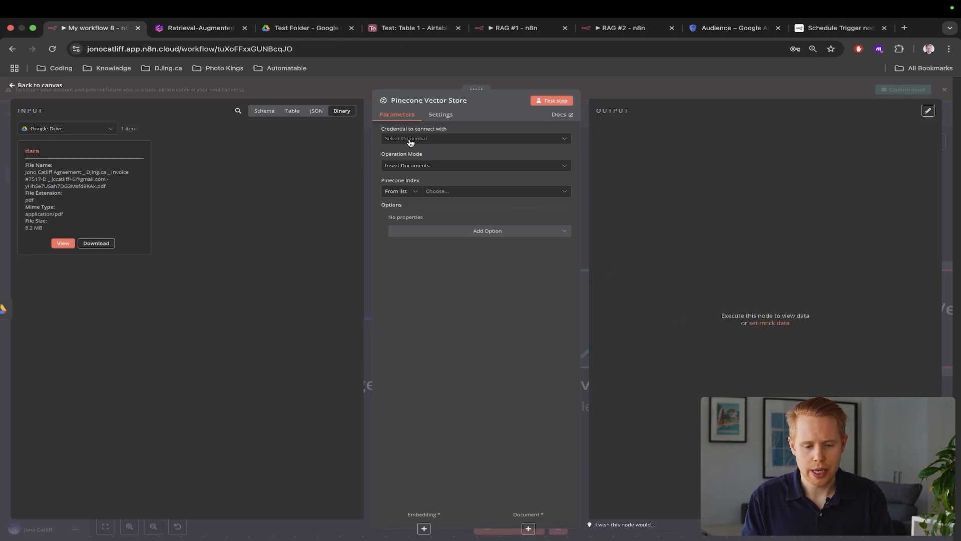
# Create a new Pinecone API credential for the vector store node and open a new browser tab
pyautogui.click(438, 140)
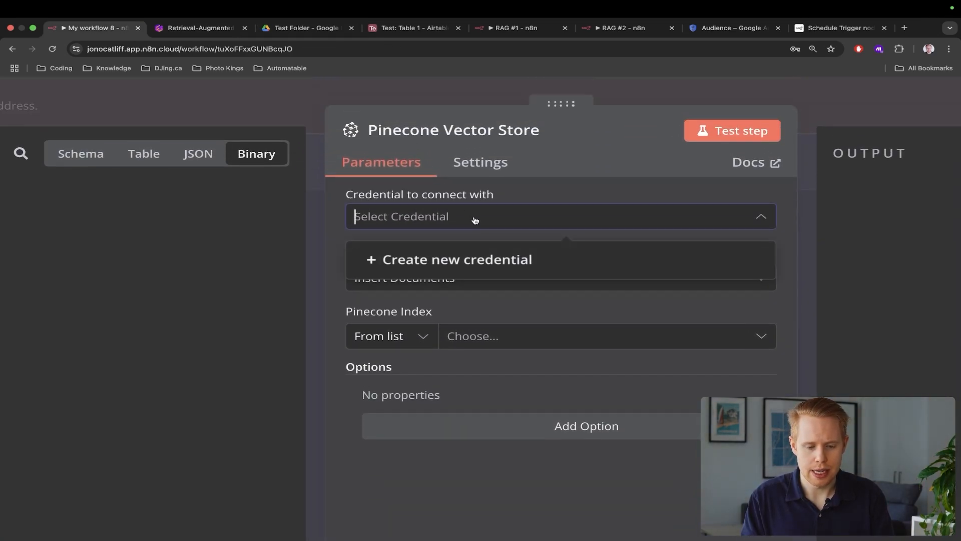
pyautogui.click(510, 270)
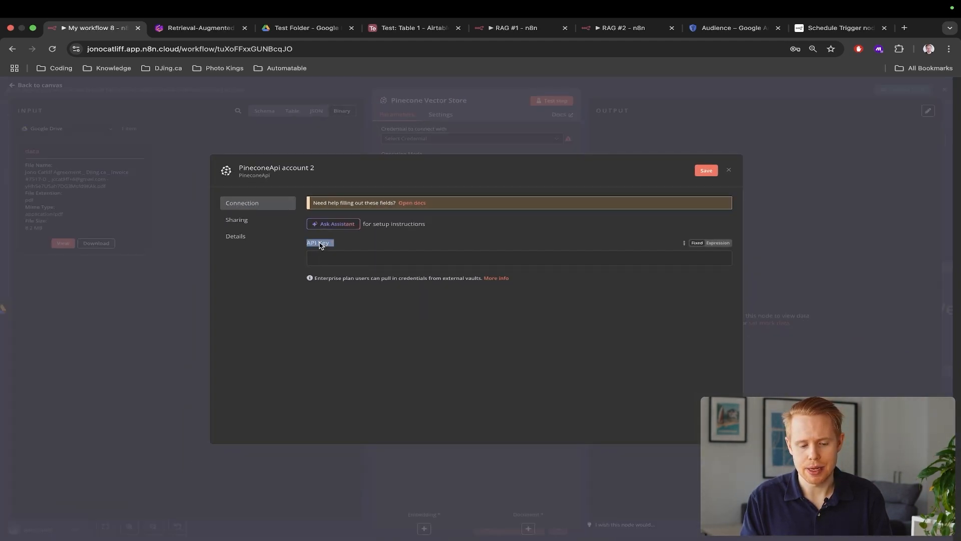
pyautogui.press('super+t')
# Go to pinecone.io and log in with Google to reach the project's indexes list
pyautogui.write('pinecone.io')
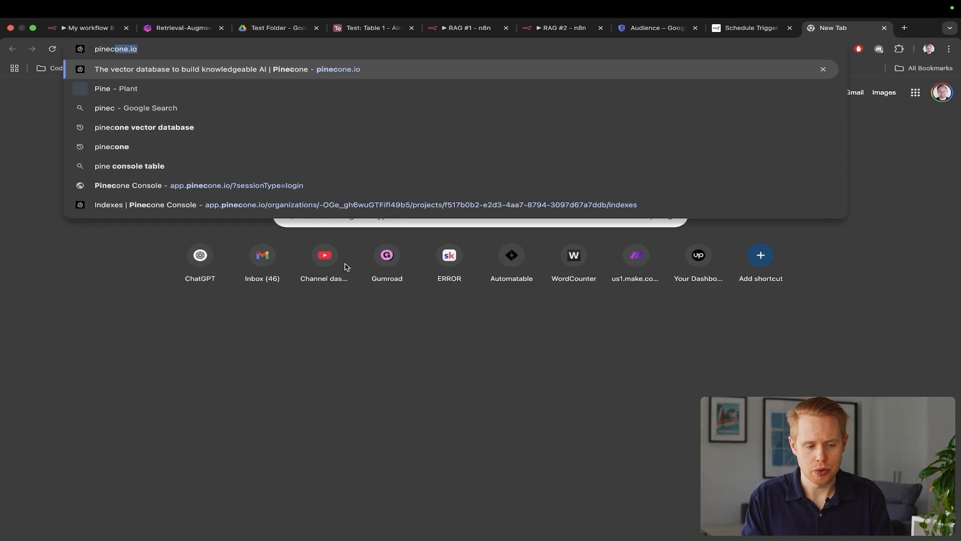
pyautogui.press('Return')
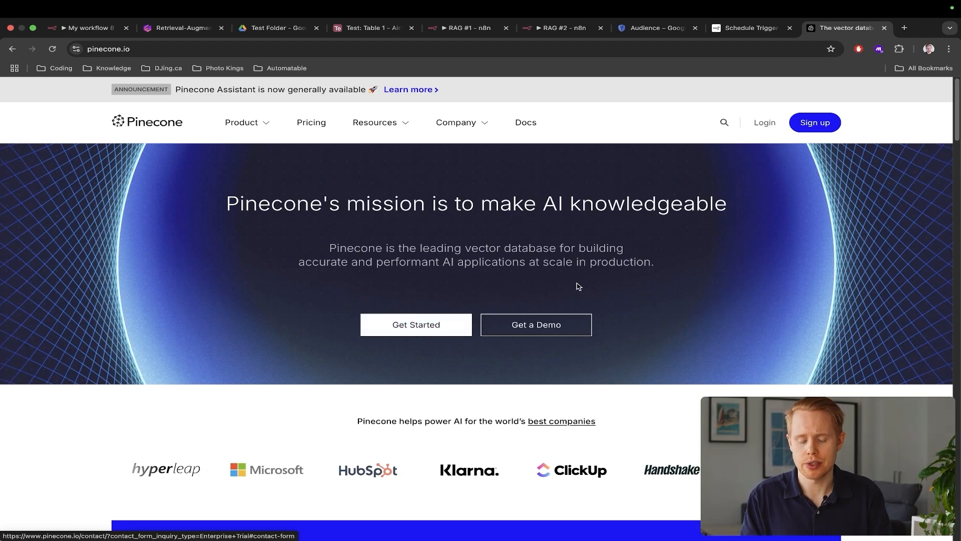
pyautogui.click(764, 123)
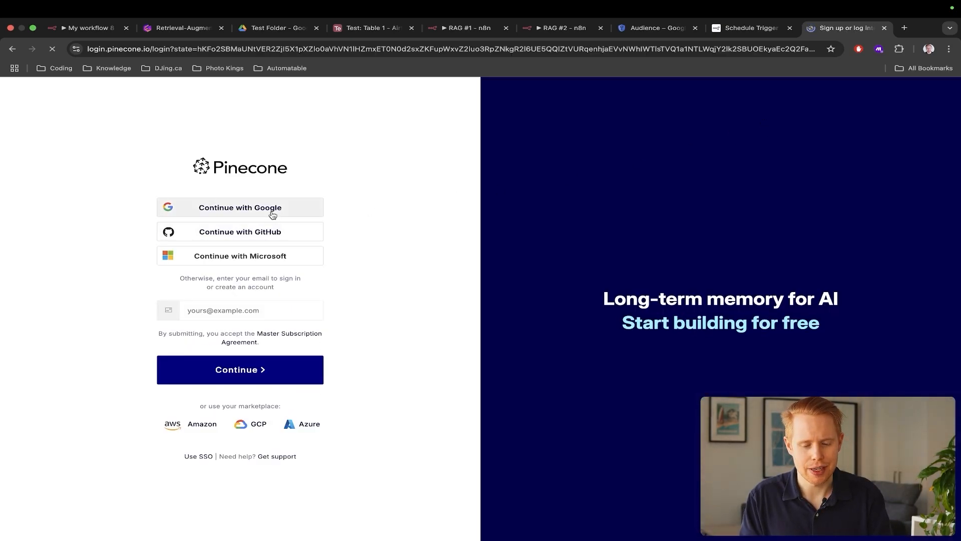
pyautogui.click(276, 210)
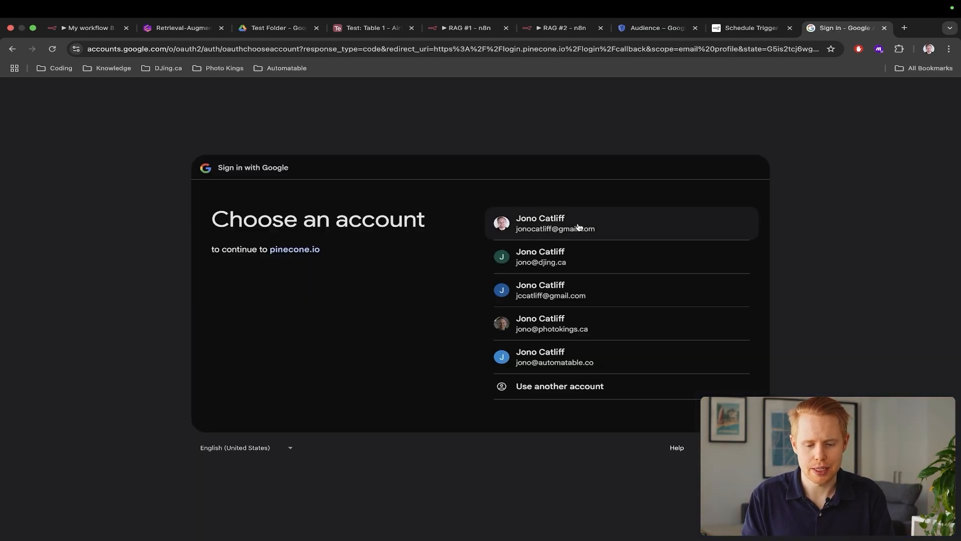
pyautogui.click(575, 225)
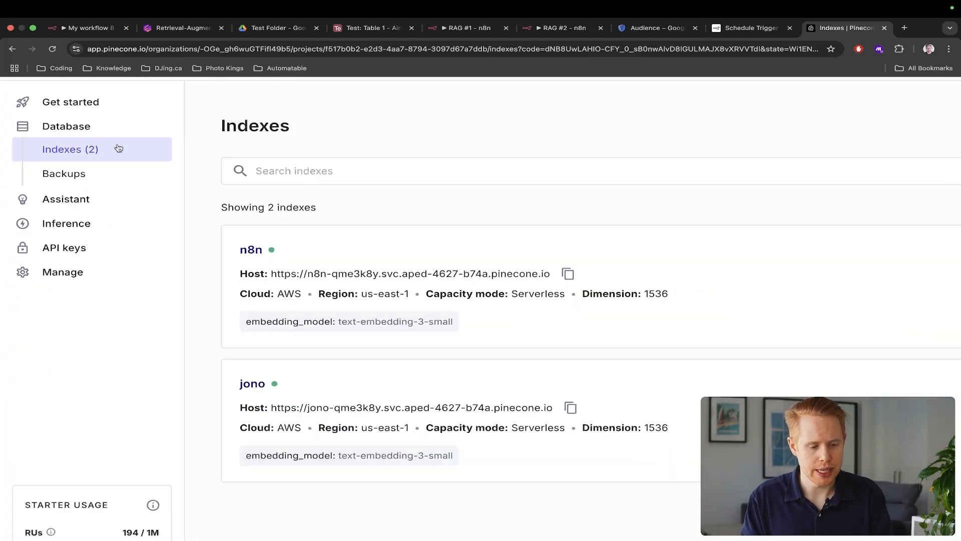
# Start a Pinecone index named n8n-3 using text-embedding-3-large (3,072 dimensions), then return to Gamma
pyautogui.click(897, 143)
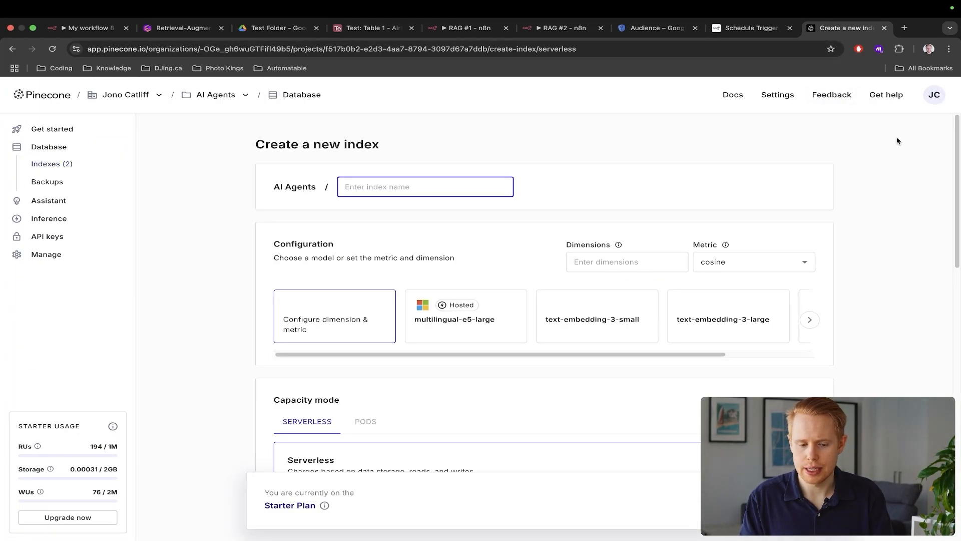
pyautogui.write('n8n-3')
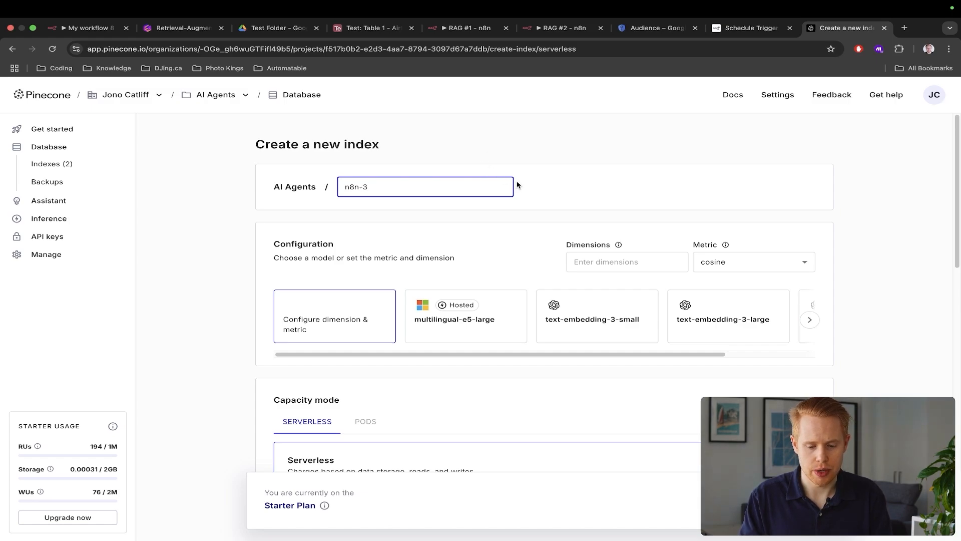
pyautogui.click(517, 185)
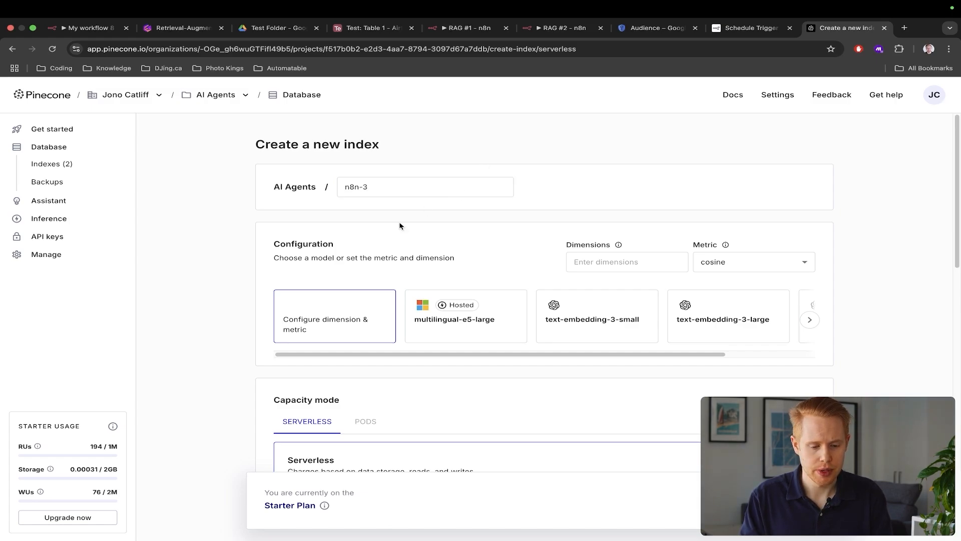
pyautogui.scroll(-10, 397, 224)
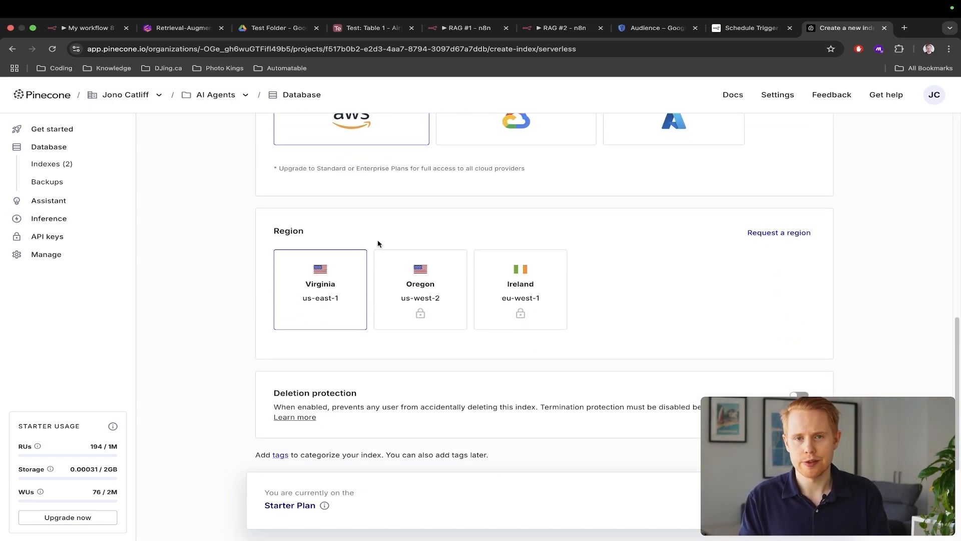
pyautogui.scroll(10, 586, 299)
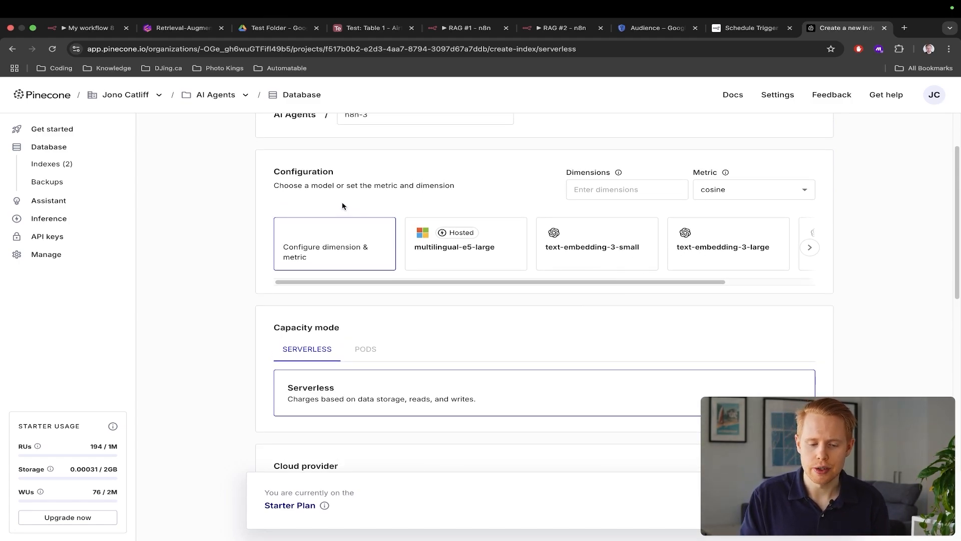
pyautogui.moveTo(293, 186); pyautogui.dragTo(410, 187)
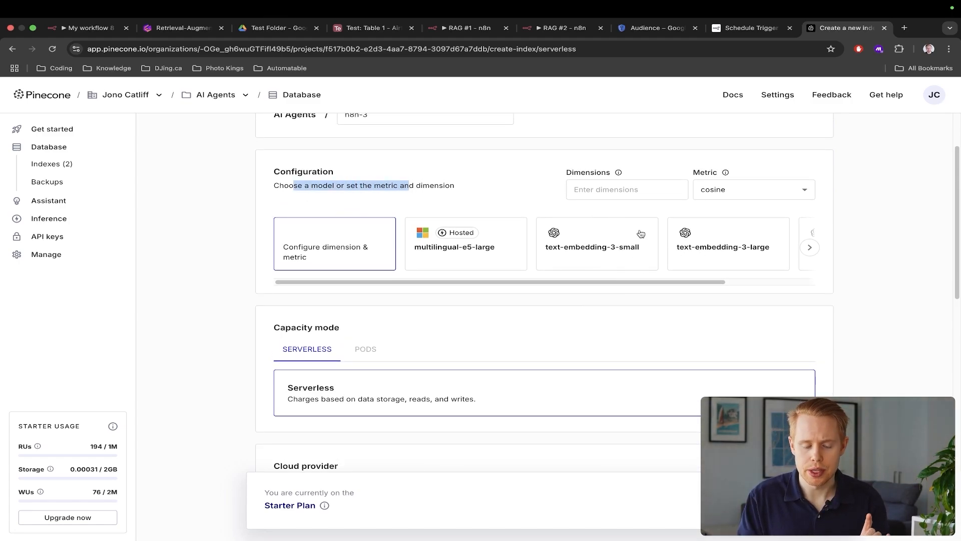
pyautogui.click(709, 244)
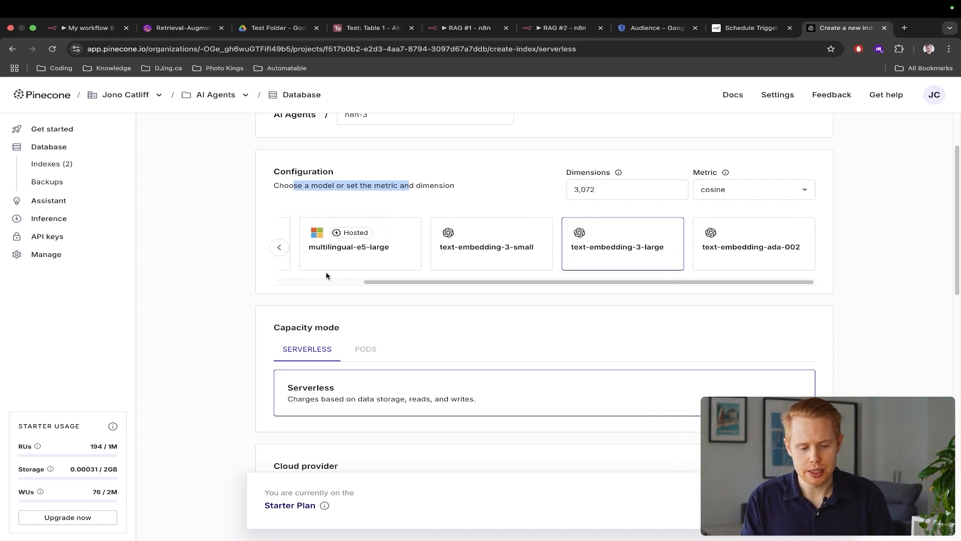
pyautogui.click(280, 248)
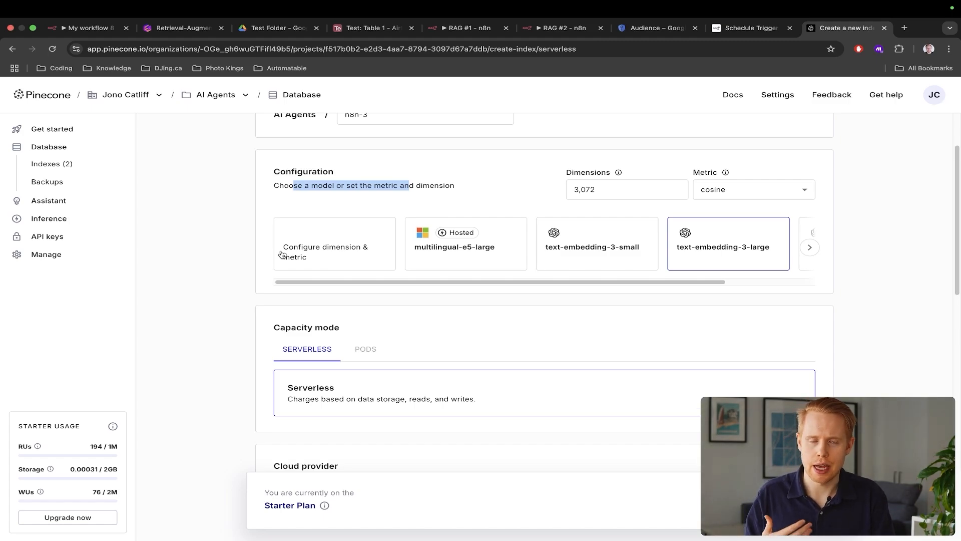
pyautogui.press('super+2')
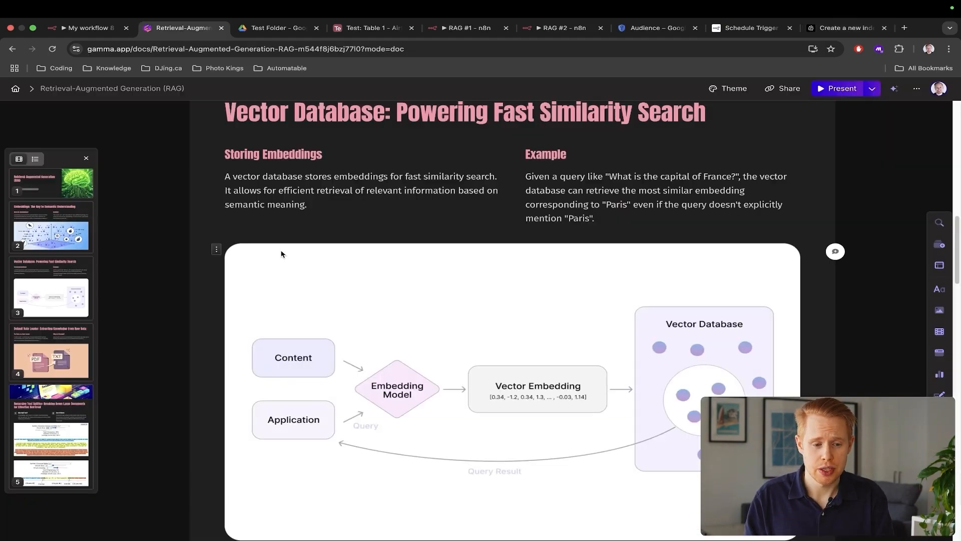
# On the Embeddings slide, highlight the embeddings definition and the car/automobile example
pyautogui.scroll(10, 423, 241)
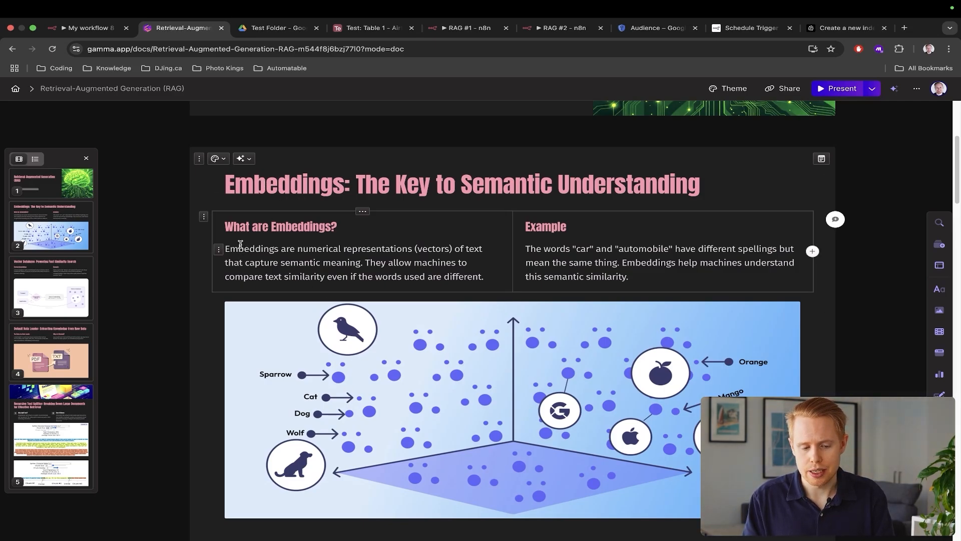
pyautogui.moveTo(244, 250); pyautogui.dragTo(365, 261)
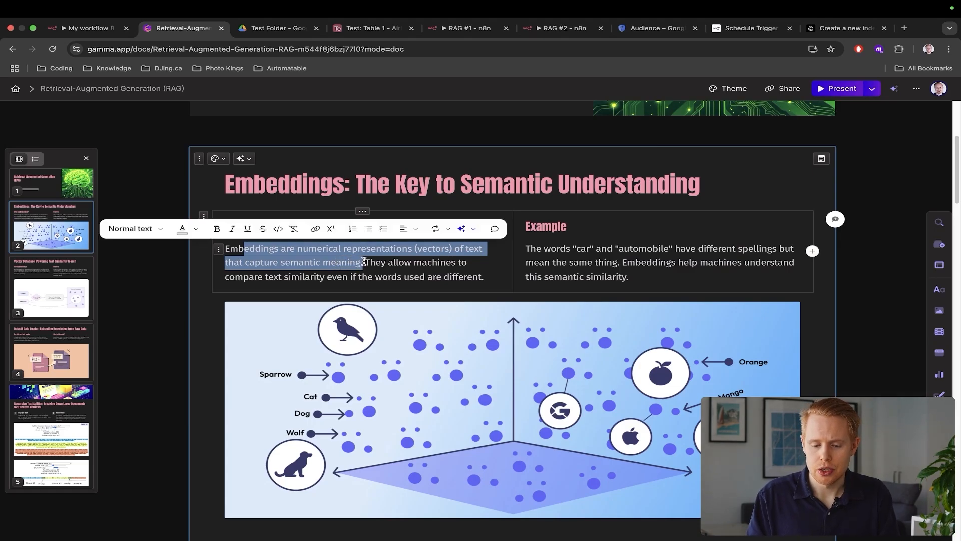
pyautogui.scroll(-3, 544, 249)
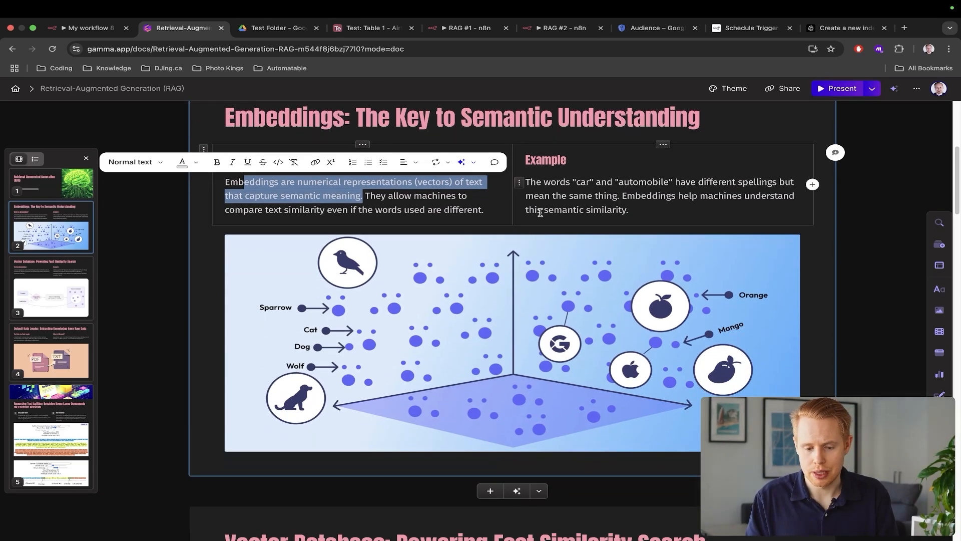
pyautogui.click(542, 182)
pyautogui.moveTo(578, 182); pyautogui.dragTo(697, 209)
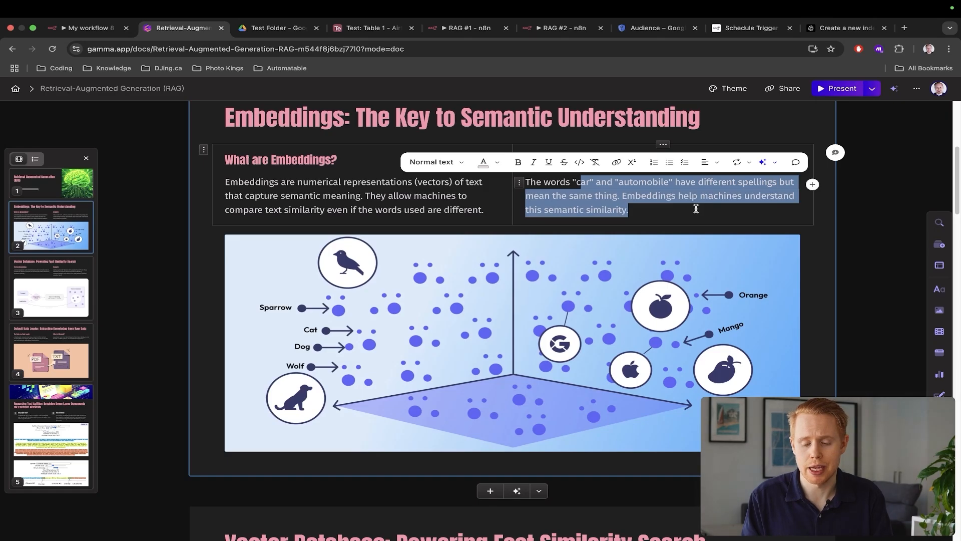
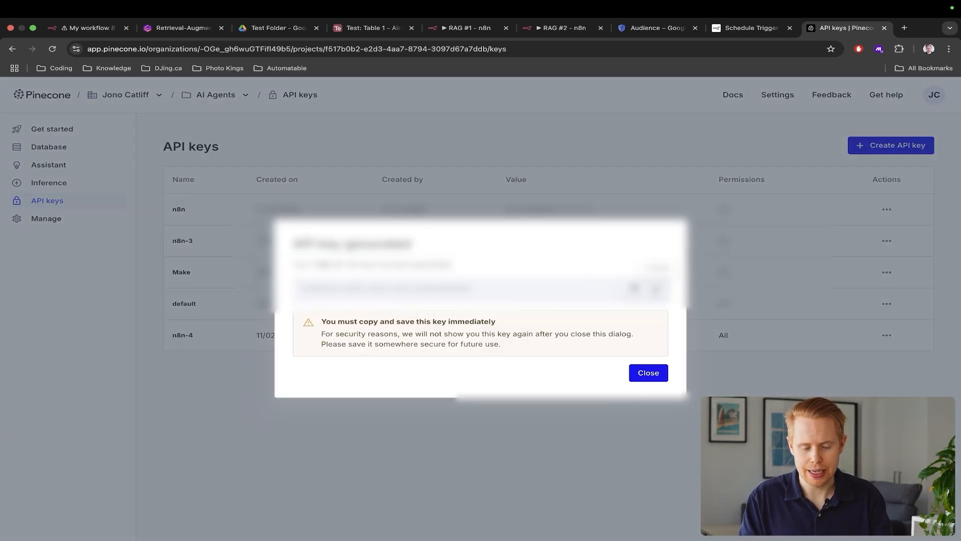
# Paste the new n8n-4 Pinecone API key into the PineconeApi account 3 credential and save it
pyautogui.hotkey('ctrl', 'Tab')
pyautogui.click(424, 261)
pyautogui.press('super+v')
pyautogui.scroll(3, 370, 259)
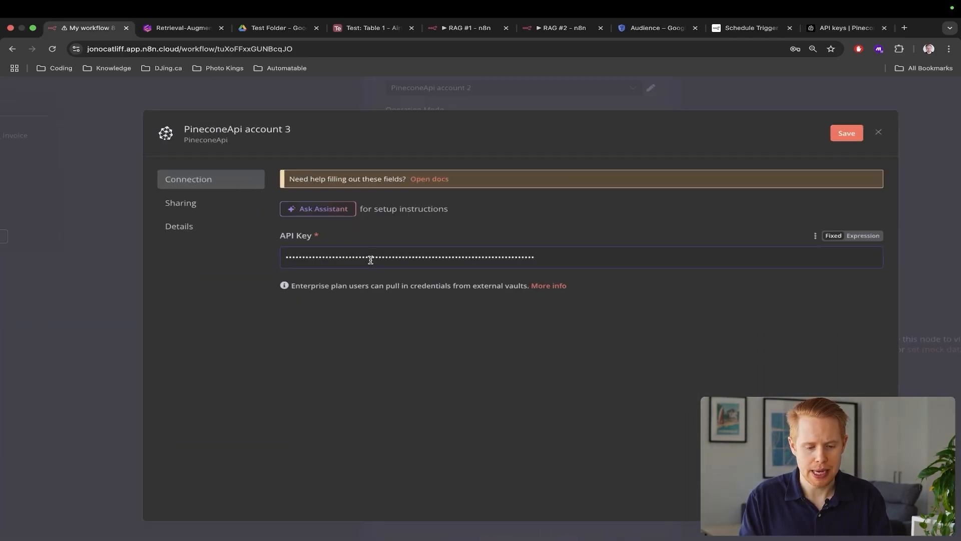
pyautogui.scroll(2, 371, 260)
pyautogui.scroll(-5, 355, 283)
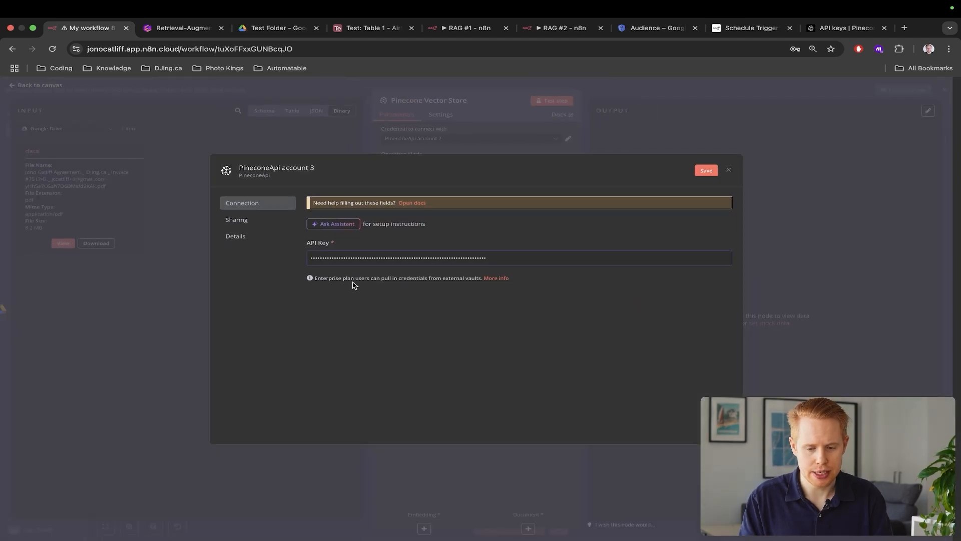
pyautogui.click(705, 170)
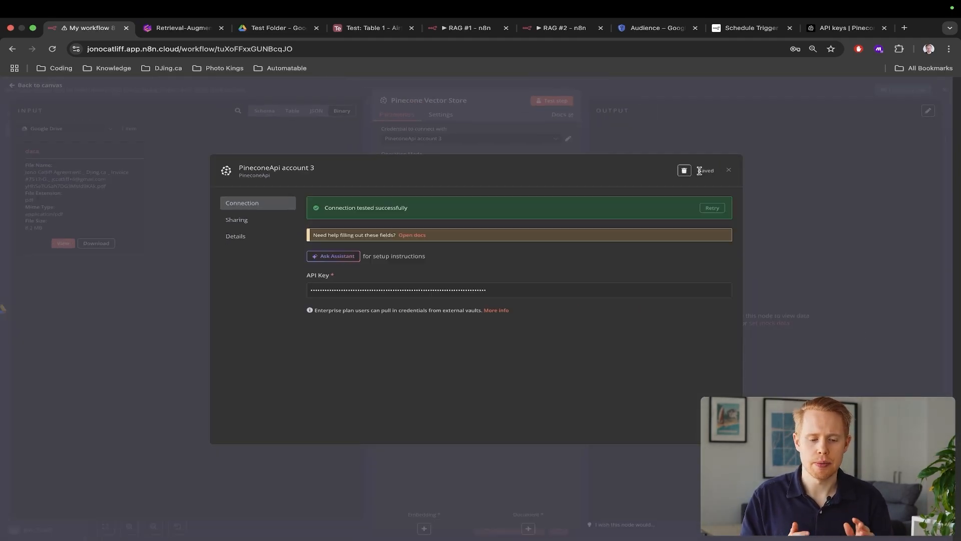
# Close the credential dialog and select the n8n-3 index on the Pinecone Vector Store node
pyautogui.click(815, 176)
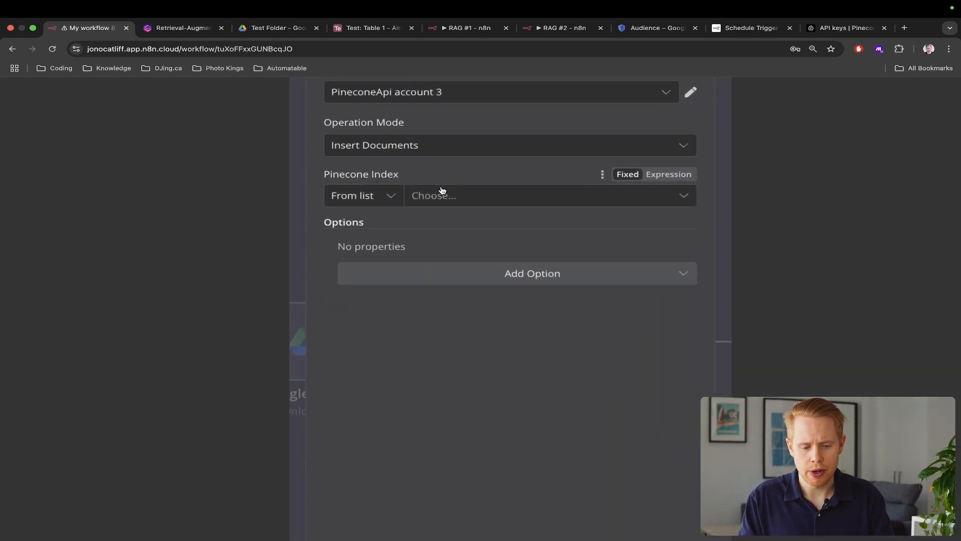
pyautogui.scroll(3, 441, 190)
pyautogui.scroll(1, 442, 191)
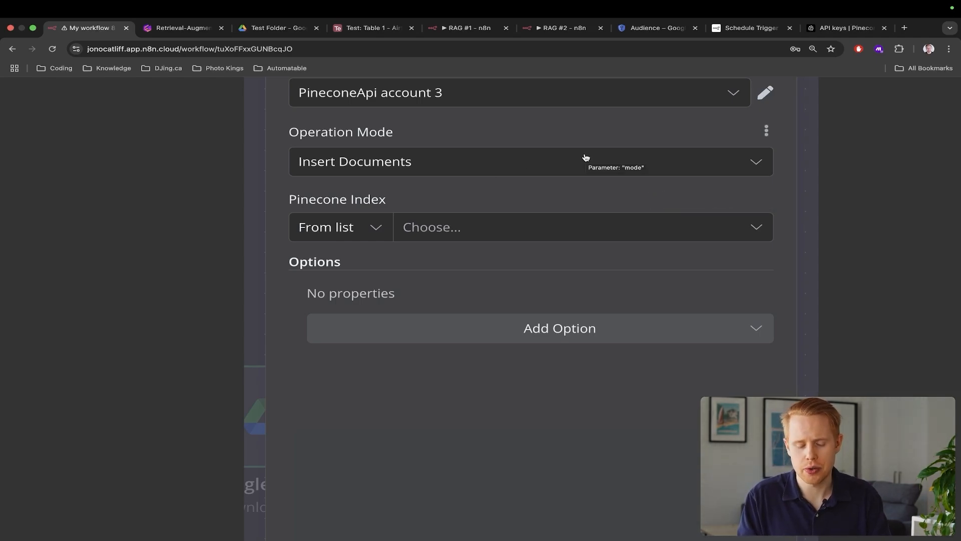
pyautogui.click(444, 226)
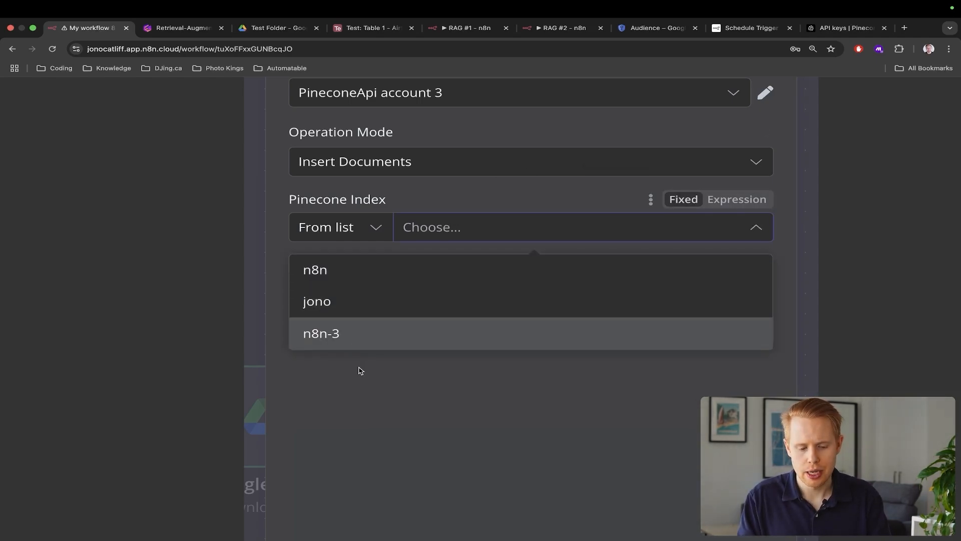
pyautogui.click(325, 333)
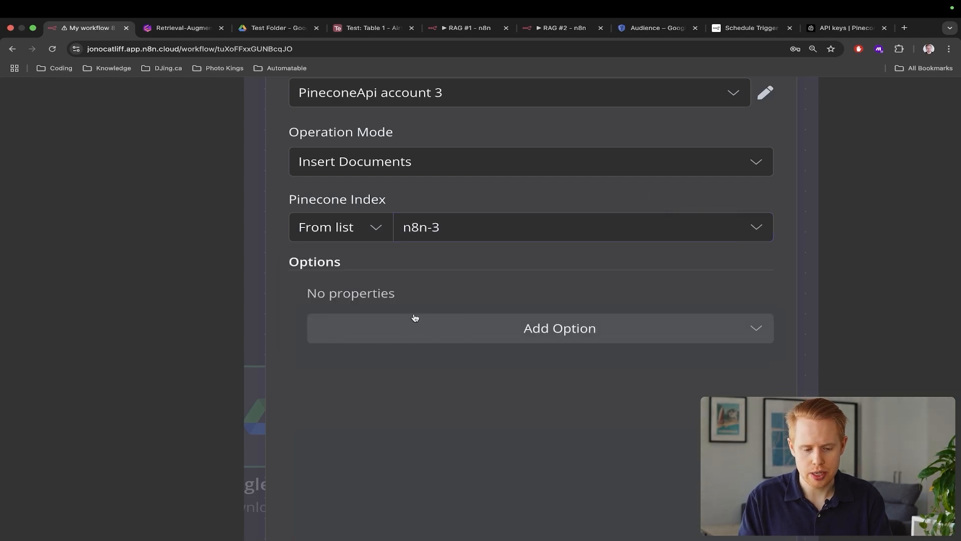
# Add a Pinecone Namespace option and check the n8n-3 index details in Pinecone
pyautogui.doubleClick(302, 269)
pyautogui.click(408, 334)
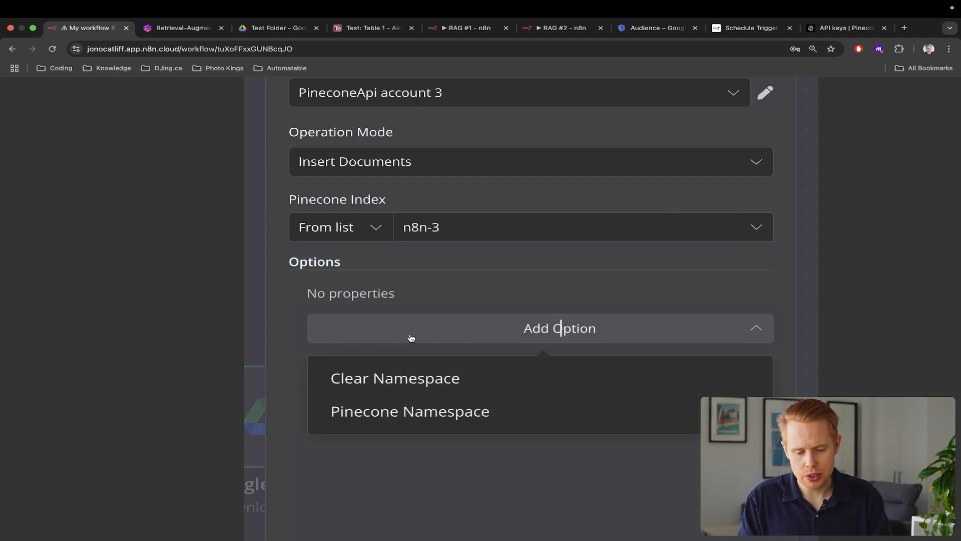
pyautogui.click(398, 419)
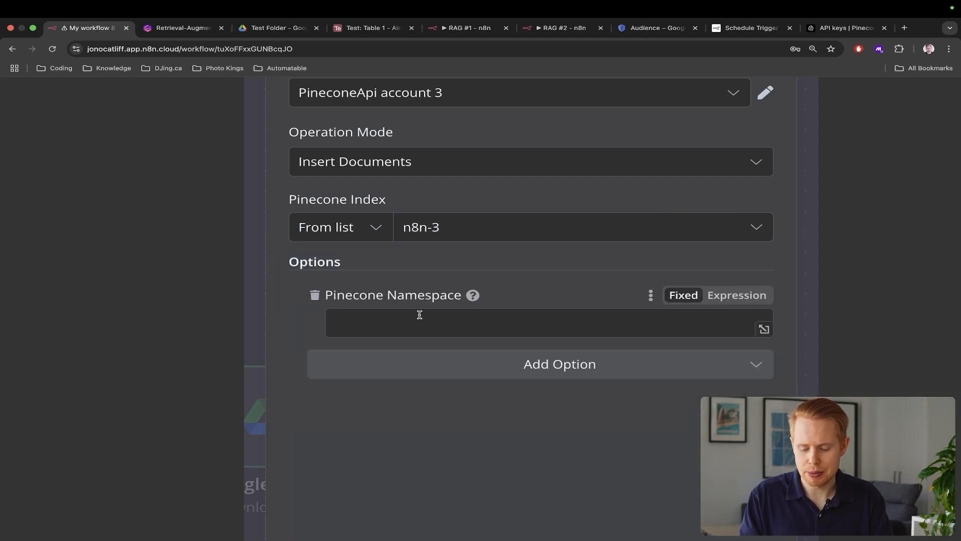
pyautogui.hotkey('ctrl', 'shift', 'Tab')
pyautogui.press('Escape')
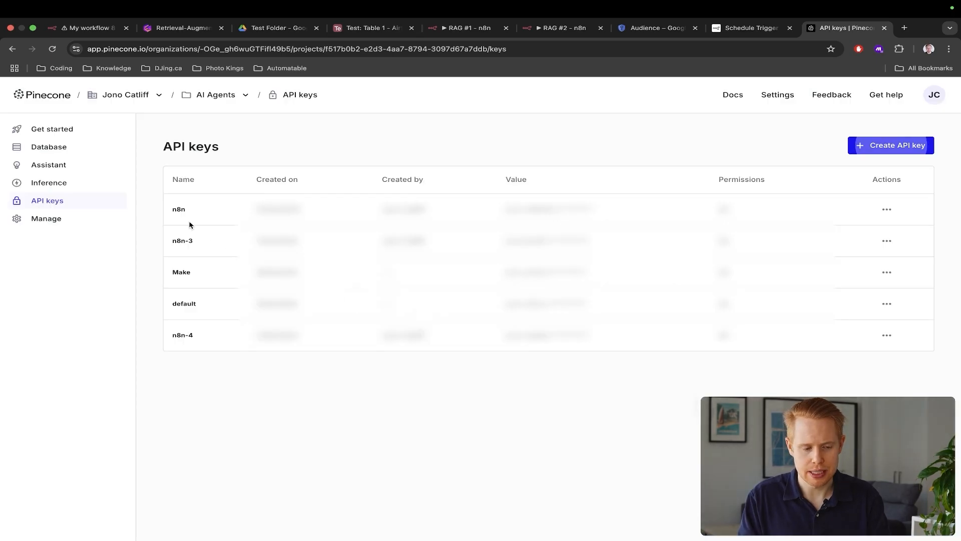
pyautogui.click(57, 152)
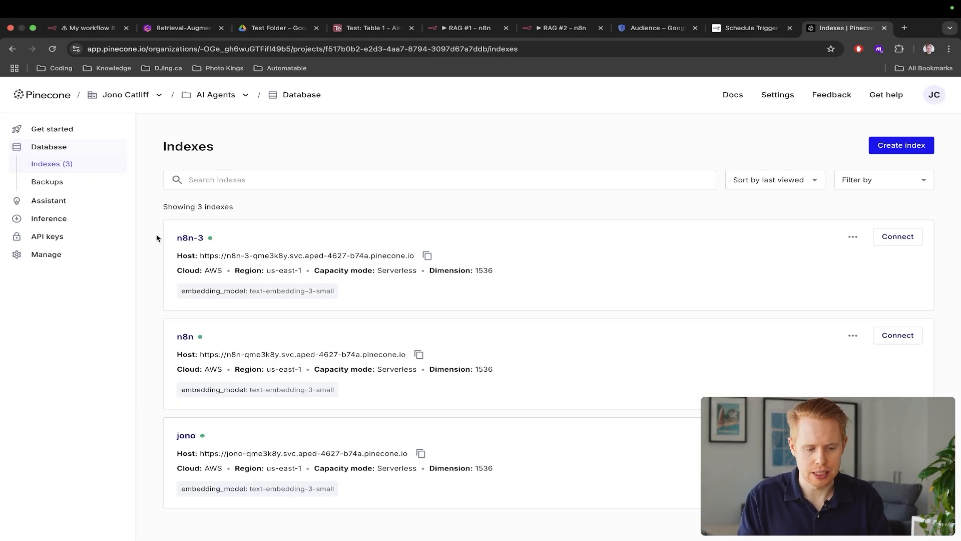
pyautogui.click(193, 239)
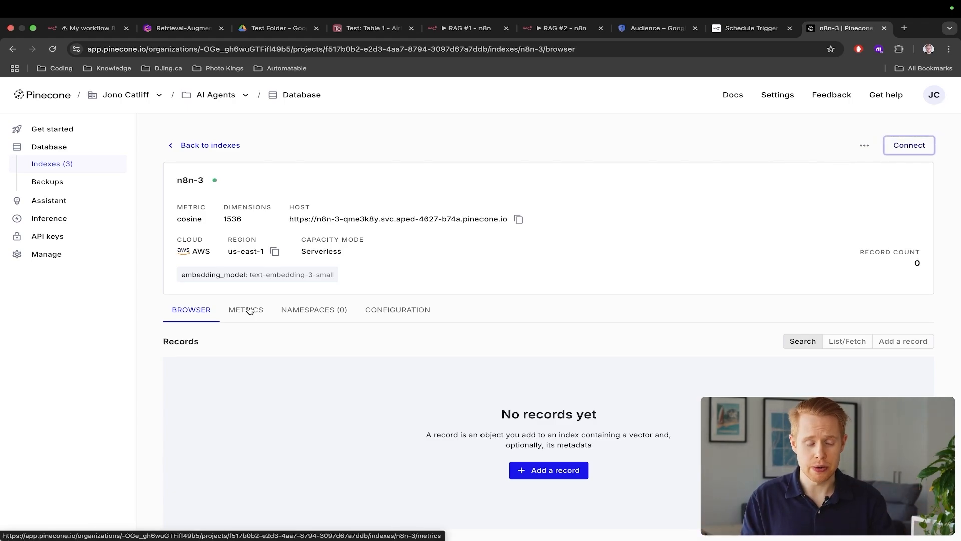
pyautogui.click(85, 27)
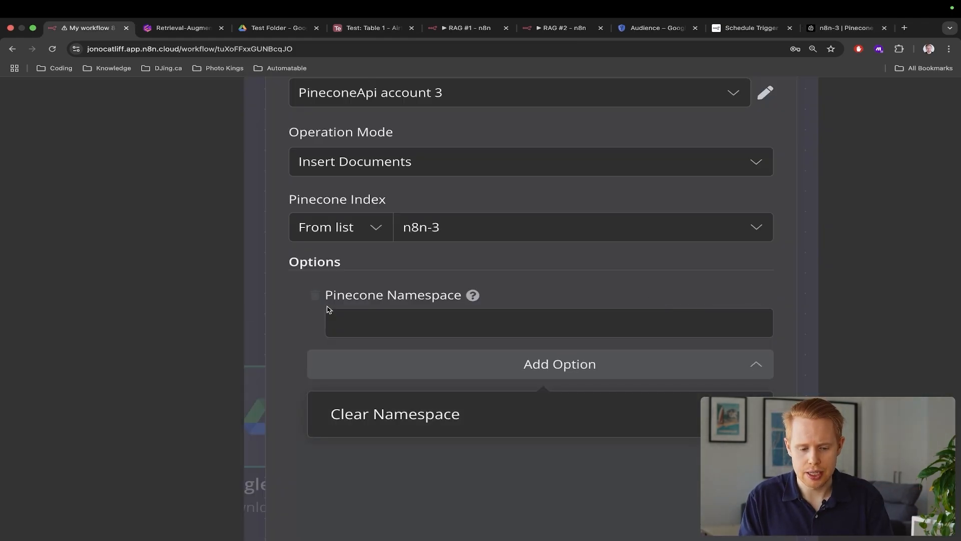
# Set the Pinecone Namespace to 'Sales' and return to the workflow canvas
pyautogui.click(399, 320)
pyautogui.write('Sales')
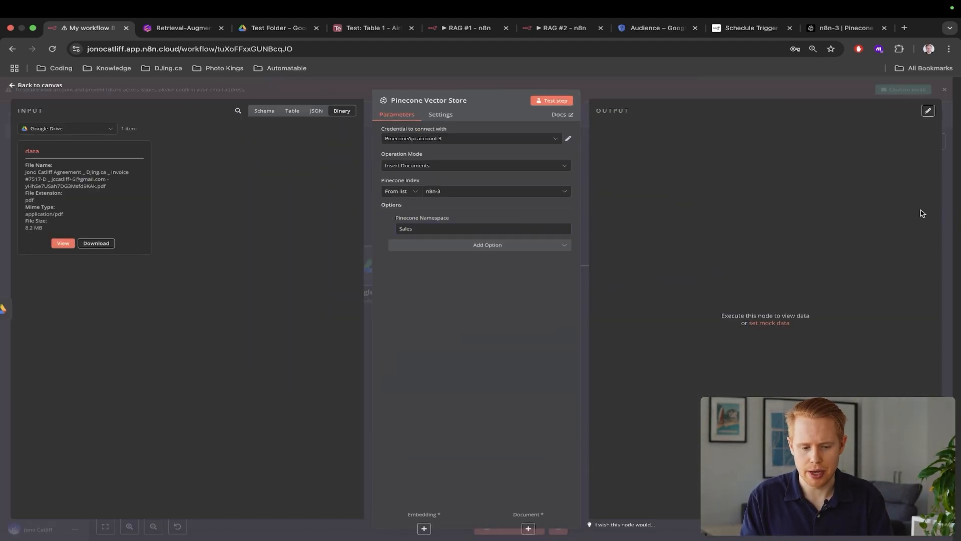
pyautogui.click(943, 202)
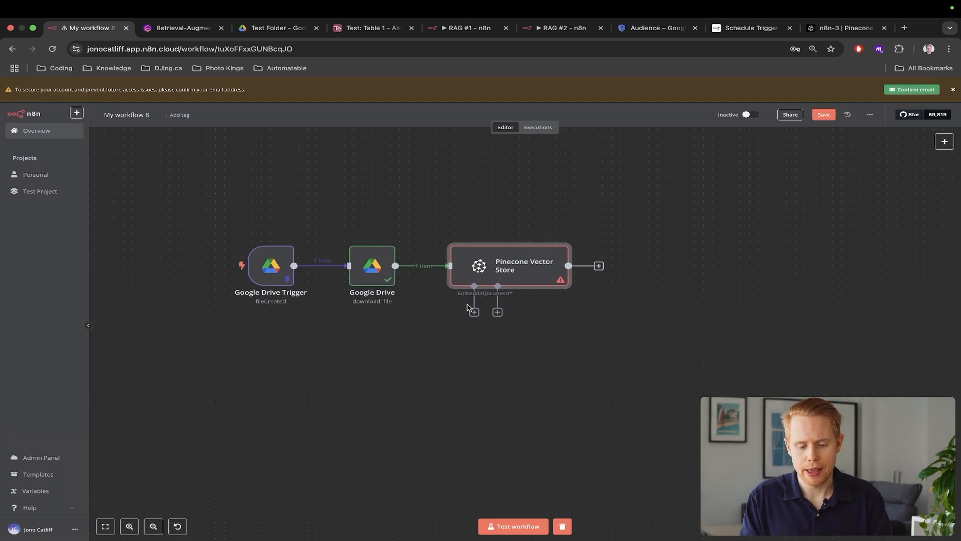
# Open the embeddings model choices and compare them against the n8n-3 index in Pinecone
pyautogui.scroll(5, 493, 303)
pyautogui.scroll(-2, 481, 312)
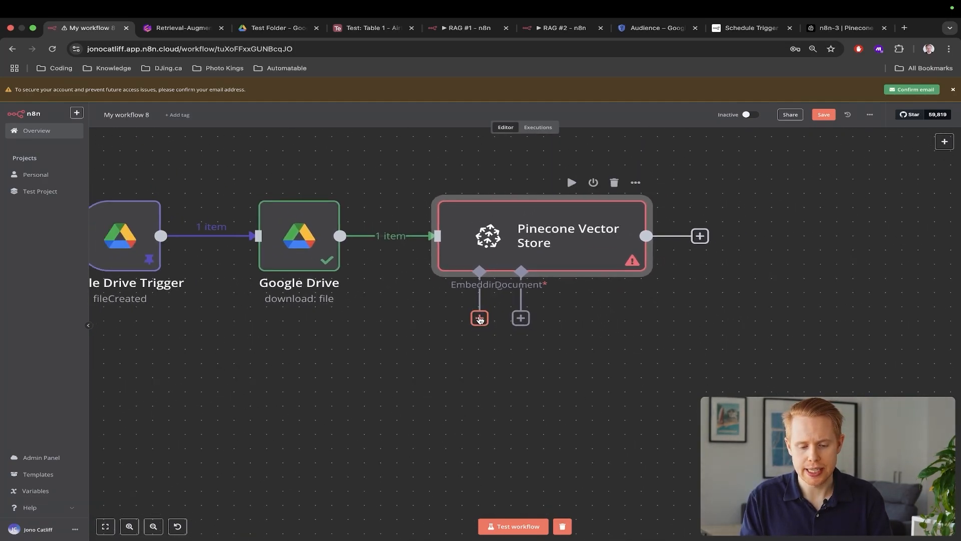
pyautogui.click(479, 319)
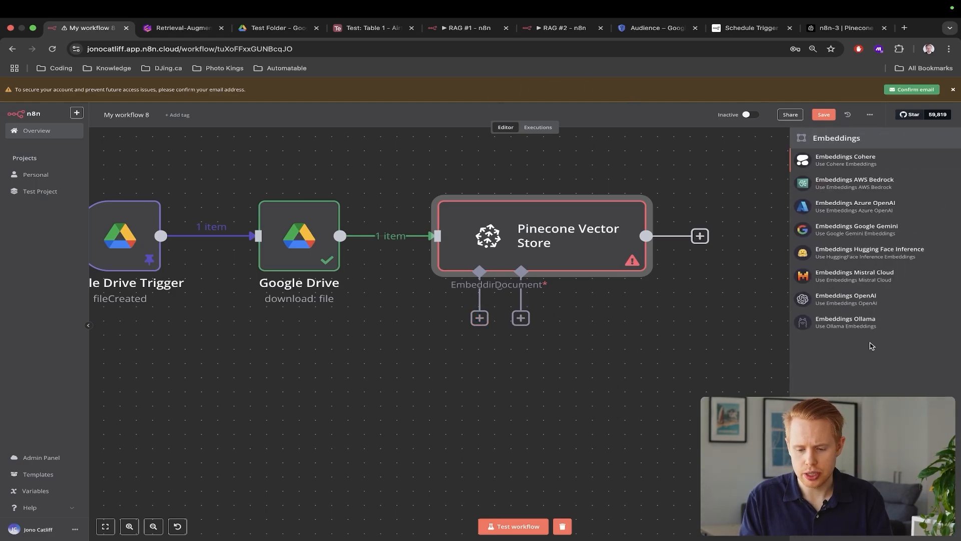
pyautogui.hotkey('ctrl', 'shift', 'Tab')
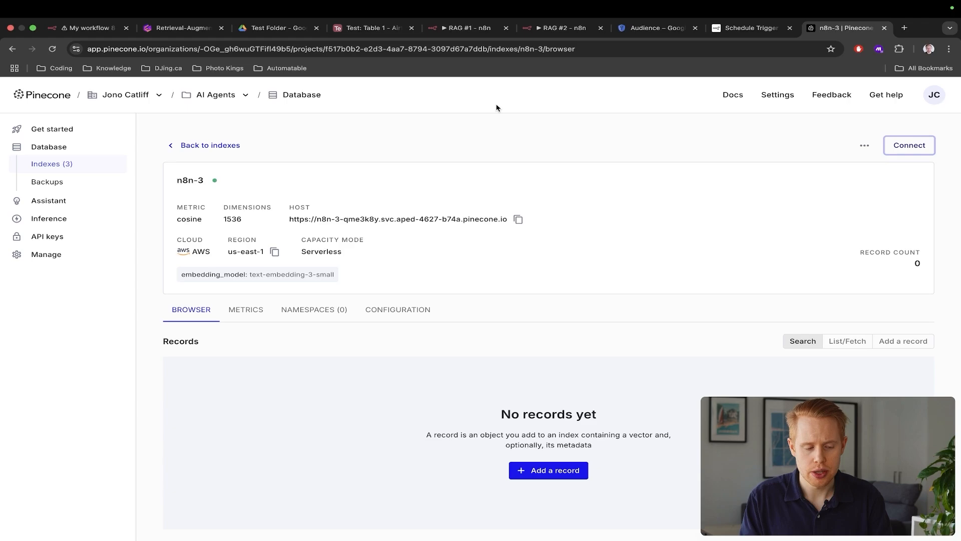
pyautogui.click(73, 155)
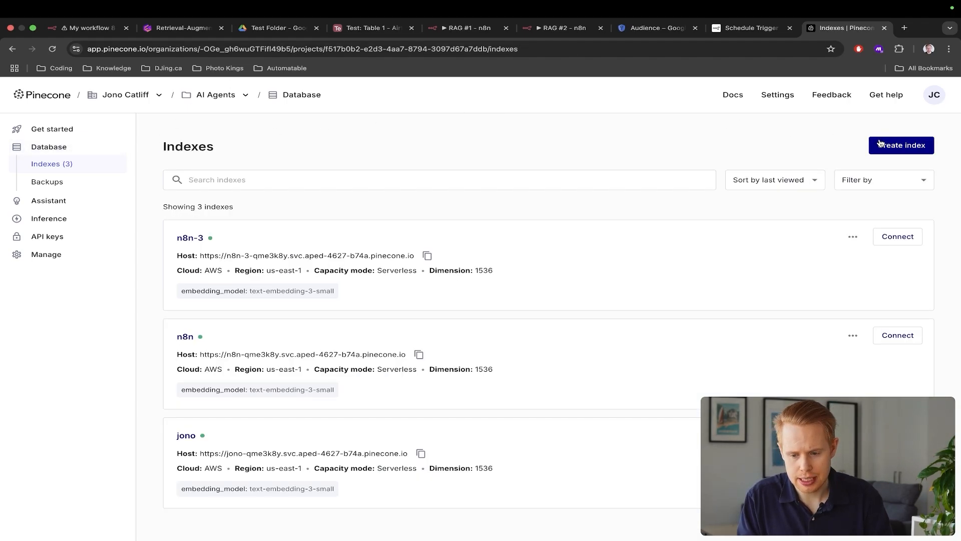
pyautogui.scroll(5, 263, 297)
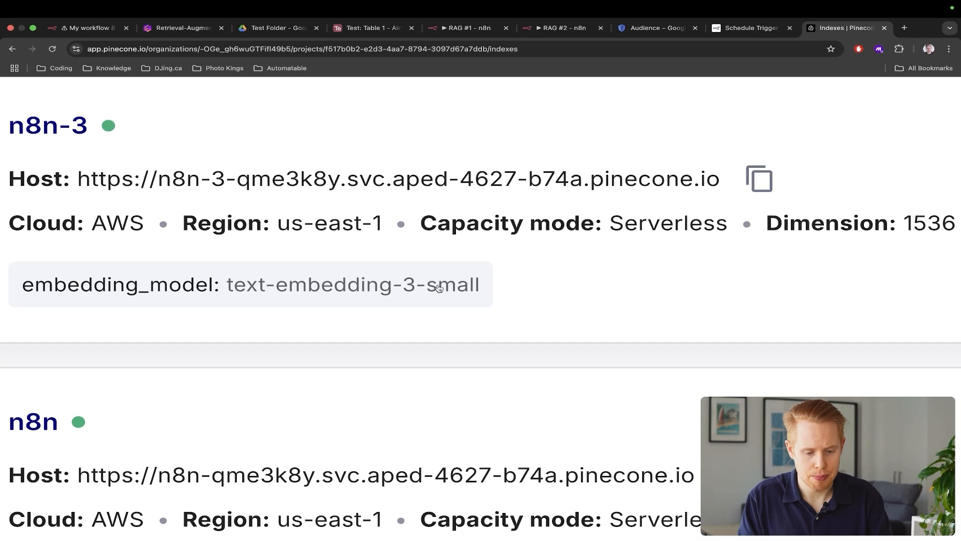
pyautogui.scroll(-5, 491, 290)
pyautogui.press('super+1')
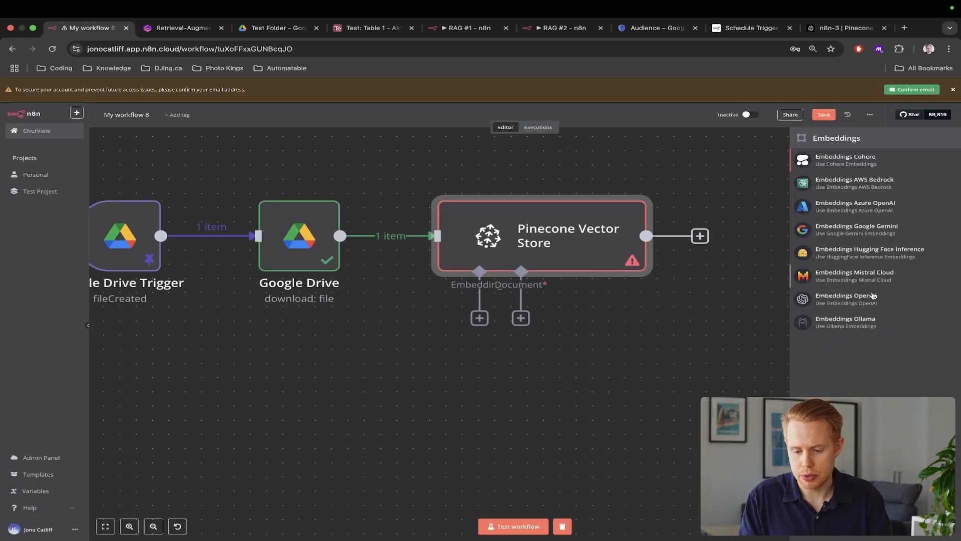
pyautogui.scroll(5, 874, 308)
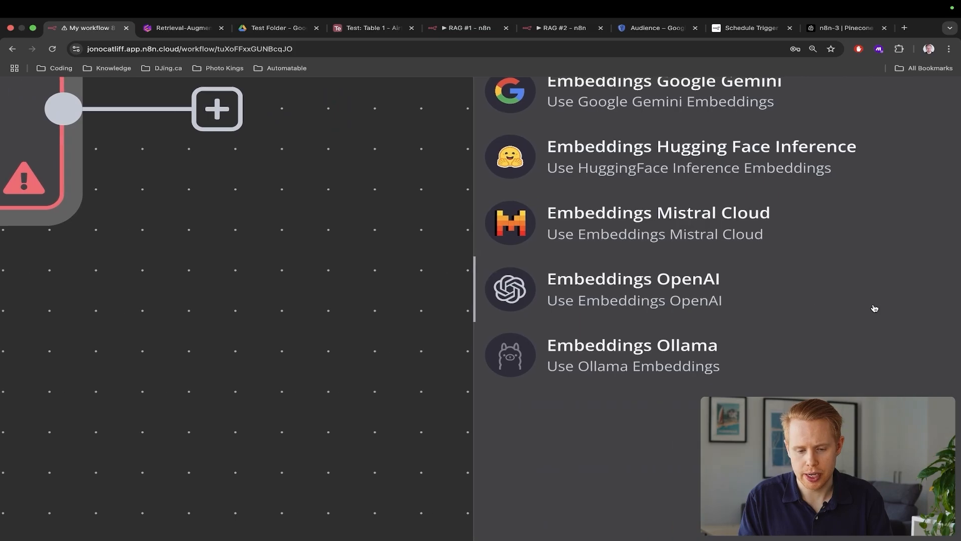
pyautogui.scroll(-5, 874, 307)
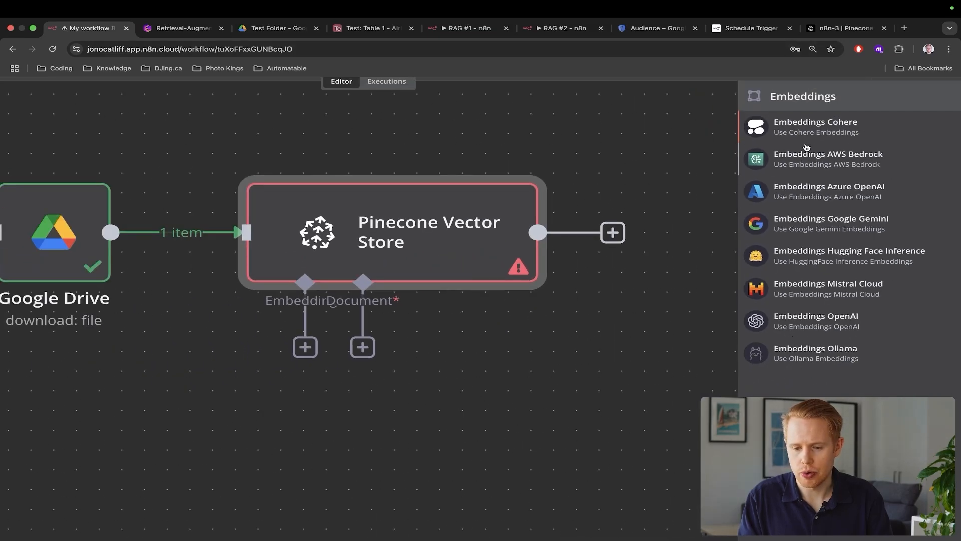
pyautogui.press('super+9')
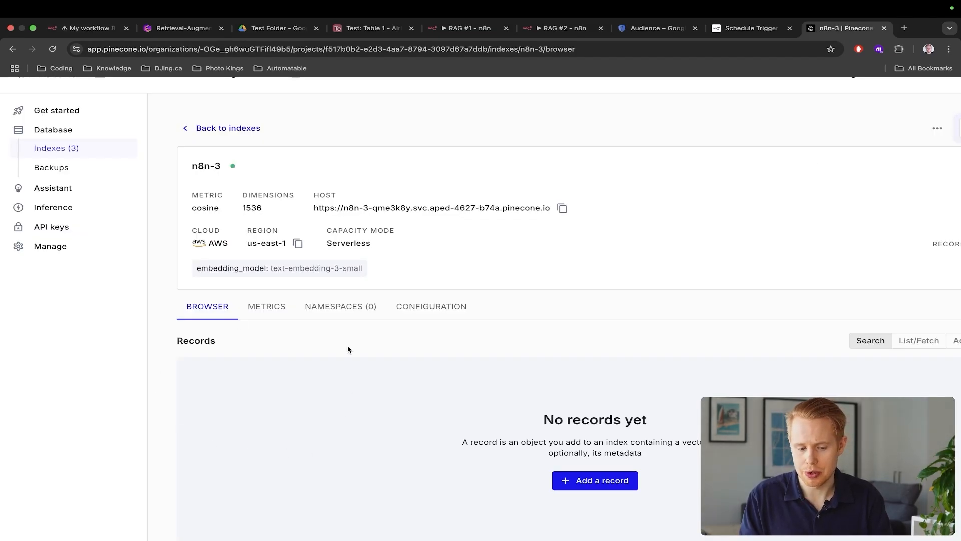
pyautogui.press('super+1')
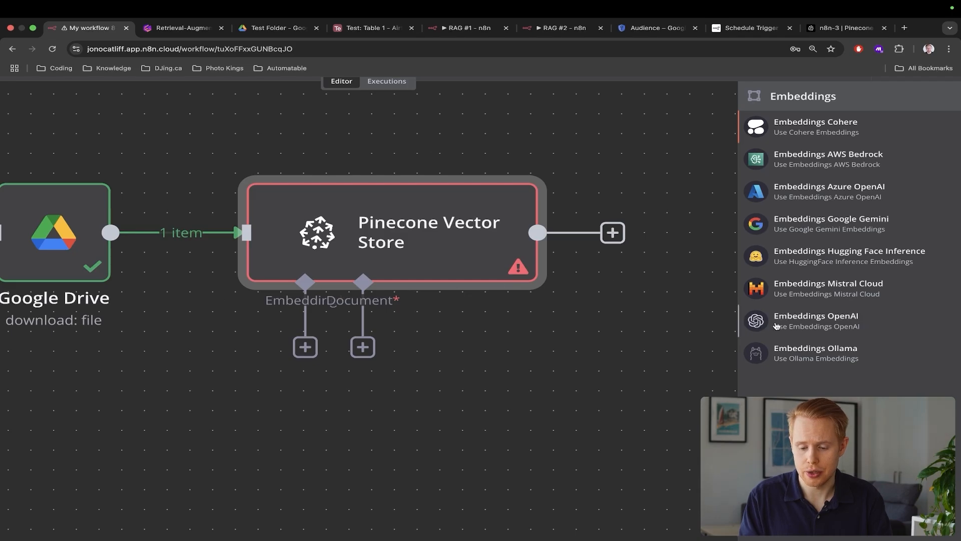
# Attach an Embeddings OpenAI node (text-embedding-3-small), move it left, and bring up the document loaders
pyautogui.click(801, 319)
pyautogui.scroll(-5, 211, 215)
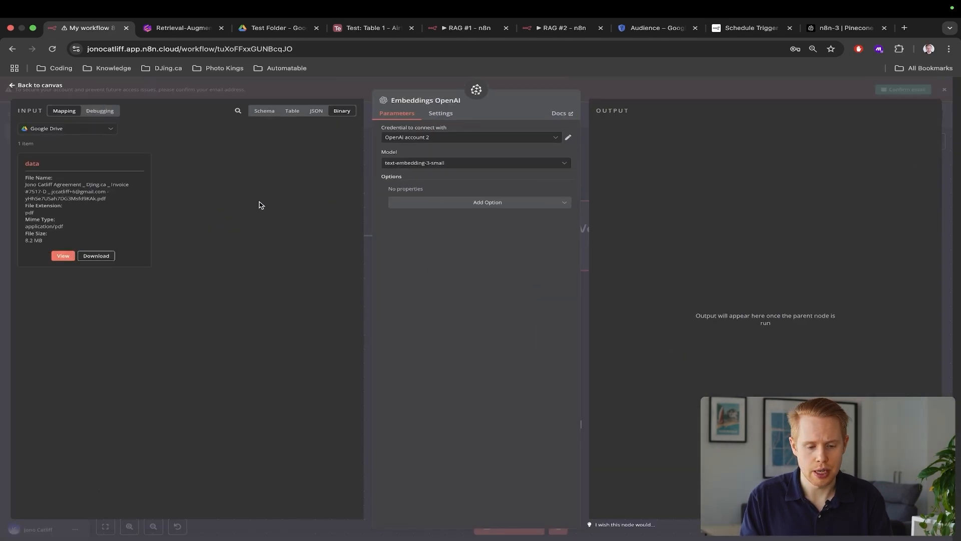
pyautogui.scroll(5, 393, 171)
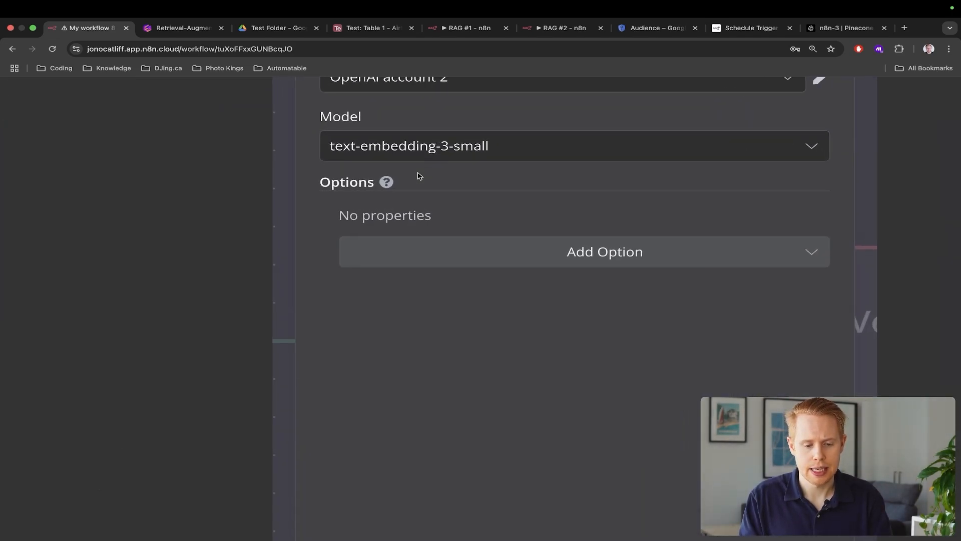
pyautogui.scroll(-5, 498, 152)
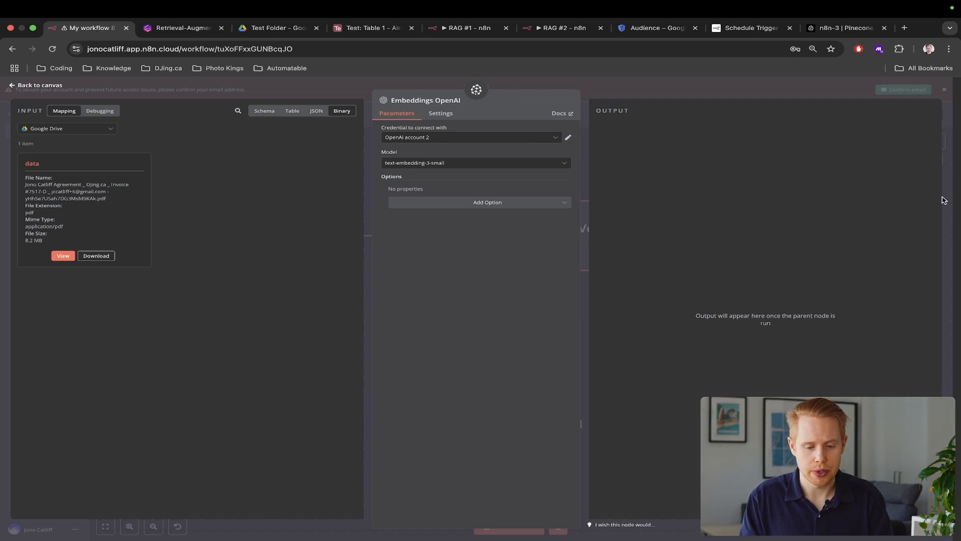
pyautogui.click(944, 201)
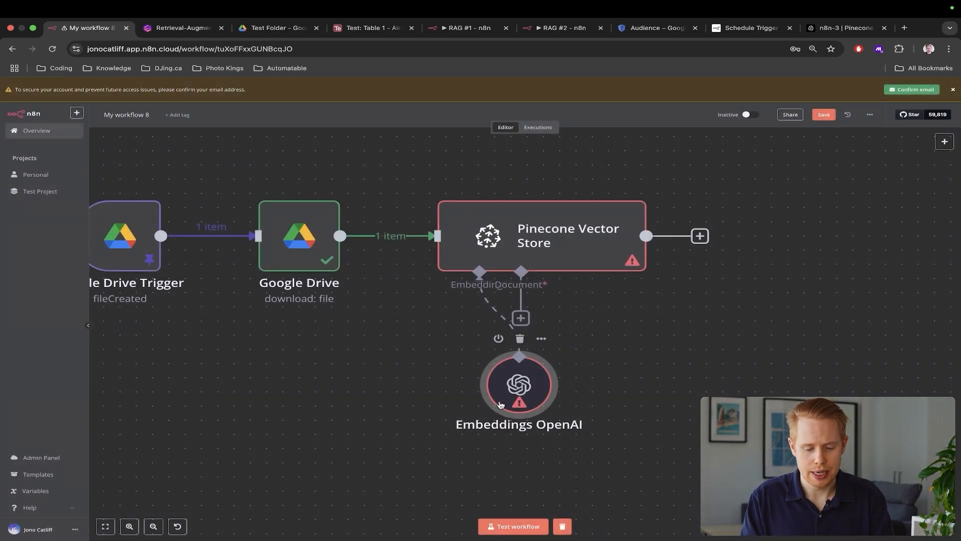
pyautogui.moveTo(434, 389); pyautogui.dragTo(320, 376)
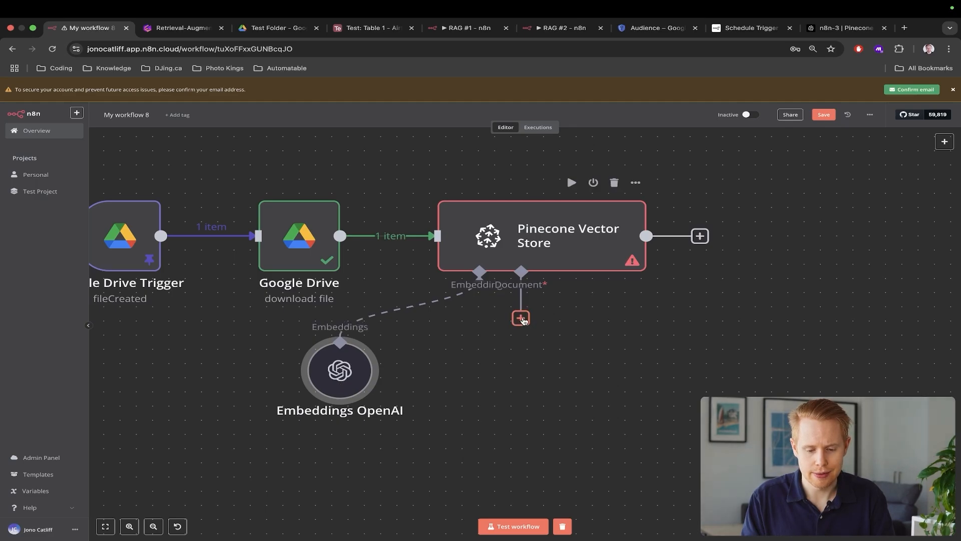
pyautogui.click(520, 318)
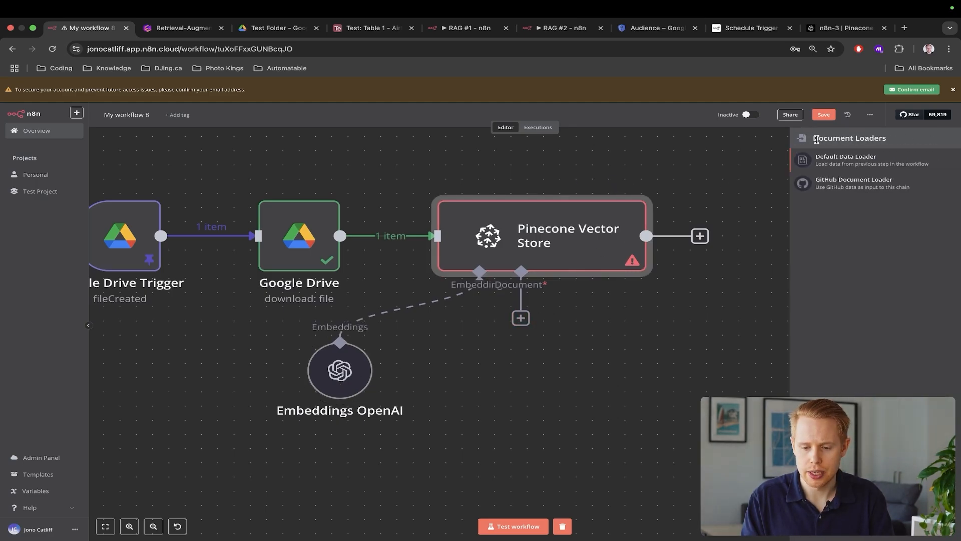
pyautogui.moveTo(814, 139); pyautogui.dragTo(935, 142)
pyautogui.hotkey('ctrl', 'Tab')
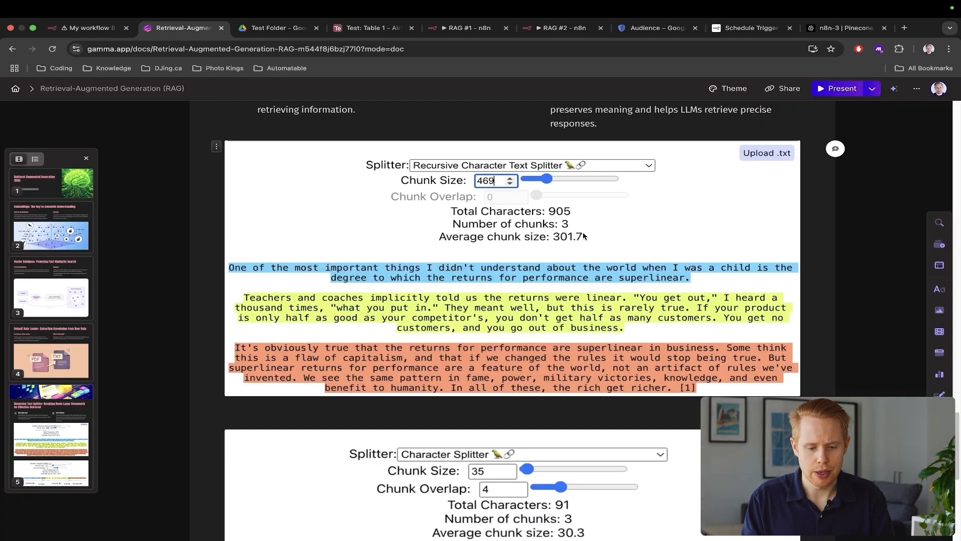
pyautogui.scroll(15, 584, 236)
pyautogui.scroll(9, 583, 237)
pyautogui.scroll(-5, 584, 235)
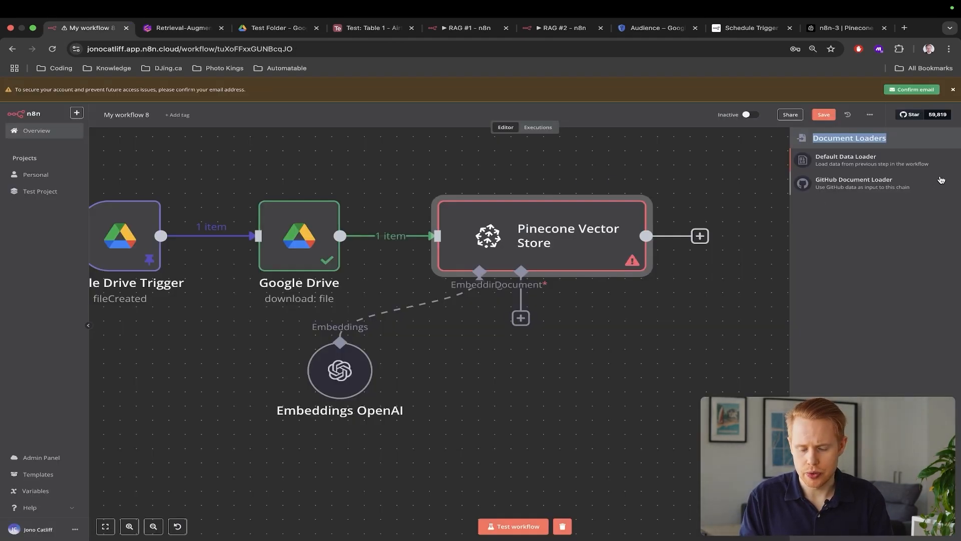
# Add a Default Data Loader to the vector store with Type of Data set to Binary
pyautogui.click(824, 159)
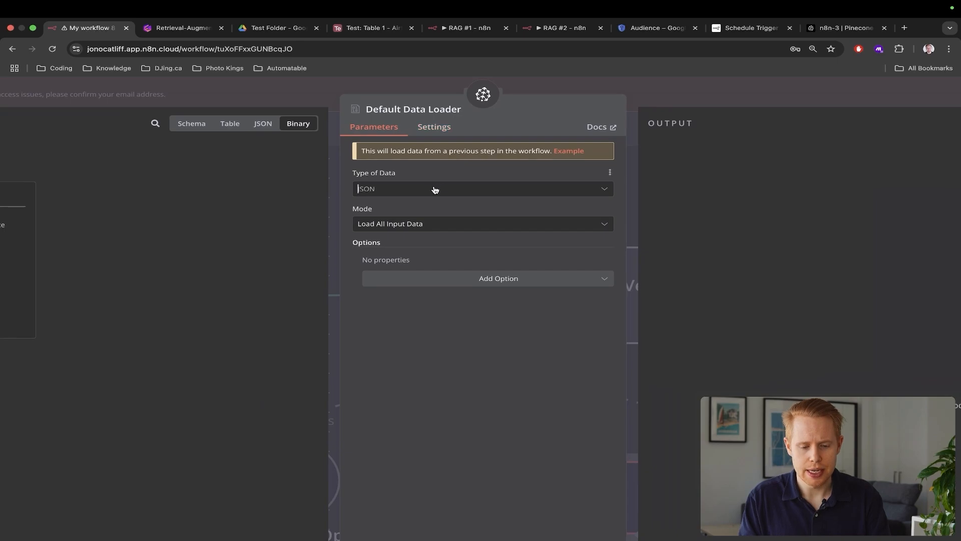
pyautogui.click(434, 189)
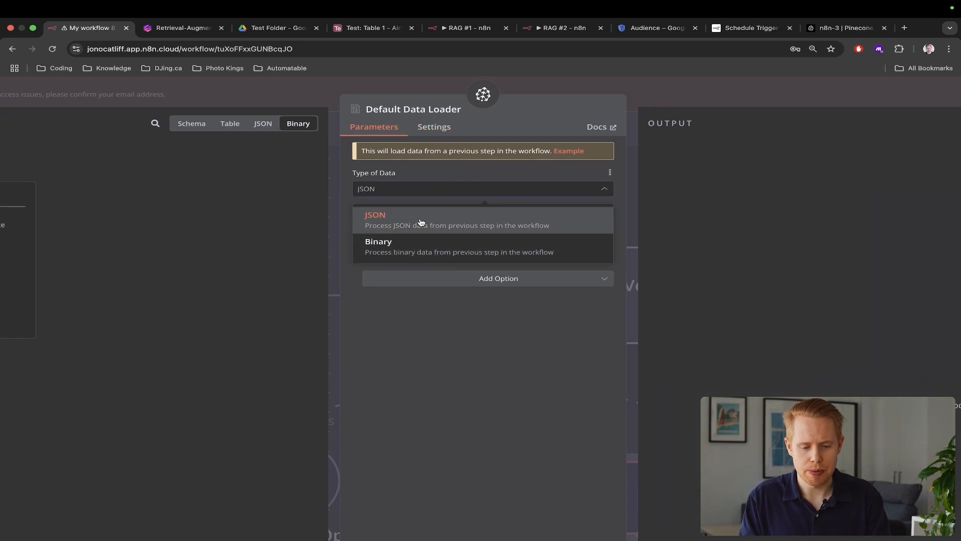
pyautogui.click(414, 247)
pyautogui.hscroll(3, 461, 191)
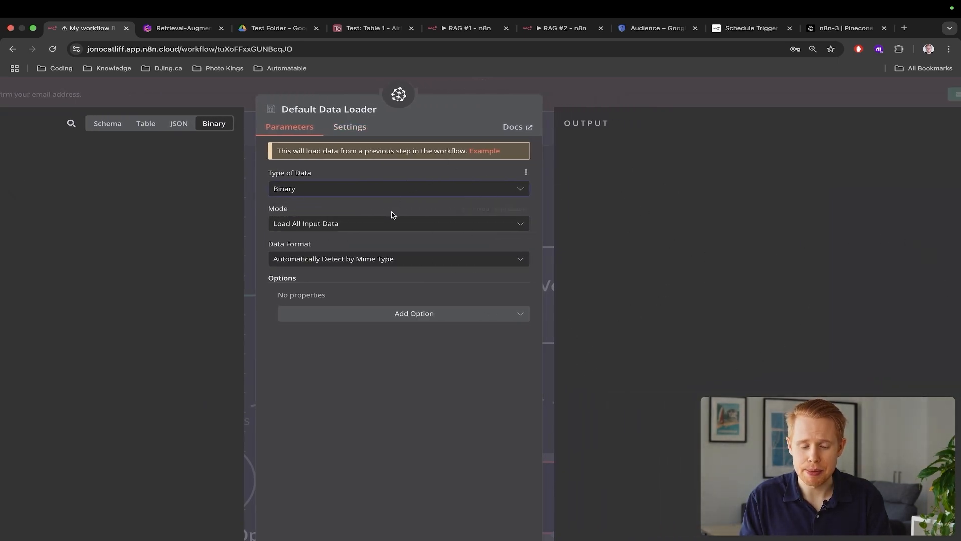
pyautogui.hotkey('ctrl', 'shift', 'Tab')
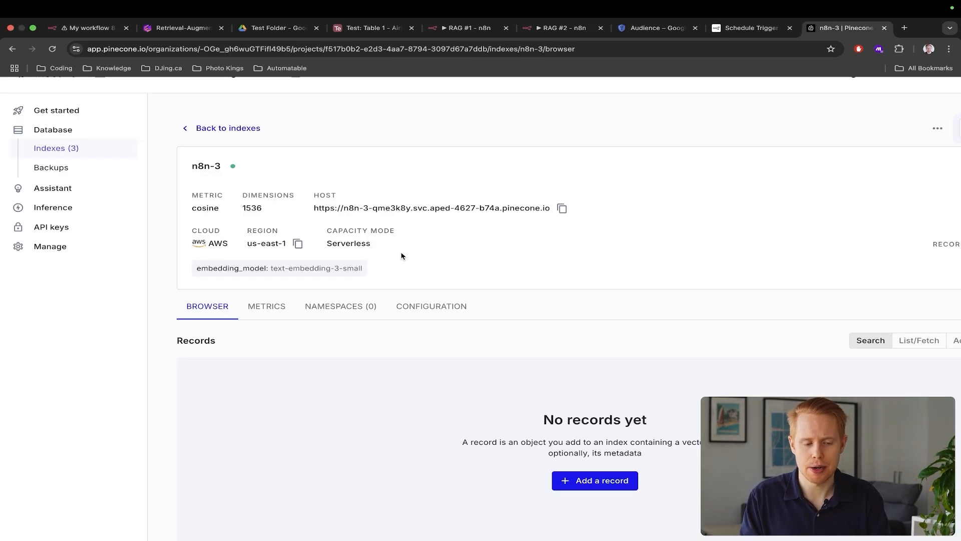
pyautogui.scroll(-2, 402, 256)
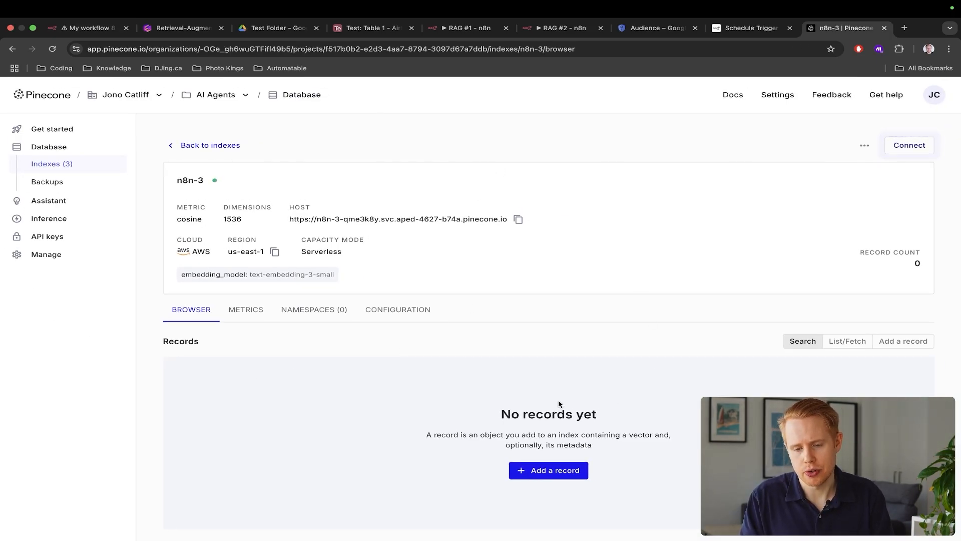
pyautogui.hotkey('ctrl', 'Tab')
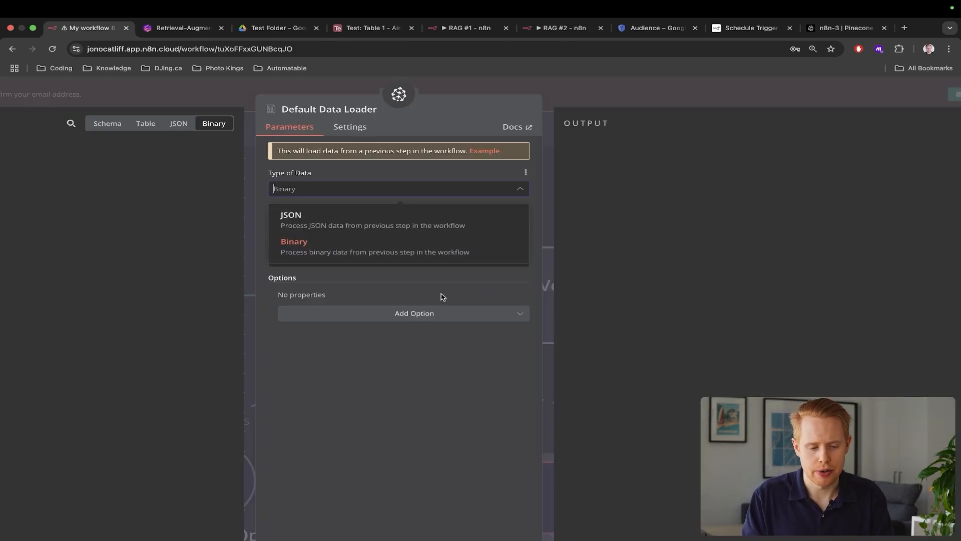
pyautogui.click(370, 255)
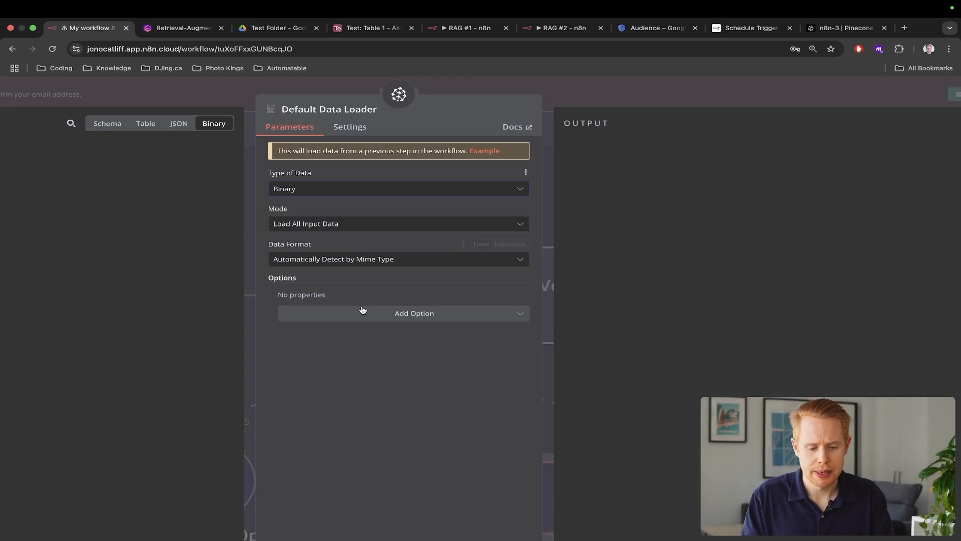
pyautogui.scroll(-3, 362, 309)
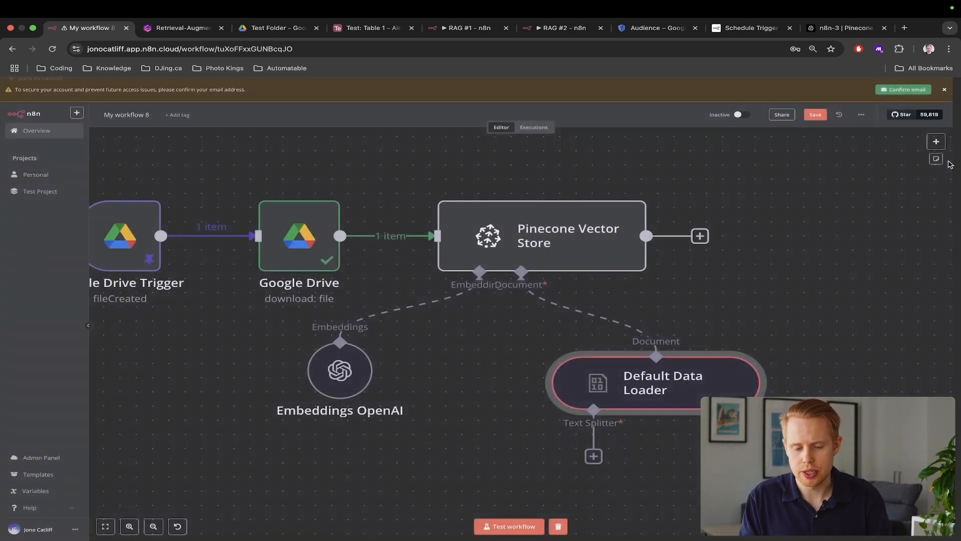
pyautogui.click(952, 166)
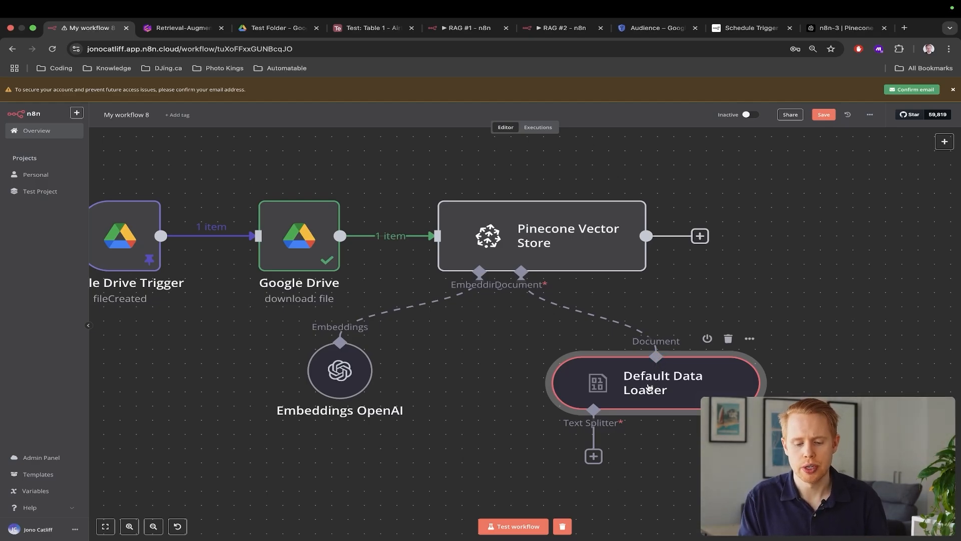
# Nudge the Default Data Loader node up and bring up its text splitter choices
pyautogui.moveTo(649, 387); pyautogui.dragTo(642, 373)
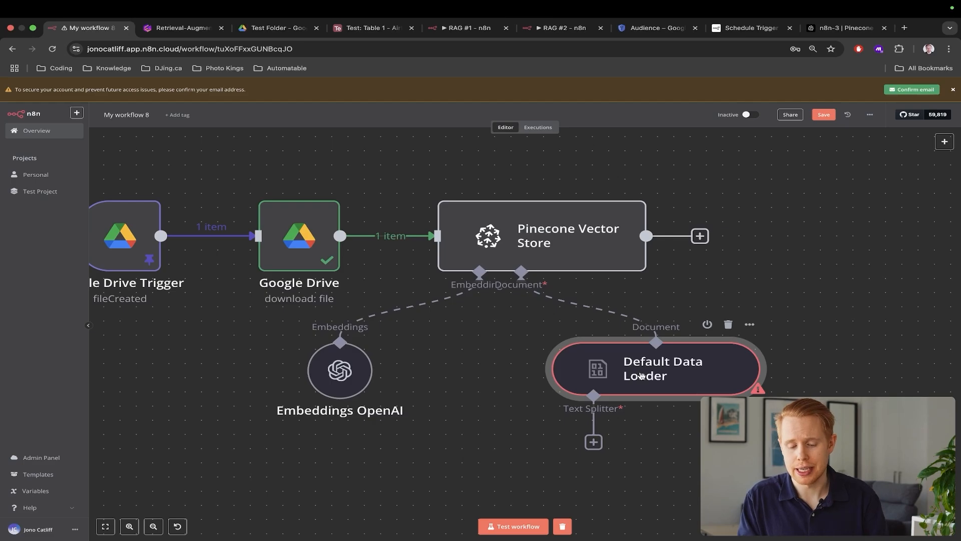
pyautogui.scroll(-2, 666, 375)
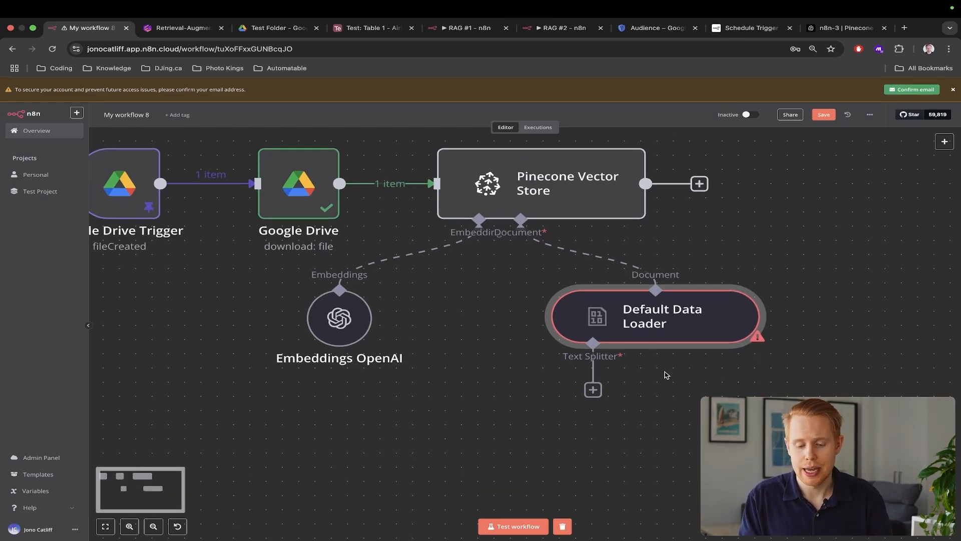
pyautogui.click(593, 392)
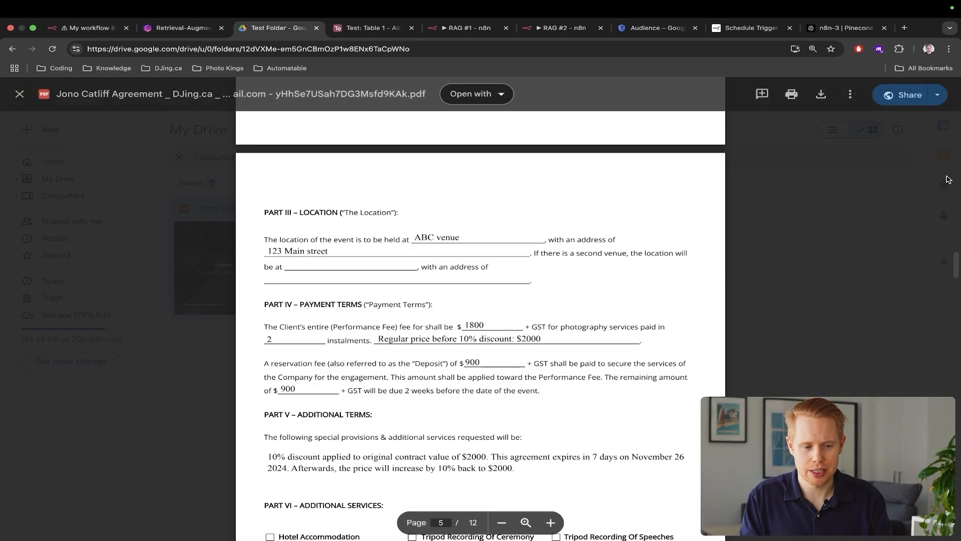
# Highlight the payment terms paragraph on page 5 of the agreement PDF in Drive
pyautogui.scroll(-2, 516, 345)
pyautogui.scroll(2, 518, 351)
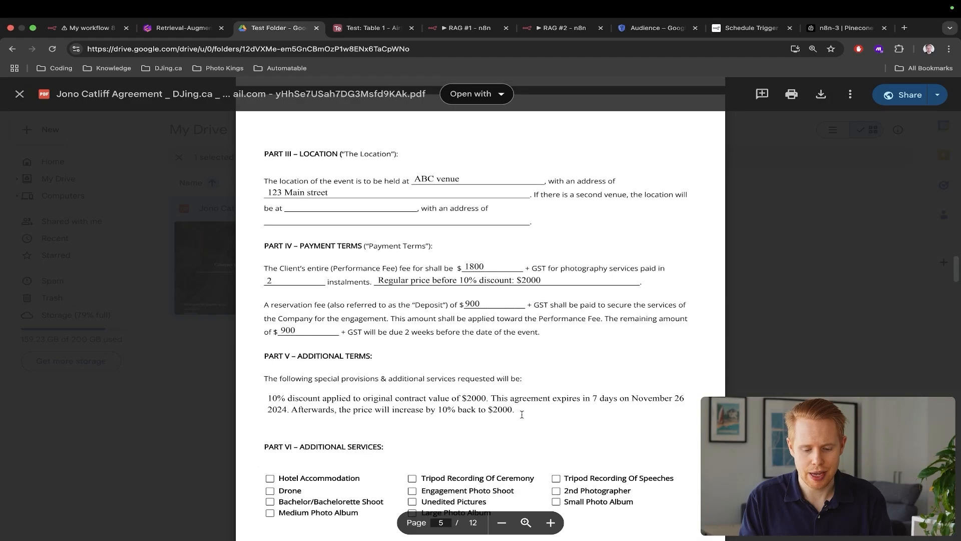
pyautogui.moveTo(522, 415); pyautogui.dragTo(253, 150)
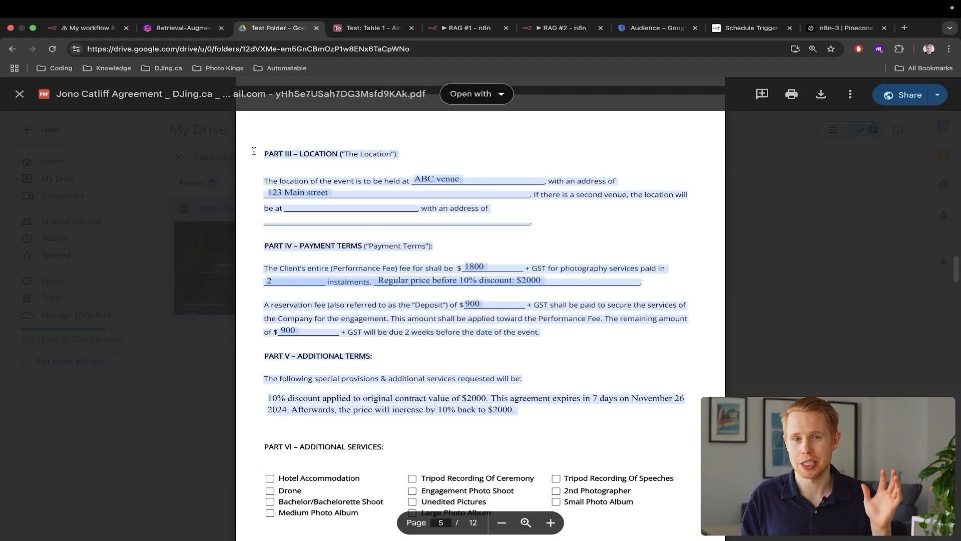
pyautogui.click(304, 199)
pyautogui.tripleClick(642, 283)
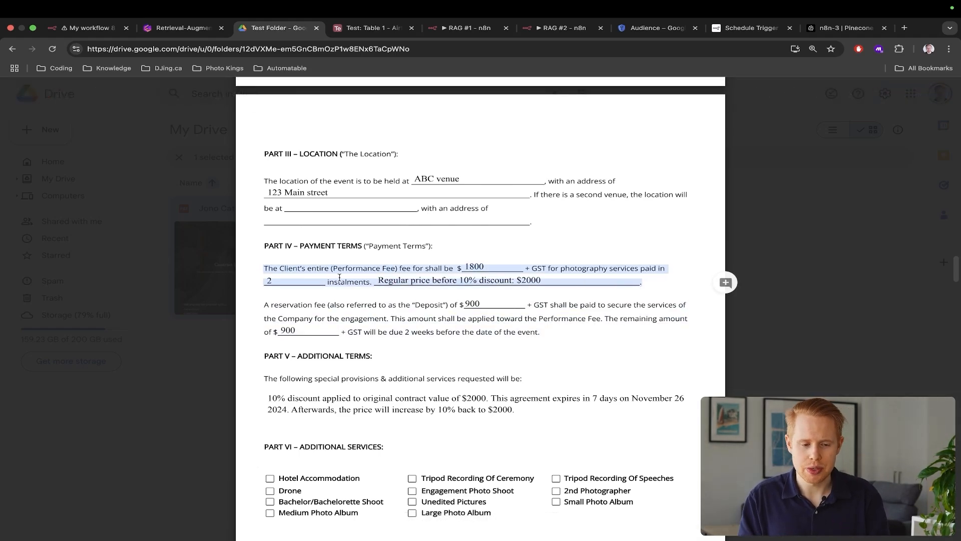
pyautogui.hotkey('ctrl', 'shift', 'Tab')
# Scroll the Gamma document down to the Recursive Text Splitter demo
pyautogui.scroll(-10, 424, 355)
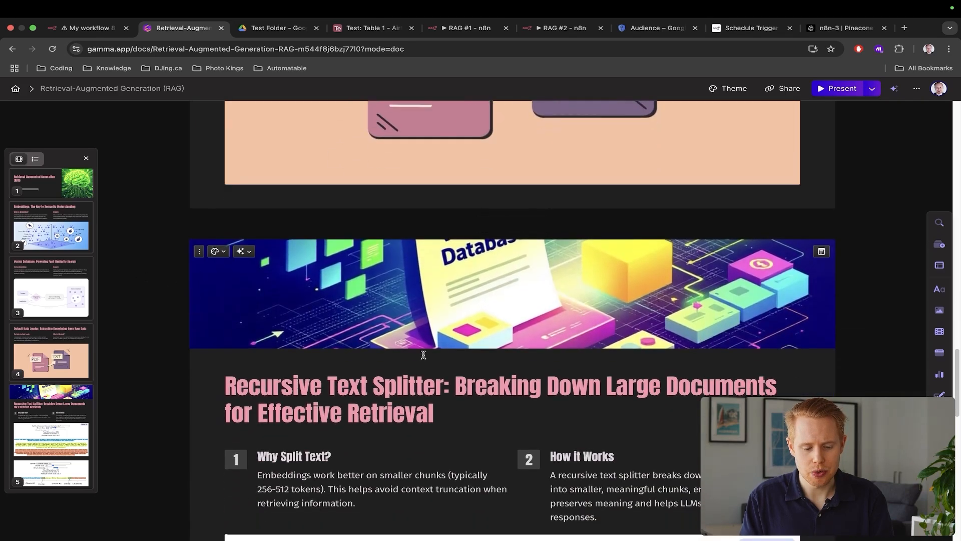
pyautogui.scroll(-1, 422, 311)
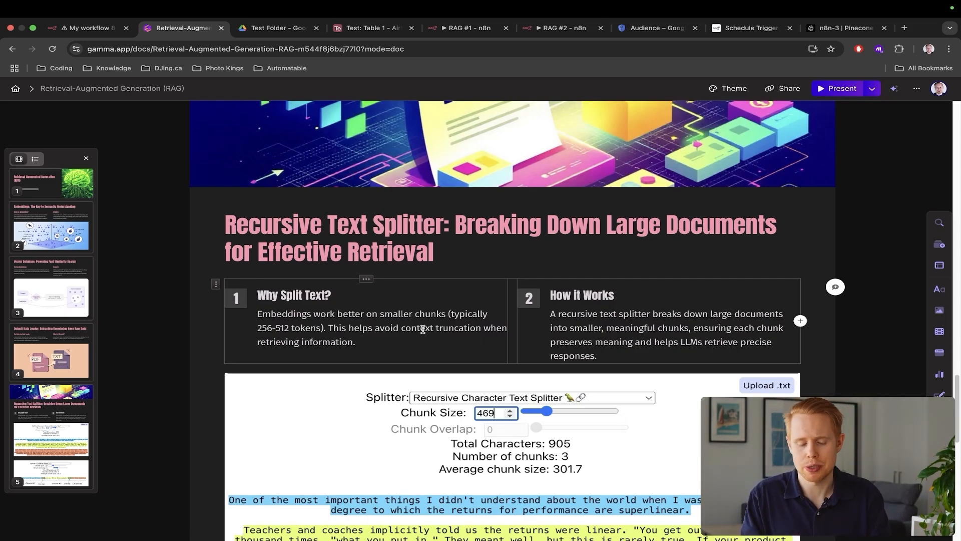
pyautogui.scroll(-5, 423, 328)
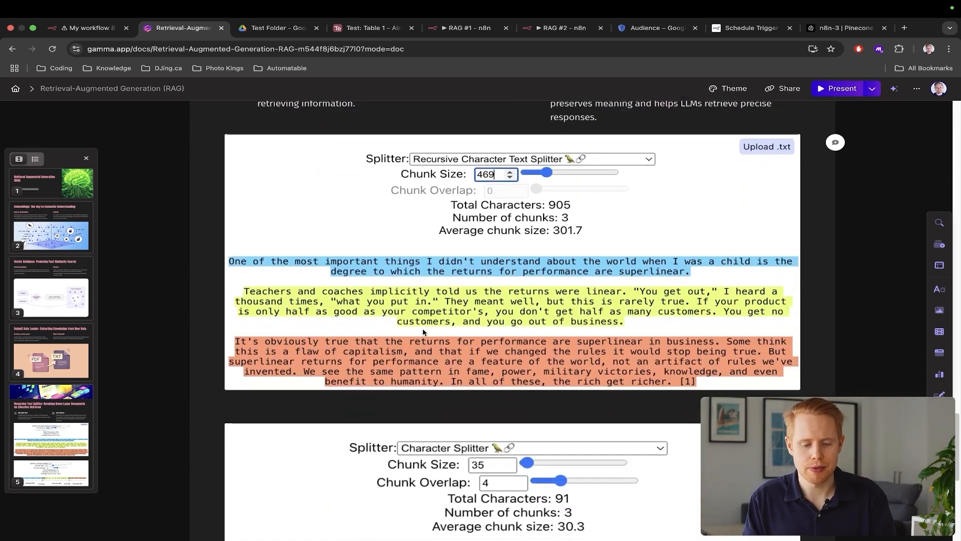
# Attach a Recursive Character Text Splitter to the Default Data Loader in n8n
pyautogui.hotkey('ctrl', 'shift', 'Tab')
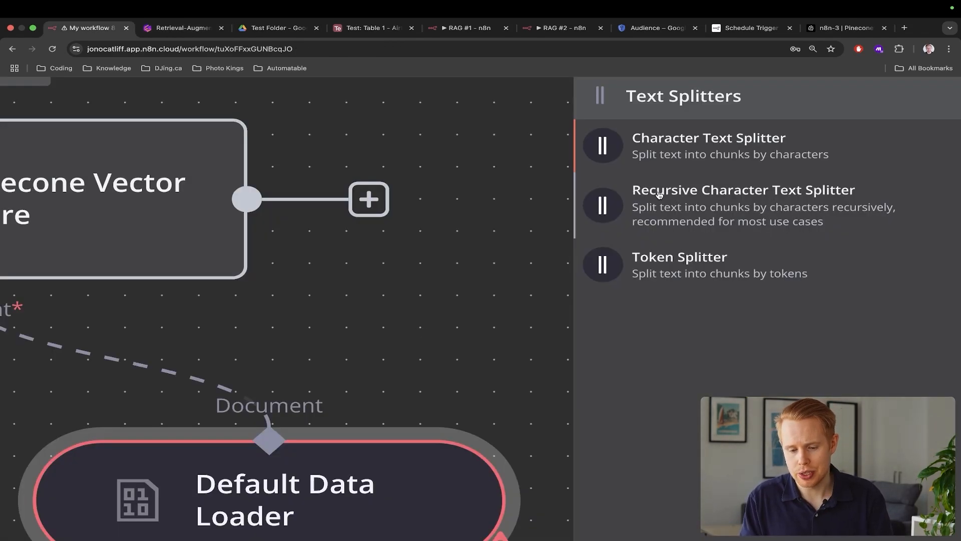
pyautogui.scroll(-5, 659, 196)
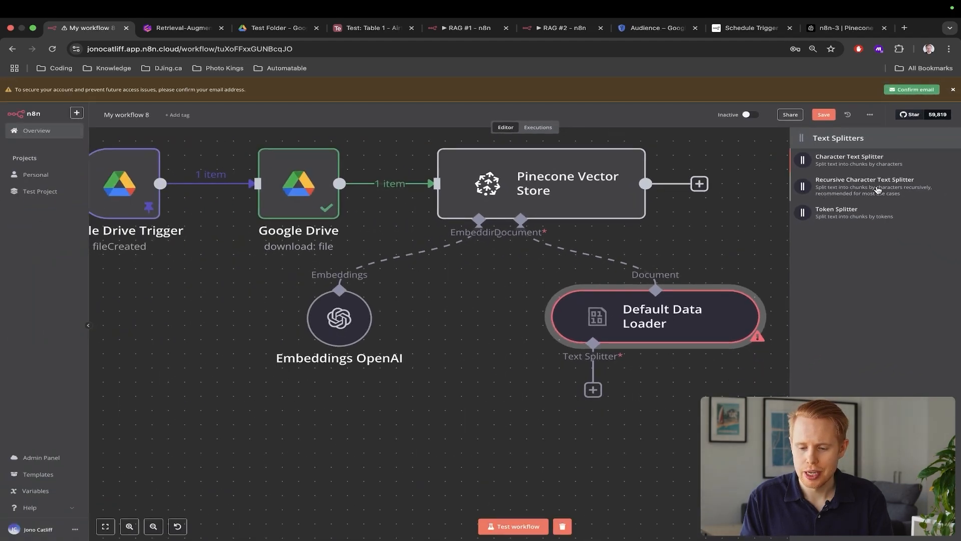
pyautogui.click(877, 190)
pyautogui.hotkey('ctrl', 'Tab')
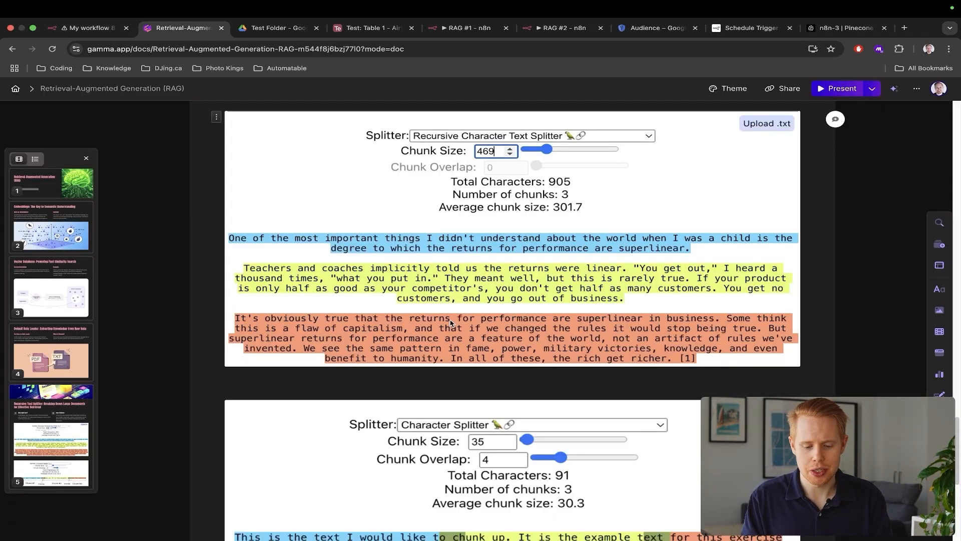
# Show chunk overlap in Gamma's Character Splitter demo, then return to the splitter settings
pyautogui.scroll(1, 451, 323)
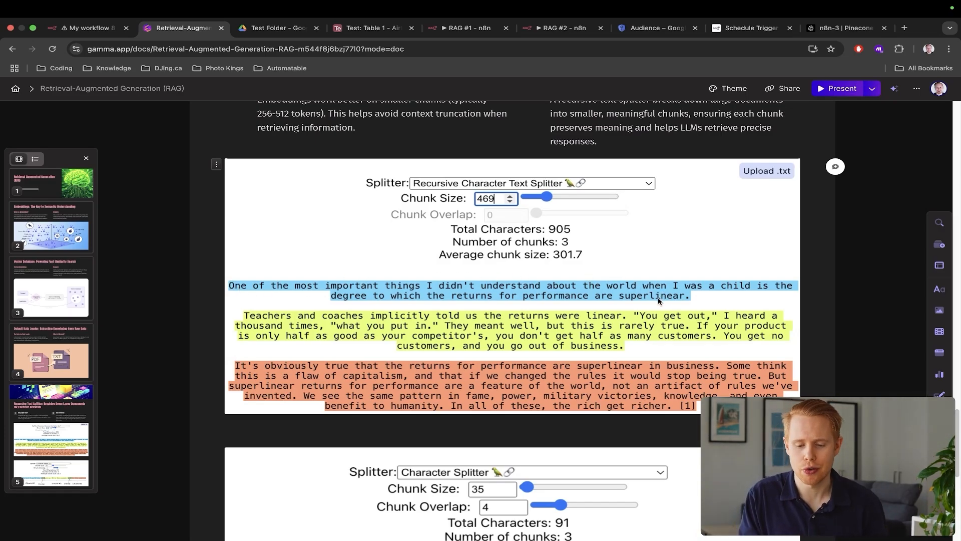
pyautogui.scroll(-5, 653, 299)
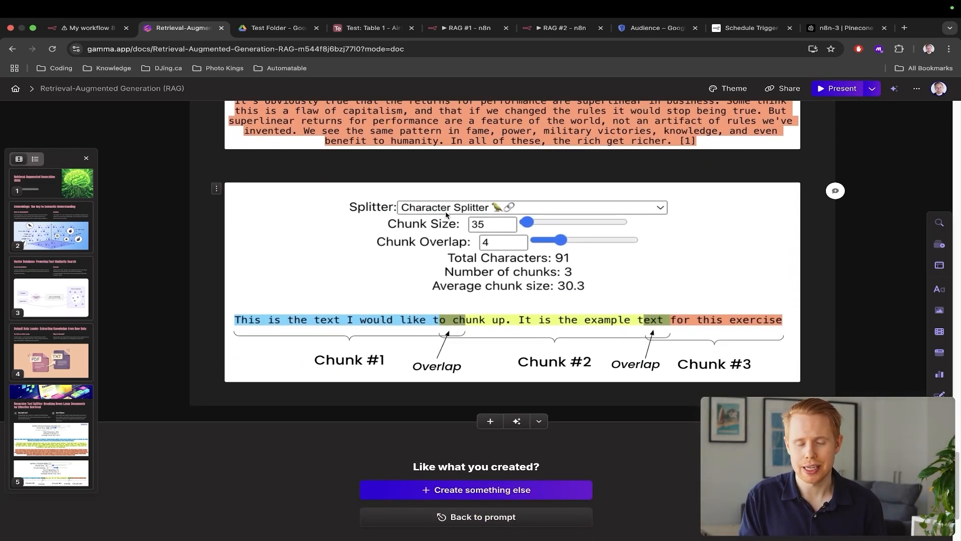
pyautogui.scroll(5, 422, 367)
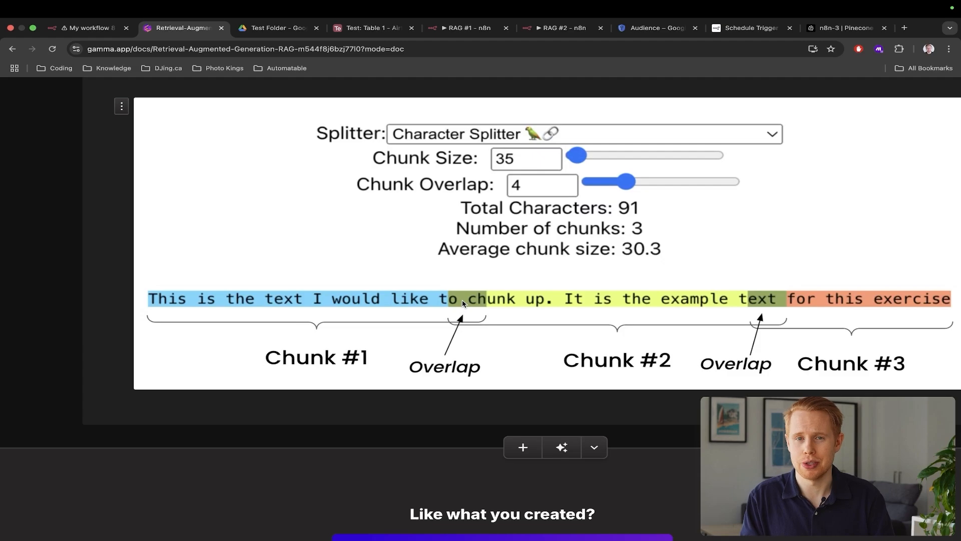
pyautogui.hotkey('ctrl', 'shift', 'Tab')
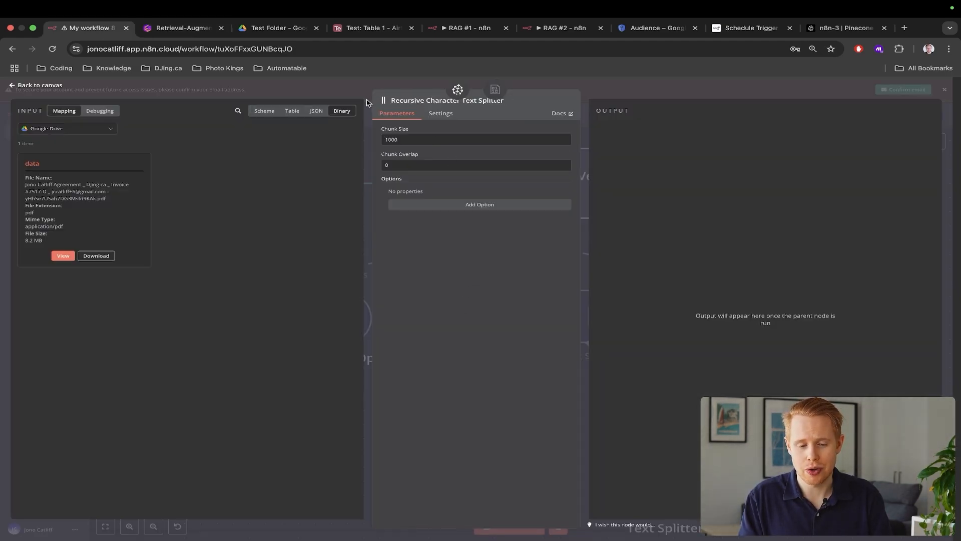
# Save and test-run the workflow, producing 32 items from the Pinecone Vector Store
pyautogui.click(955, 123)
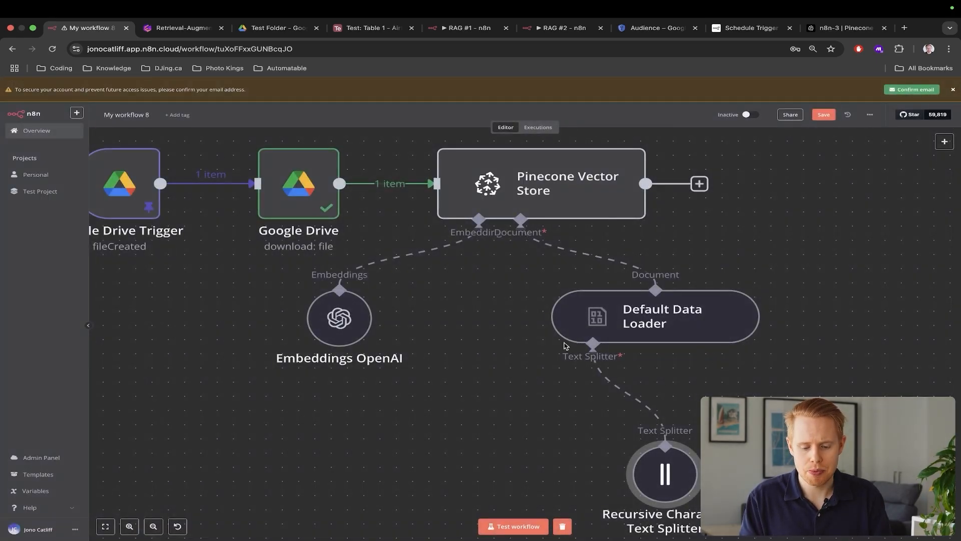
pyautogui.scroll(-1, 566, 346)
pyautogui.scroll(-5, 564, 345)
pyautogui.press('super+s')
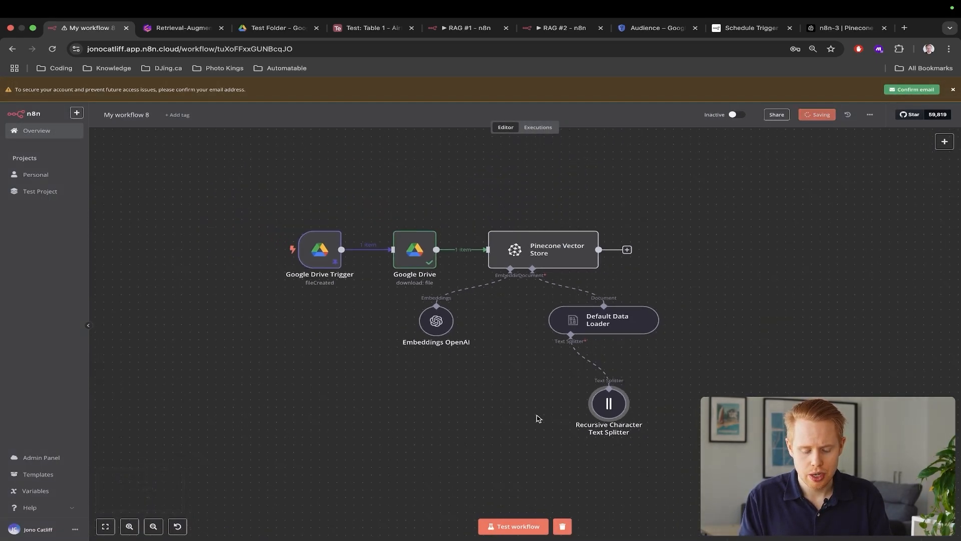
pyautogui.click(523, 524)
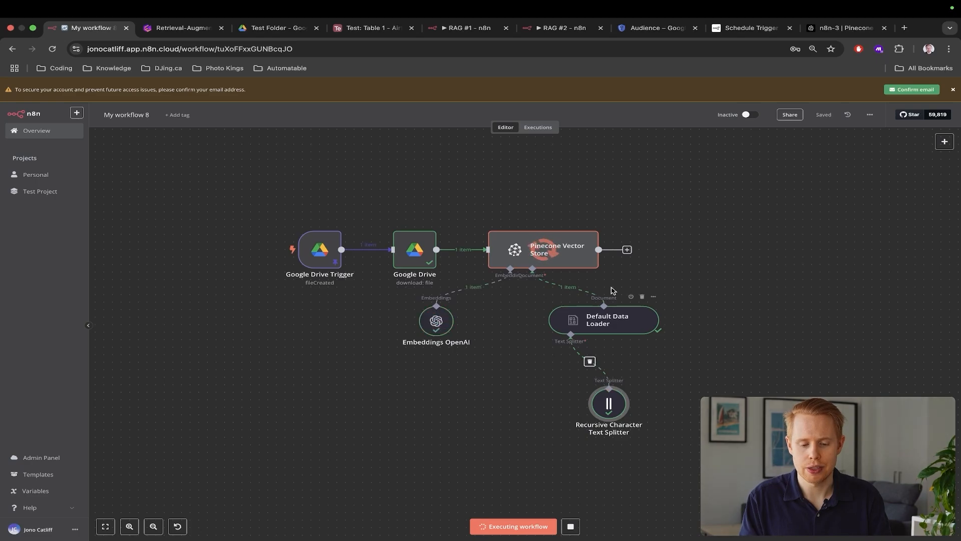
pyautogui.scroll(3, 614, 288)
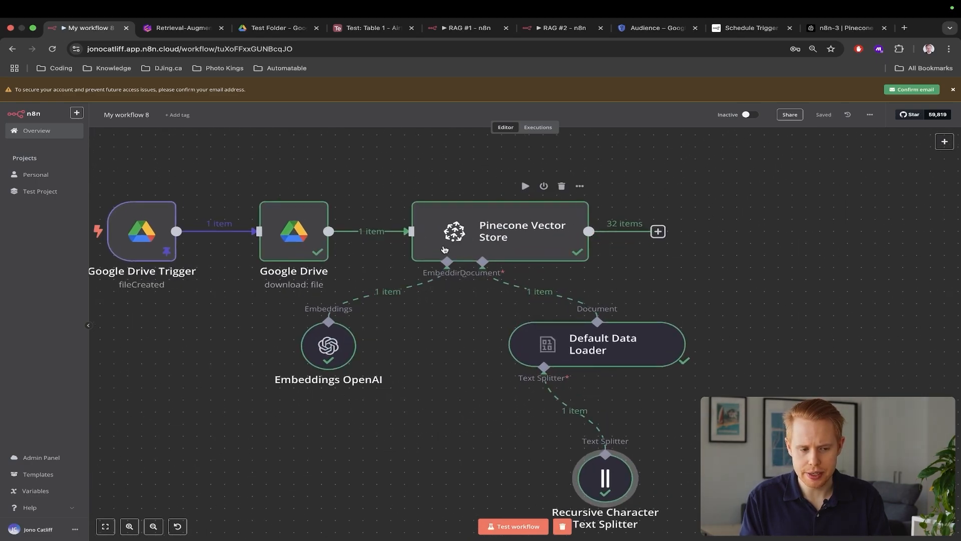
pyautogui.hotkey('ctrl', 'shift', 'Tab')
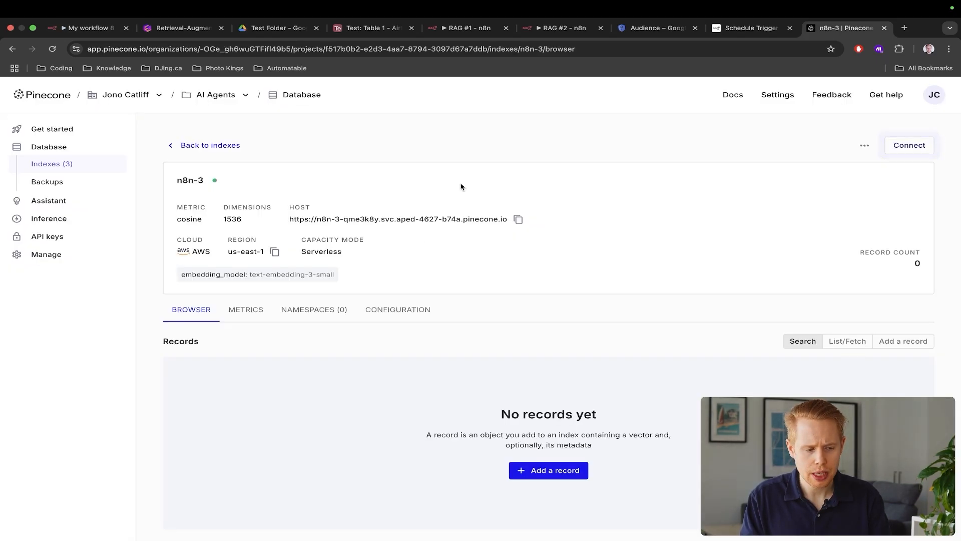
# Refresh the n8n-3 index and compare its new records with the source contract PDF
pyautogui.press('super+r')
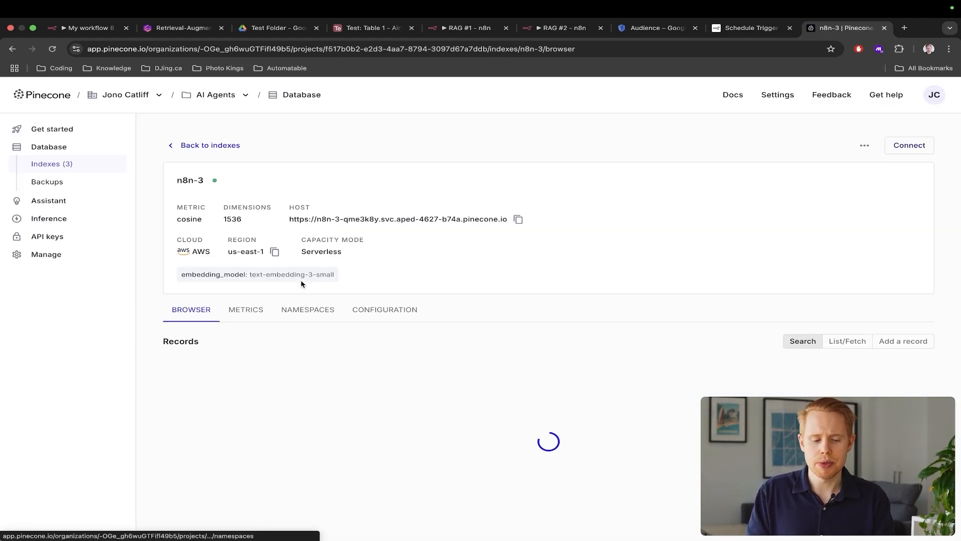
pyautogui.doubleClick(186, 340)
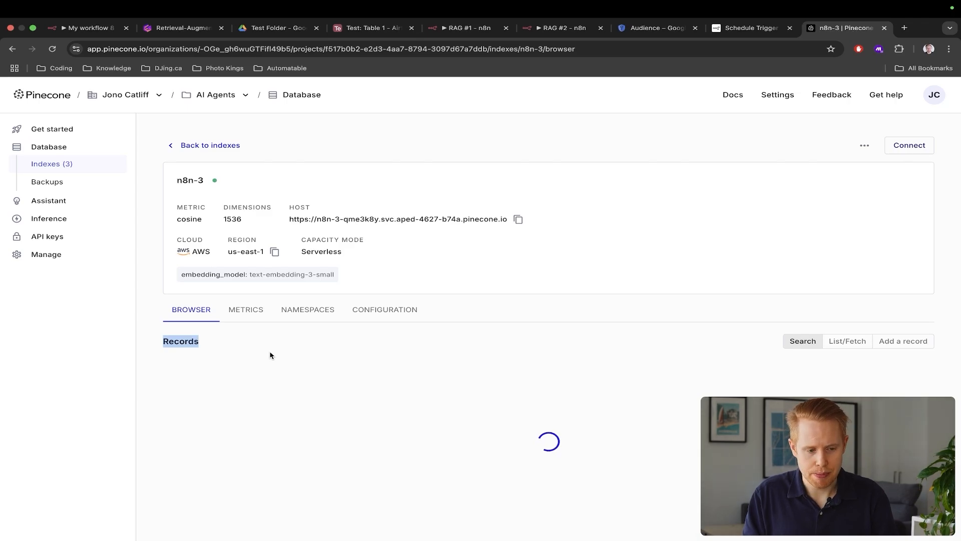
pyautogui.scroll(-4, 270, 356)
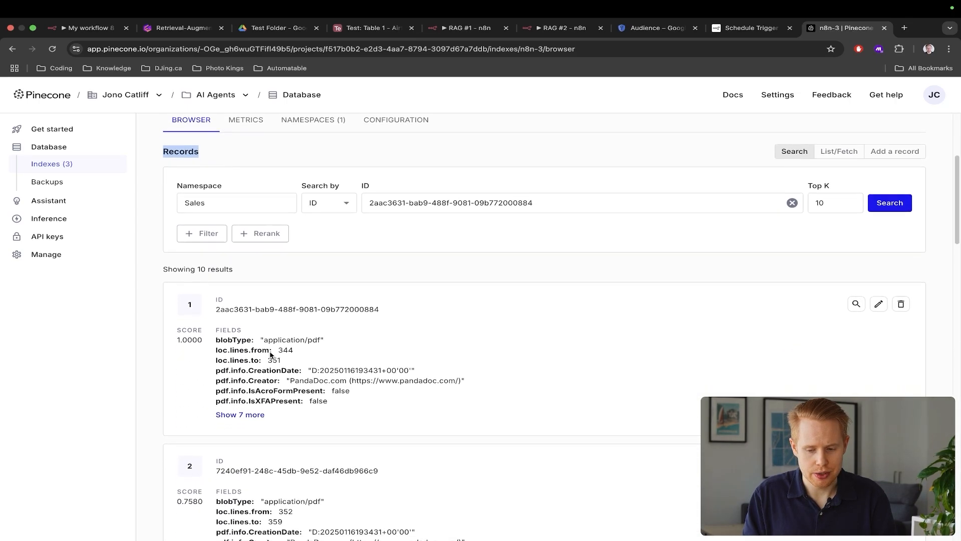
pyautogui.scroll(4, 270, 356)
pyautogui.press('super+3')
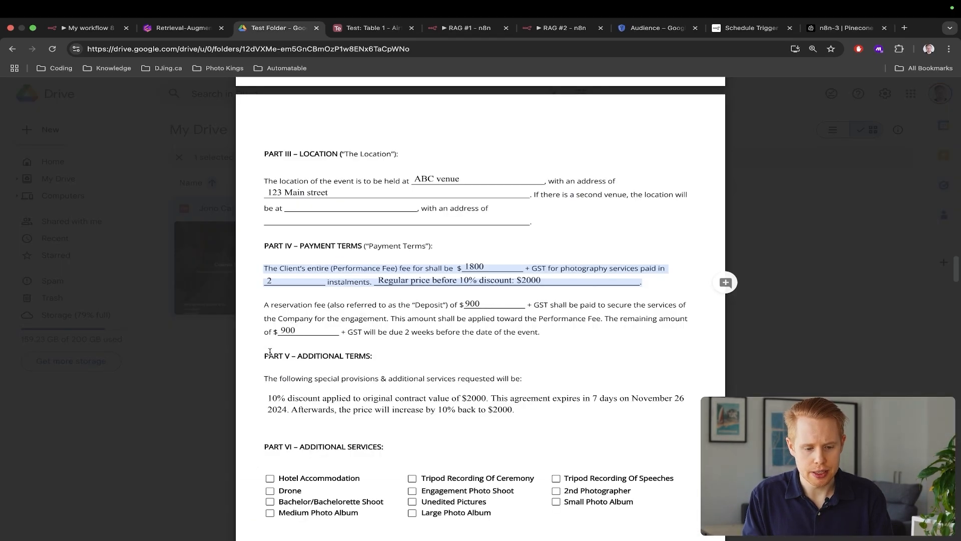
pyautogui.scroll(10, 270, 355)
pyautogui.scroll(-5, 270, 352)
pyautogui.scroll(5, 270, 352)
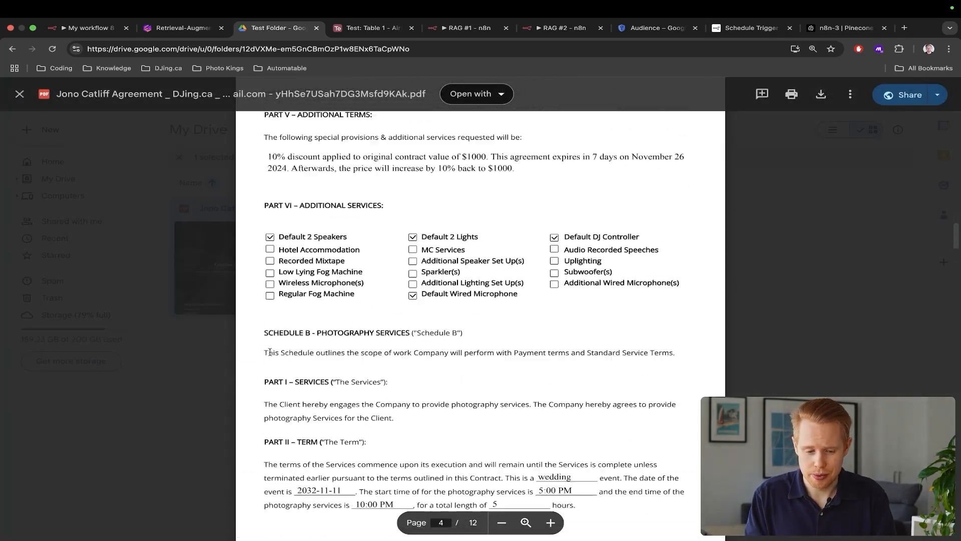
pyautogui.scroll(-8, 270, 352)
pyautogui.press('super+9')
# Highlight the record count of 32 and scroll through the scored Sales-namespace results
pyautogui.scroll(-3, 270, 356)
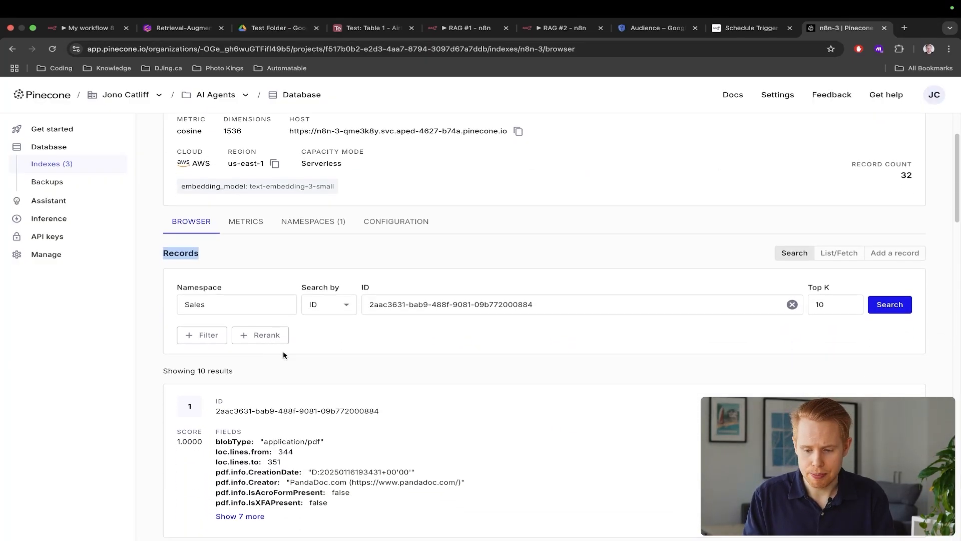
pyautogui.doubleClick(907, 175)
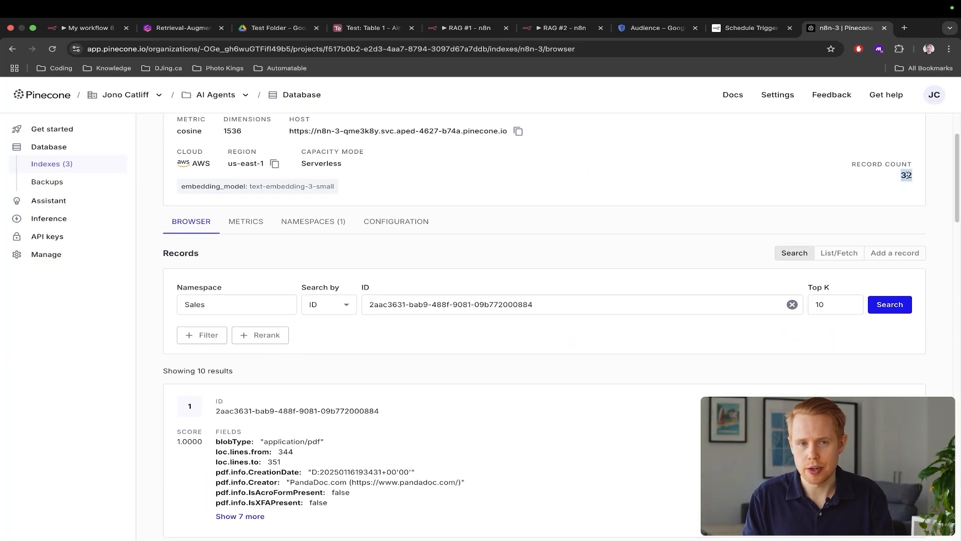
pyautogui.scroll(-8, 629, 344)
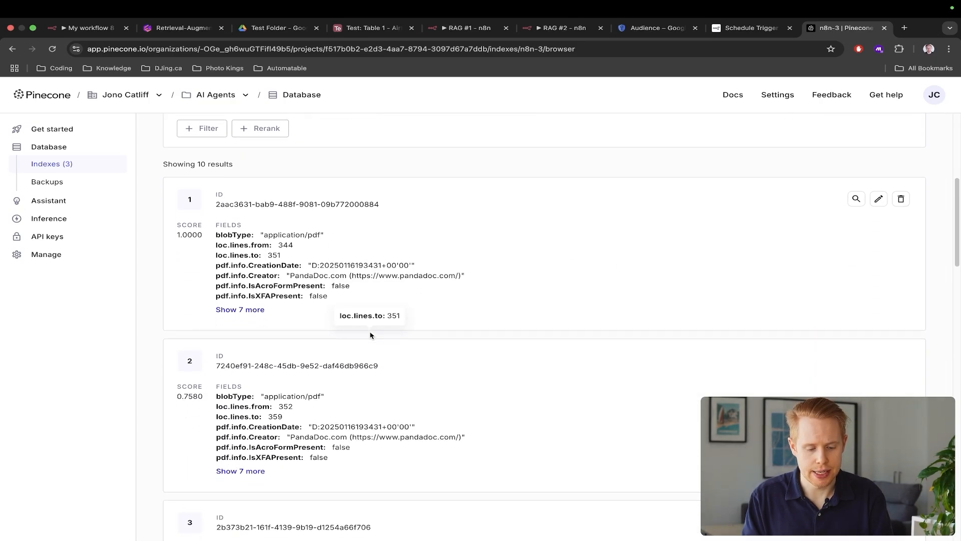
pyautogui.scroll(-15, 370, 335)
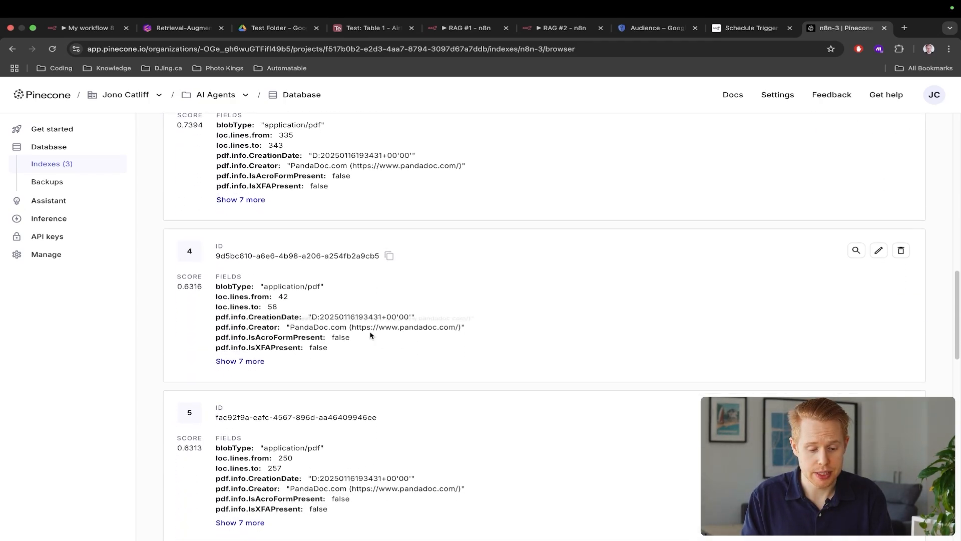
pyautogui.scroll(10, 371, 335)
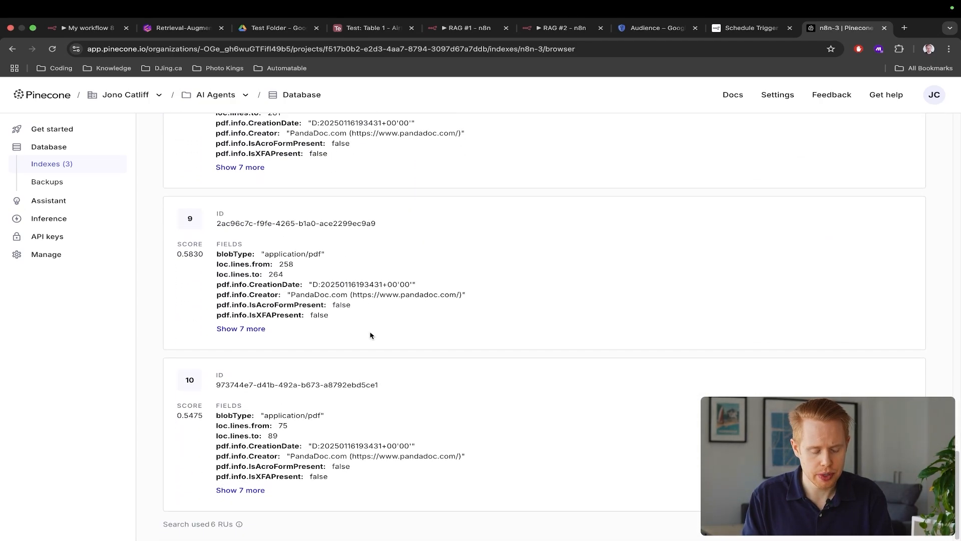
pyautogui.scroll(10, 371, 335)
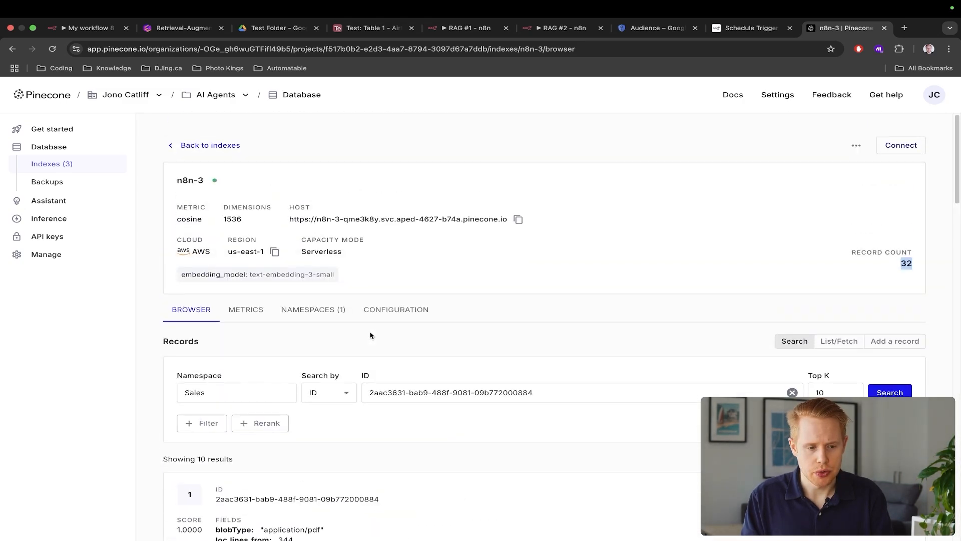
pyautogui.press('super+2')
pyautogui.scroll(10, 418, 265)
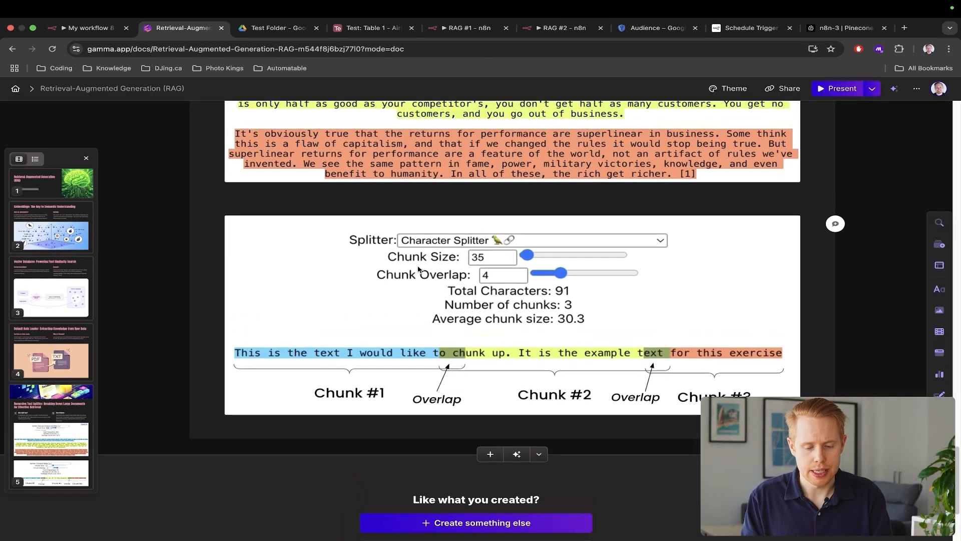
# Scroll through Gamma's Embeddings and Vector Database cards, briefly enlarging the vector database diagram
pyautogui.scroll(15, 418, 266)
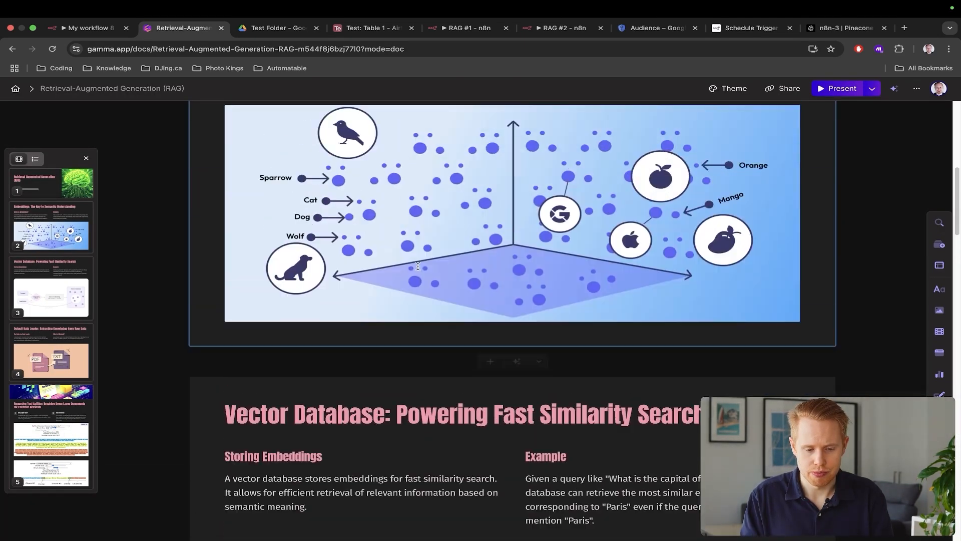
pyautogui.scroll(-5, 418, 265)
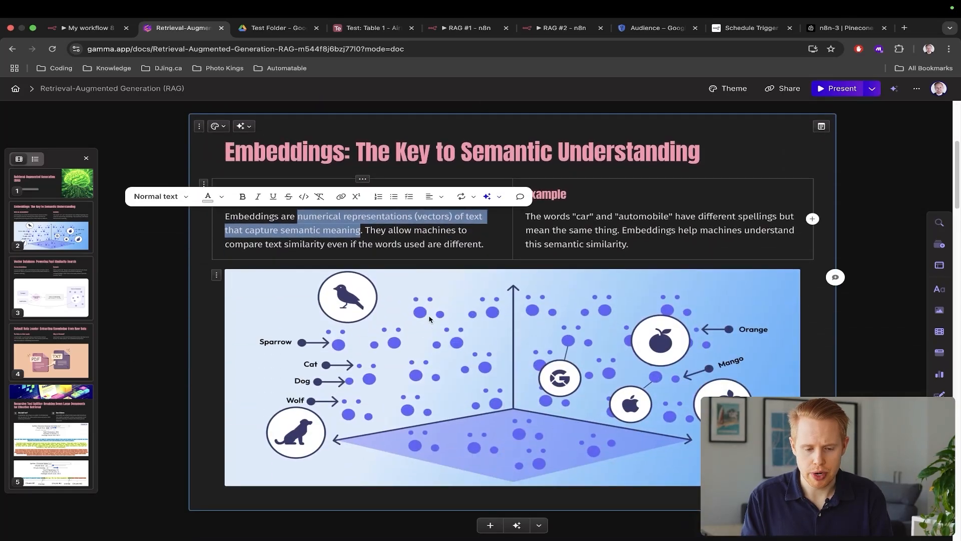
pyautogui.scroll(-10, 429, 318)
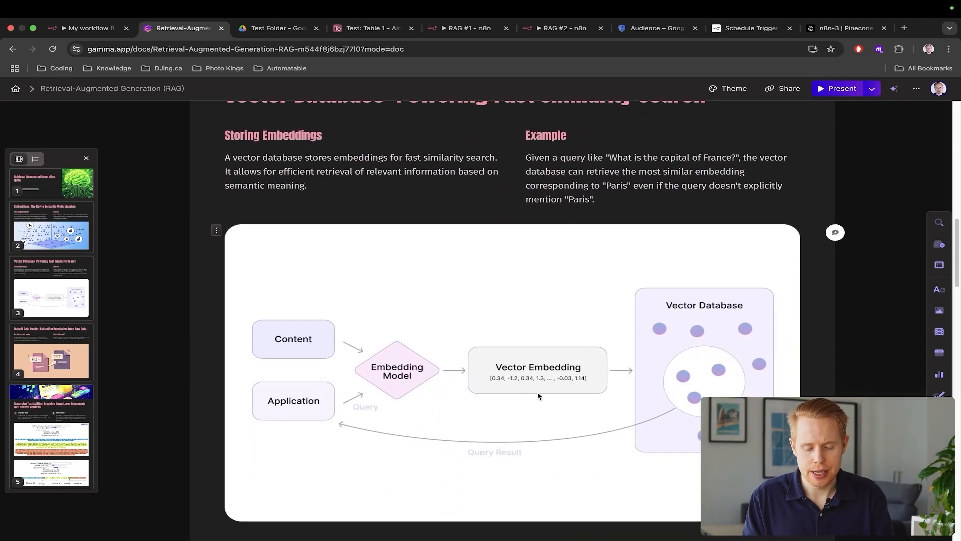
pyautogui.click(552, 396)
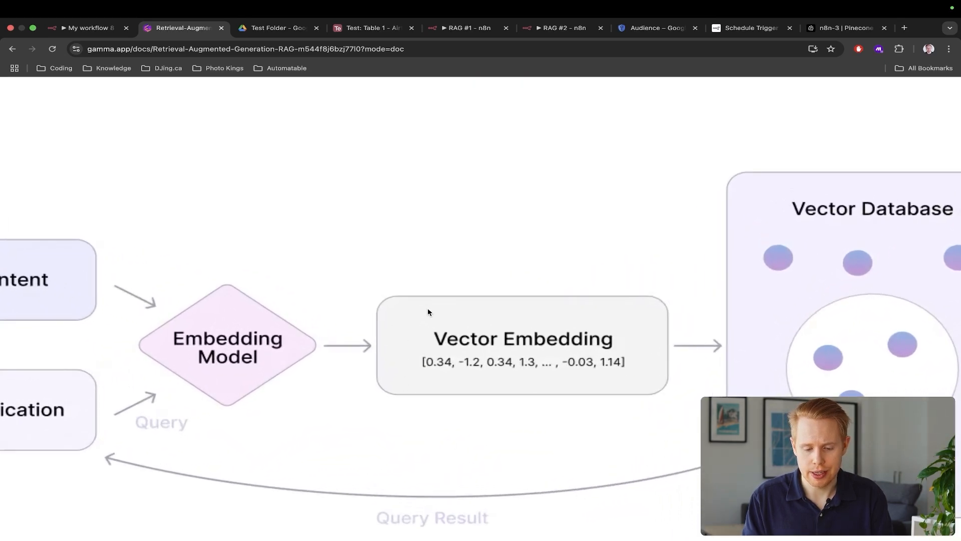
pyautogui.click(548, 362)
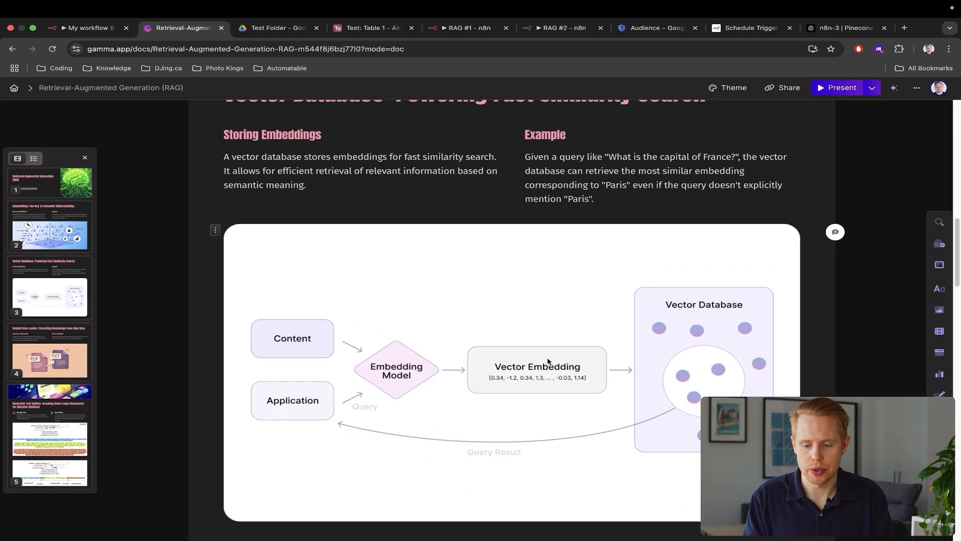
pyautogui.scroll(10, 743, 339)
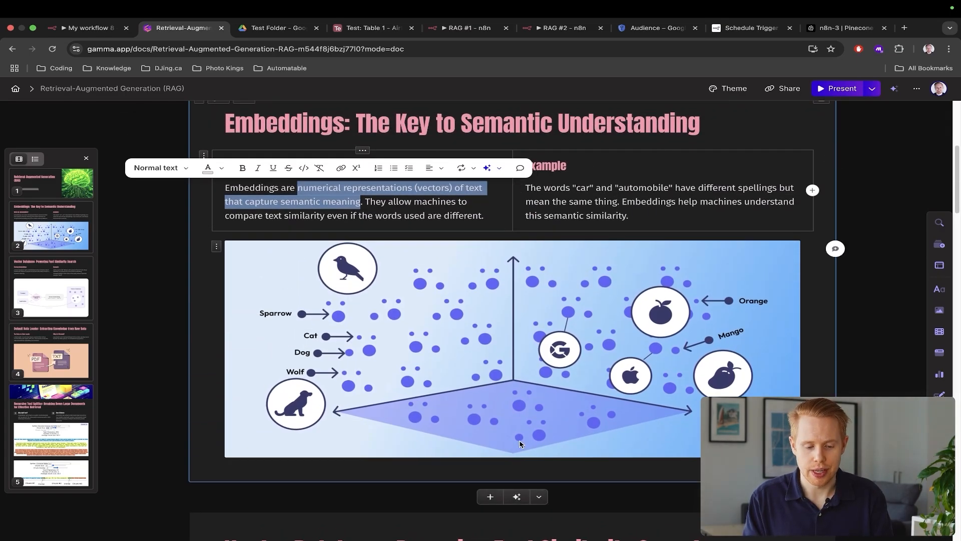
pyautogui.scroll(5, 519, 444)
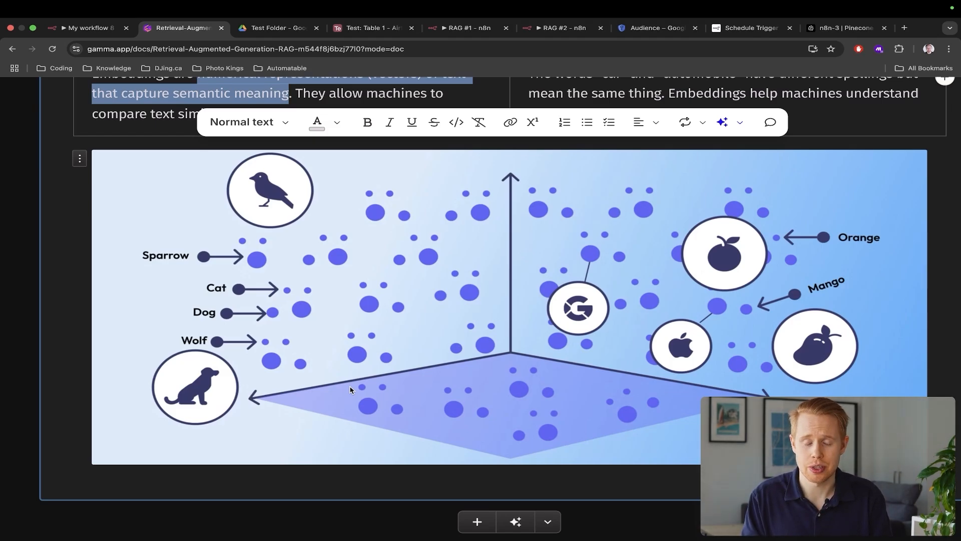
pyautogui.hotkey('ctrl', 'shift', 'Tab')
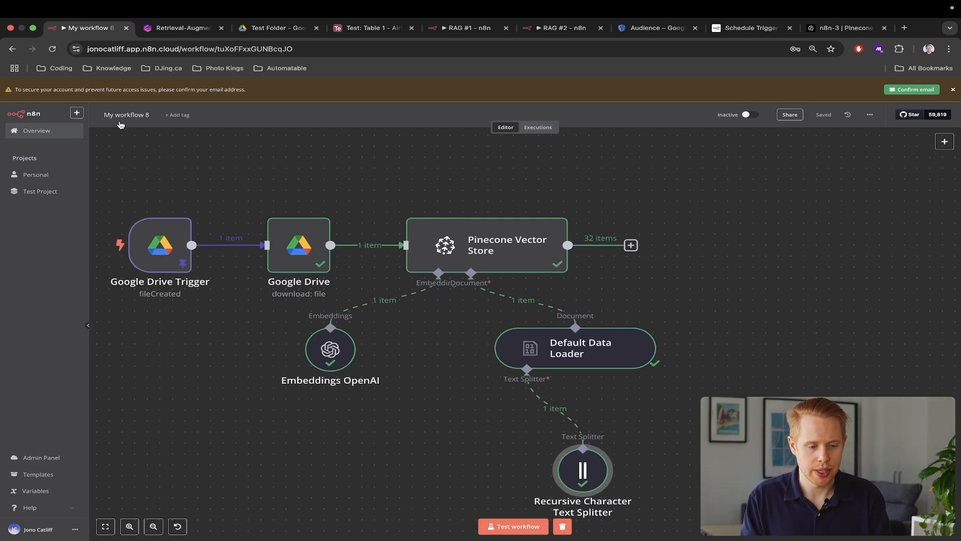
# Rename the workflow to 'Storing data in a vector database'
pyautogui.click(125, 115)
pyautogui.write('St')
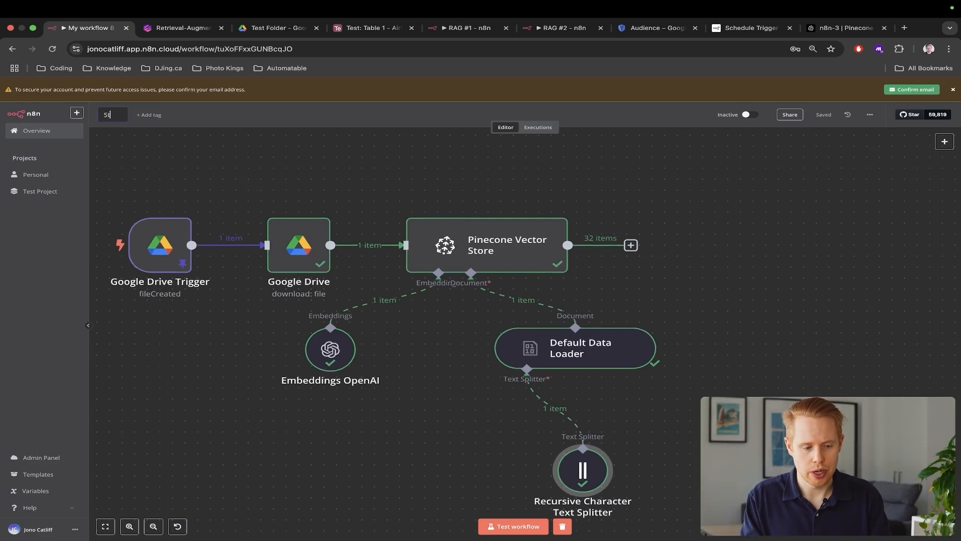
pyautogui.write('ore')
pyautogui.press('BackSpace')
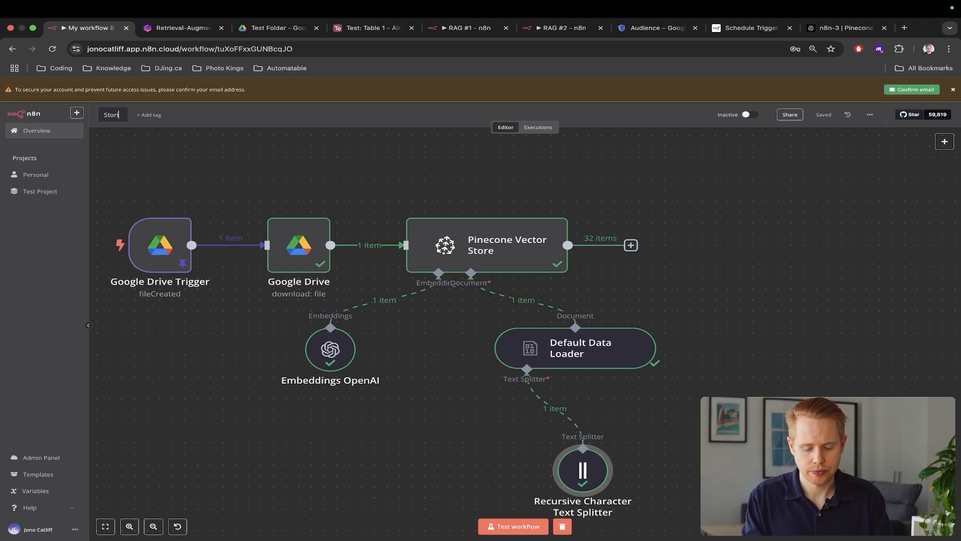
pyautogui.write('ing data in a vector database')
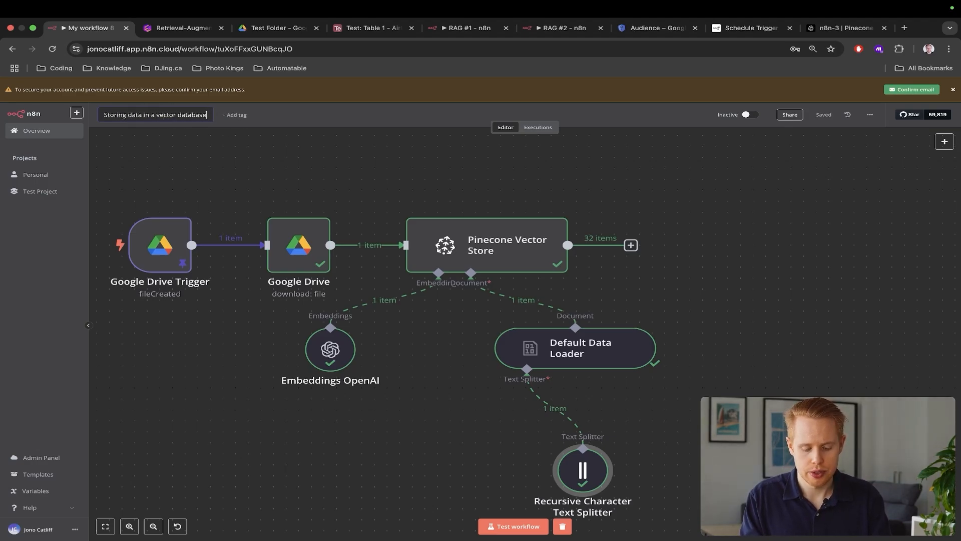
pyautogui.press('super+s')
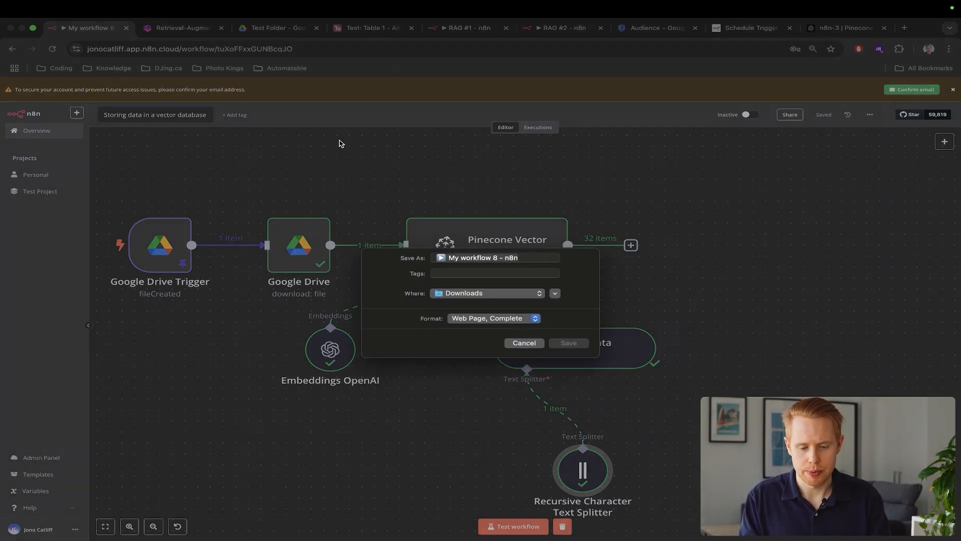
pyautogui.click(544, 353)
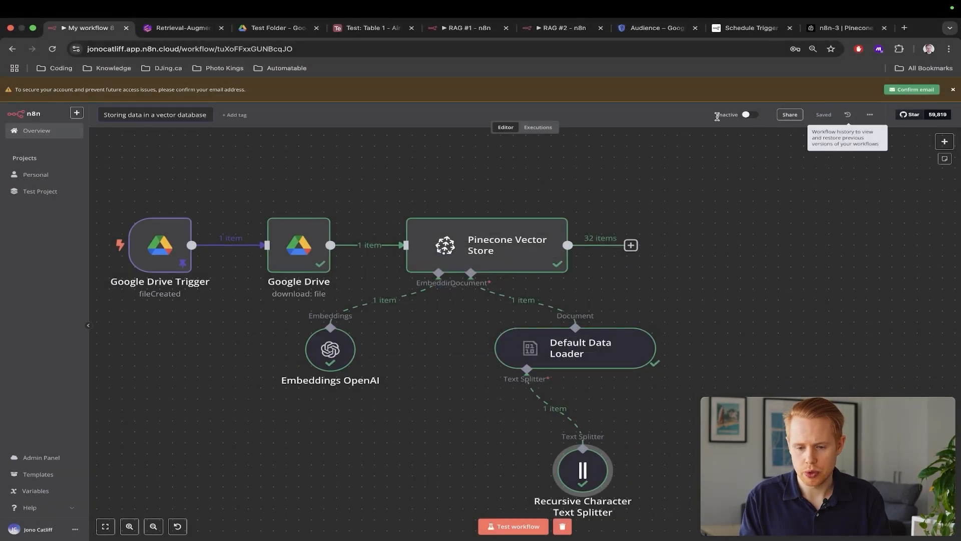
pyautogui.press('Escape')
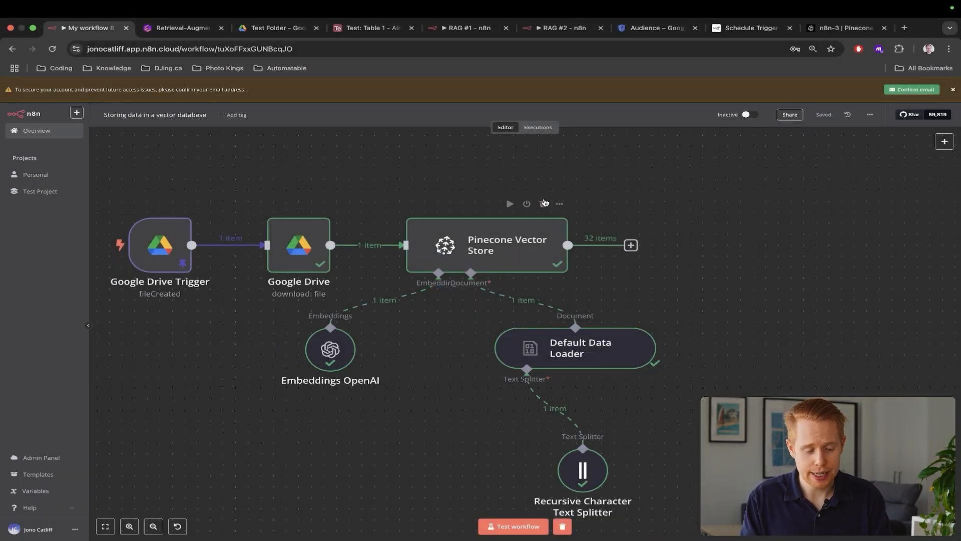
# Create a new blank workflow in the Personal project, then switch to the RAG #2 workflow
pyautogui.press('super+l')
pyautogui.press('super+Return')
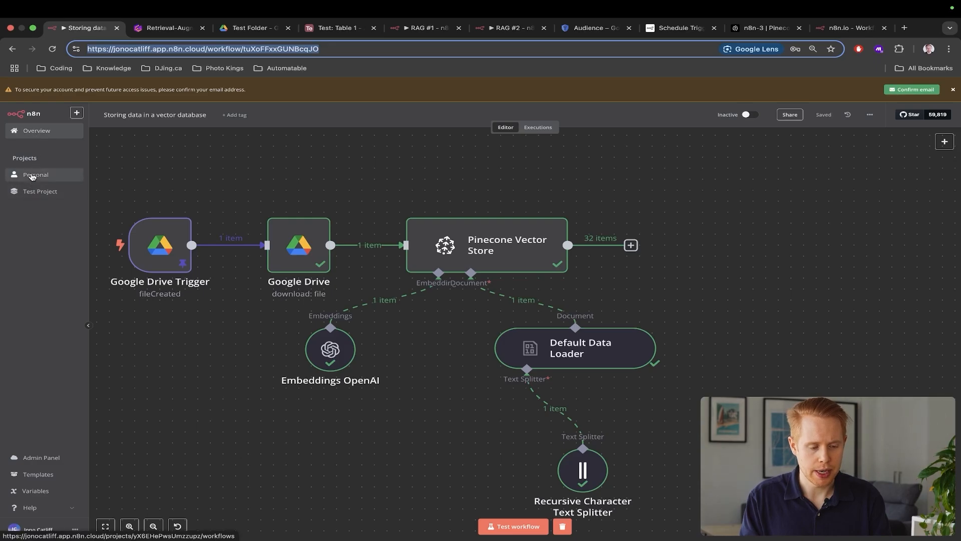
pyautogui.click(36, 174)
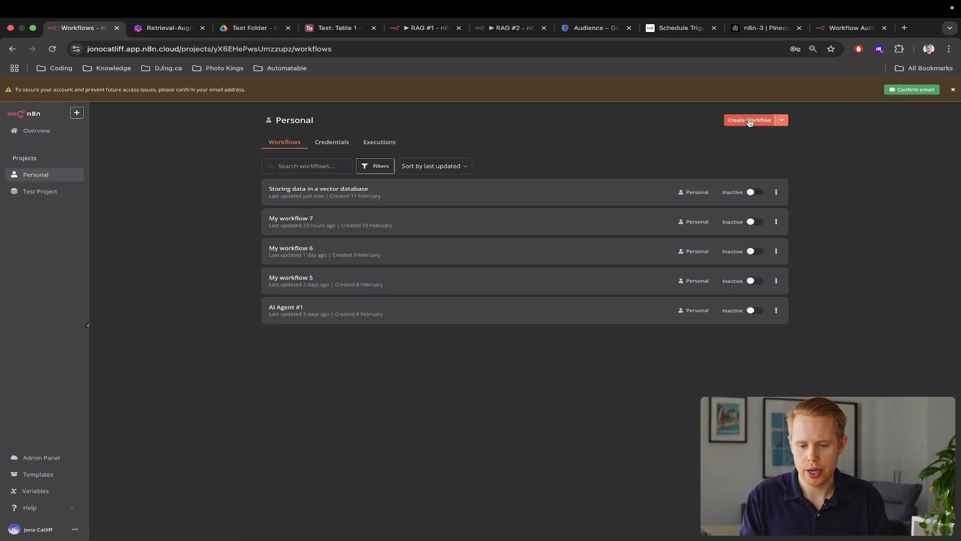
pyautogui.click(750, 122)
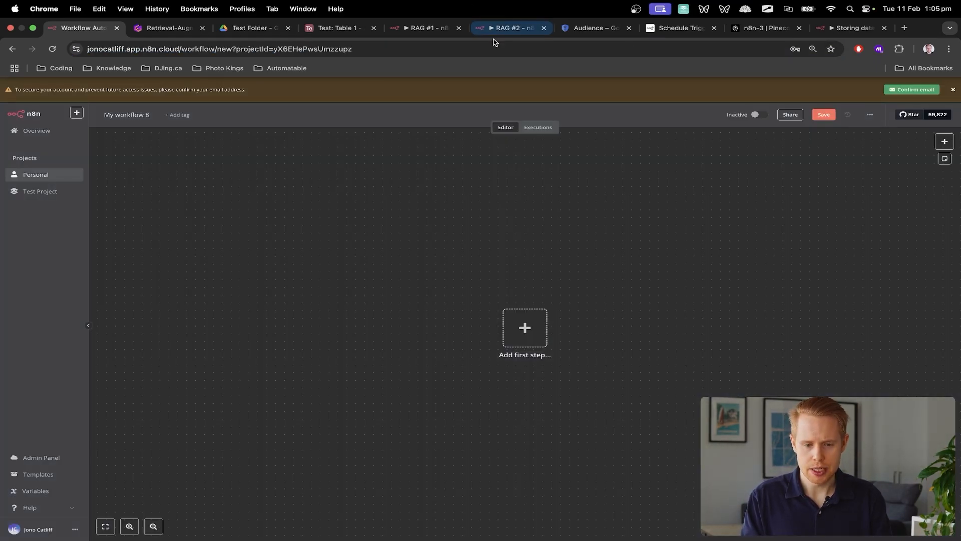
pyautogui.click(495, 29)
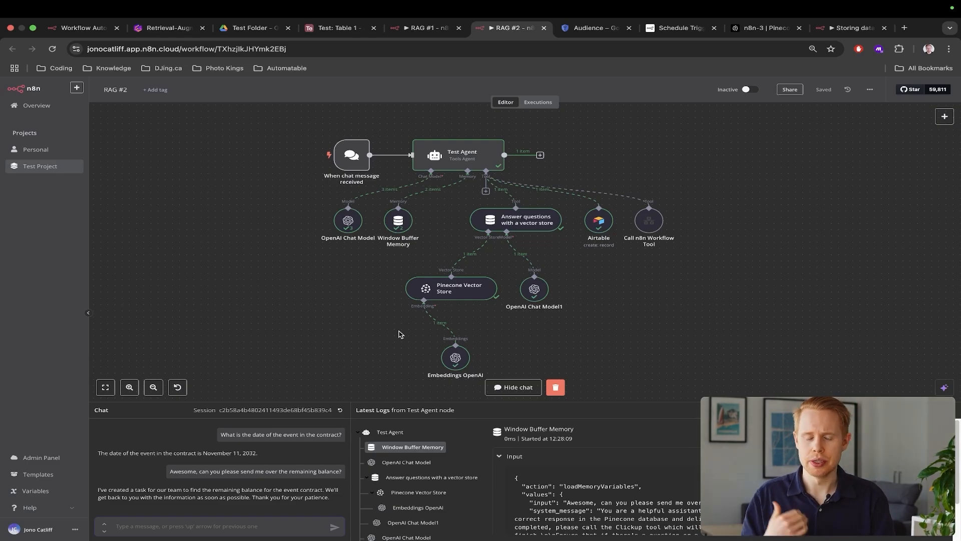
# Add an 'On chat message' trigger as the new workflow's first step
pyautogui.press('super+1')
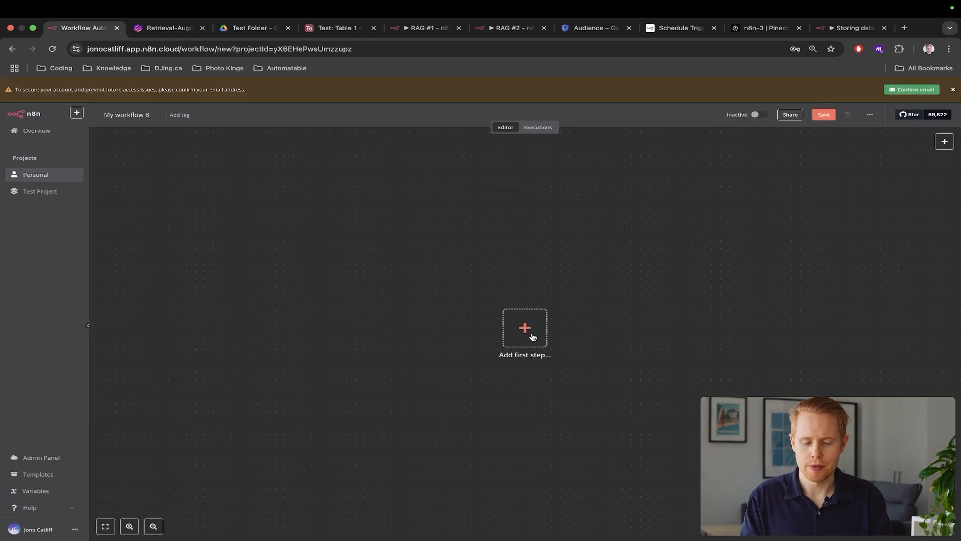
pyautogui.click(526, 329)
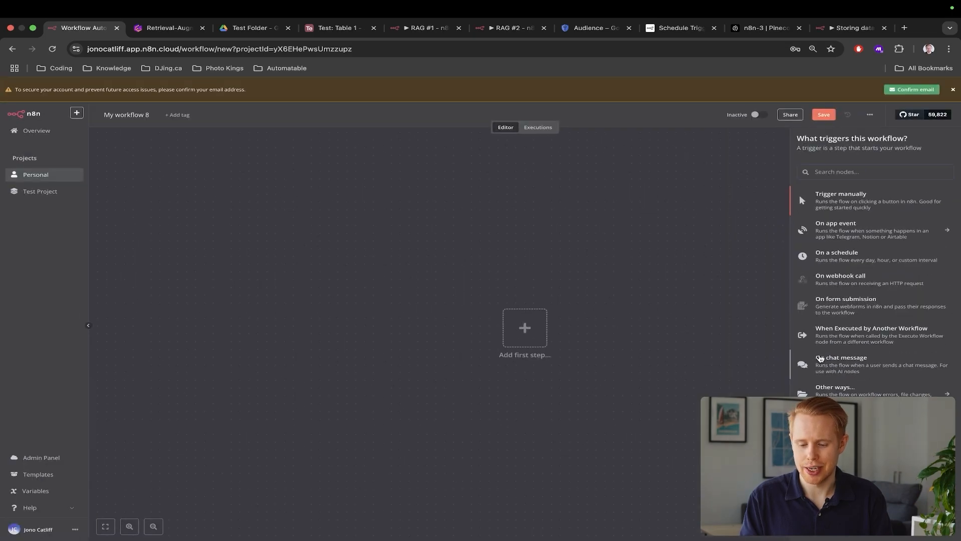
pyautogui.click(758, 216)
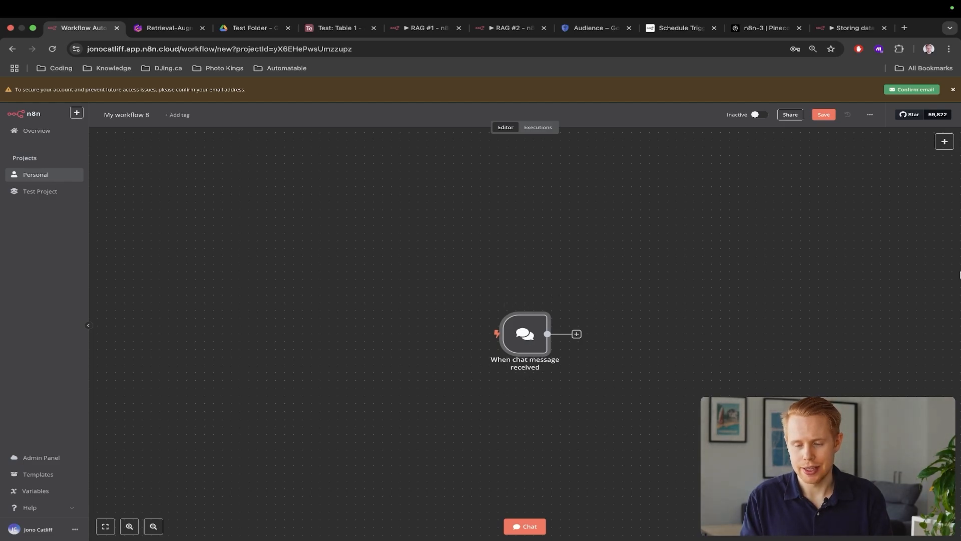
# Send the test chat message 'hi' so the trigger runs once, then hide the chat
pyautogui.scroll(-2, 554, 459)
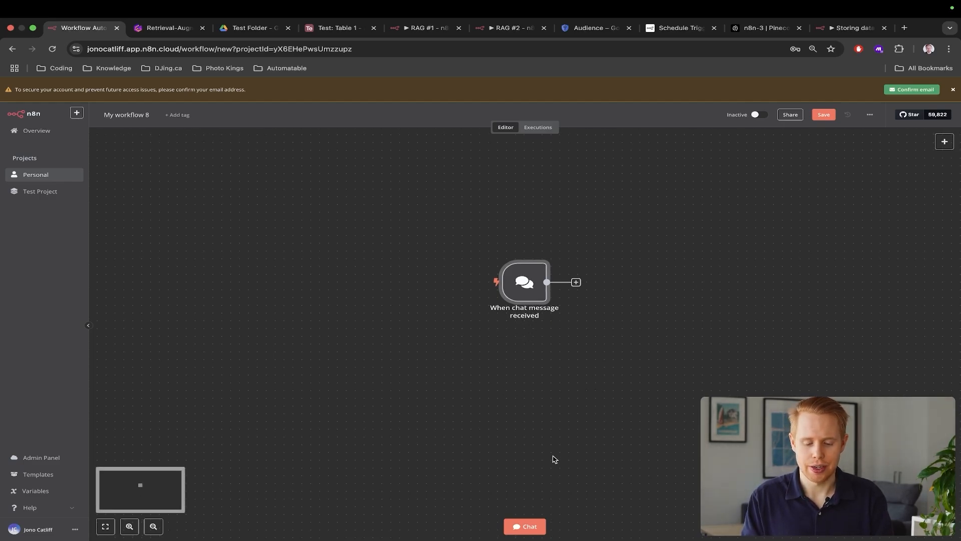
pyautogui.click(519, 526)
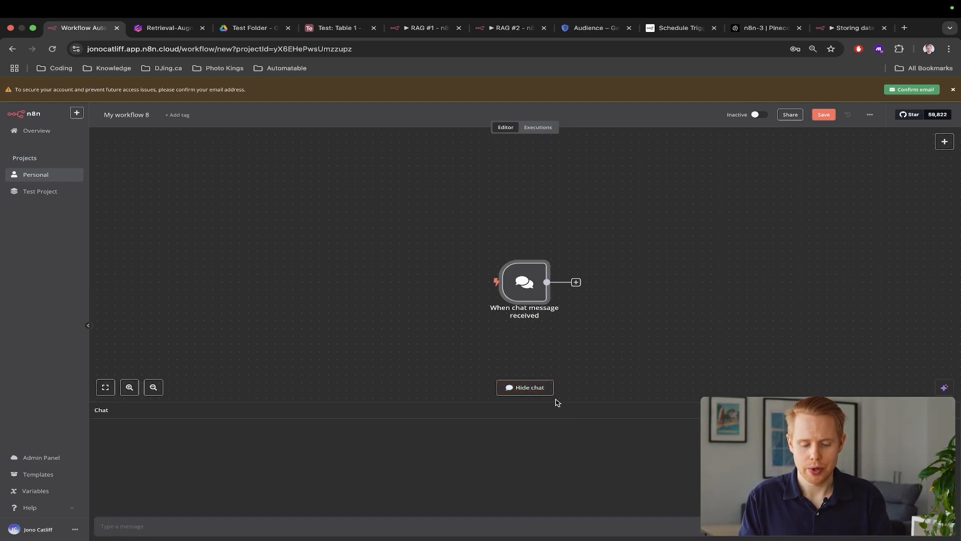
pyautogui.write('hi')
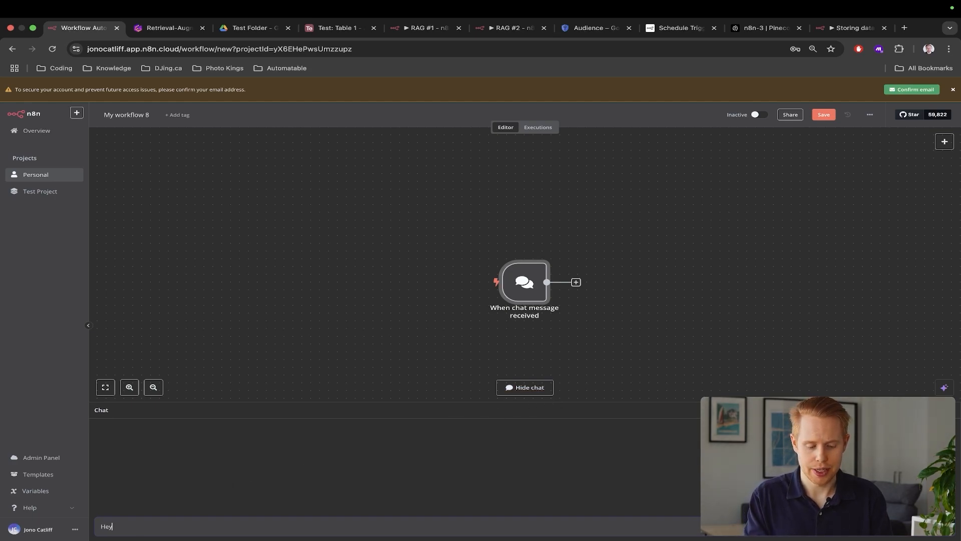
pyautogui.press('Return')
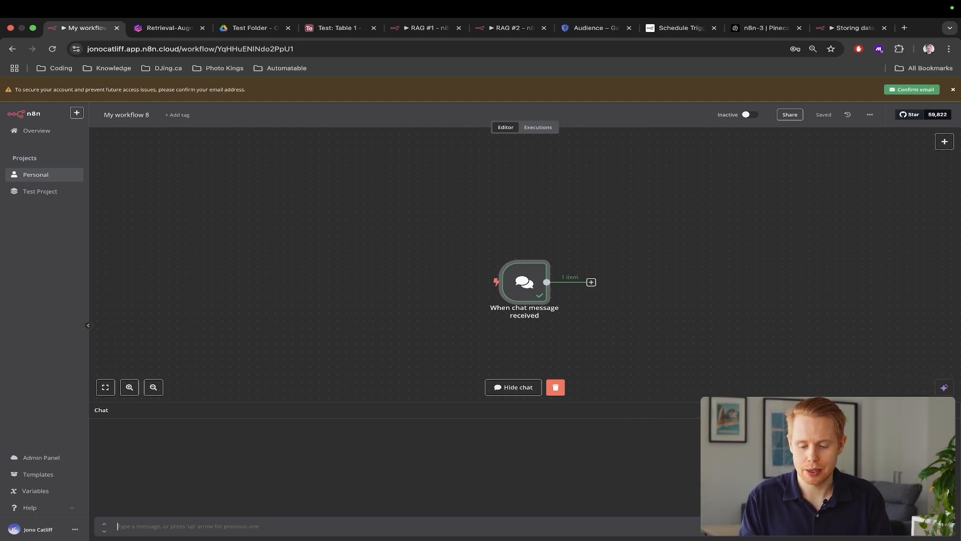
pyautogui.click(950, 410)
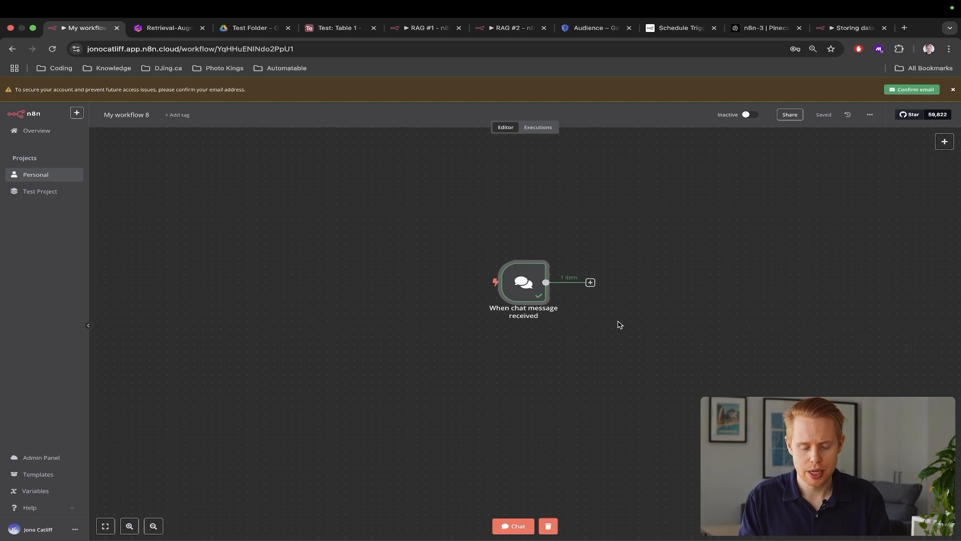
# Connect an AI Agent node from Advanced AI after the chat trigger
pyautogui.hscroll(3, 588, 318)
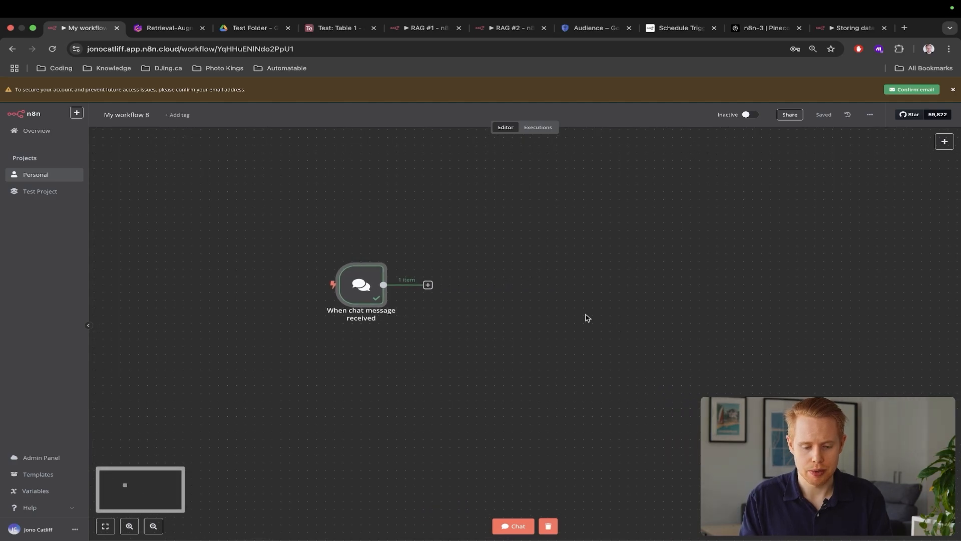
pyautogui.click(428, 284)
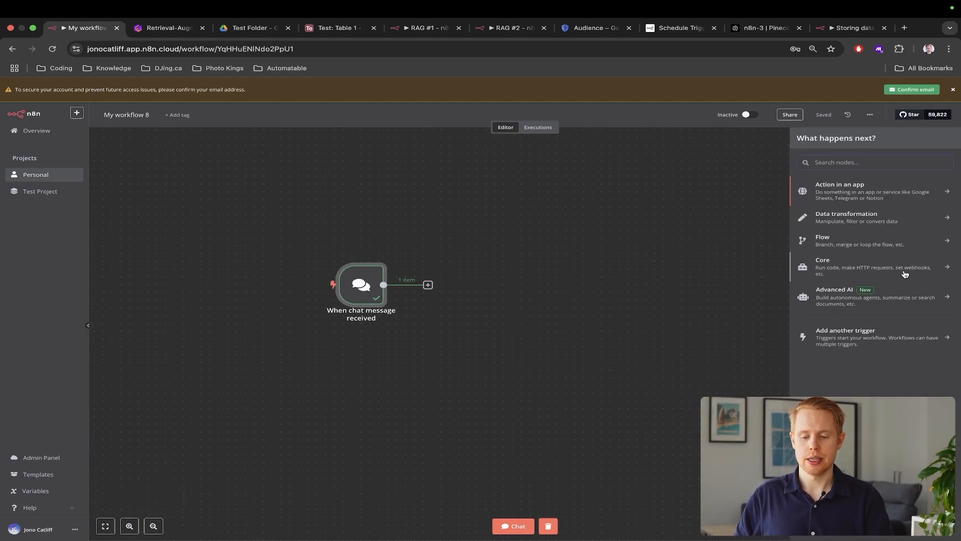
pyautogui.click(848, 295)
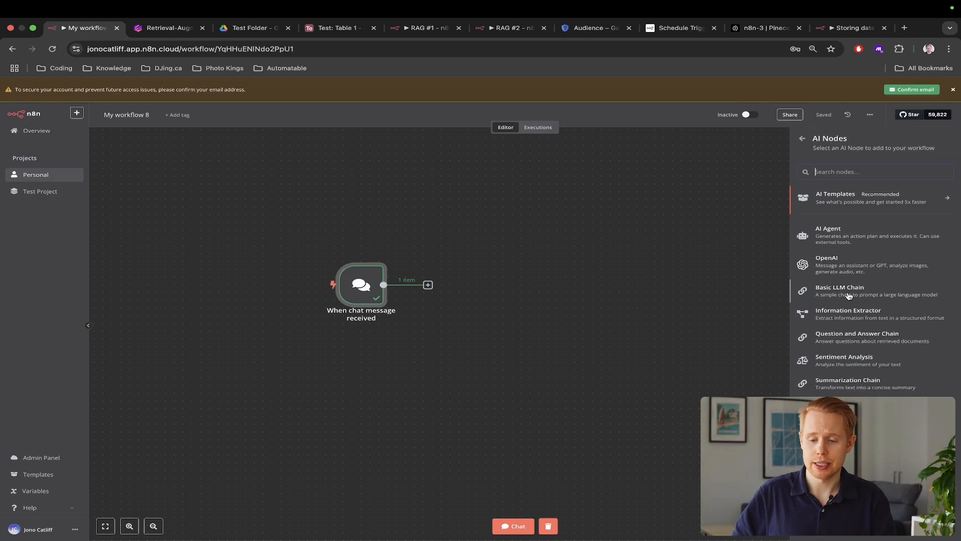
pyautogui.click(835, 241)
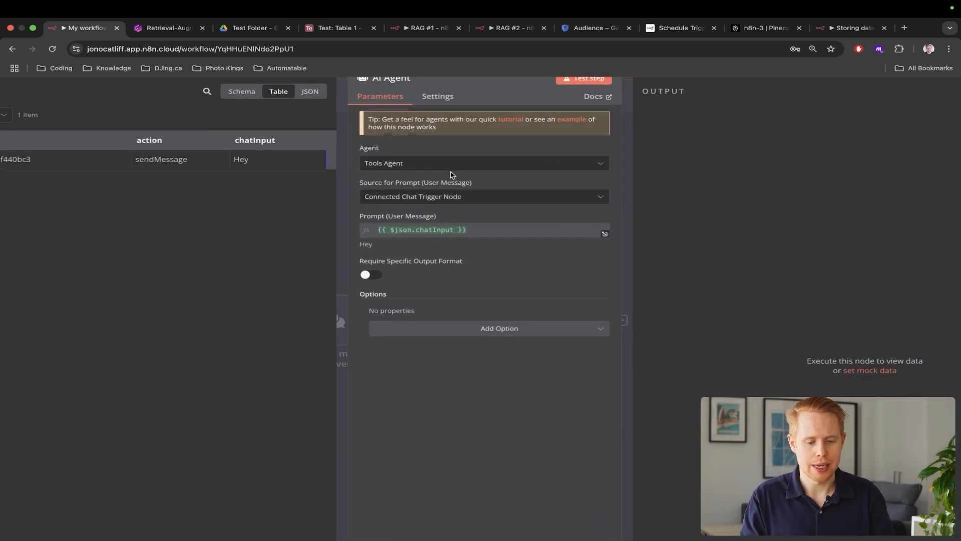
# Keep the agent type as Tools Agent and switch to the RAG #2 workflow
pyautogui.click(452, 168)
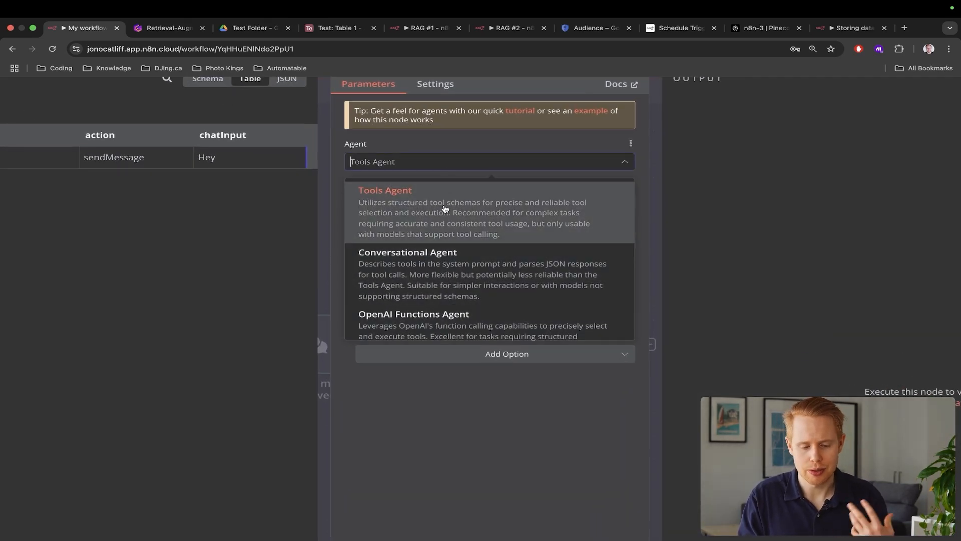
pyautogui.scroll(-6, 445, 209)
pyautogui.scroll(6, 444, 209)
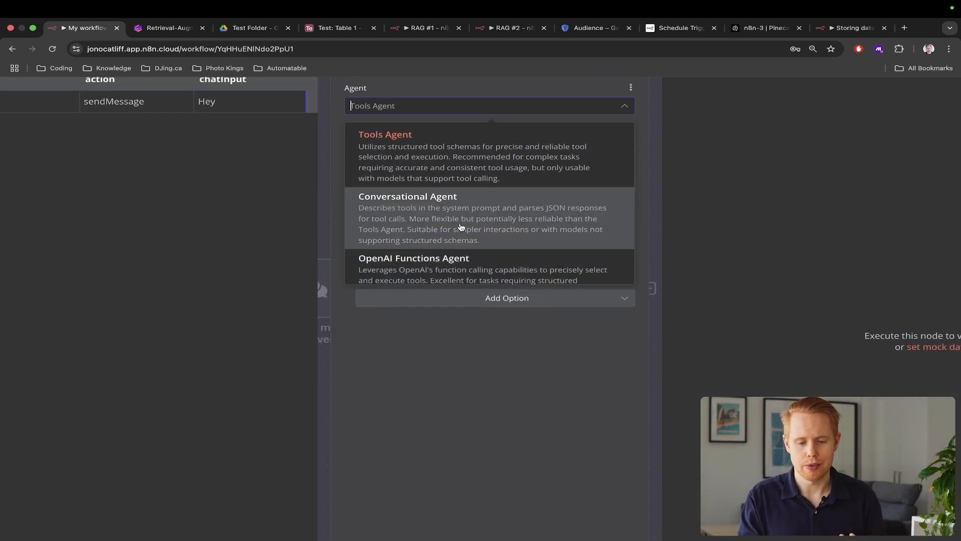
pyautogui.scroll(5, 460, 226)
pyautogui.scroll(3, 461, 226)
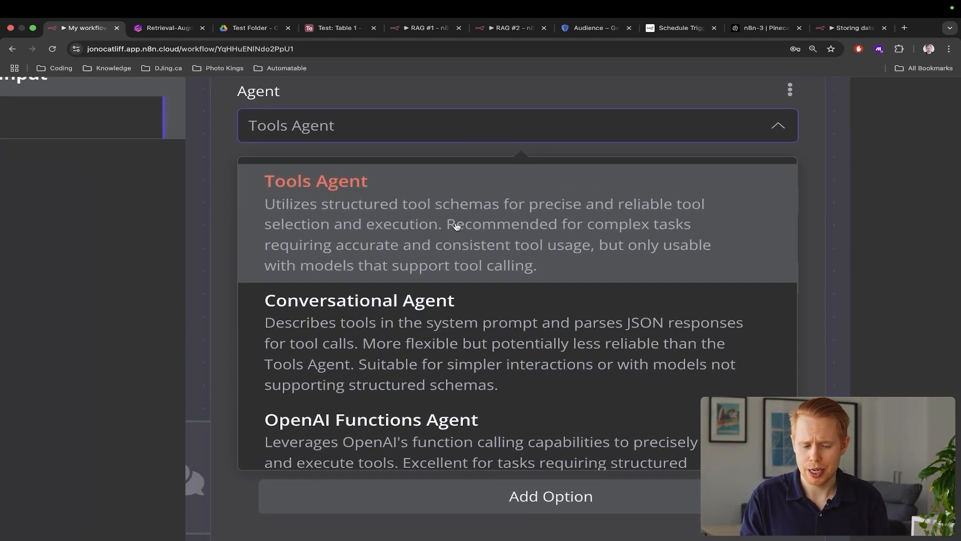
pyautogui.click(457, 226)
pyautogui.scroll(-5, 456, 226)
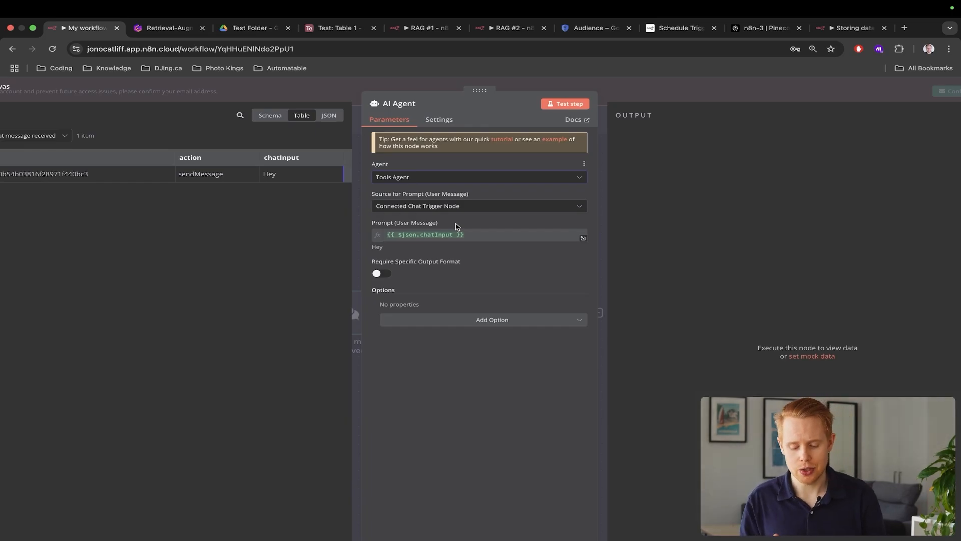
pyautogui.click(496, 31)
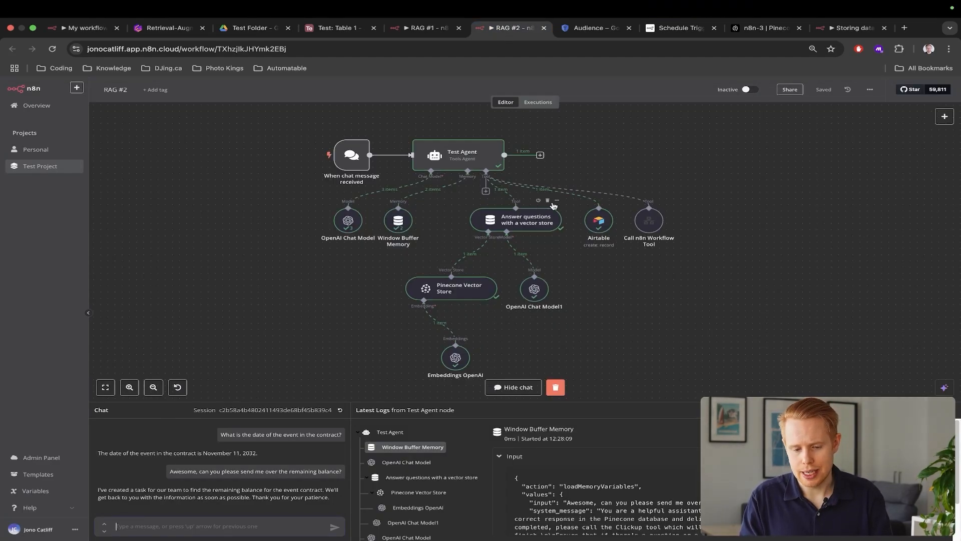
# In RAG #2, box-select Pinecone Vector Store with Embeddings OpenAI, then Airtable with Call n8n Workflow Tool
pyautogui.moveTo(521, 252); pyautogui.dragTo(391, 408)
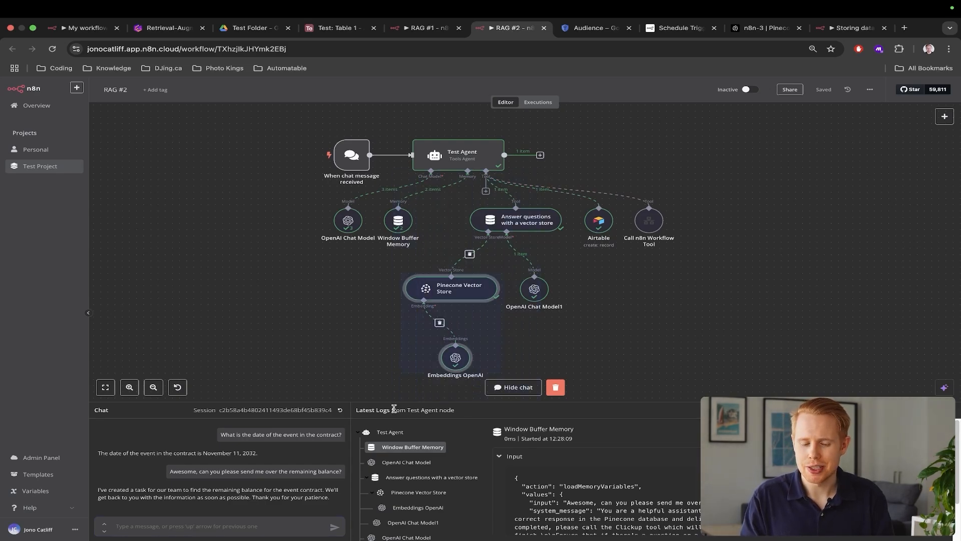
pyautogui.click(660, 288)
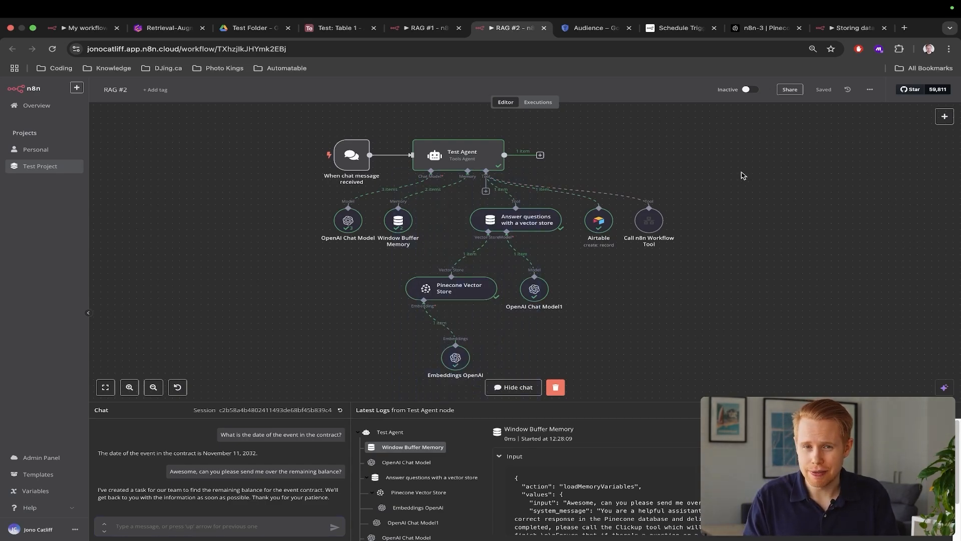
pyautogui.moveTo(659, 171); pyautogui.dragTo(570, 271)
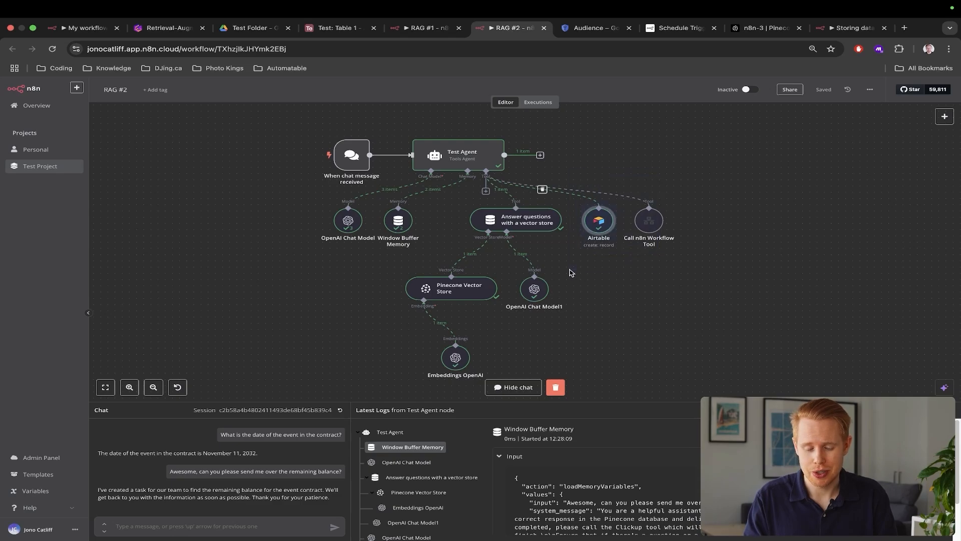
pyautogui.click(720, 192)
pyautogui.moveTo(704, 191); pyautogui.dragTo(579, 238)
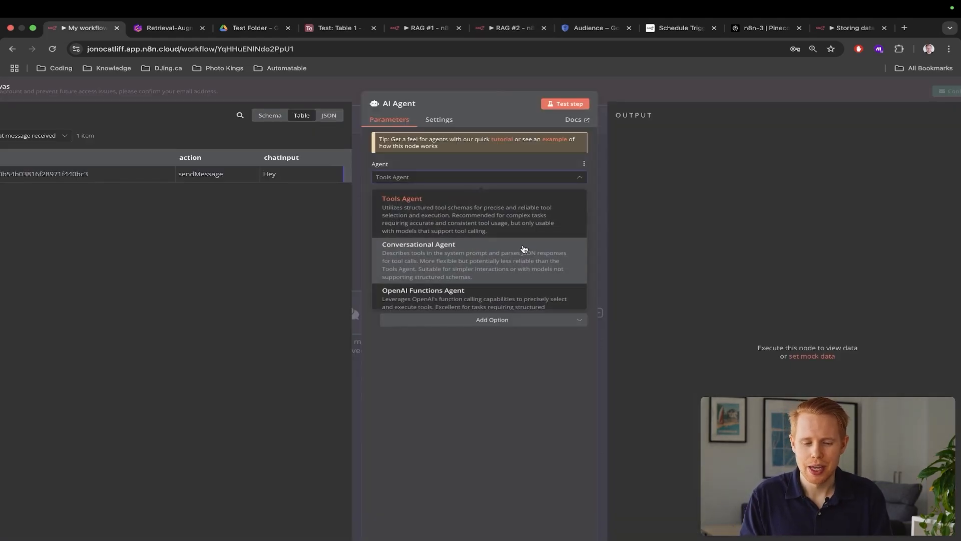
# Give the Tools Agent a System Message option reading 'You are a helpful assistant' and close its panel
pyautogui.click(470, 213)
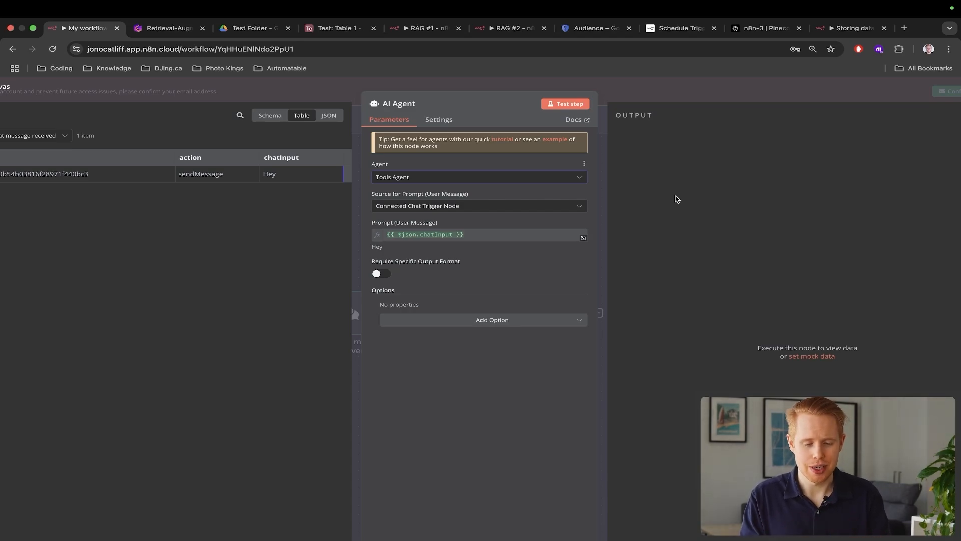
pyautogui.scroll(-2, 675, 229)
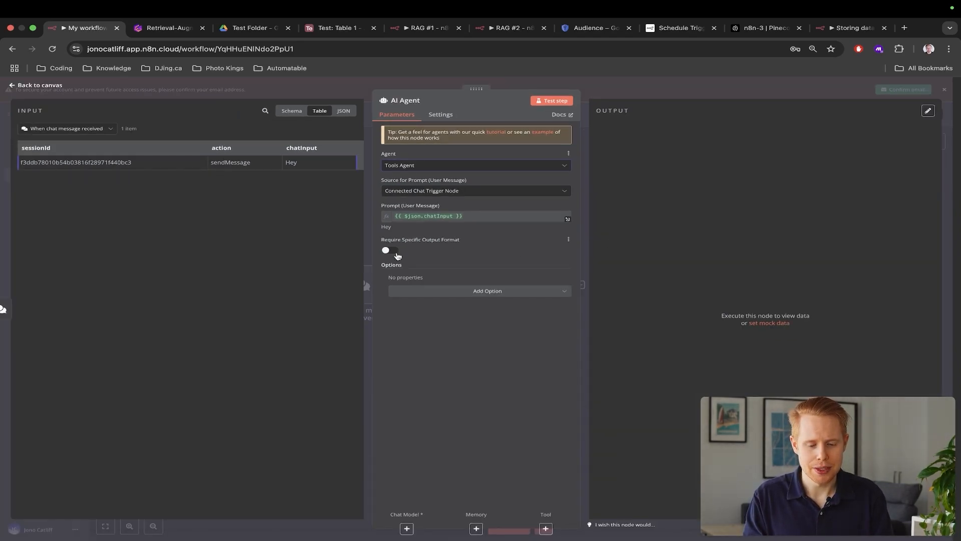
pyautogui.scroll(3, 396, 254)
pyautogui.scroll(-3, 600, 241)
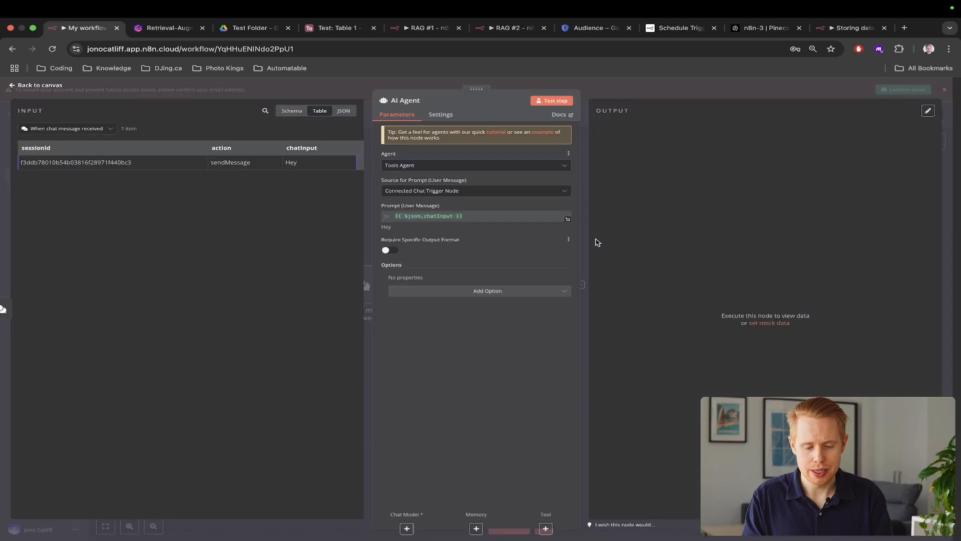
pyautogui.click(539, 291)
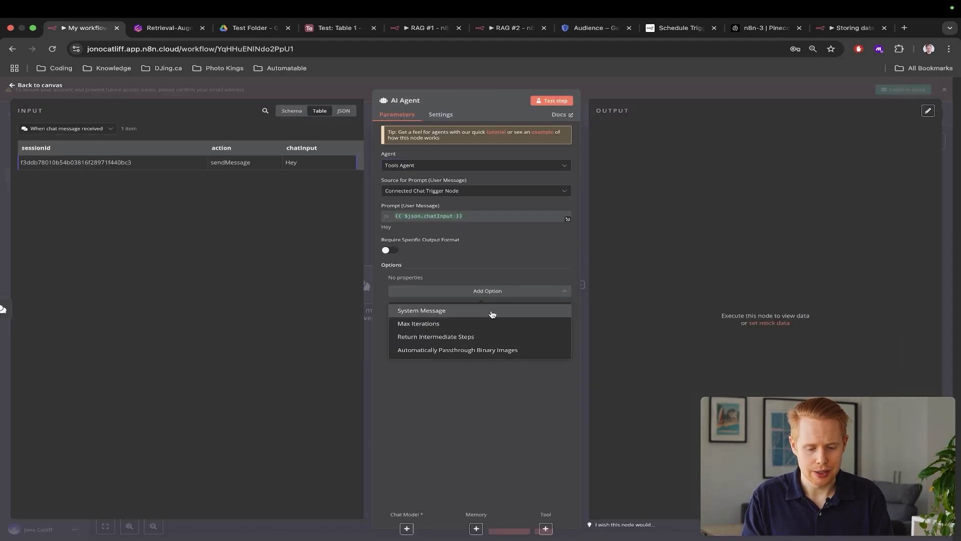
pyautogui.click(491, 311)
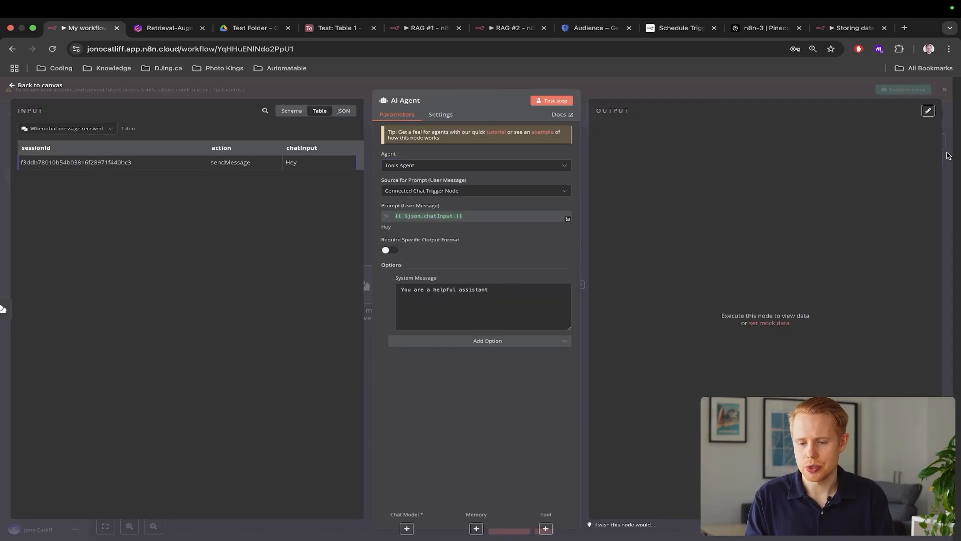
pyautogui.press('Escape')
pyautogui.scroll(5, 536, 365)
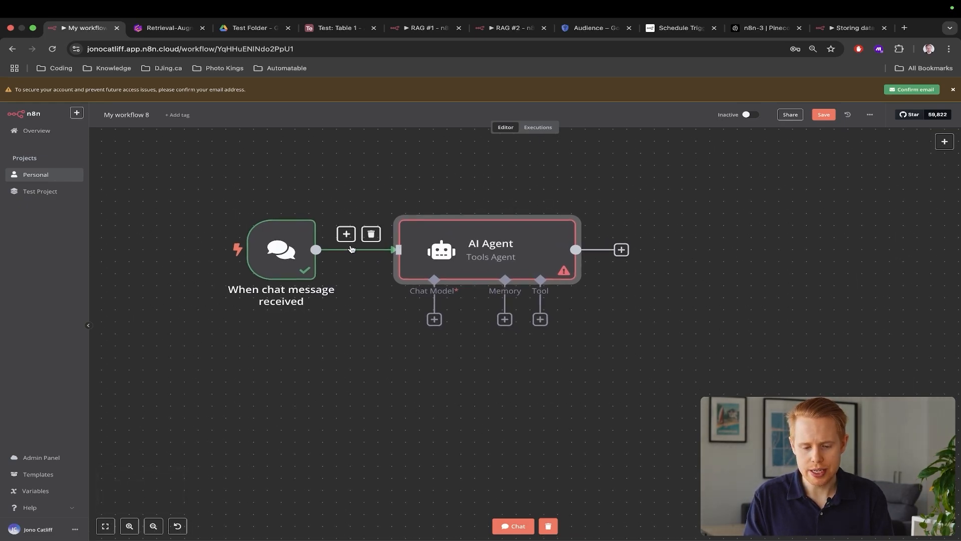
# Attach an OpenAI Chat Model (gpt-4o-mini) to the AI Agent
pyautogui.click(434, 320)
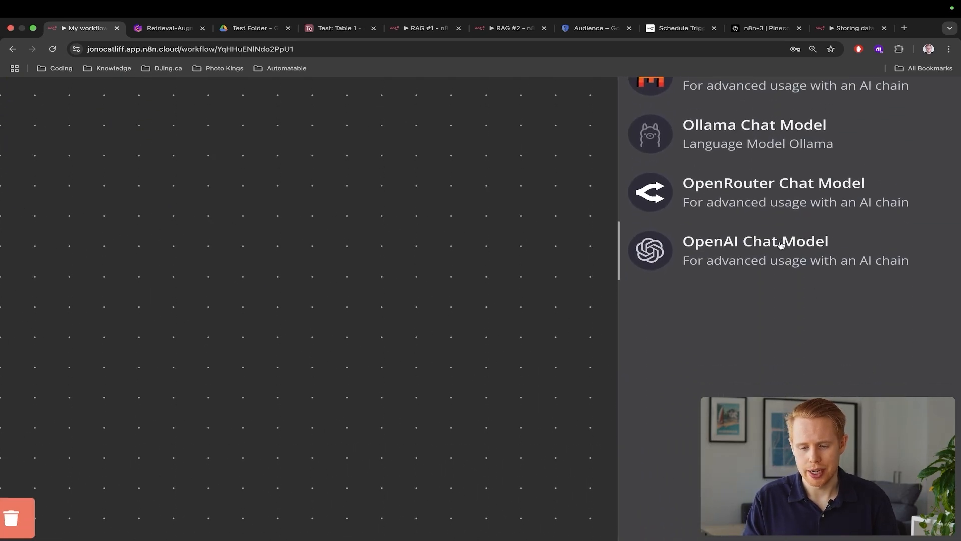
pyautogui.click(781, 245)
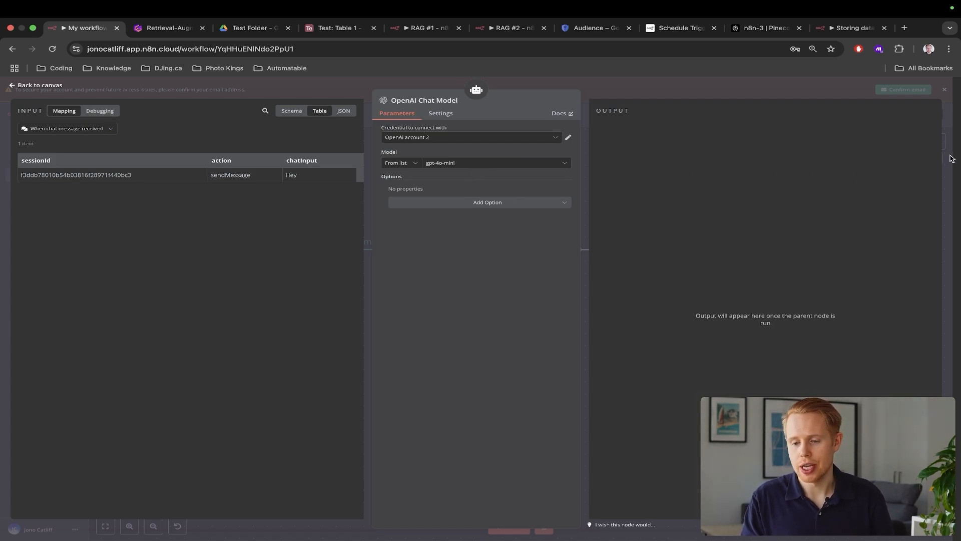
pyautogui.scroll(5, 487, 159)
pyautogui.scroll(-5, 487, 158)
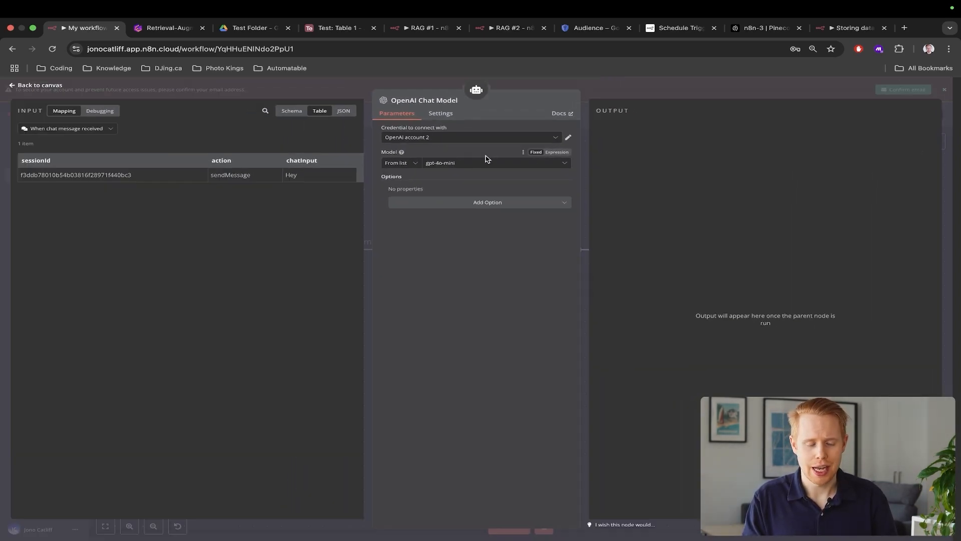
# Start a new OpenAI credential for the chat model and open a new browser tab
pyautogui.click(548, 141)
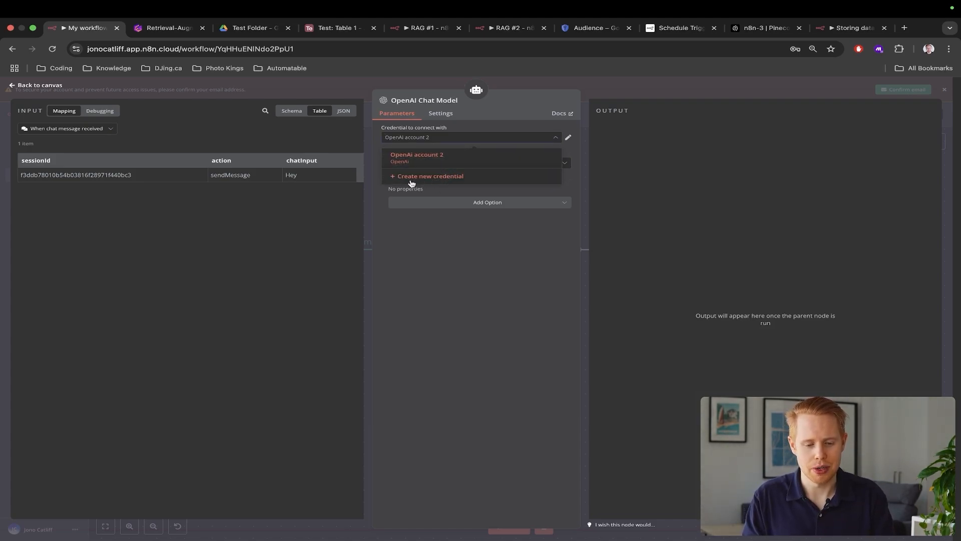
pyautogui.scroll(5, 411, 181)
pyautogui.scroll(3, 410, 182)
pyautogui.scroll(3, 410, 183)
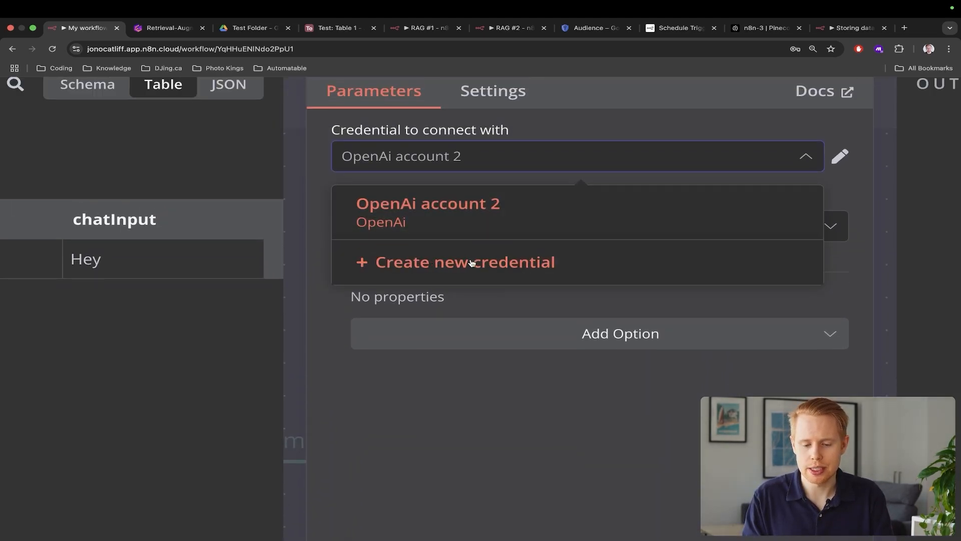
pyautogui.click(489, 264)
pyautogui.scroll(-6, 501, 265)
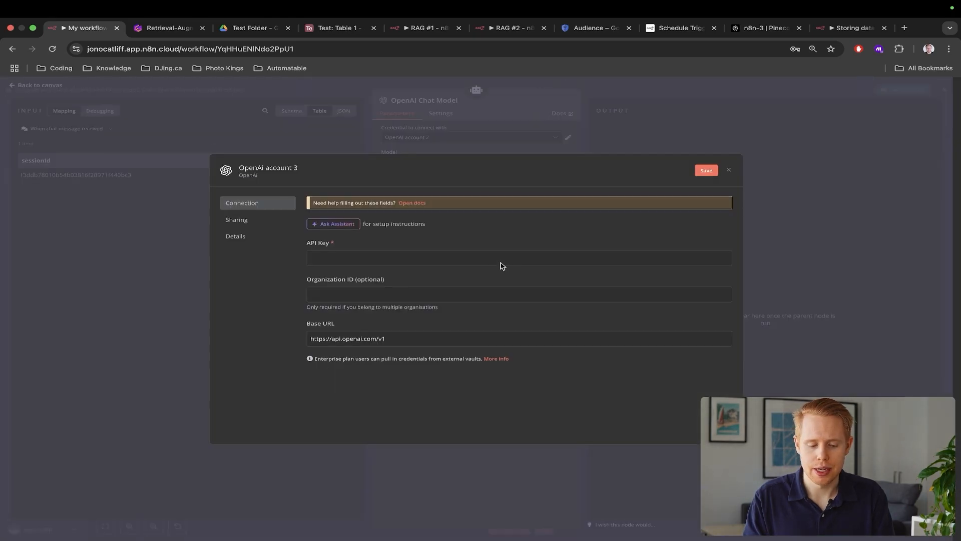
pyautogui.press('super+t')
# On platform.openai.com, go to the API keys page, start a new secret key, then return to n8n
pyautogui.write('platform.openai.com')
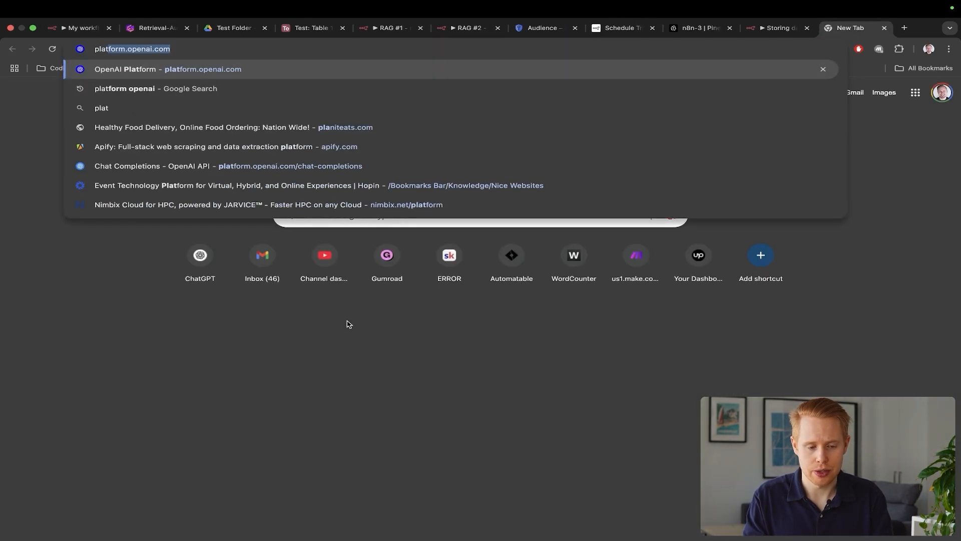
pyautogui.press('Return')
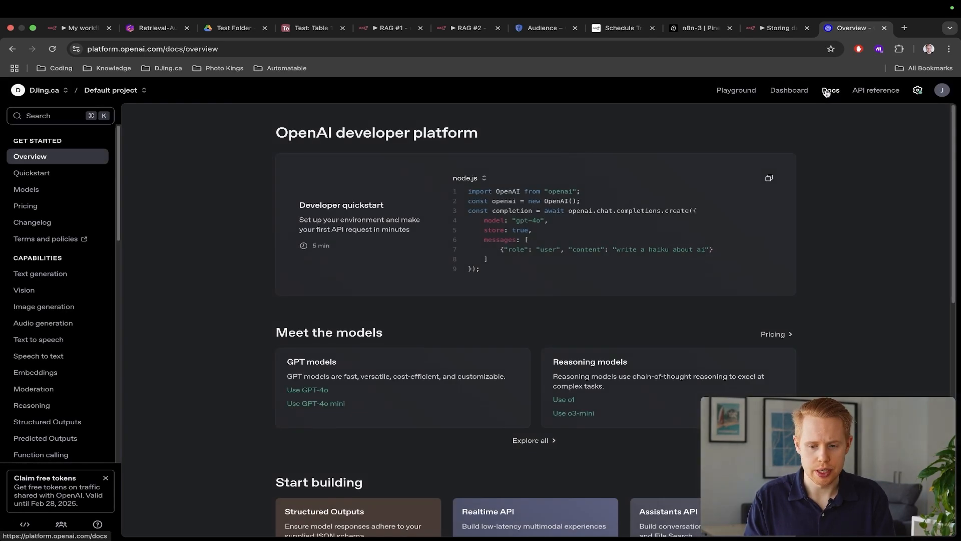
pyautogui.click(782, 95)
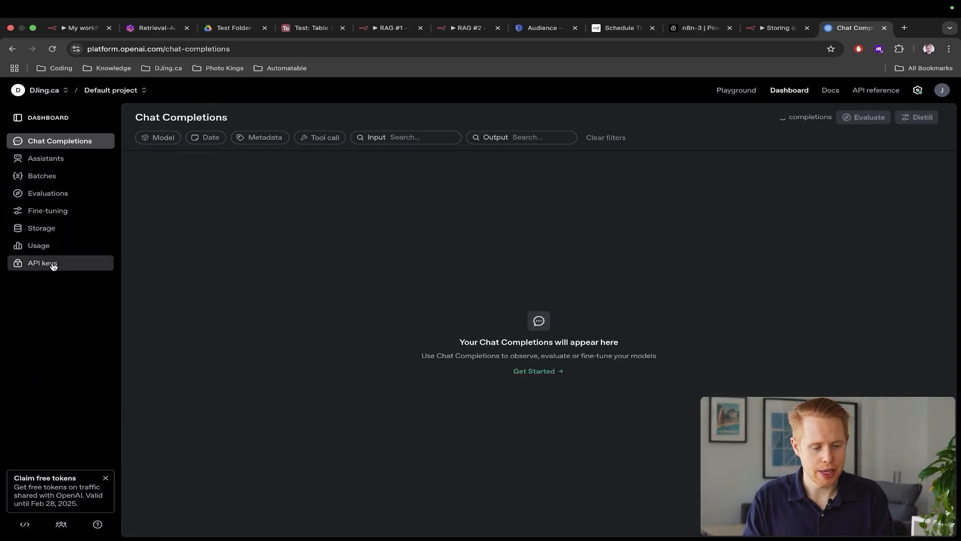
pyautogui.click(50, 263)
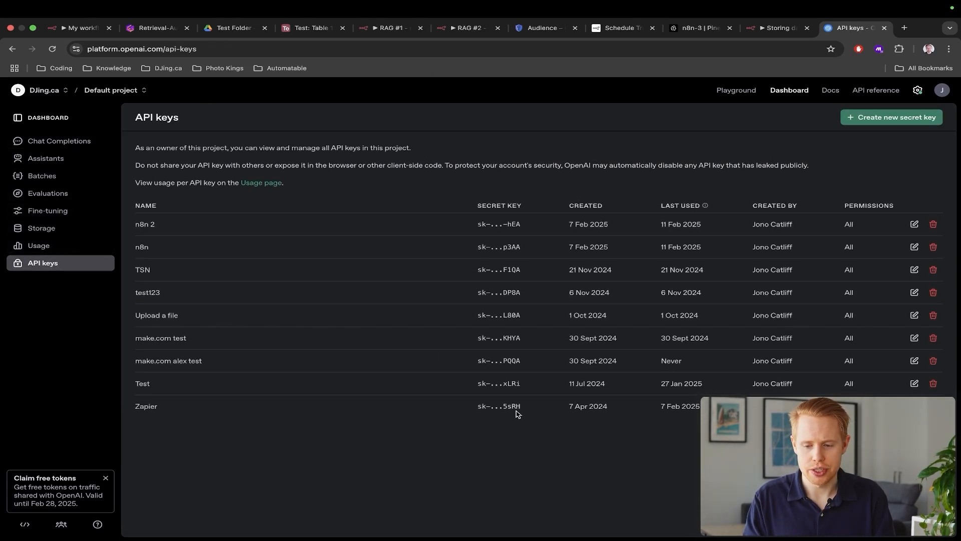
pyautogui.click(881, 118)
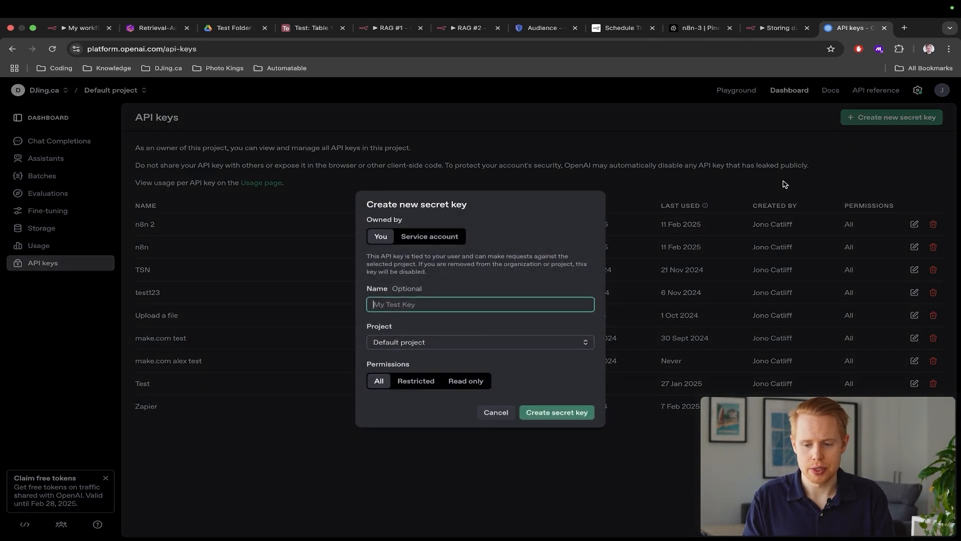
pyautogui.hotkey('ctrl', 'Tab')
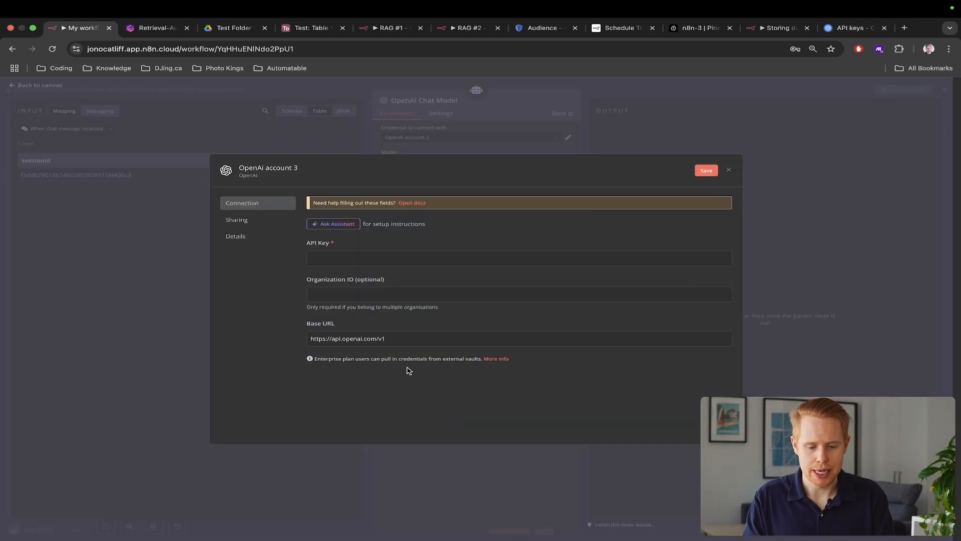
# Close the credential and model panels, shift the OpenAI Chat Model node left, and list memory types
pyautogui.press('Escape')
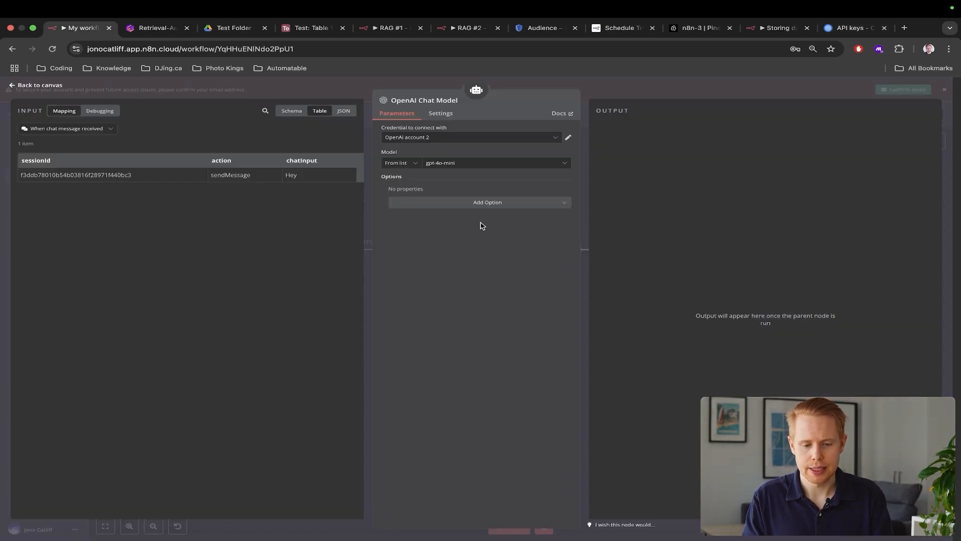
pyautogui.press('Escape')
pyautogui.moveTo(463, 385); pyautogui.dragTo(338, 385)
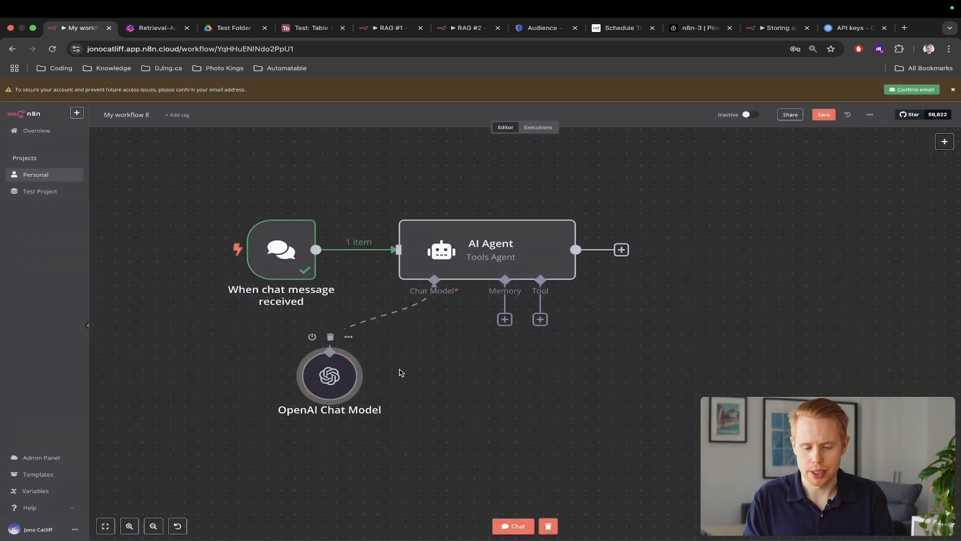
pyautogui.click(505, 320)
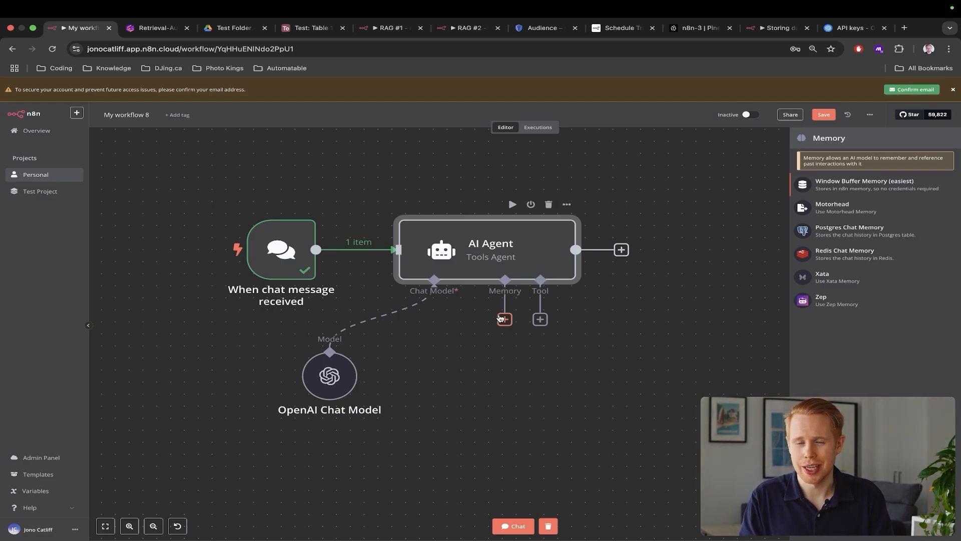
# Attach a Window Buffer Memory with the default context window length 5 to the agent
pyautogui.click(816, 189)
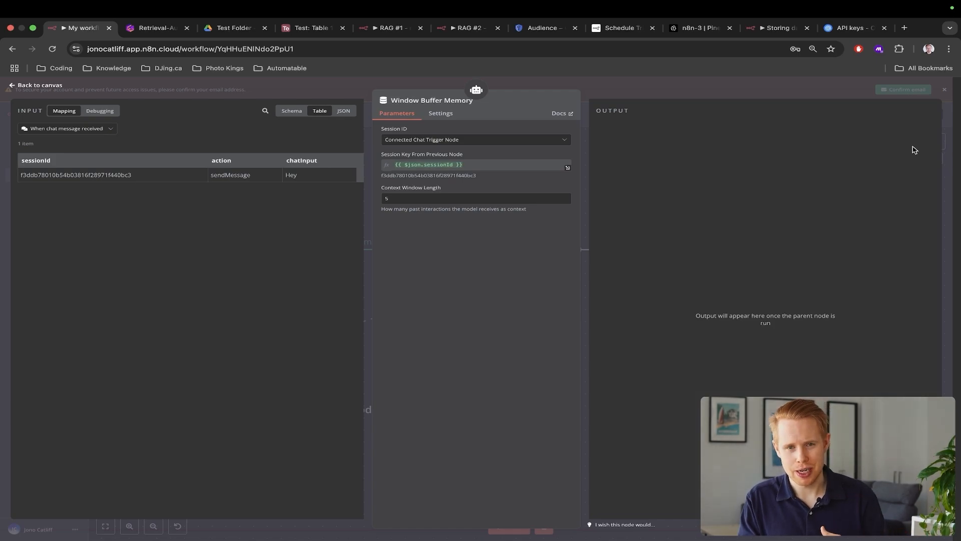
pyautogui.scroll(5, 410, 206)
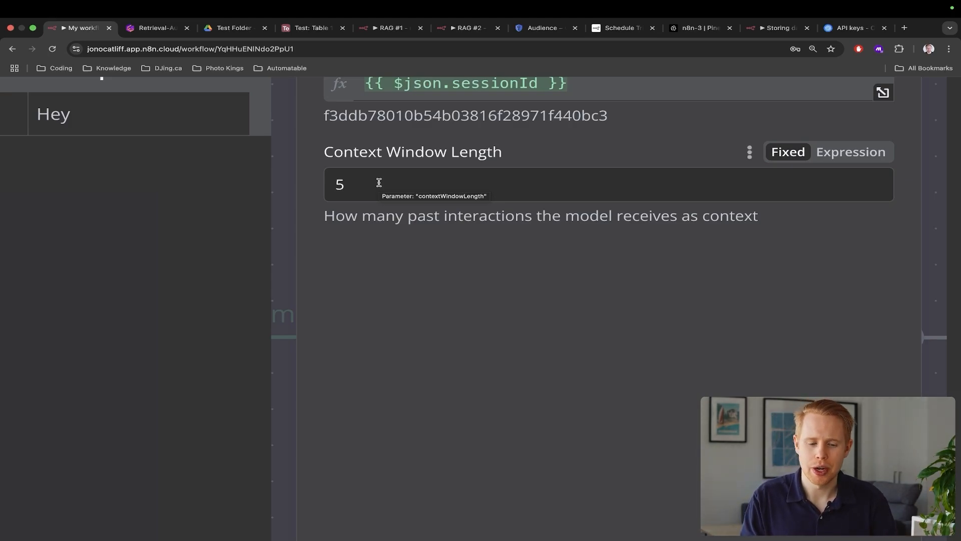
pyautogui.scroll(-5, 417, 397)
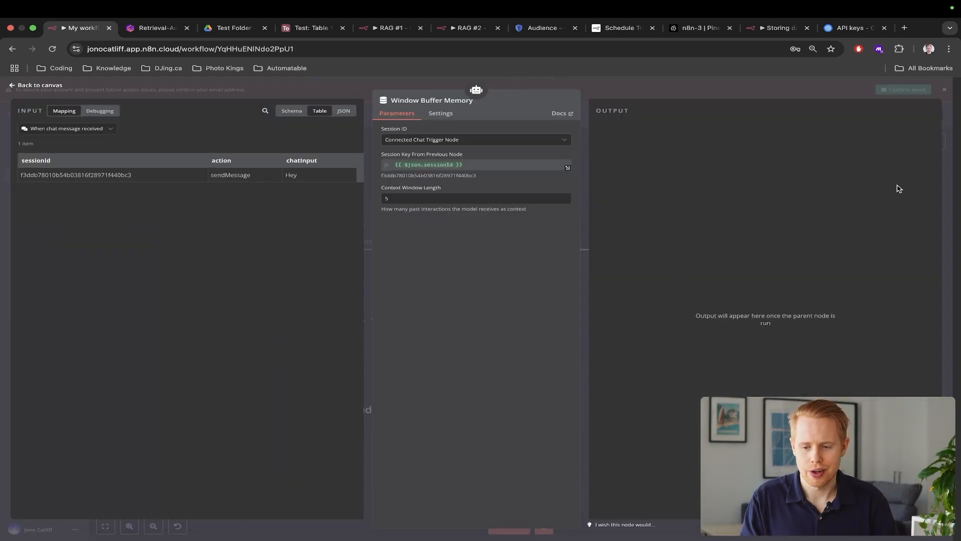
pyautogui.click(951, 145)
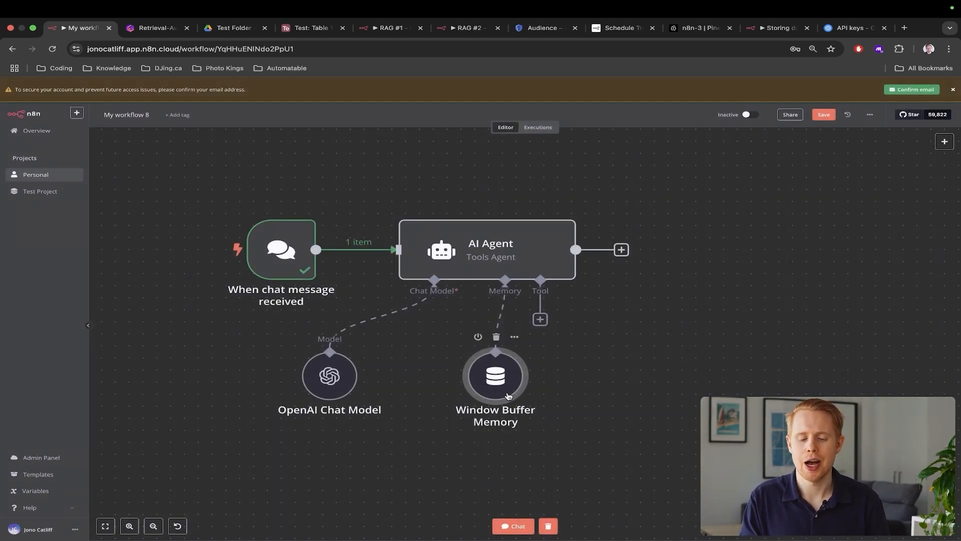
# Shift the memory and chat model nodes left, search the agent's tools for 'v', then switch to the Drive PDF
pyautogui.moveTo(508, 396); pyautogui.dragTo(429, 390)
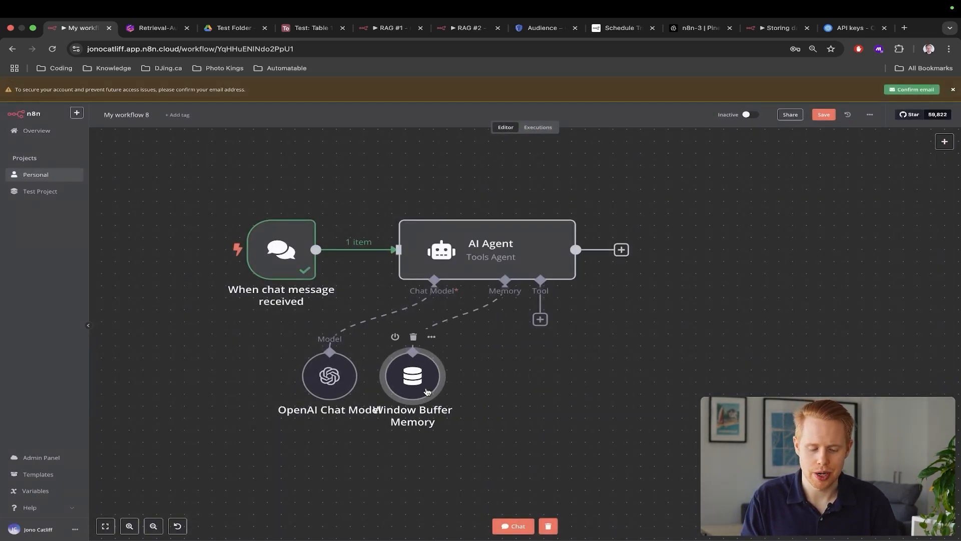
pyautogui.moveTo(328, 393); pyautogui.dragTo(287, 393)
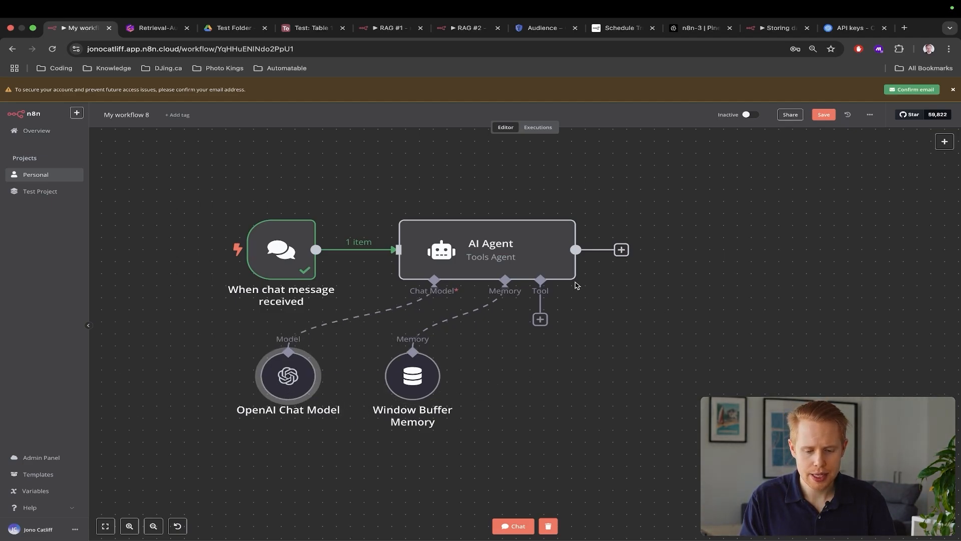
pyautogui.click(540, 320)
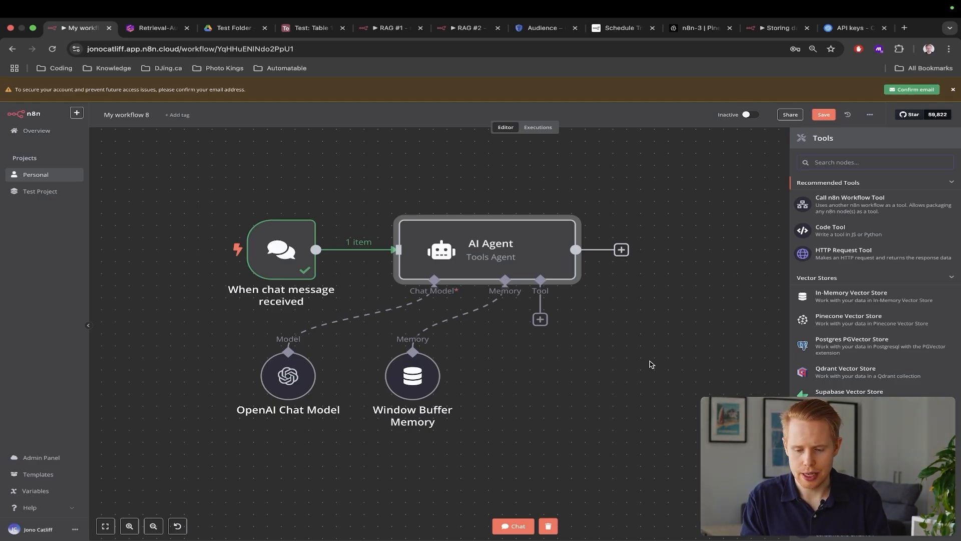
pyautogui.write('vector')
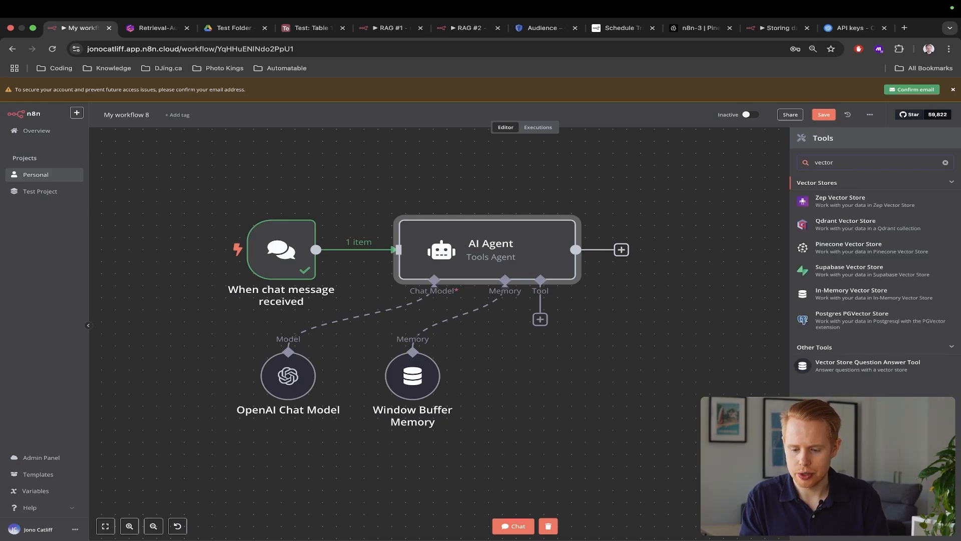
pyautogui.scroll(5, 934, 371)
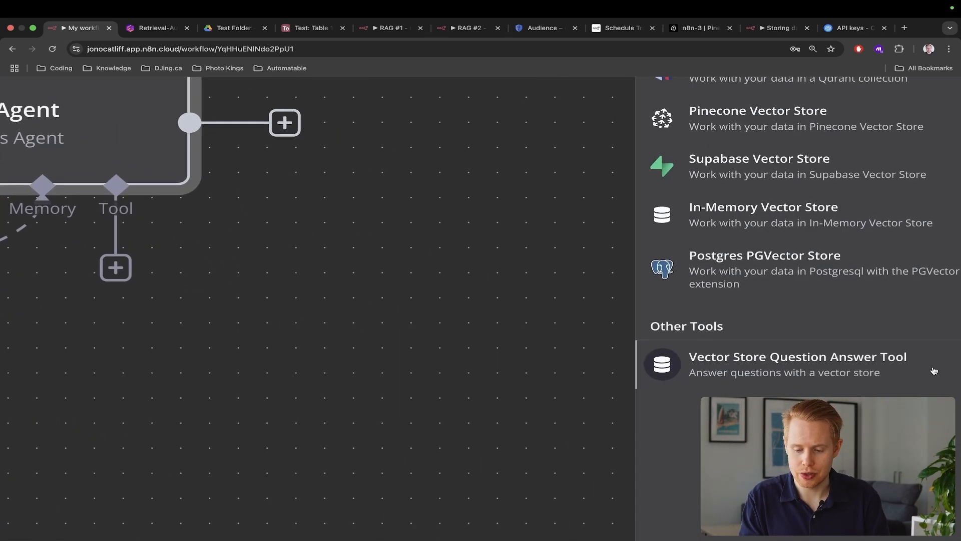
pyautogui.scroll(-5, 934, 371)
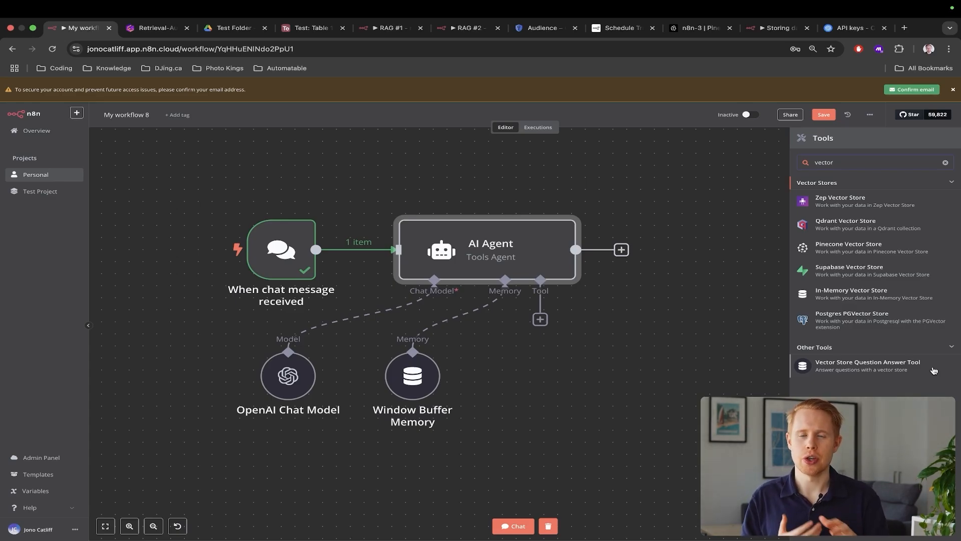
pyautogui.press('super+3')
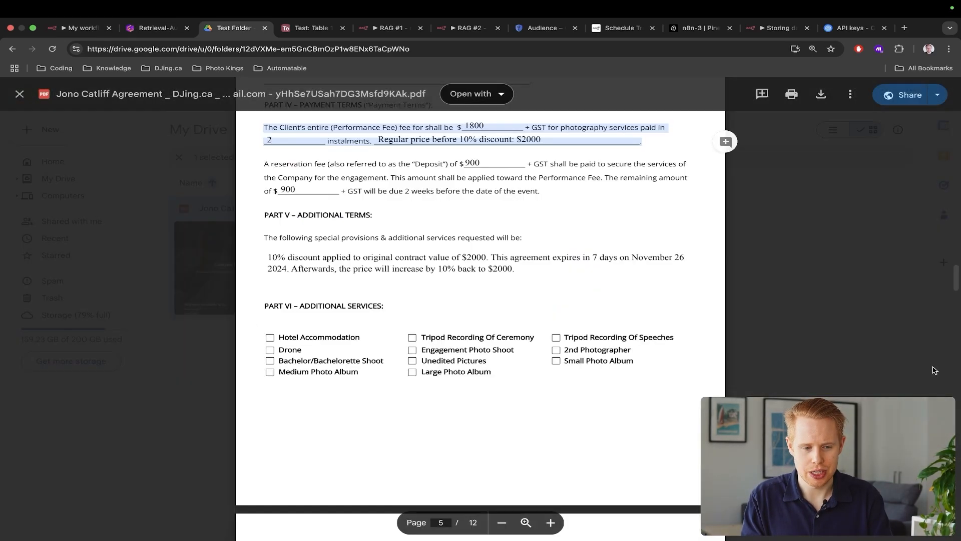
# Scroll back to the agreement PDF's payment terms, then bring up Pinecone's n8n-3 index page
pyautogui.scroll(2, 453, 335)
pyautogui.scroll(10, 453, 335)
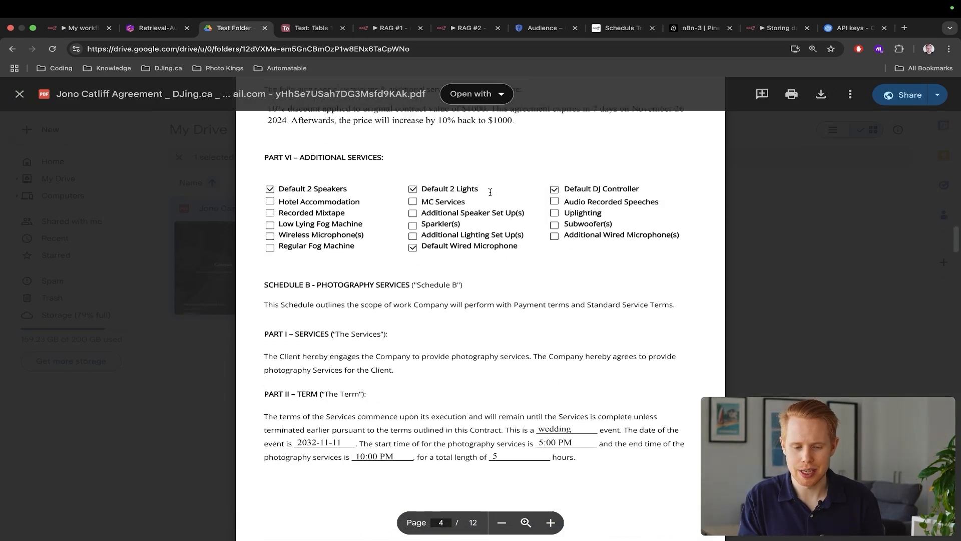
pyautogui.scroll(5, 490, 191)
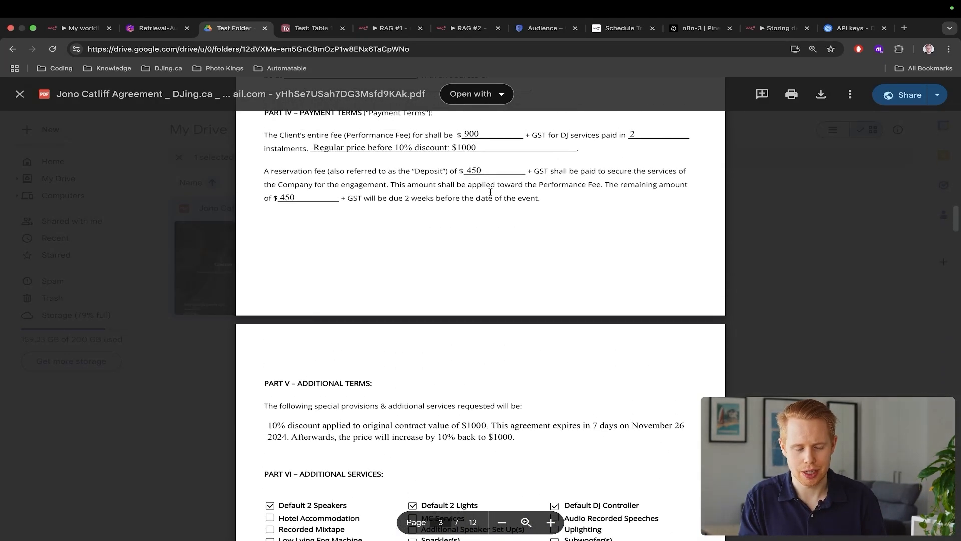
pyautogui.press('super+1')
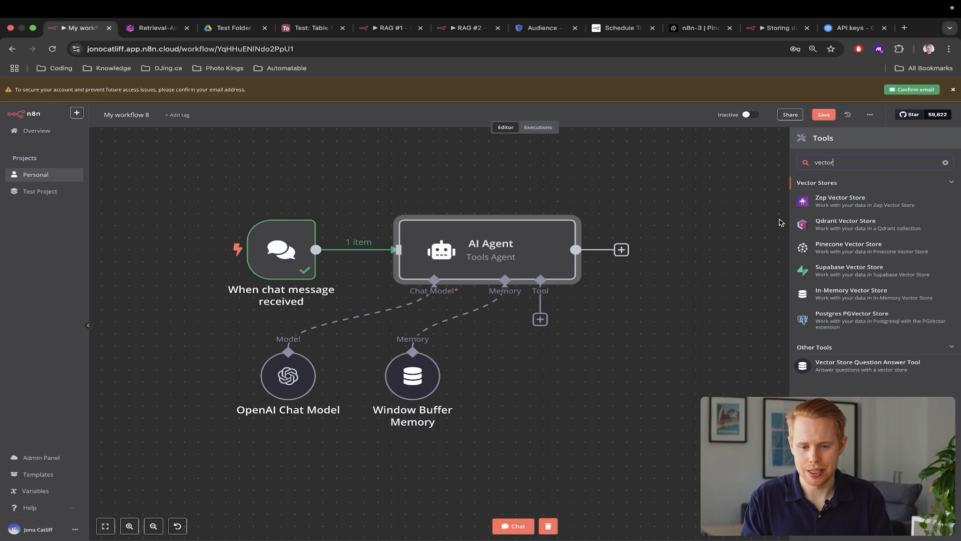
pyautogui.click(691, 32)
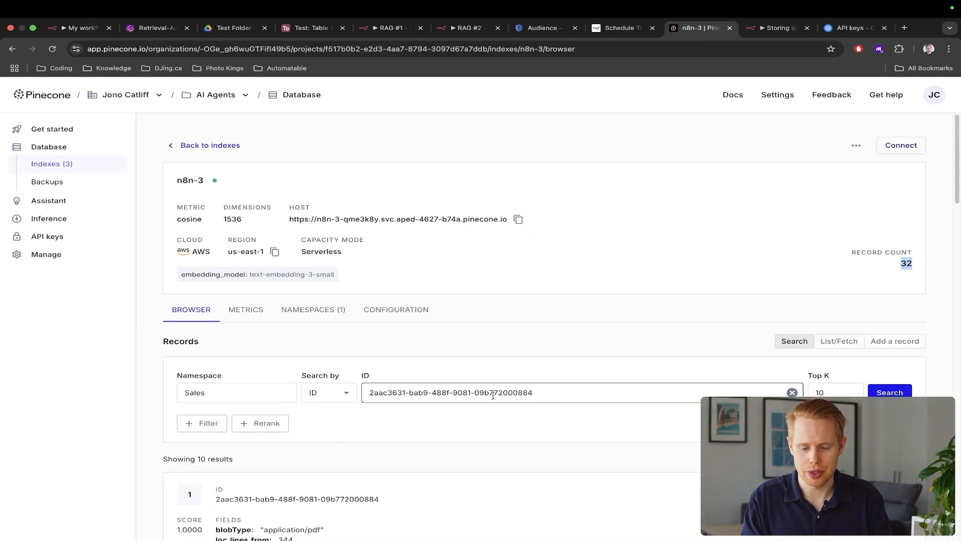
# Check the n8n-3 index records, then attach a Vector Store Question Answer Tool to the AI Agent
pyautogui.scroll(-2, 651, 466)
pyautogui.scroll(-5, 692, 503)
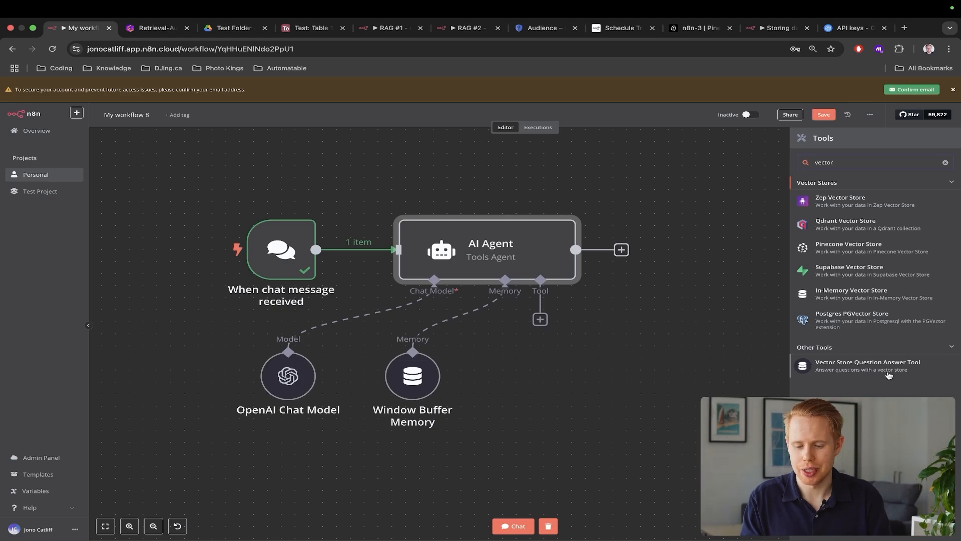
pyautogui.click(846, 367)
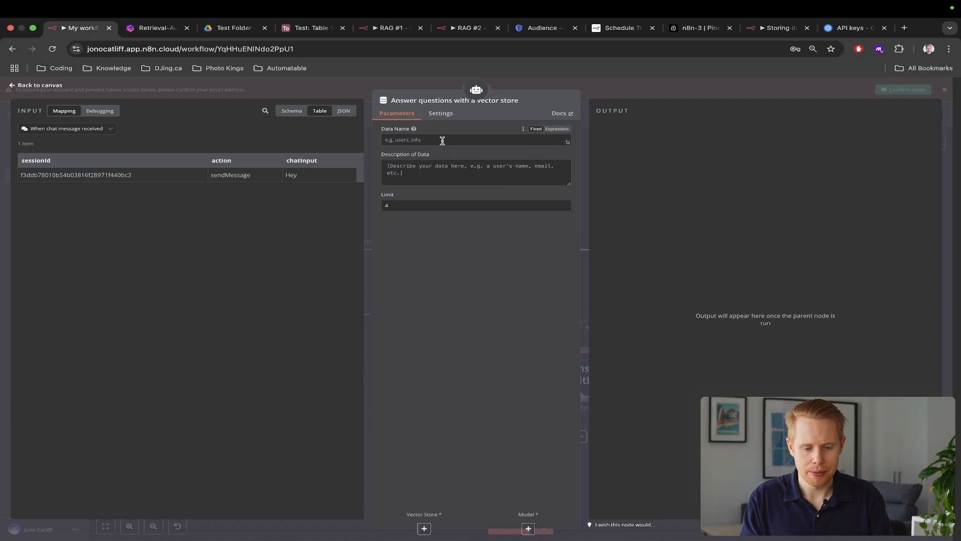
# Describe the Question_And_Answer tool as answering customer questions, keeping Limit at 4
pyautogui.write('pine_cone_')
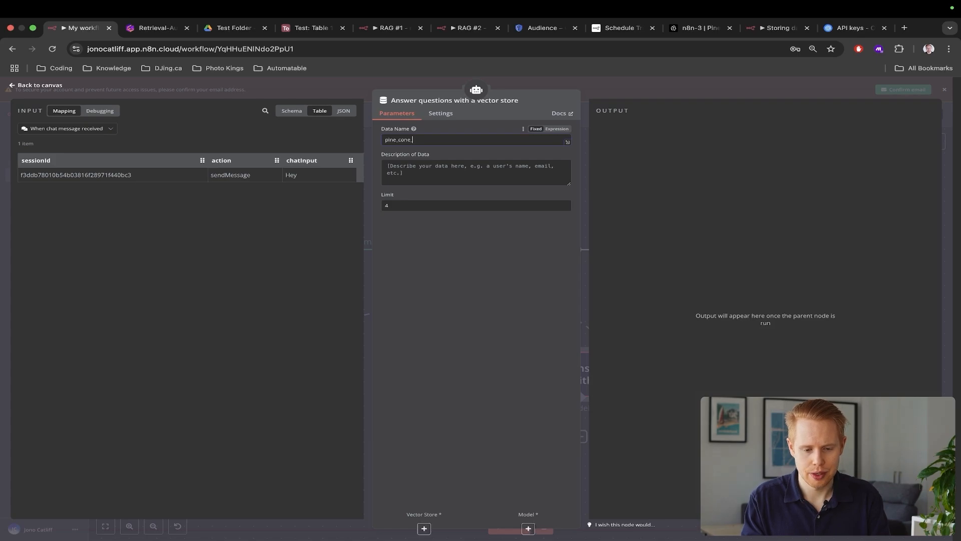
pyautogui.write('vect')
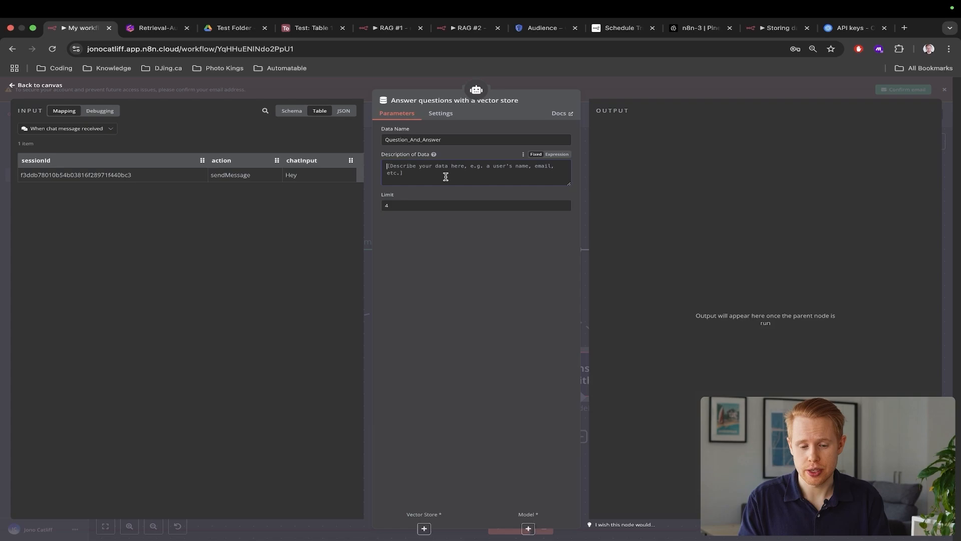
pyautogui.write('Q')
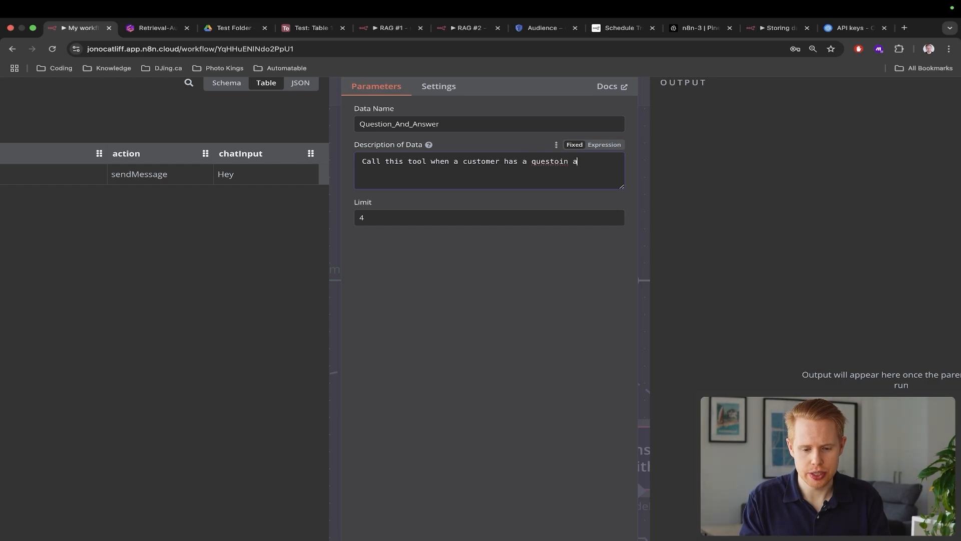
pyautogui.write('nd')
pyautogui.hotkey('alt', 'BackSpace')
pyautogui.hotkey('alt', 'BackSpace')
pyautogui.write('question a')
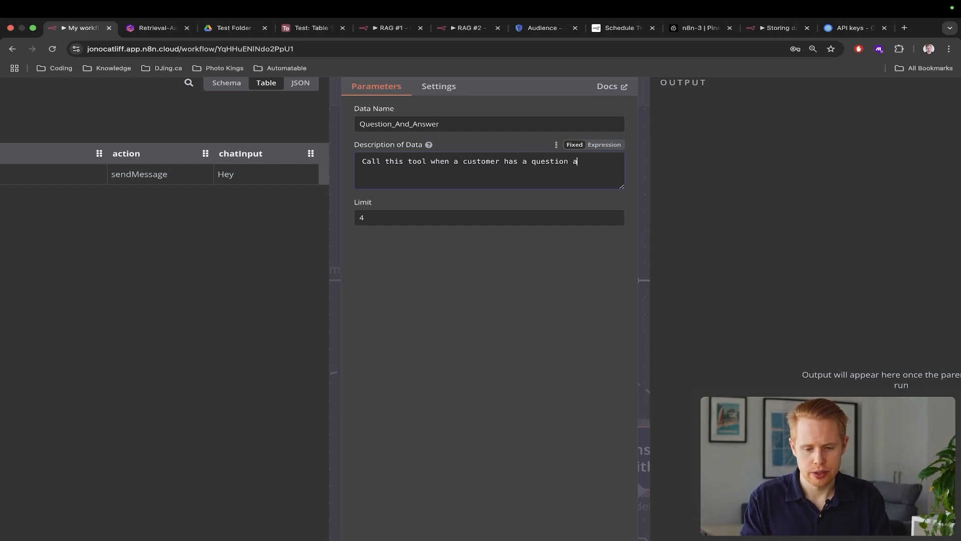
pyautogui.write('nd you need to provide an answer to that person.')
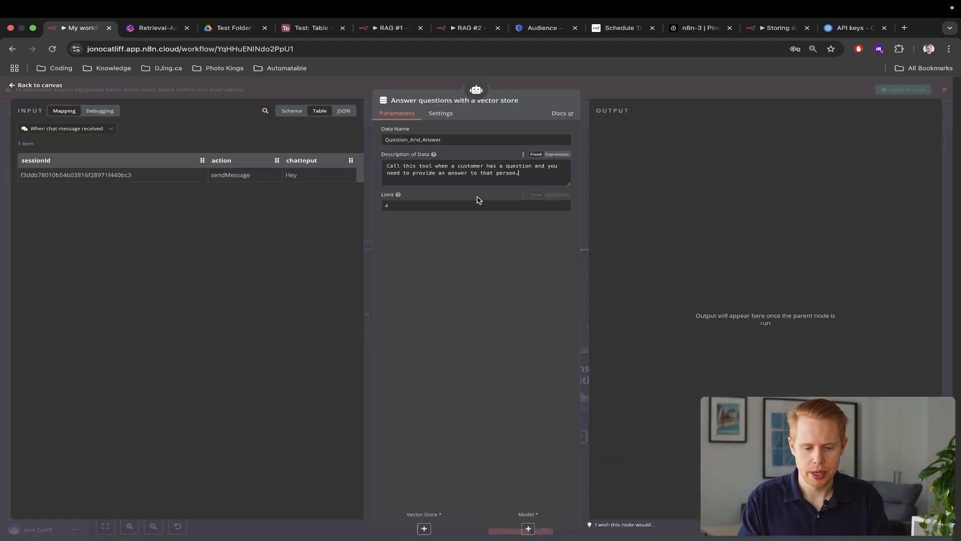
pyautogui.click(948, 214)
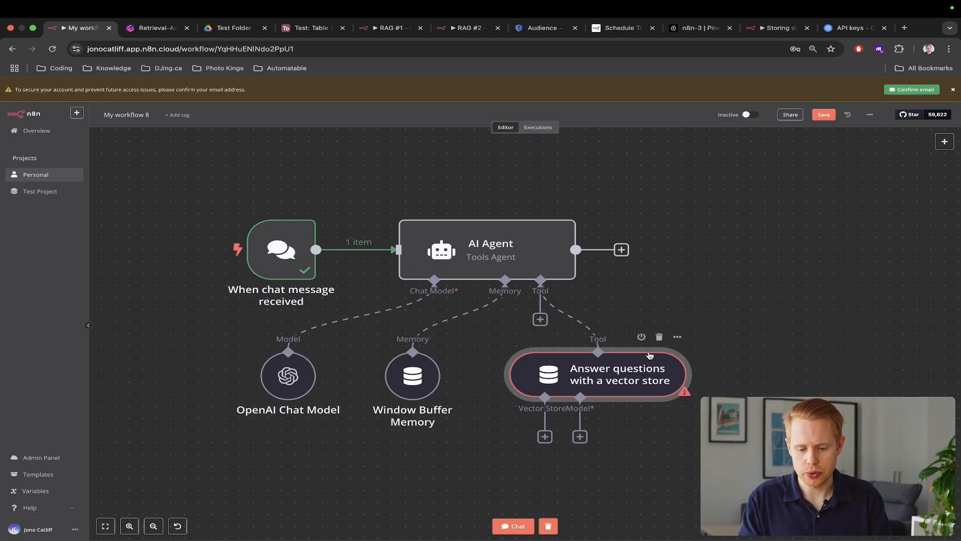
# Glance at the finished RAG #2 workflow for reference, then return to the workflow being built
pyautogui.click(465, 31)
pyautogui.scroll(2, 601, 246)
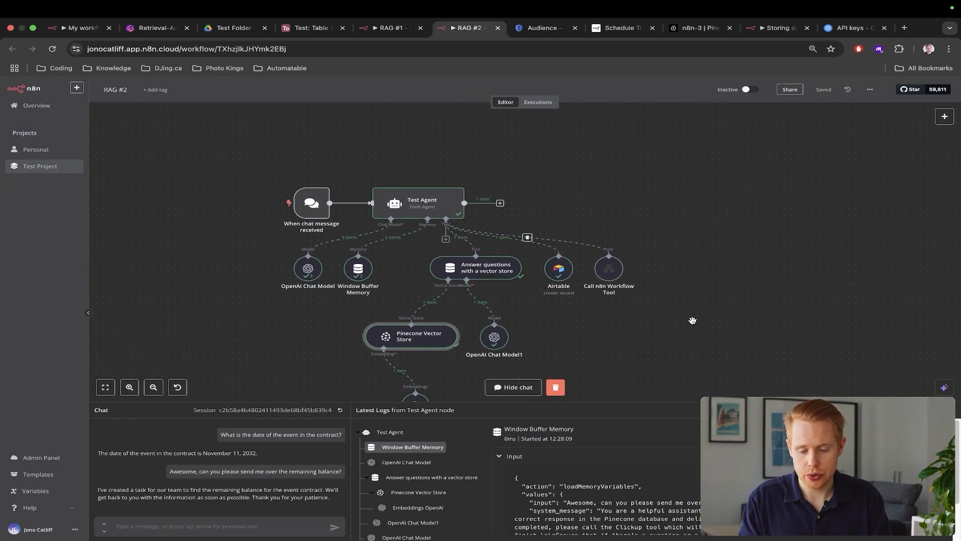
pyautogui.press('super+1')
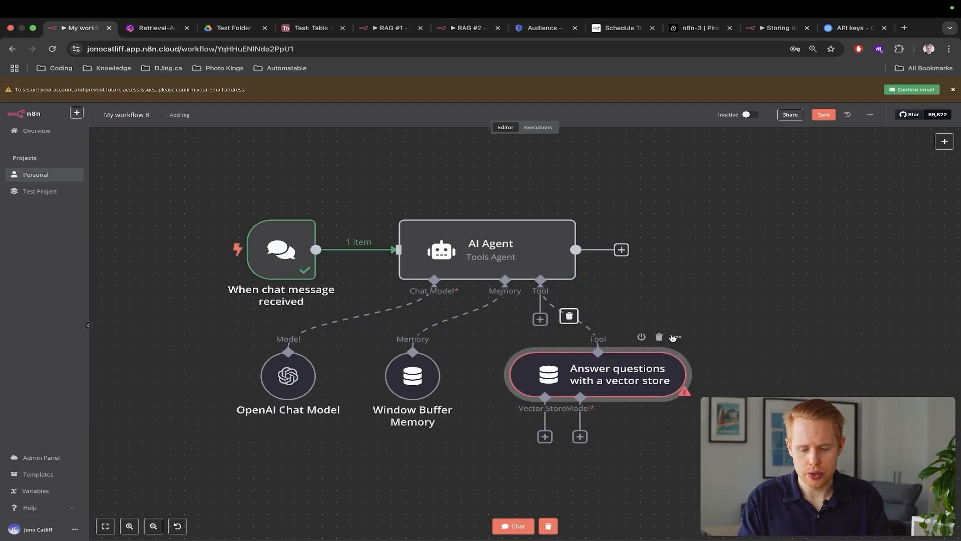
pyautogui.scroll(-2, 591, 373)
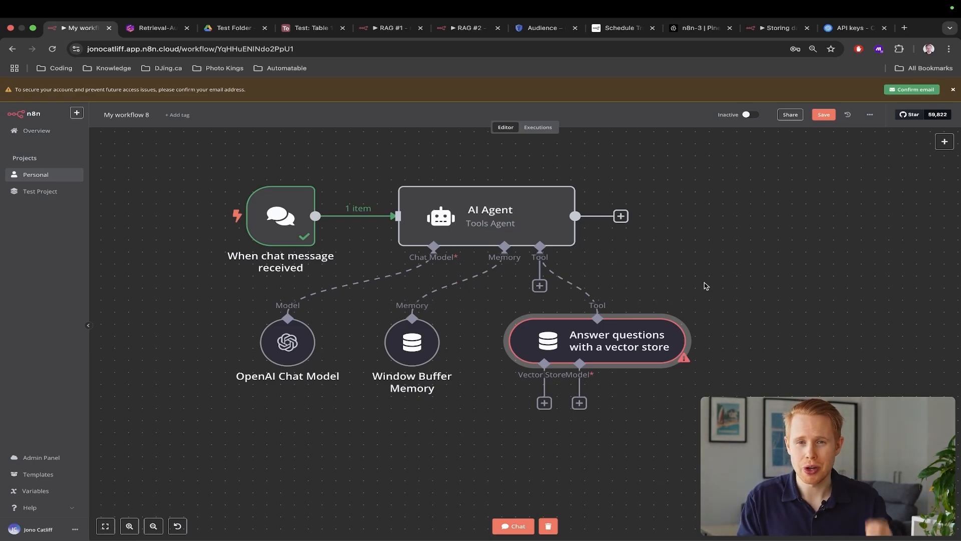
# Attach a gpt-4o-mini OpenAI Chat Model to the Q&A tool and position it on the canvas
pyautogui.click(581, 404)
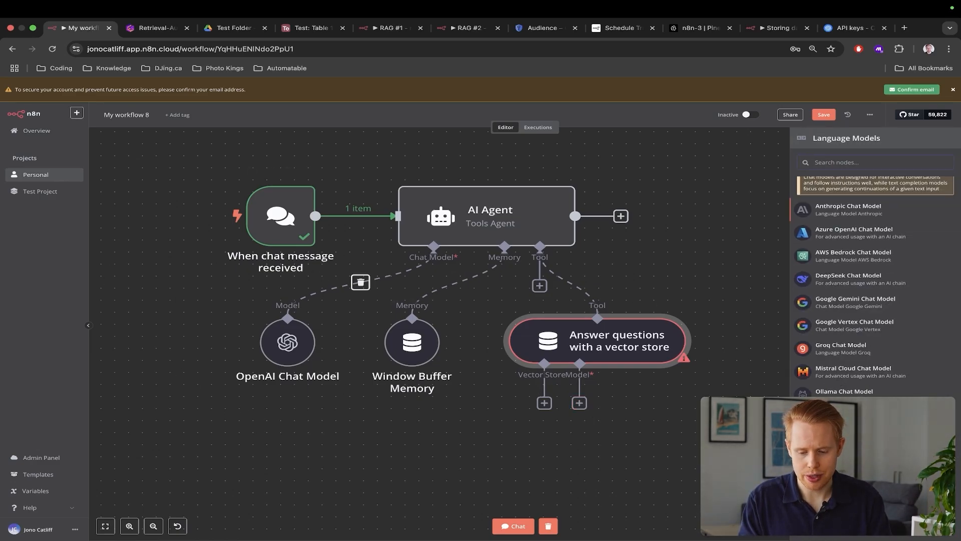
pyautogui.click(844, 417)
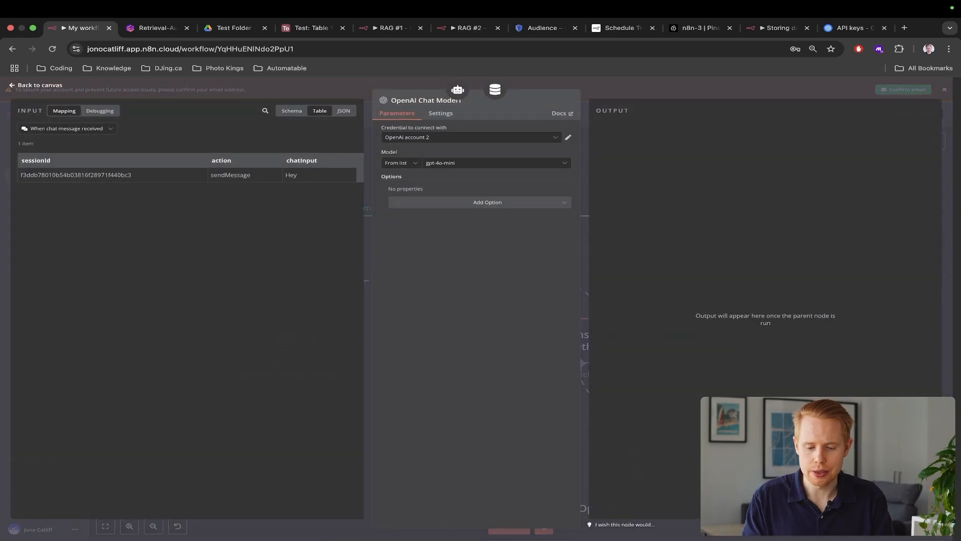
pyautogui.click(953, 215)
pyautogui.scroll(-3, 652, 326)
pyautogui.moveTo(636, 388); pyautogui.dragTo(719, 375)
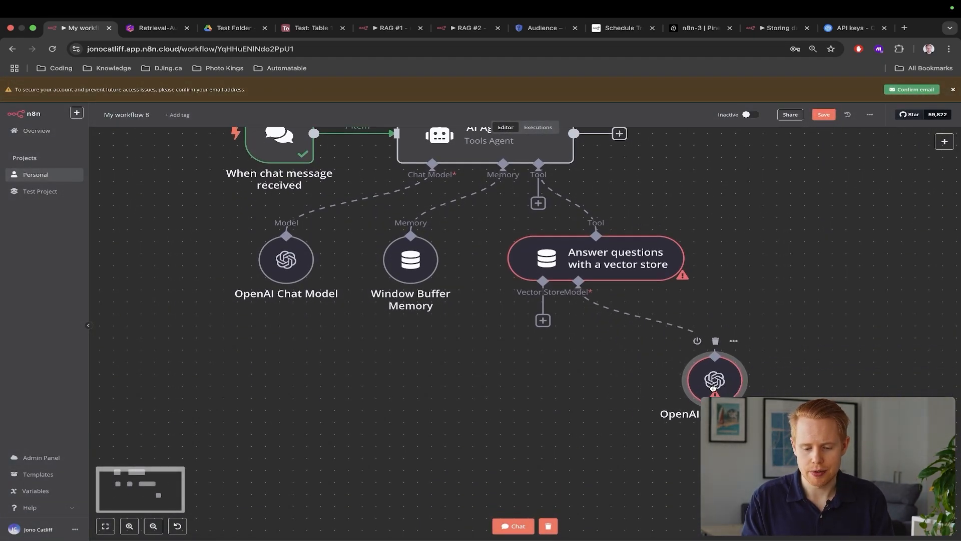
pyautogui.click(543, 320)
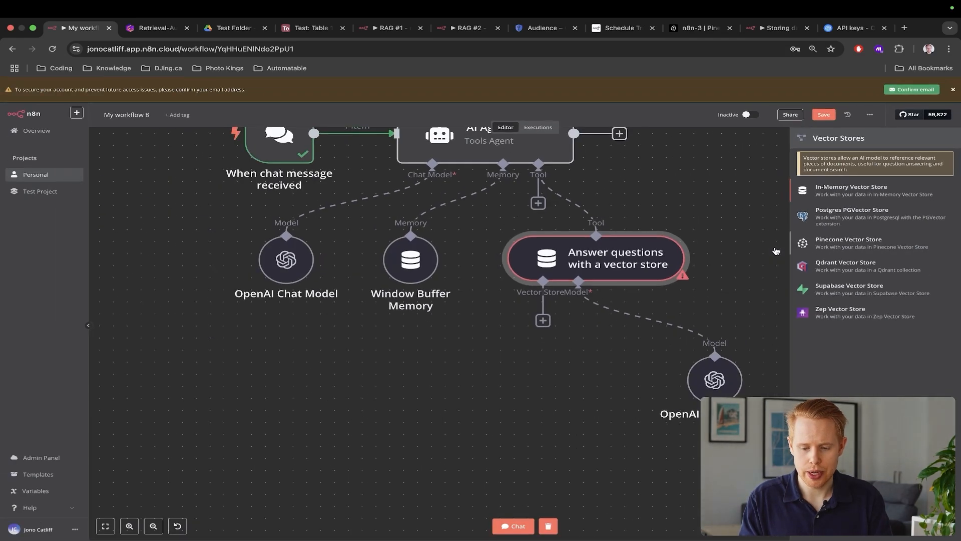
# Add a Pinecone Vector Store in Retrieve Documents (As Vector Store for Chain/Tool) mode using index n8n-3
pyautogui.click(775, 250)
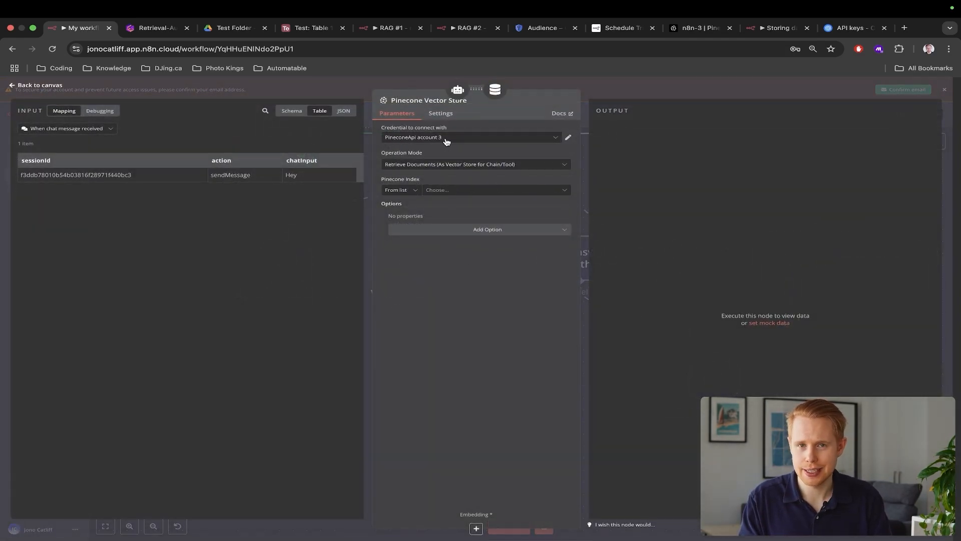
pyautogui.click(438, 165)
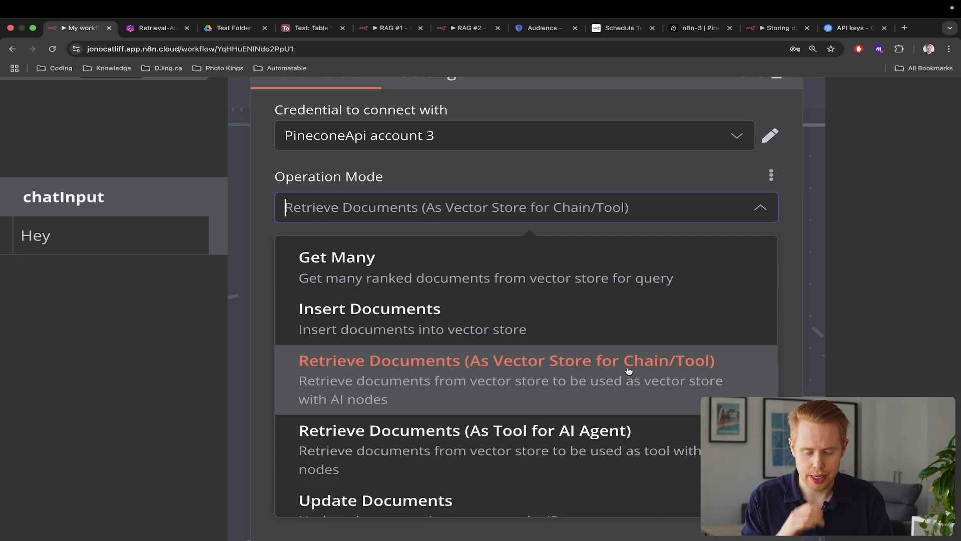
pyautogui.scroll(-5, 628, 371)
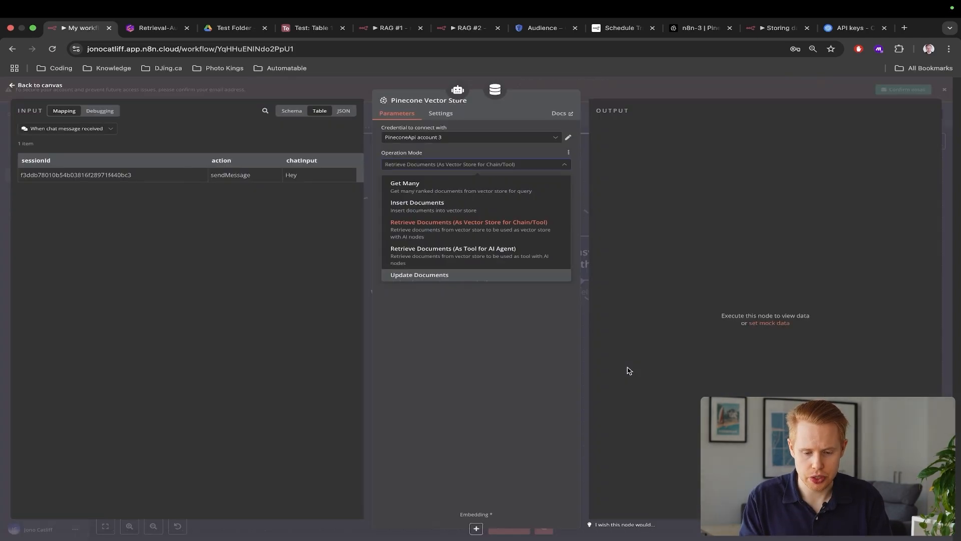
pyautogui.click(578, 220)
pyautogui.scroll(5, 479, 219)
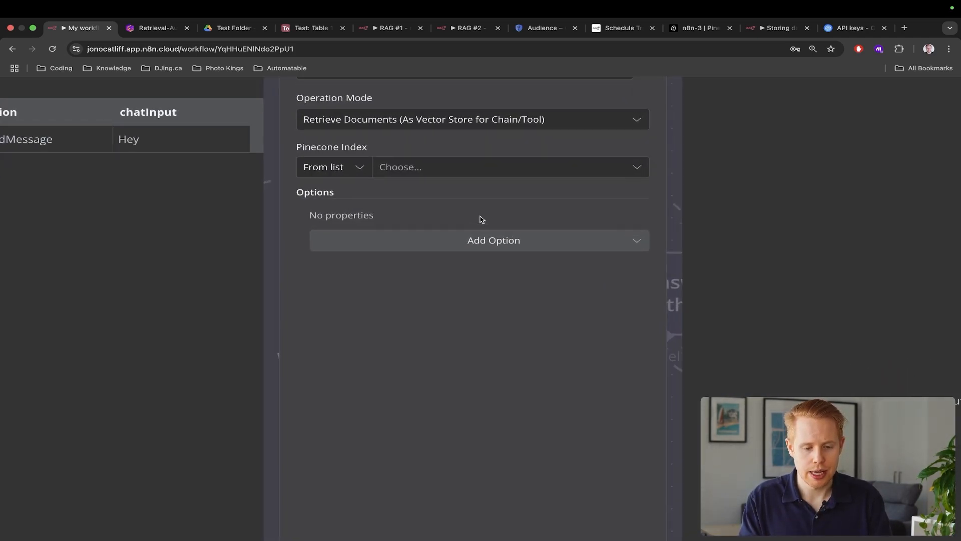
pyautogui.click(425, 174)
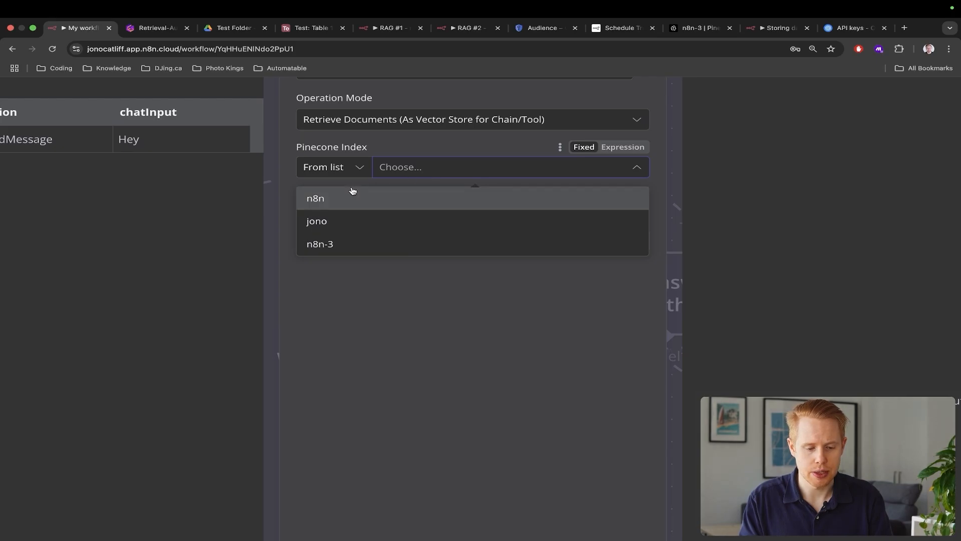
pyautogui.click(350, 245)
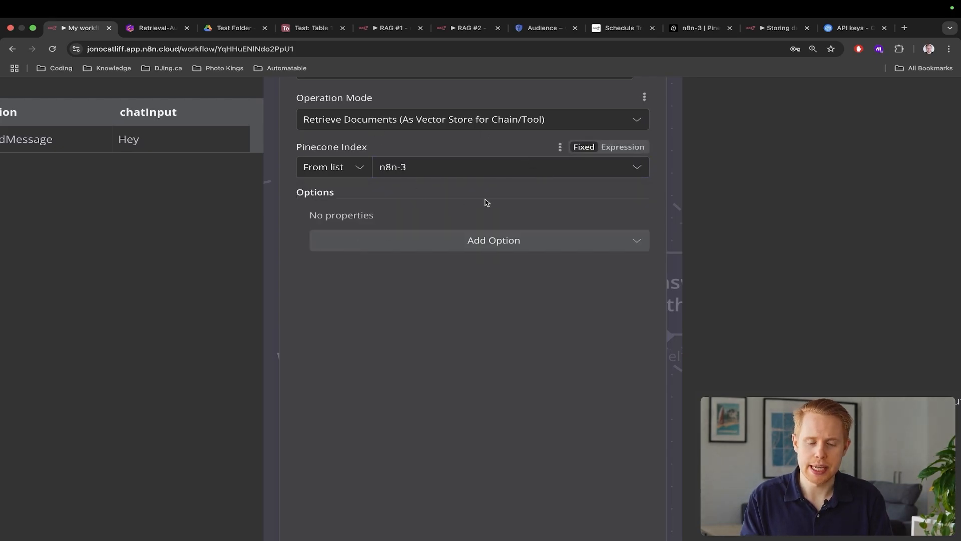
pyautogui.click(701, 28)
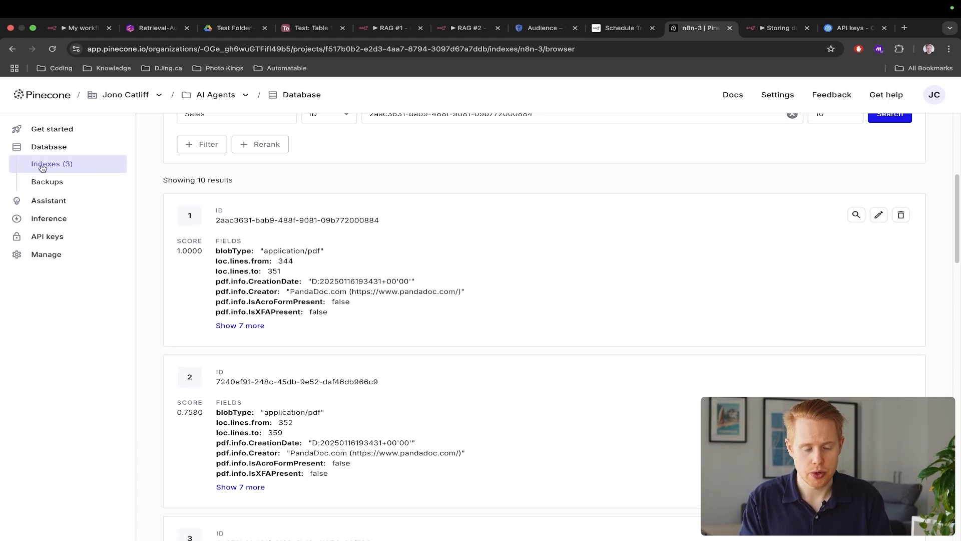
pyautogui.scroll(5, 347, 271)
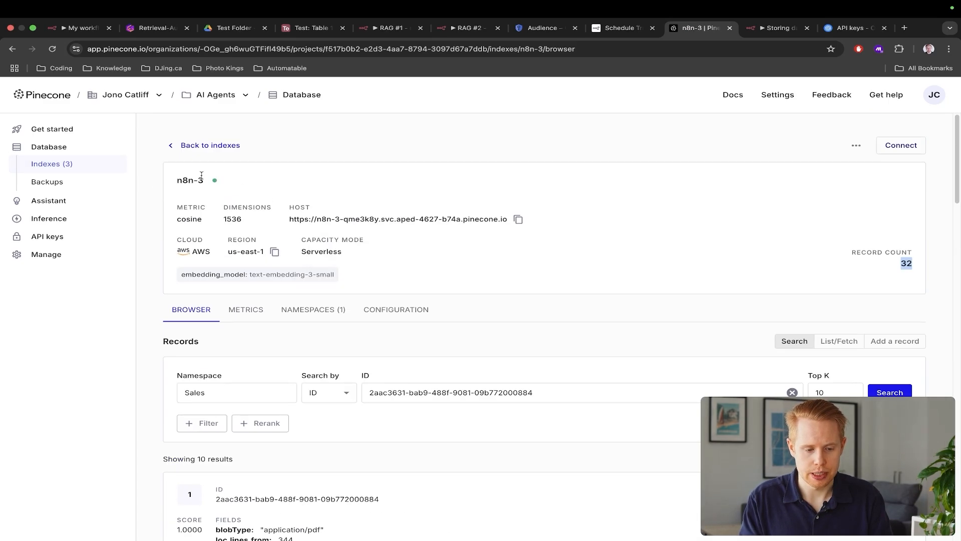
pyautogui.press('super+1')
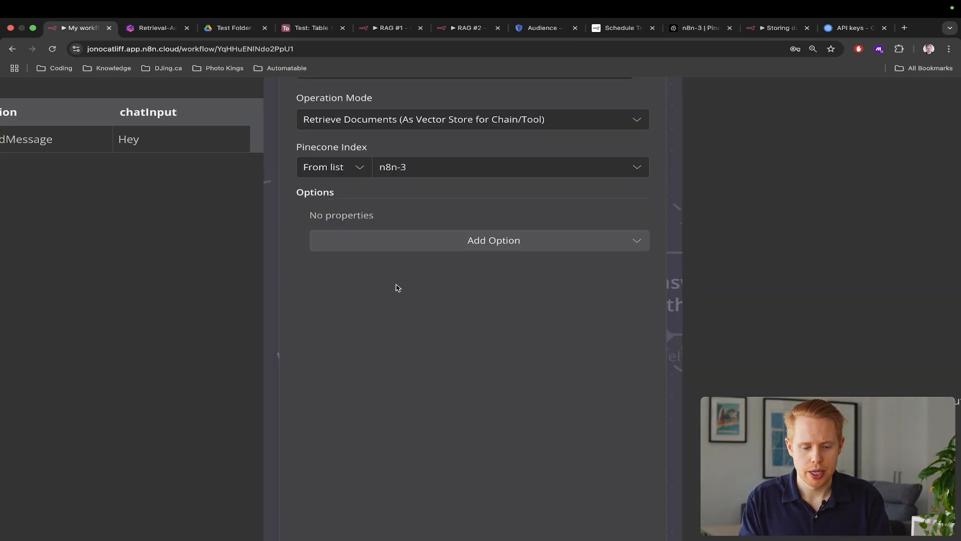
# Add the Pinecone Namespace option set to 'Sales' and close the Pinecone settings
pyautogui.click(513, 229)
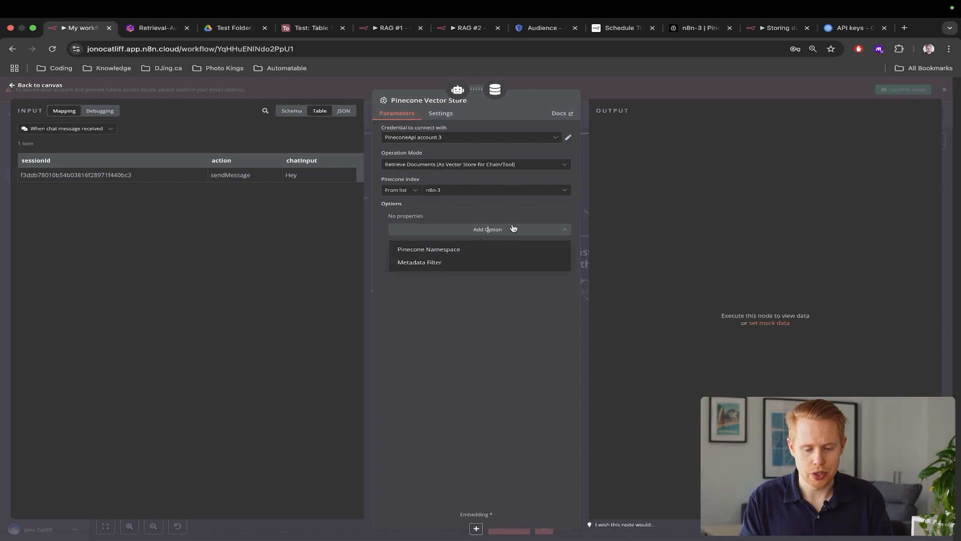
pyautogui.click(478, 250)
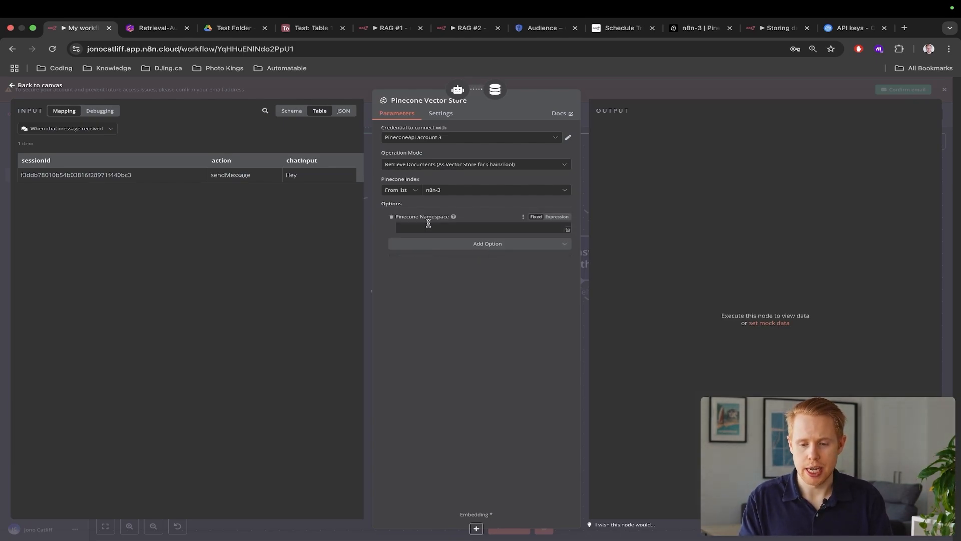
pyautogui.click(428, 226)
pyautogui.write('Sales')
pyautogui.click(392, 295)
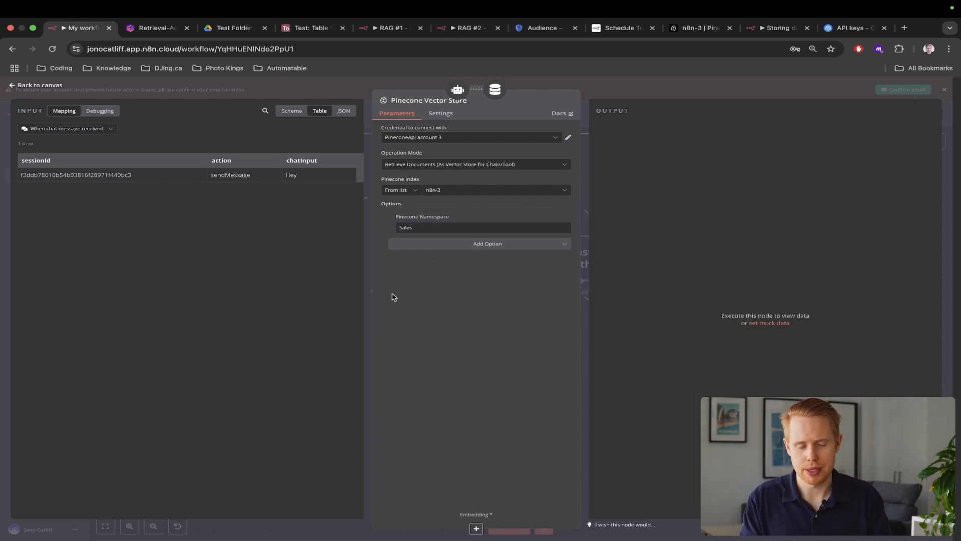
pyautogui.press('super+3')
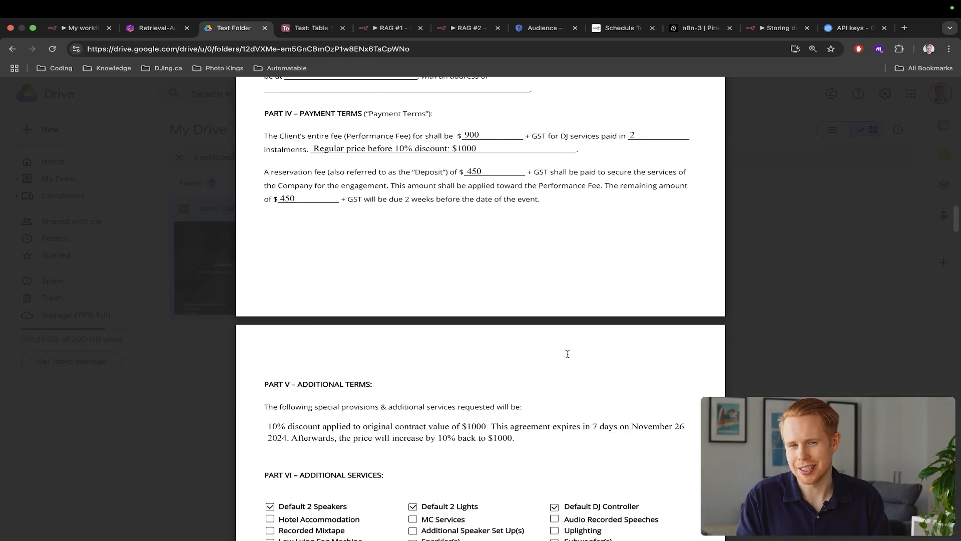
pyautogui.press('super+1')
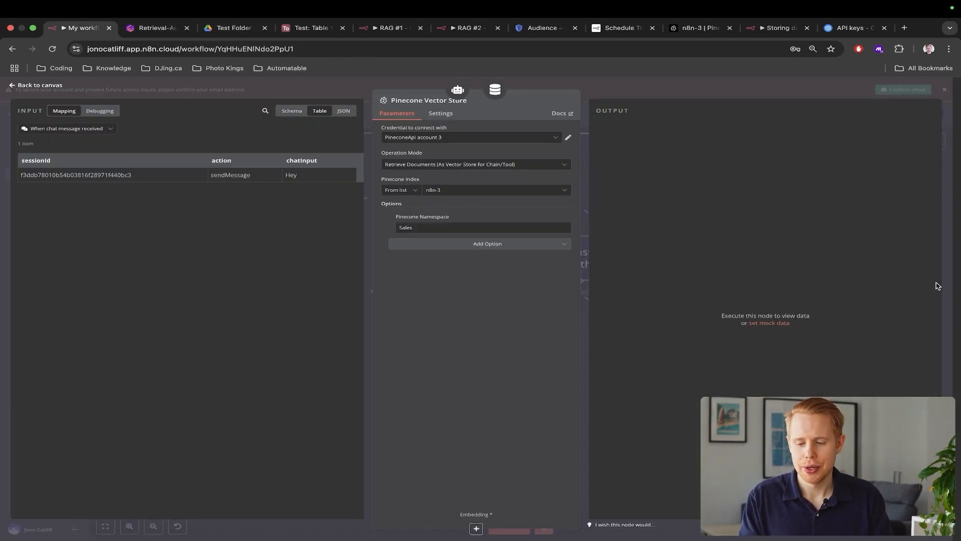
pyautogui.click(950, 286)
pyautogui.hscroll(5, 785, 349)
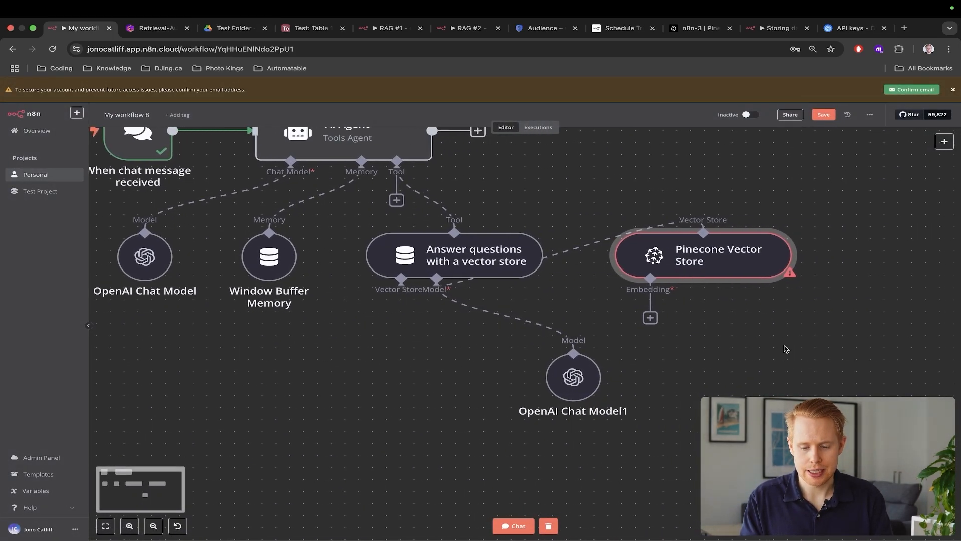
# Place the Pinecone Vector Store node below the Q&A tool, then view Gamma's Embeddings card
pyautogui.moveTo(722, 270); pyautogui.dragTo(399, 383)
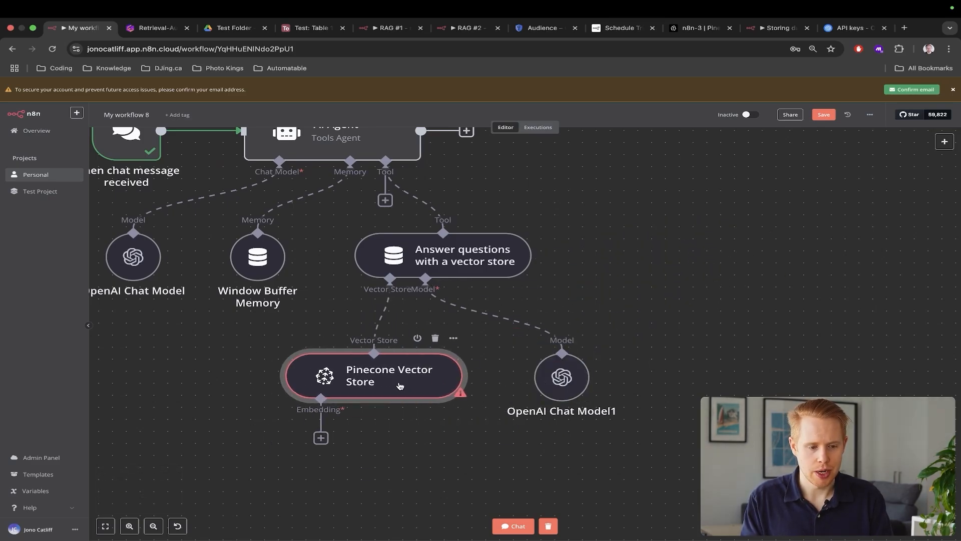
pyautogui.hotkey('ctrl', 'Tab')
pyautogui.scroll(-5, 359, 398)
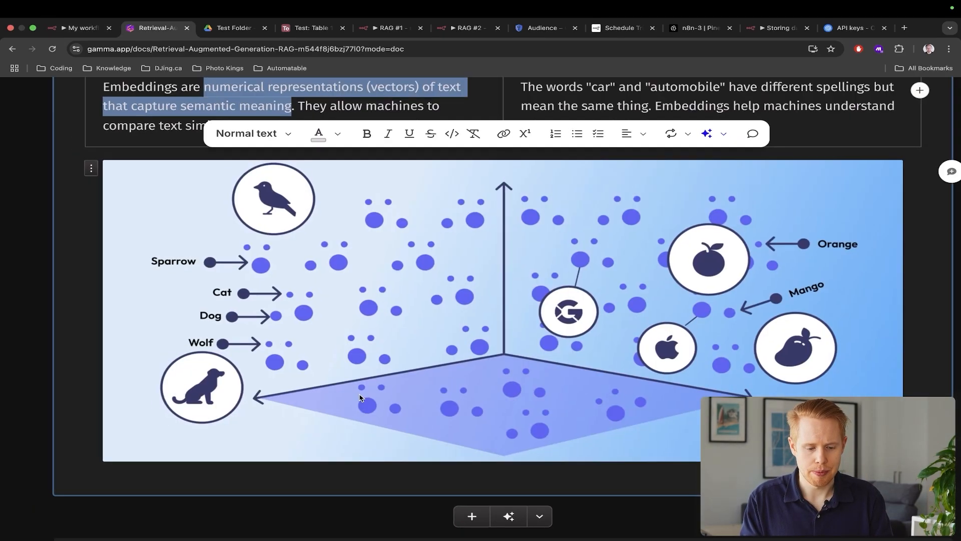
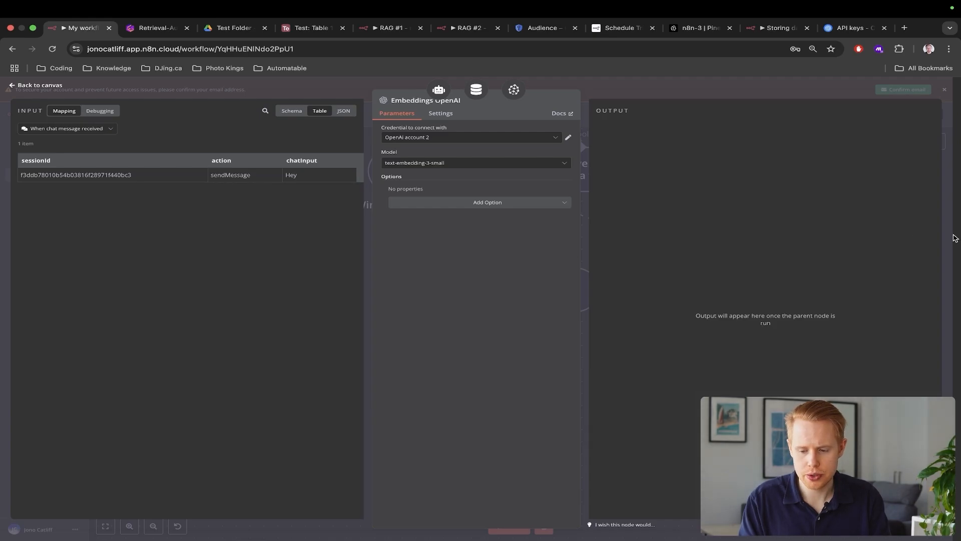
# Keep the Embeddings OpenAI model at text-embedding-3-small and return to the canvas
pyautogui.click(954, 238)
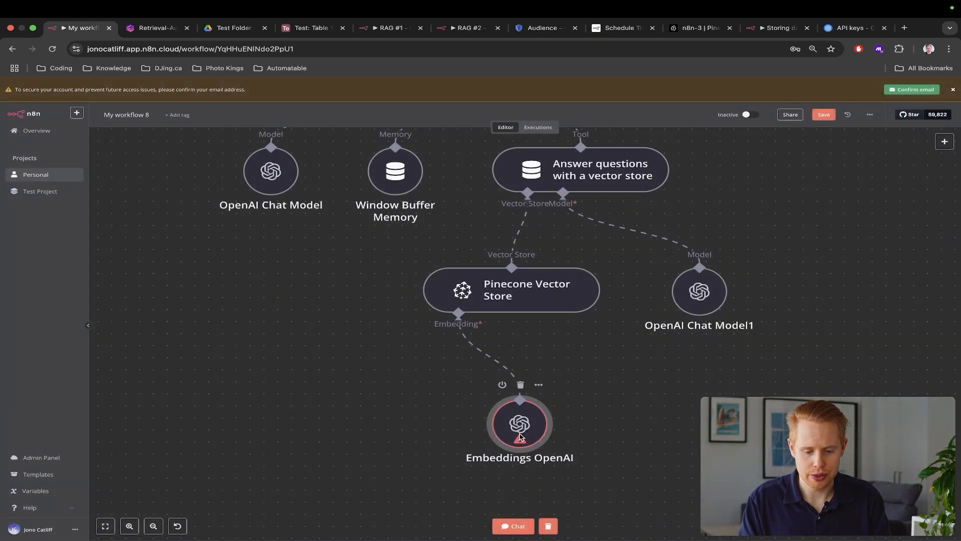
# Place the Embeddings OpenAI node beneath Pinecone Vector Store and open the test chat
pyautogui.moveTo(520, 437); pyautogui.dragTo(369, 394)
pyautogui.scroll(-5, 370, 396)
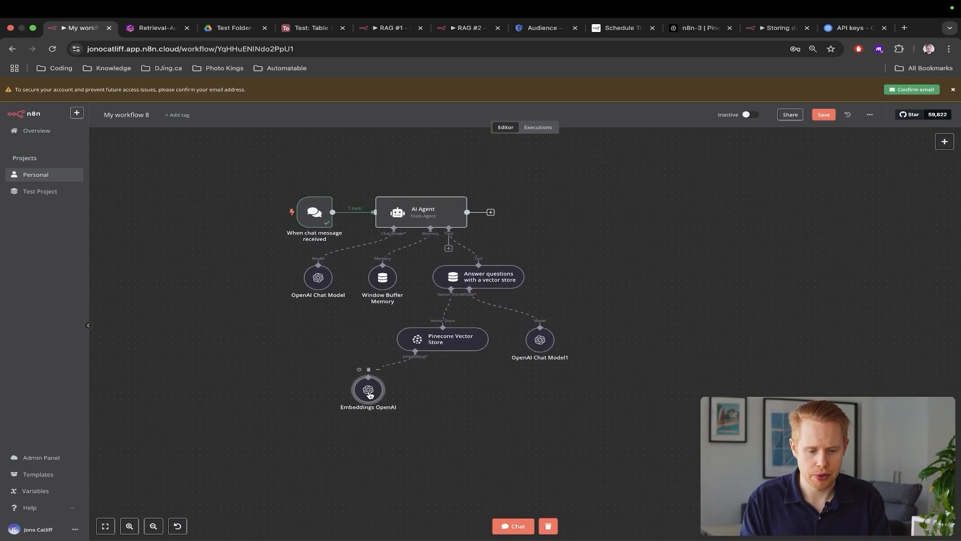
pyautogui.click(506, 531)
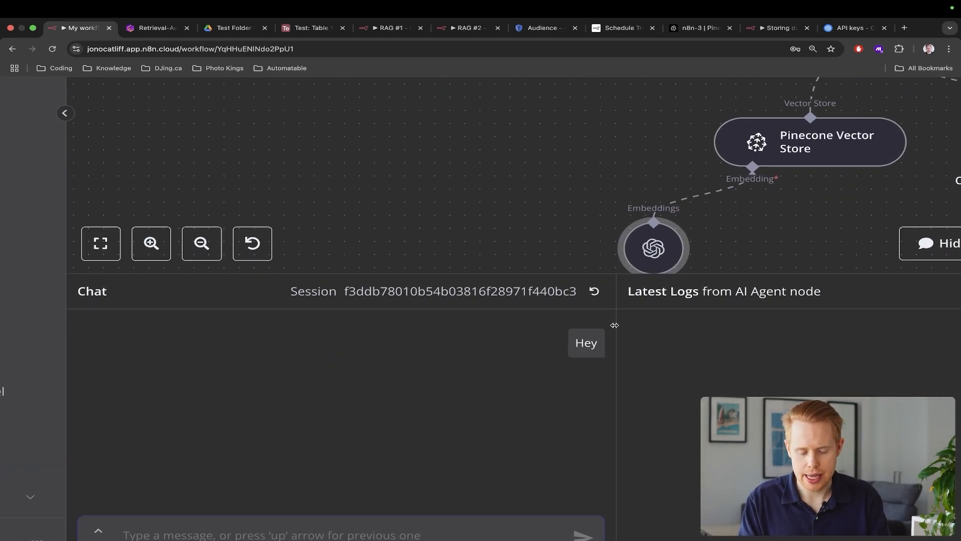
pyautogui.scroll(-2, 539, 303)
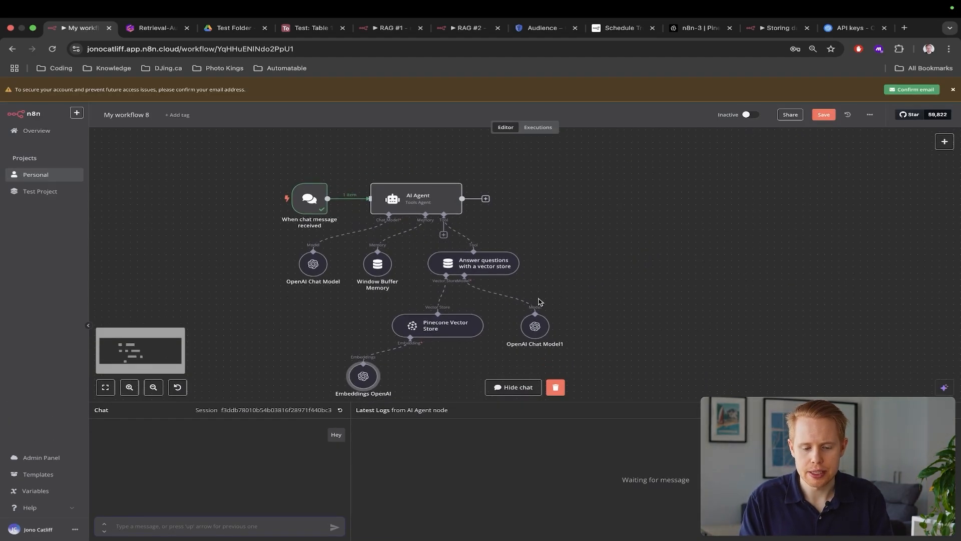
pyautogui.scroll(-2, 539, 303)
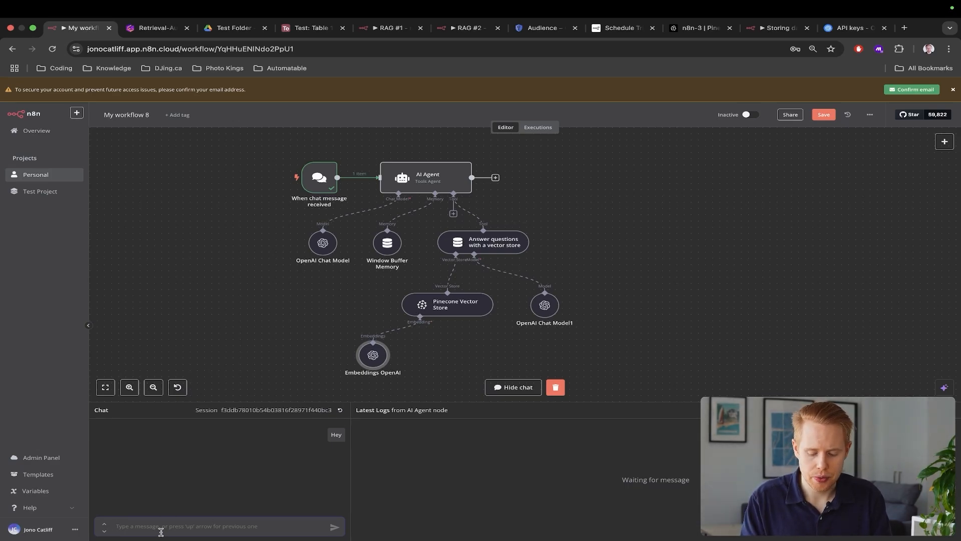
# Highlight the 10% discount in the contract PDF, then type 'Hey, what discount did you give me?' in the chat
pyautogui.press('super+3')
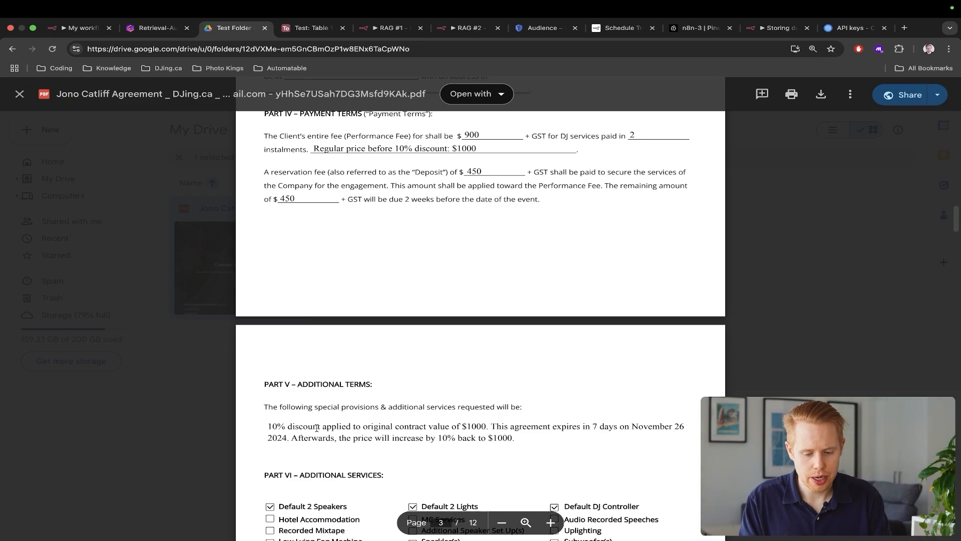
pyautogui.scroll(-5, 316, 428)
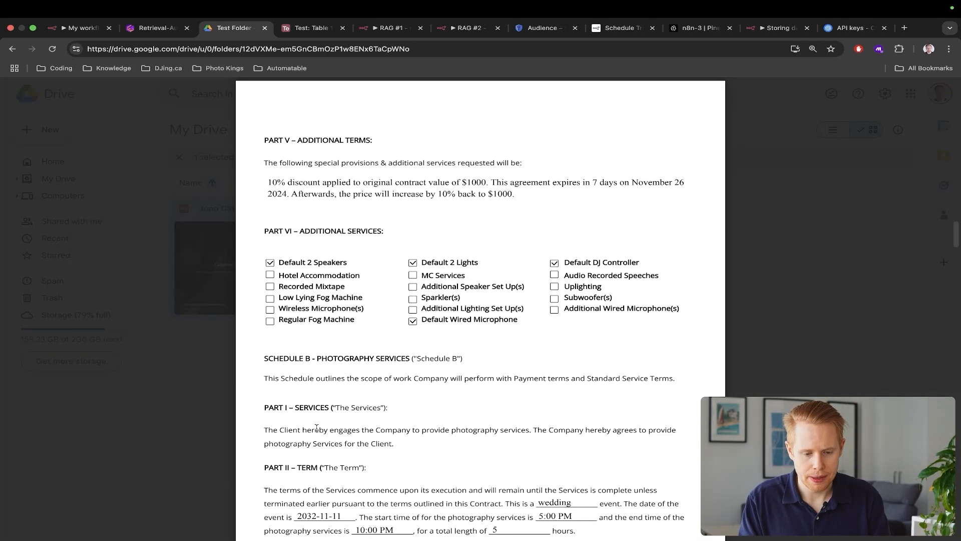
pyautogui.scroll(2, 316, 428)
pyautogui.moveTo(268, 298); pyautogui.dragTo(298, 298)
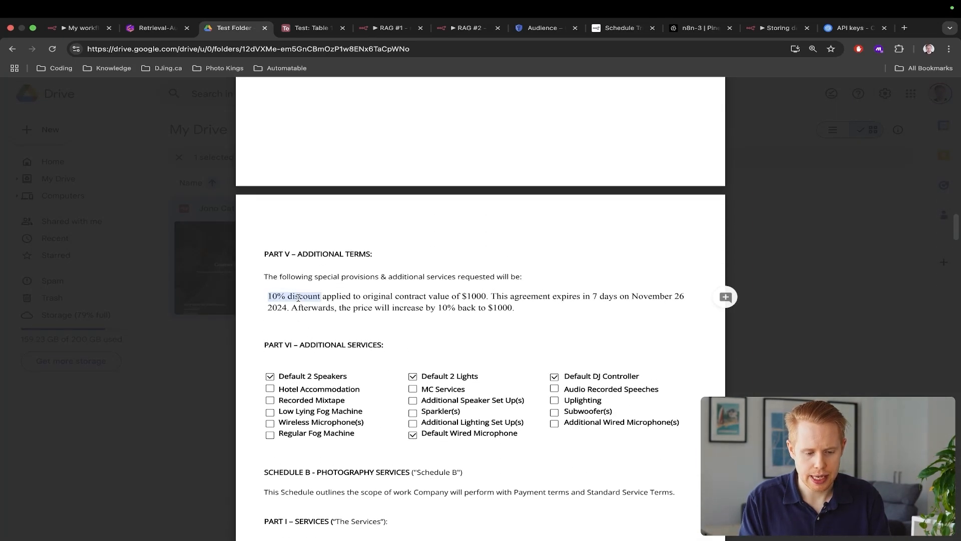
pyautogui.hotkey('ctrl', 'shift', 'Tab')
pyautogui.hotkey('ctrl', 'shift', 'Tab')
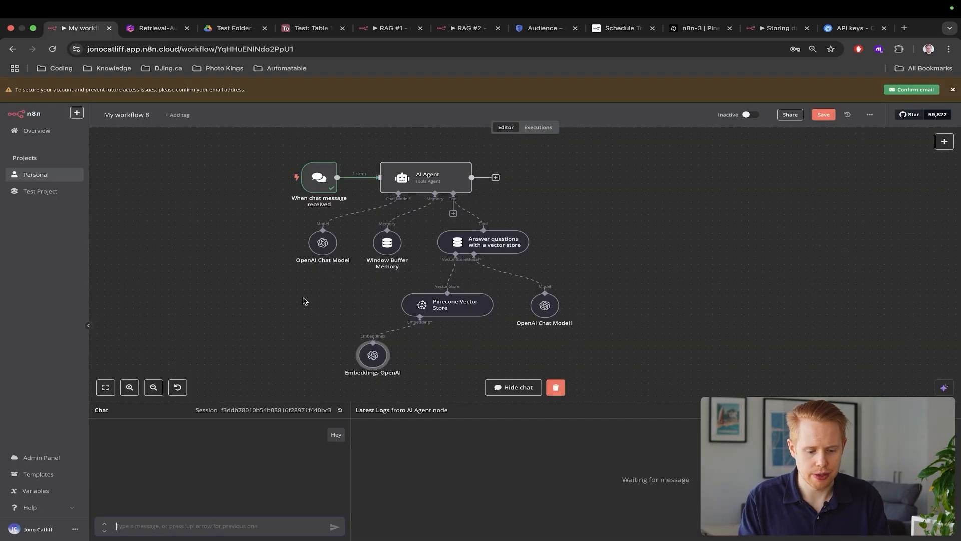
pyautogui.write('Hey, what discou')
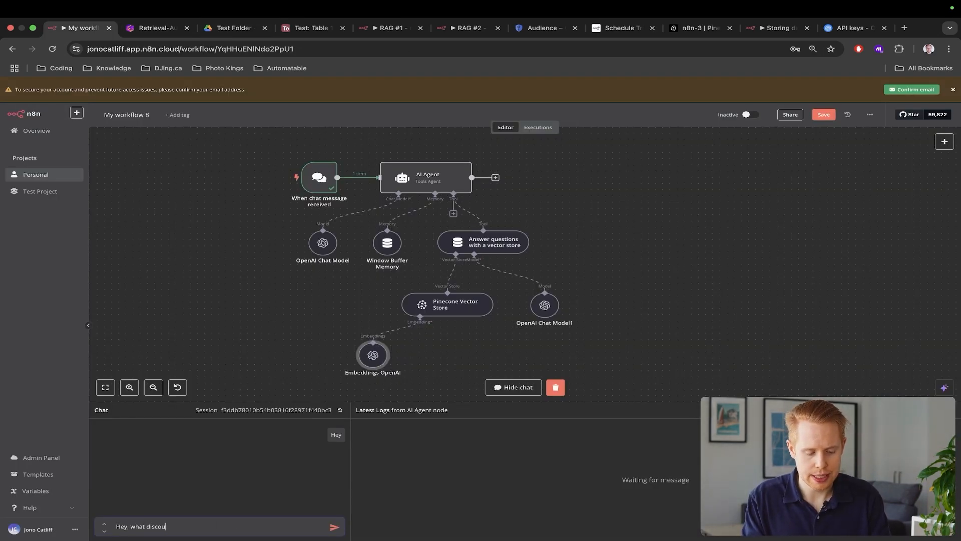
pyautogui.write('nt did you give me')
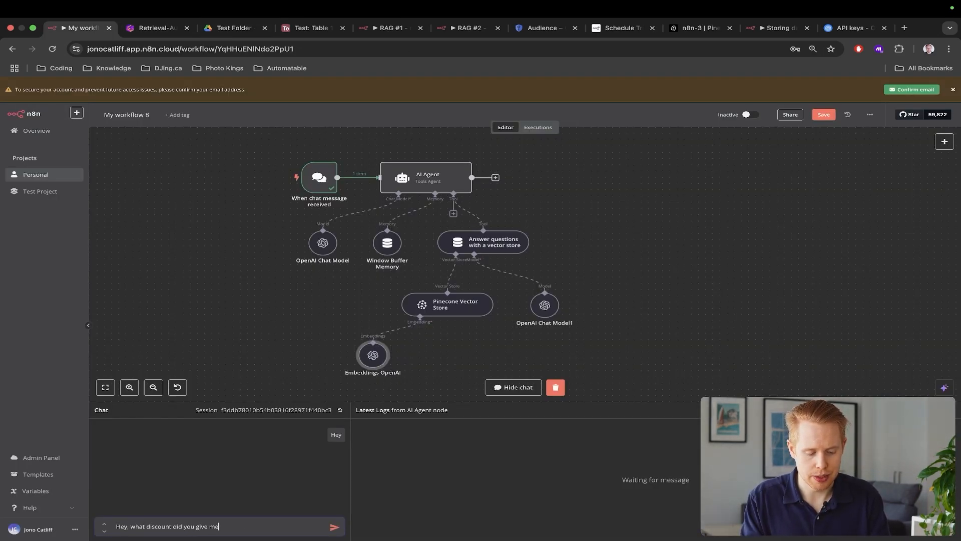
pyautogui.write('?')
# Send the discount question and highlight the bot's 10% discount answer
pyautogui.press('Return')
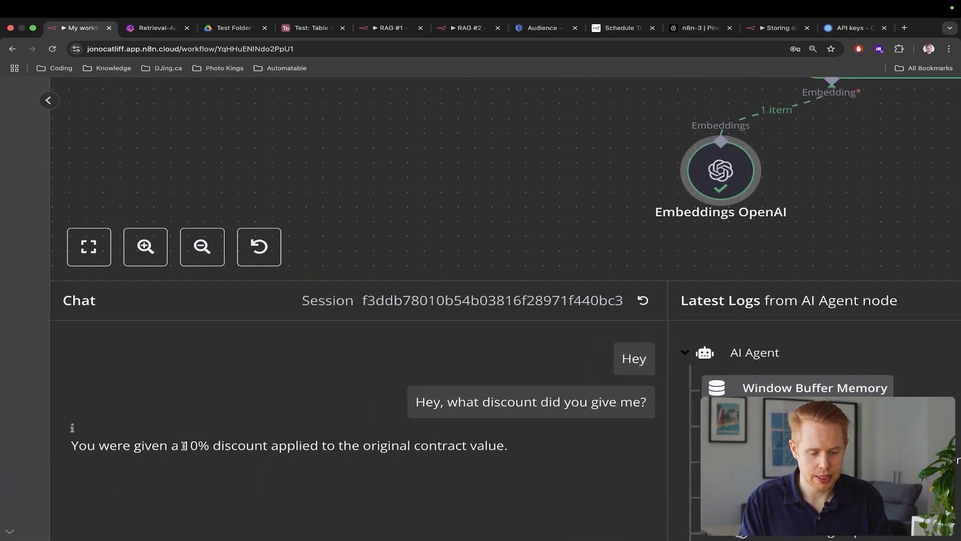
pyautogui.moveTo(183, 446); pyautogui.dragTo(505, 449)
pyautogui.hotkey('ctrl', 'Tab')
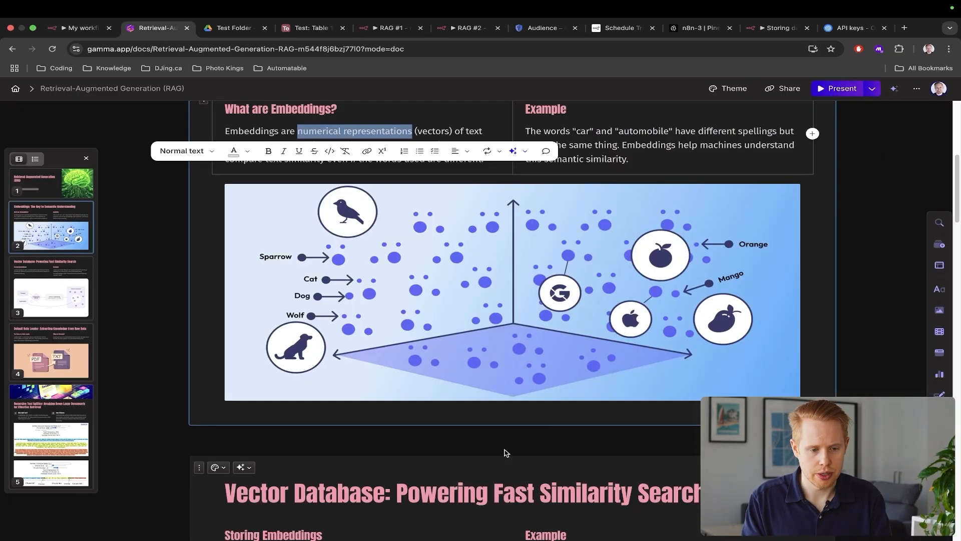
pyautogui.hotkey('ctrl', 'Tab')
# Highlight the DJ, Photography and Videography Services schedule headings in the contract PDF
pyautogui.scroll(-6, 505, 450)
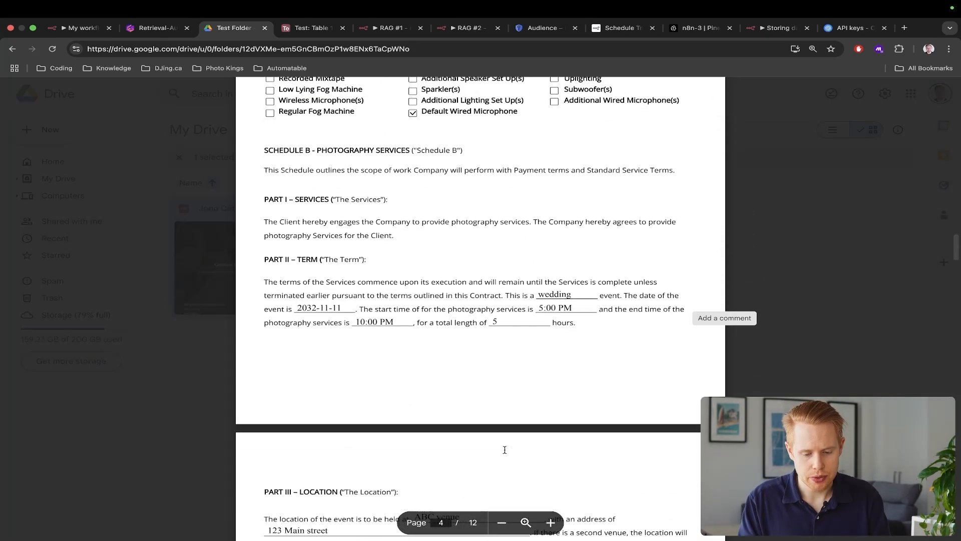
pyautogui.scroll(5, 505, 450)
pyautogui.scroll(10, 504, 449)
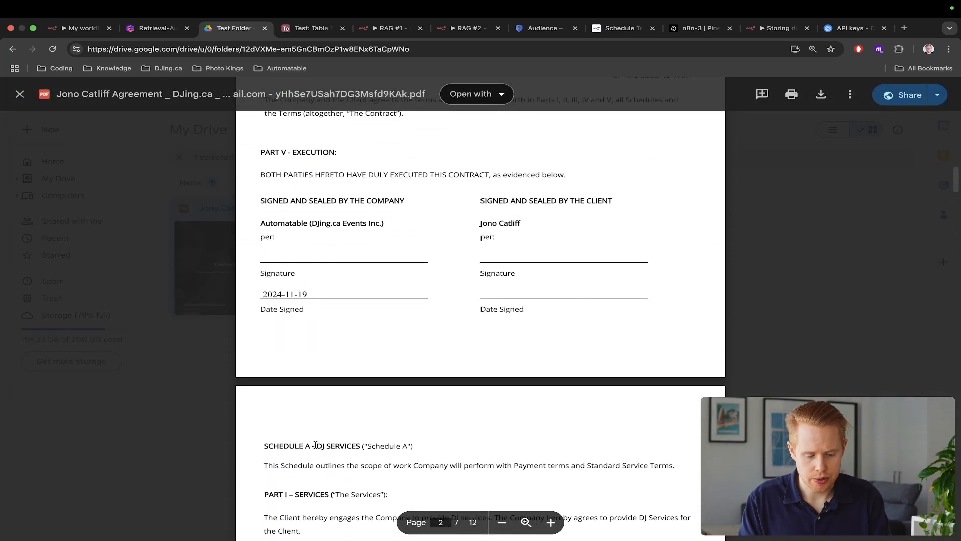
pyautogui.moveTo(315, 445); pyautogui.dragTo(401, 445)
pyautogui.scroll(-14, 364, 445)
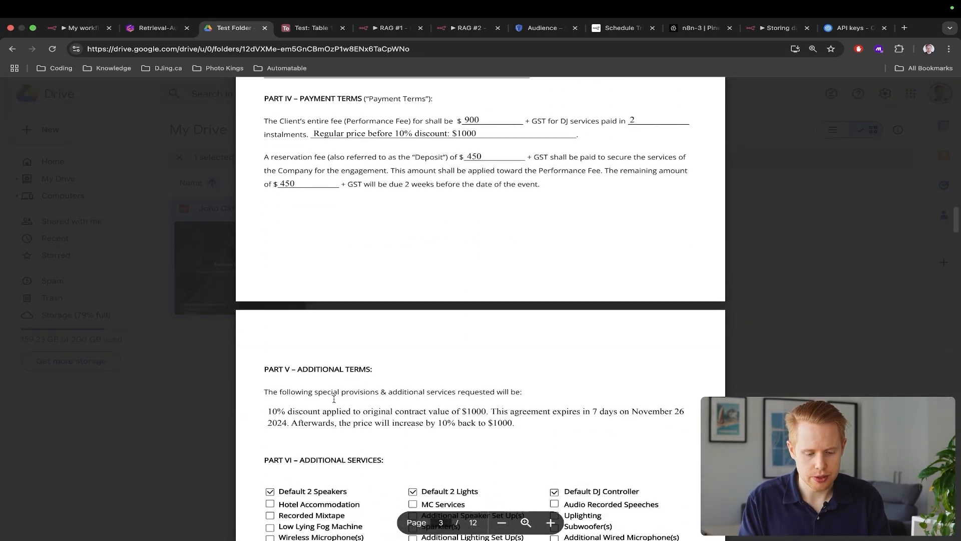
pyautogui.scroll(-5, 334, 399)
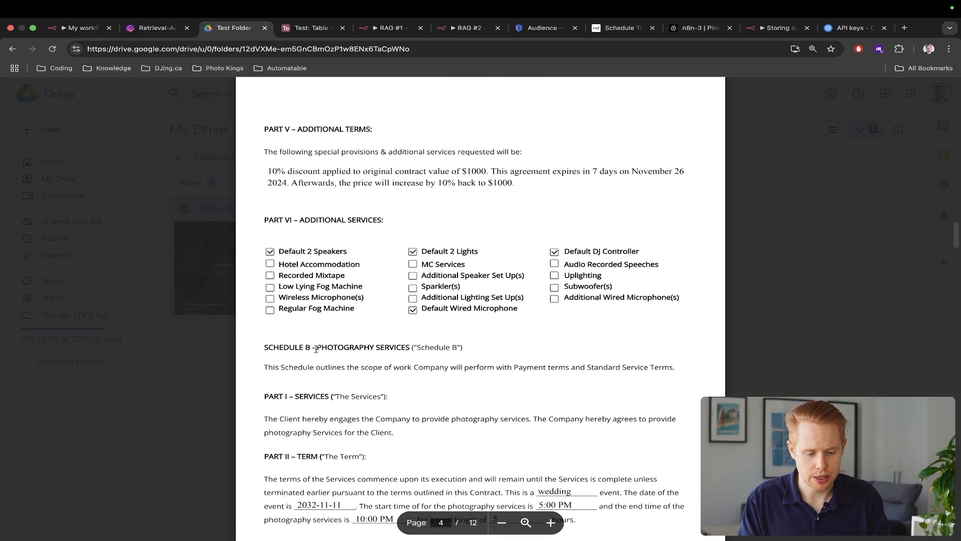
pyautogui.moveTo(316, 349); pyautogui.dragTo(408, 349)
pyautogui.scroll(-15, 404, 349)
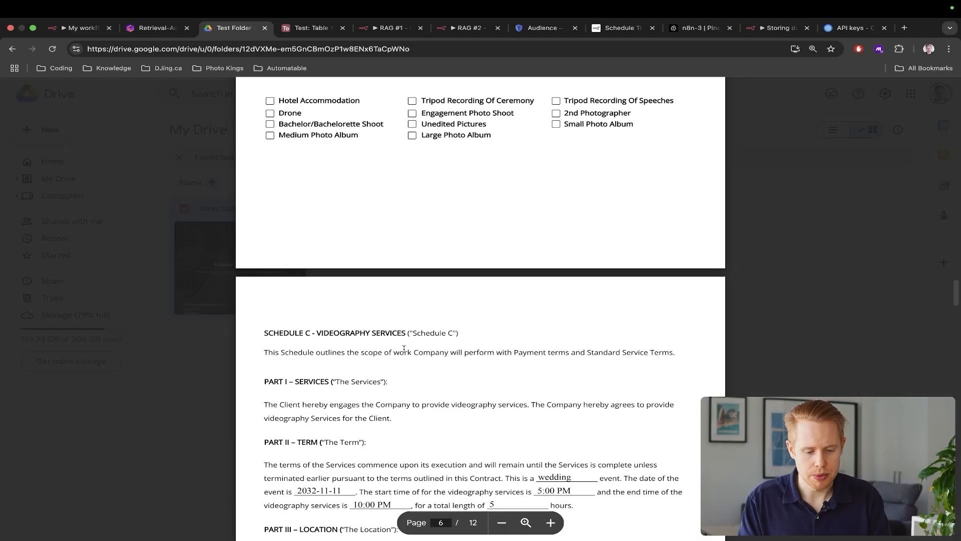
pyautogui.moveTo(313, 329); pyautogui.dragTo(415, 330)
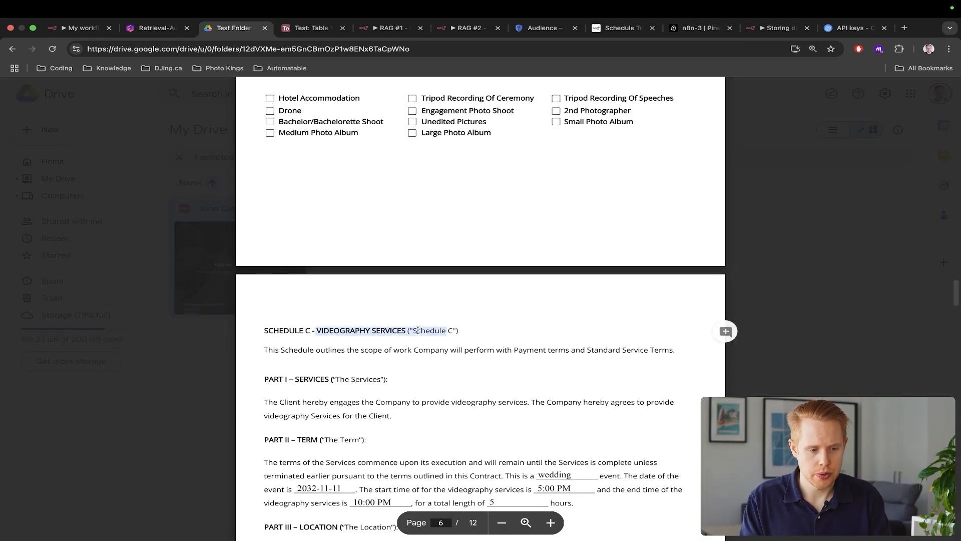
# Return to the n8n workflow and place the cursor in the chat input
pyautogui.press('super+1')
pyautogui.scroll(-10, 418, 346)
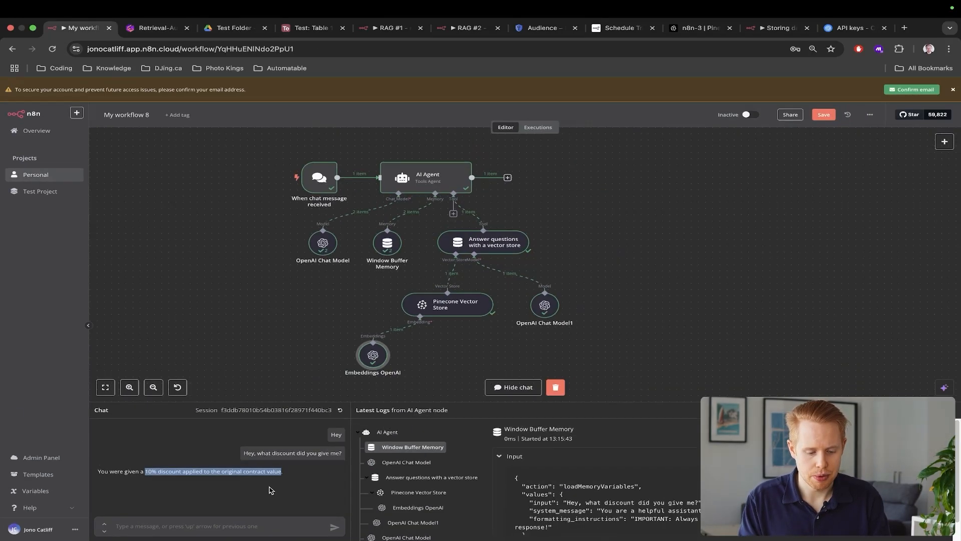
pyautogui.click(239, 528)
# Ask 'What are the services listed on this contract?' and review the services in the reply
pyautogui.write('What are the ')
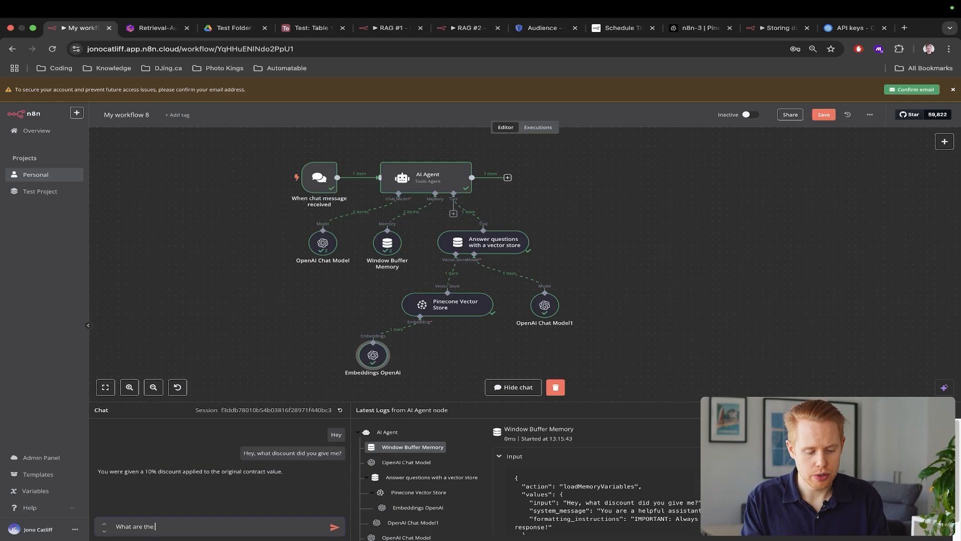
pyautogui.write('services listed on th')
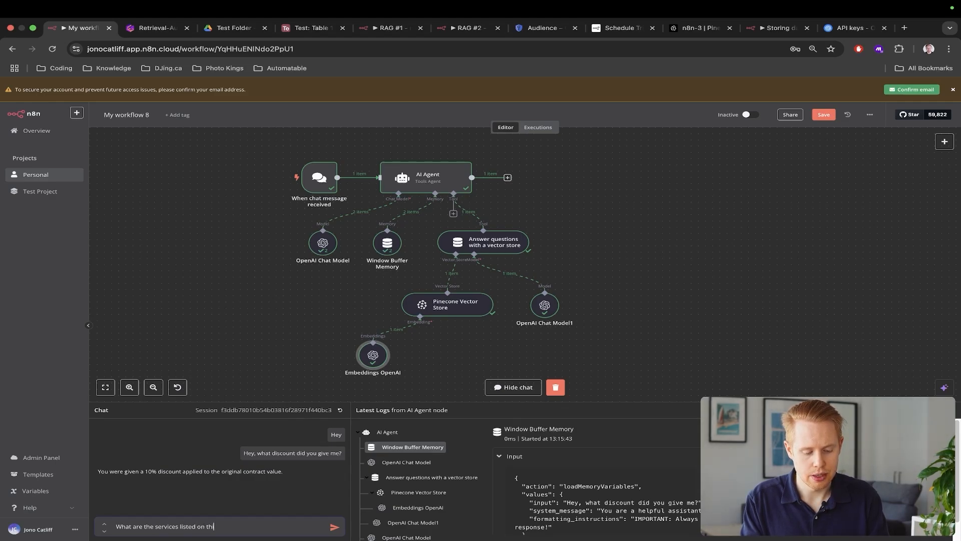
pyautogui.write('is contract?')
pyautogui.press('Return')
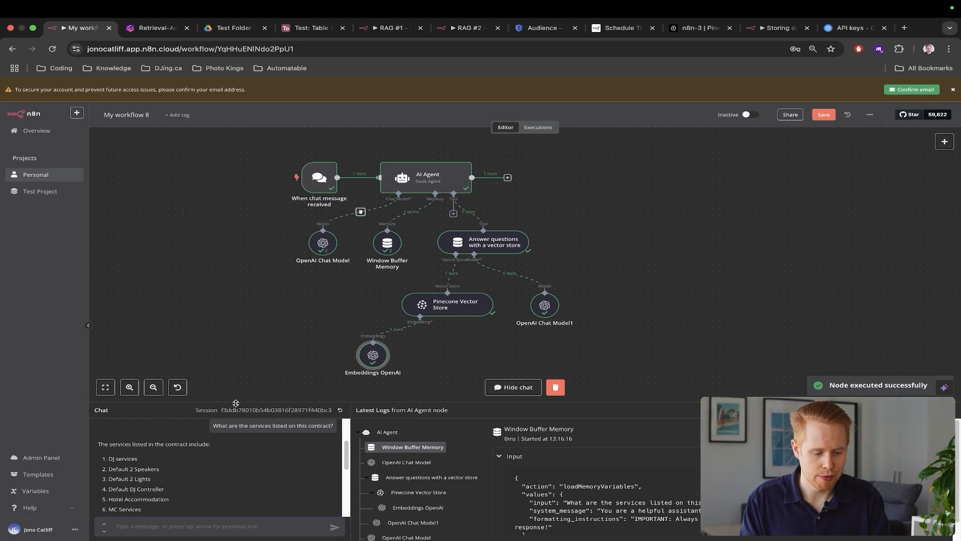
pyautogui.scroll(-5, 193, 478)
pyautogui.scroll(1, 194, 480)
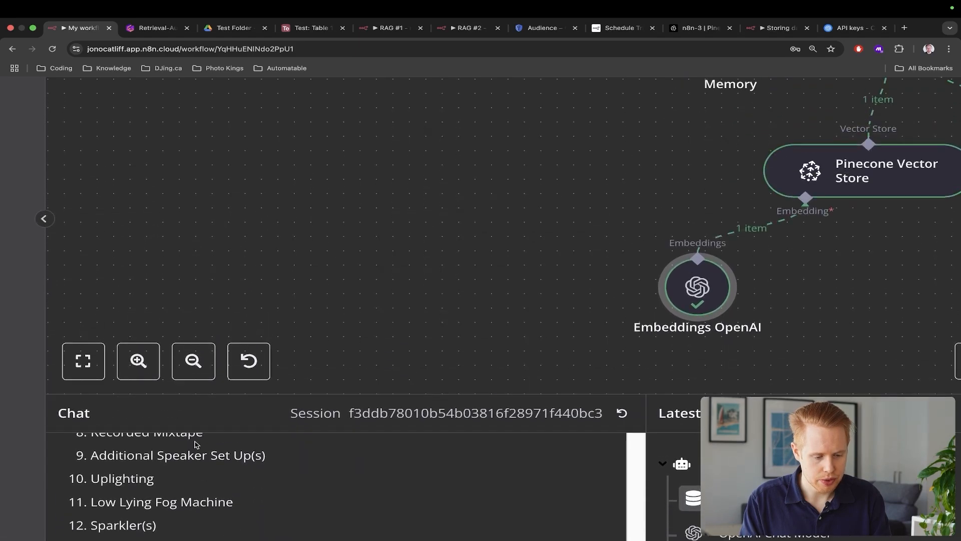
pyautogui.scroll(5, 195, 445)
pyautogui.scroll(-3, 195, 445)
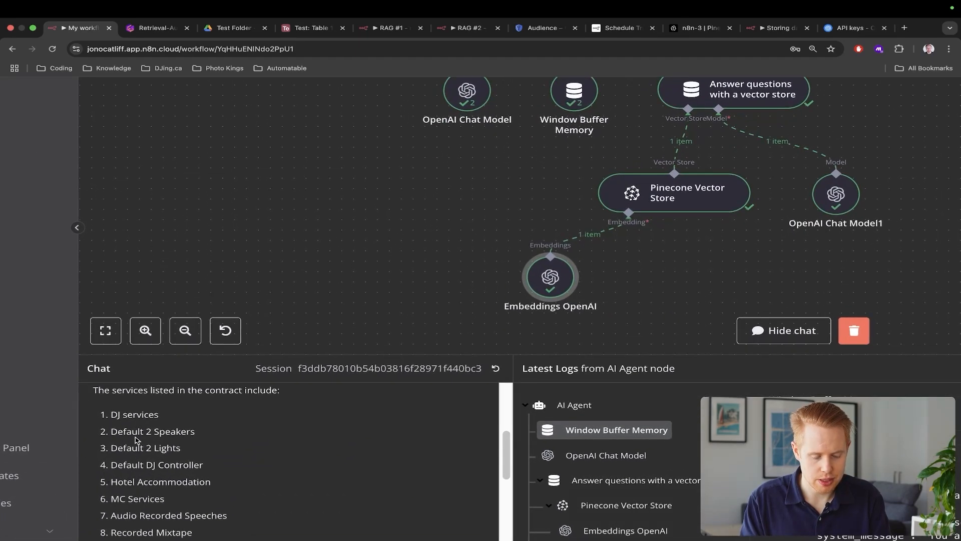
pyautogui.moveTo(193, 450)
pyautogui.mouseDown()
pyautogui.moveTo(112, 452)
pyautogui.moveTo(182, 465)
pyautogui.mouseUp()
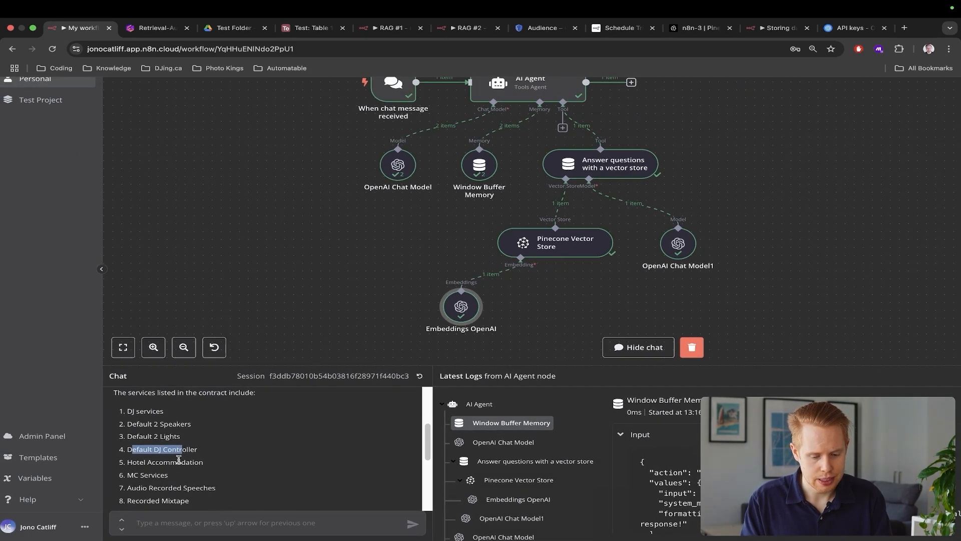
pyautogui.scroll(-3, 141, 481)
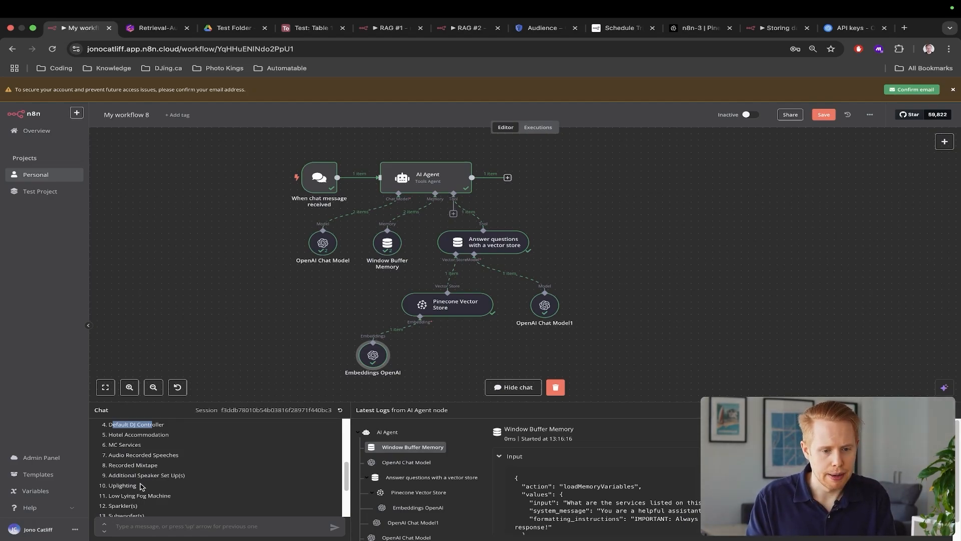
pyautogui.press('super+3')
# Select the list of additional services in the contract PDF
pyautogui.scroll(3, 412, 415)
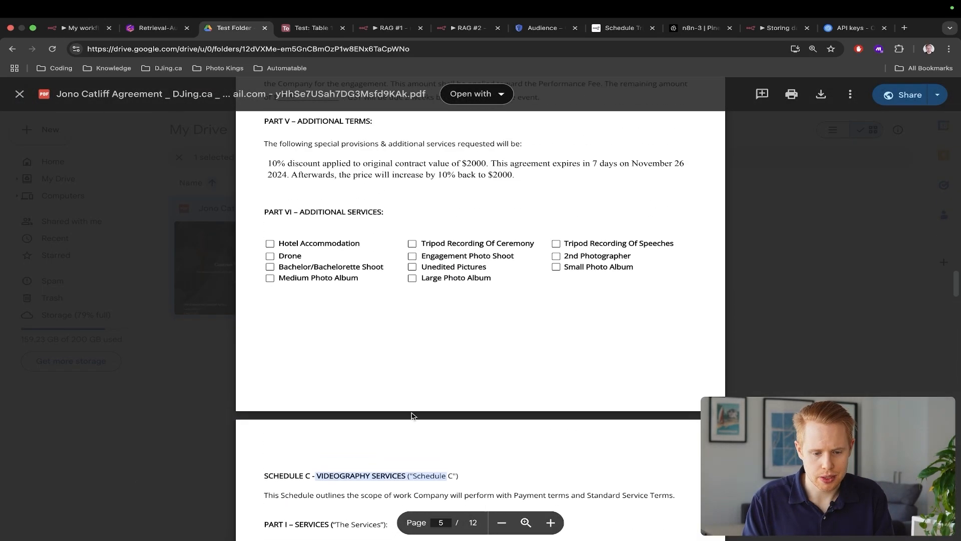
pyautogui.moveTo(629, 280); pyautogui.dragTo(519, 290)
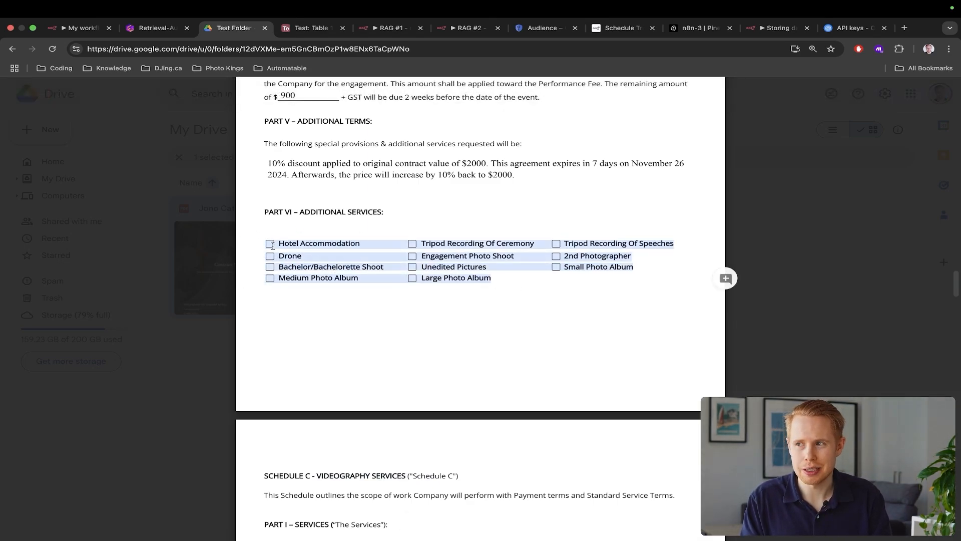
pyautogui.scroll(5, 271, 245)
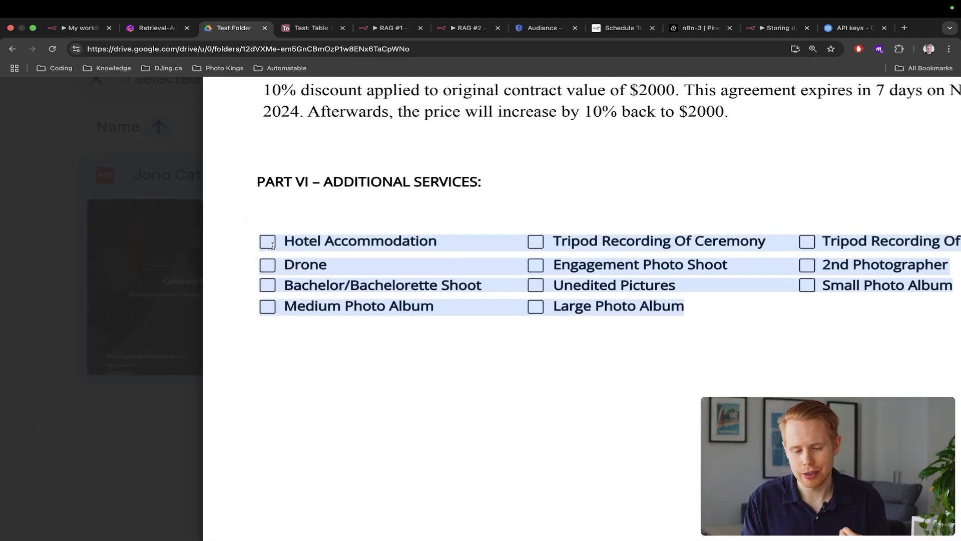
pyautogui.click(327, 243)
pyautogui.moveTo(708, 304); pyautogui.dragTo(268, 239)
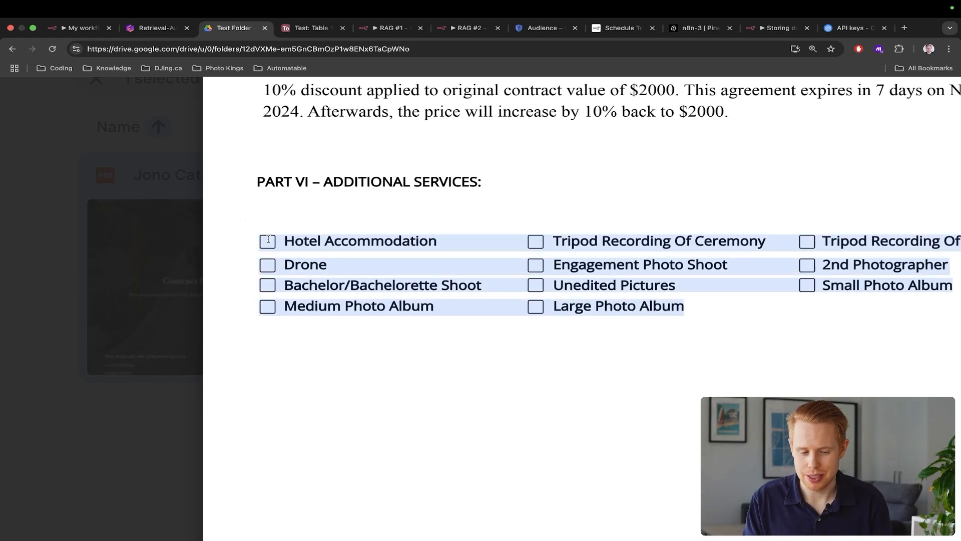
pyautogui.hscroll(5, 268, 240)
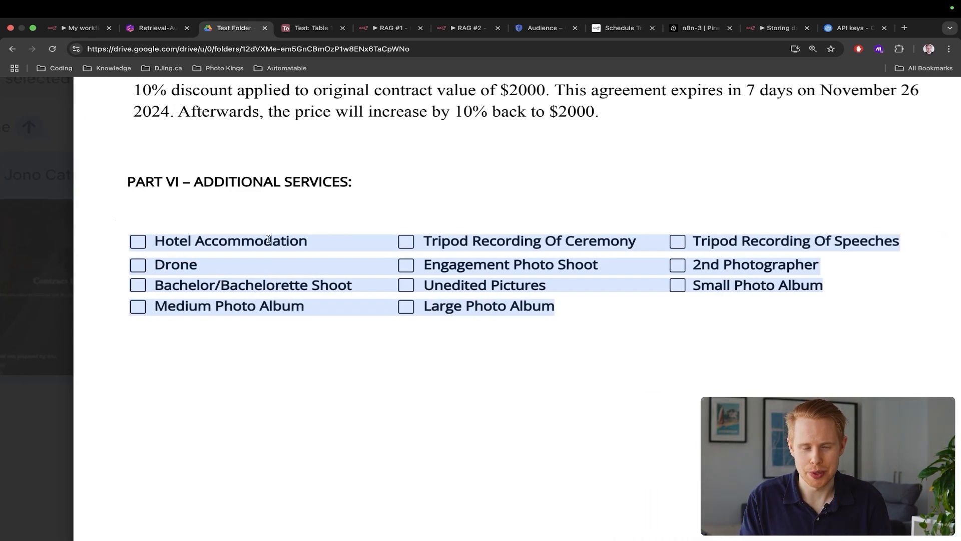
pyautogui.hscroll(1, 268, 239)
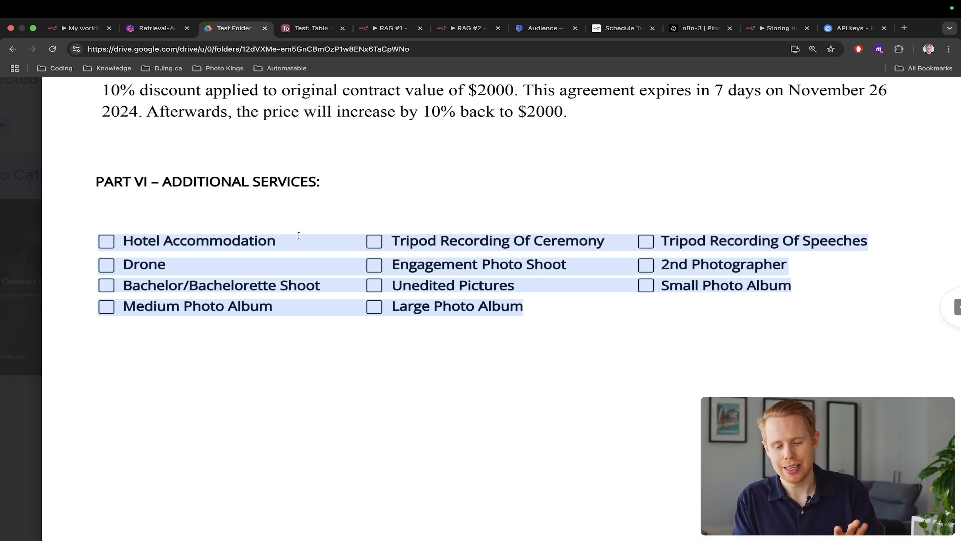
# Find and select the event date 2032-11-11 in Schedule C
pyautogui.scroll(-5, 312, 234)
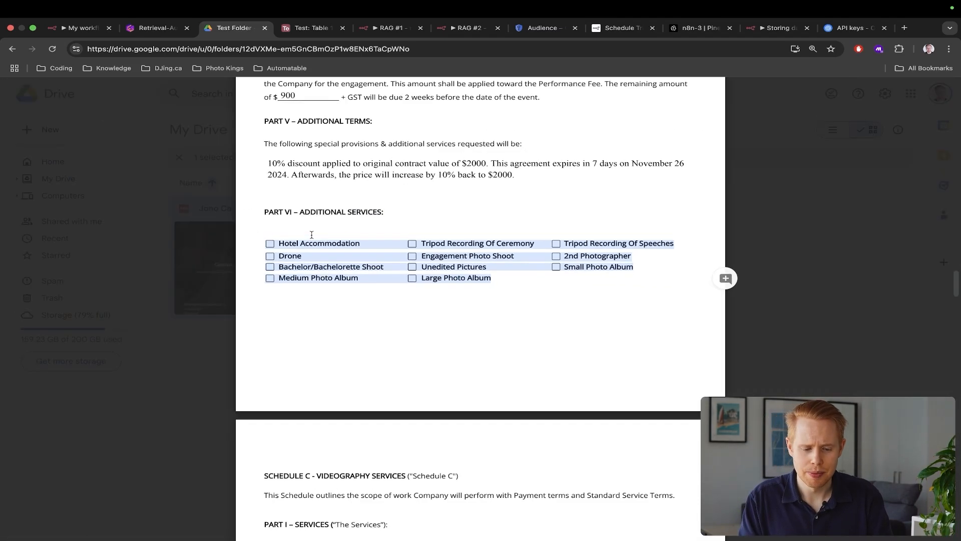
pyautogui.scroll(-5, 414, 290)
pyautogui.scroll(-2, 416, 292)
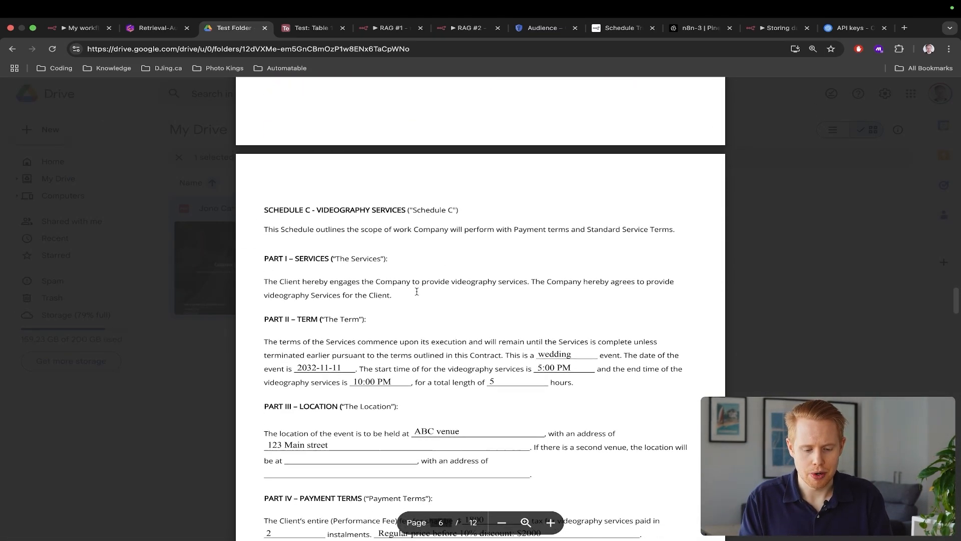
pyautogui.moveTo(344, 345); pyautogui.dragTo(302, 345)
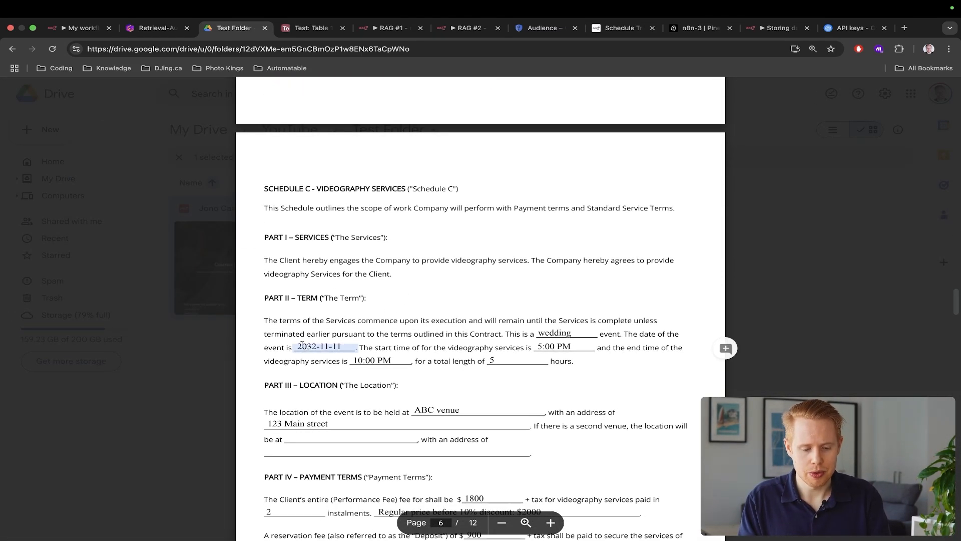
pyautogui.press('super+1')
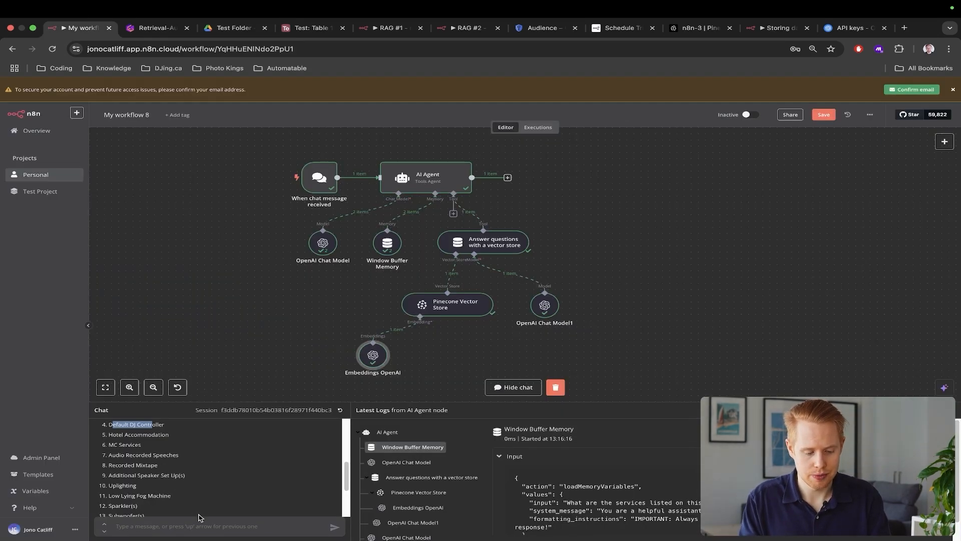
# Ask 'What was the date of the event listed?' and highlight the November 11, 2032 answer
pyautogui.click(189, 526)
pyautogui.write('What was the date of the event')
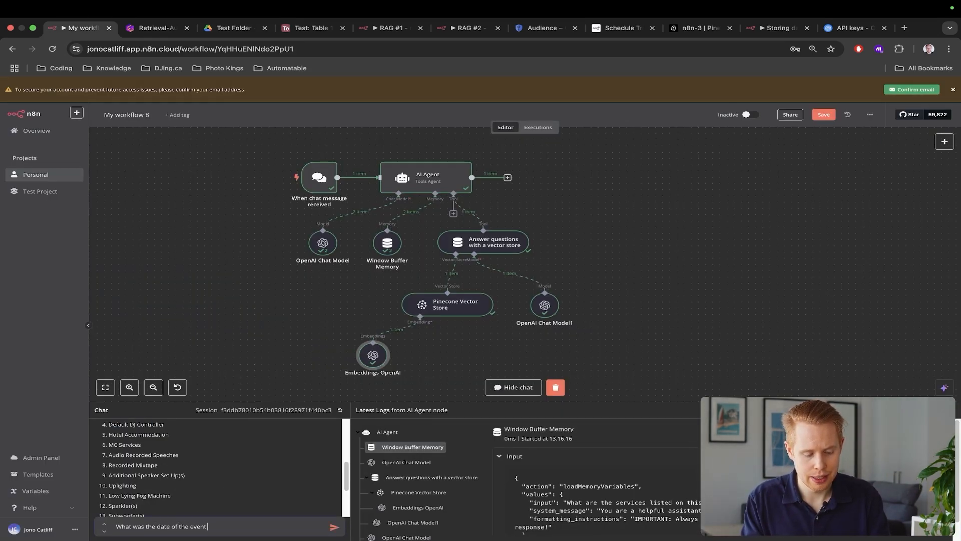
pyautogui.write(' listed?')
pyautogui.press('Return')
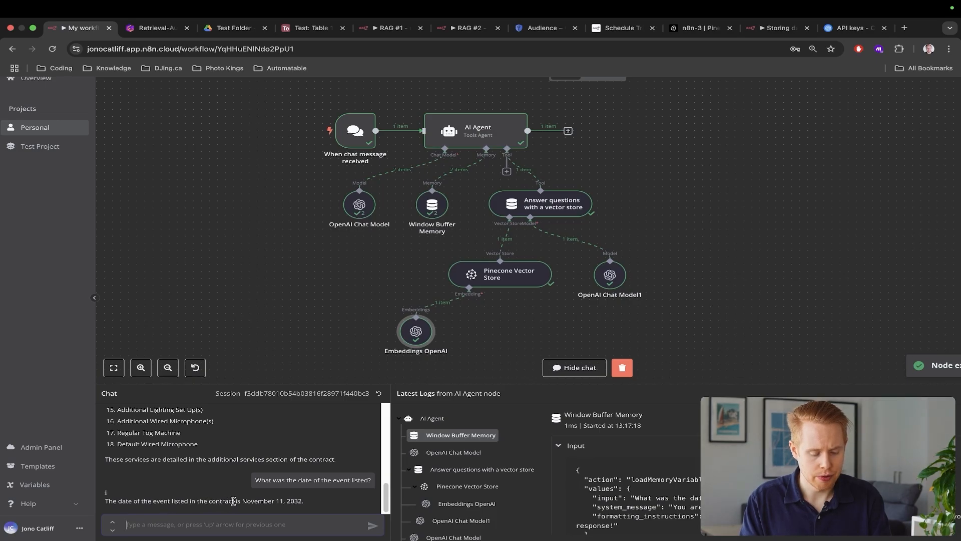
pyautogui.moveTo(242, 500); pyautogui.dragTo(299, 501)
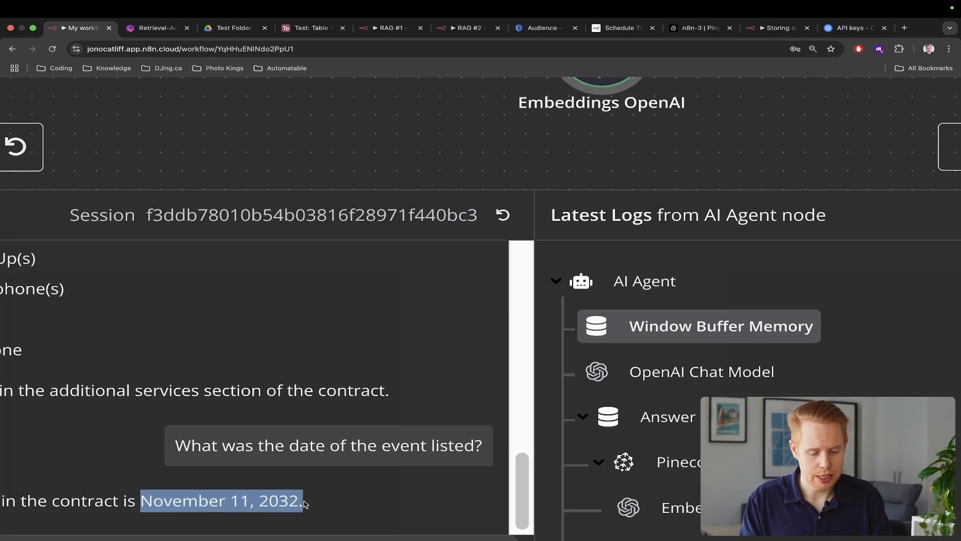
pyautogui.doubleClick(297, 501)
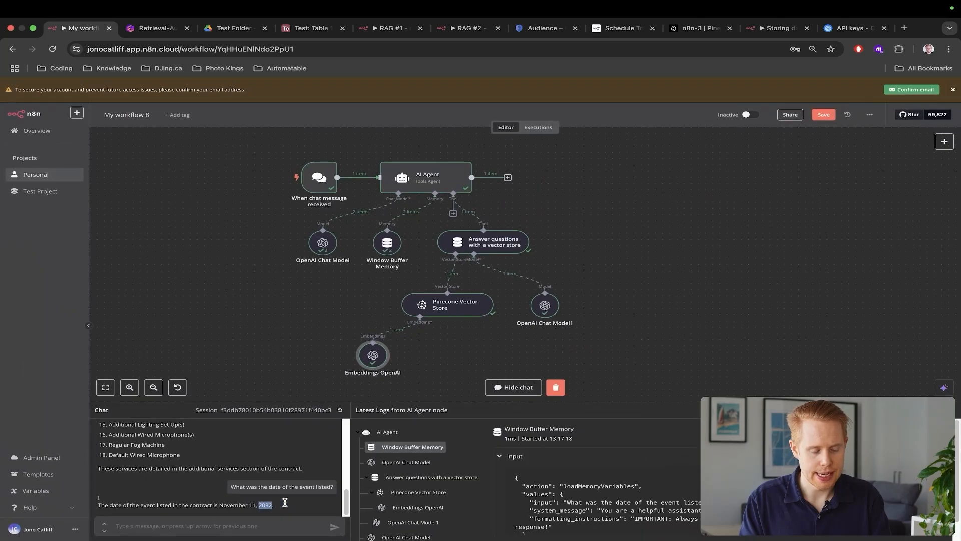
pyautogui.hotkey('ctrl', 'Tab')
pyautogui.hotkey('ctrl', 'Tab')
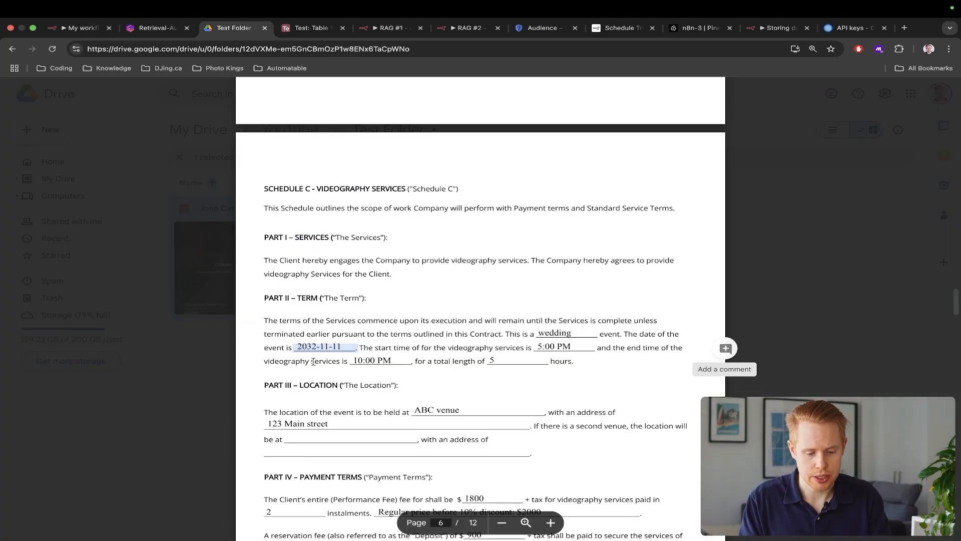
# Zoom into the PDF's 2032-11-11 date to confirm it matches the bot's answer
pyautogui.scroll(5, 314, 361)
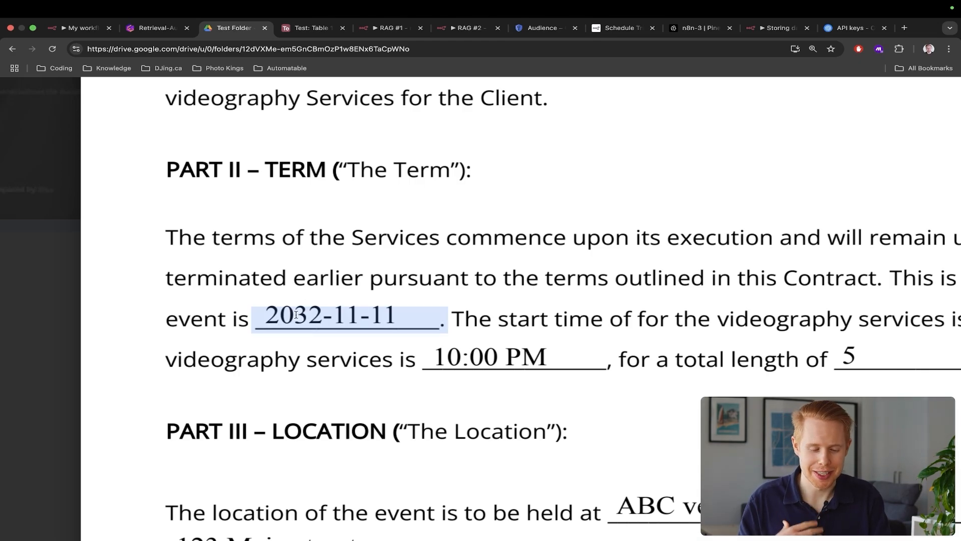
pyautogui.scroll(-5, 296, 315)
pyautogui.hotkey('ctrl', '1')
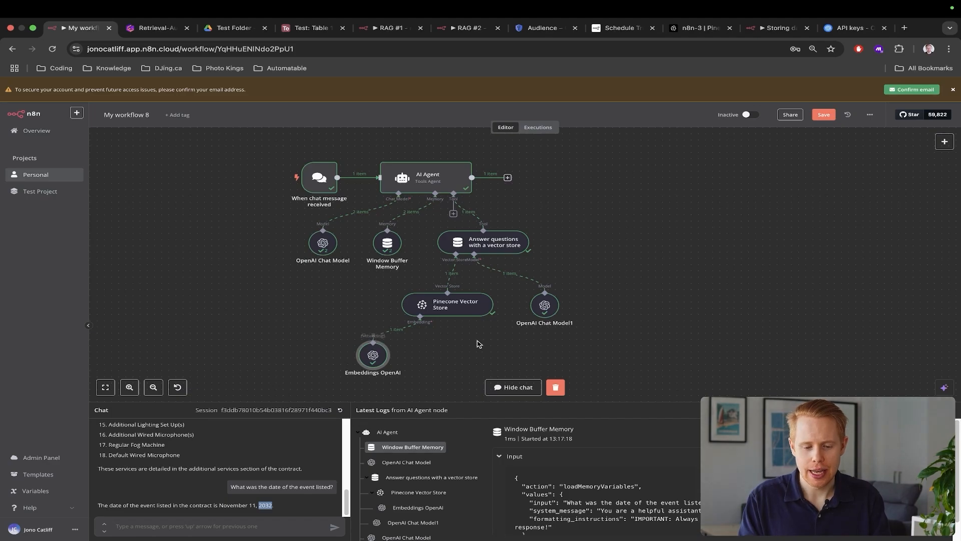
# Dismiss the email-confirmation banner and add an Airtable tool to the AI Agent
pyautogui.click(452, 214)
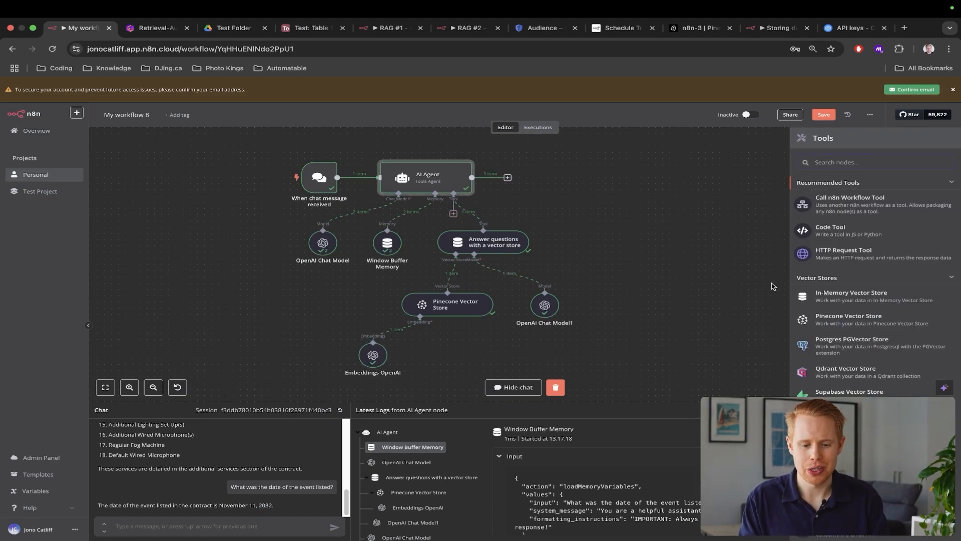
pyautogui.click(954, 90)
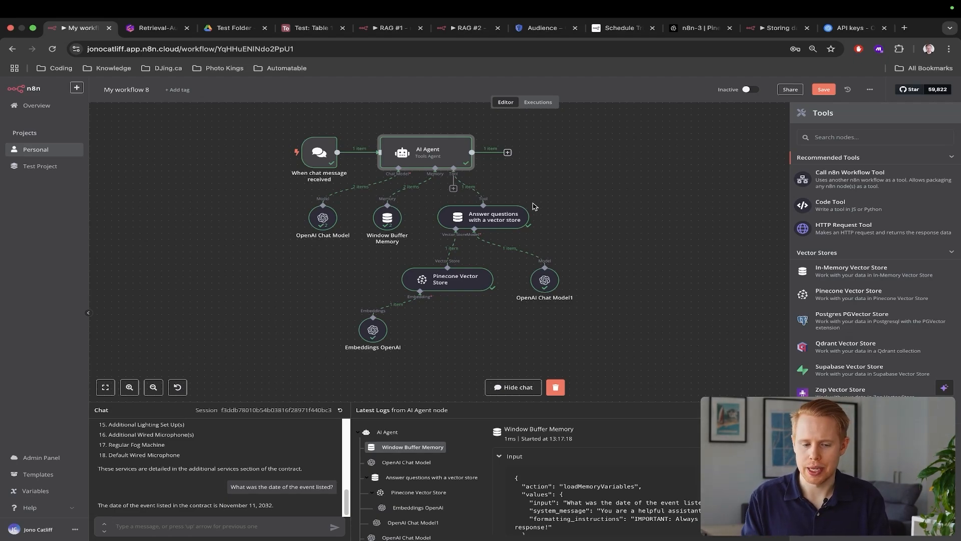
pyautogui.click(453, 188)
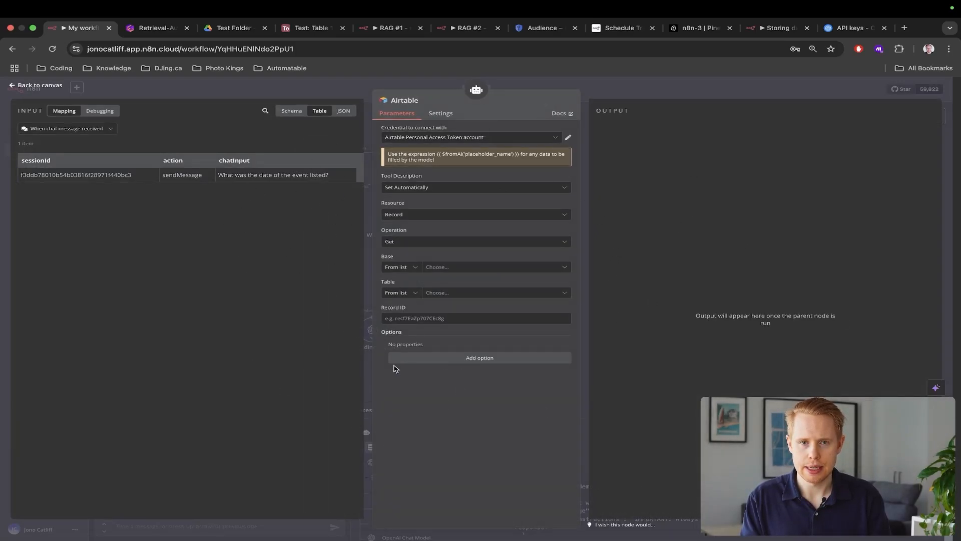
pyautogui.click(290, 28)
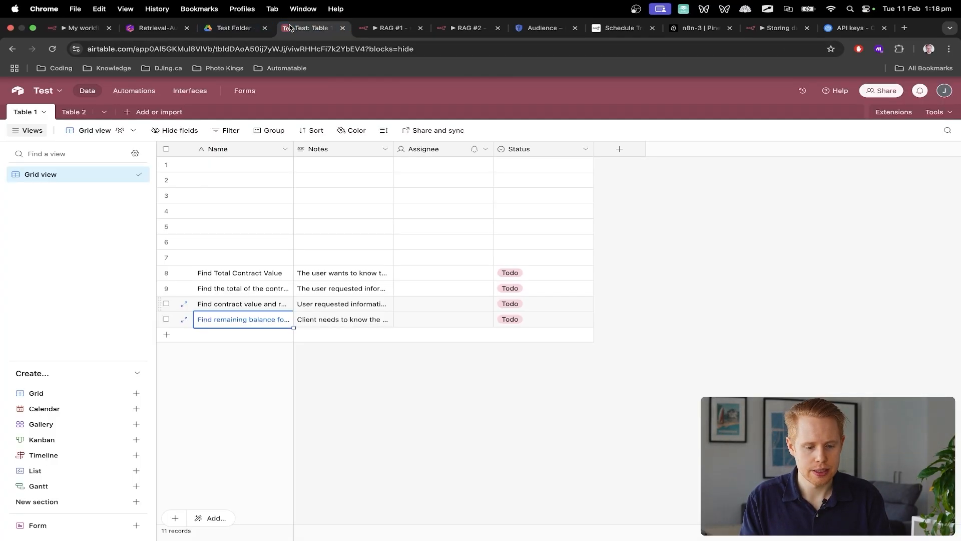
# Read row 11's full task name, 'Find remaining balance for event contract', in Airtable
pyautogui.doubleClick(223, 320)
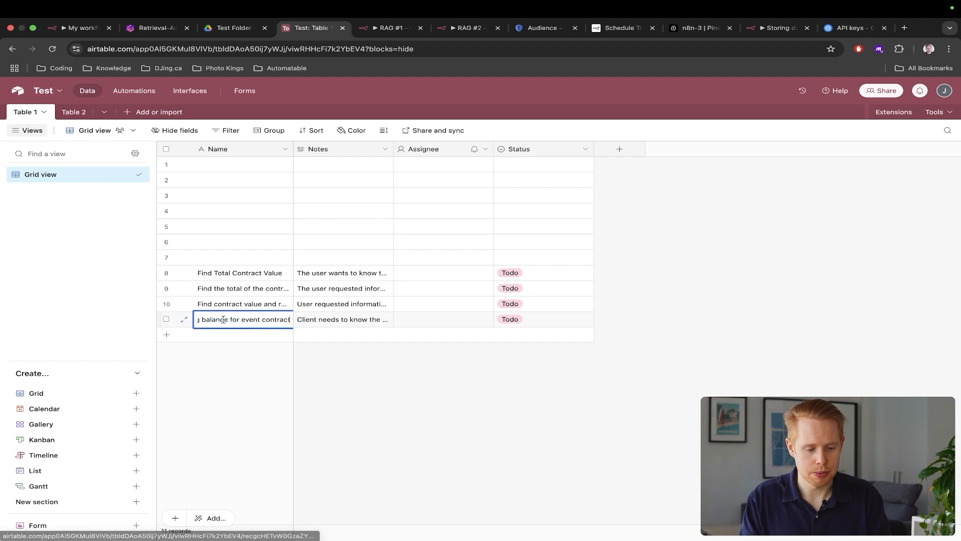
pyautogui.click(298, 390)
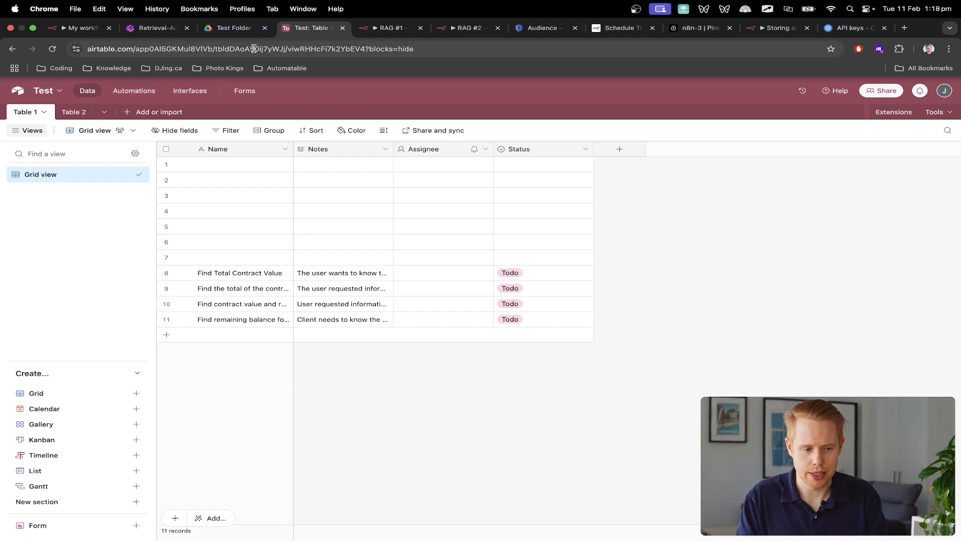
pyautogui.click(80, 28)
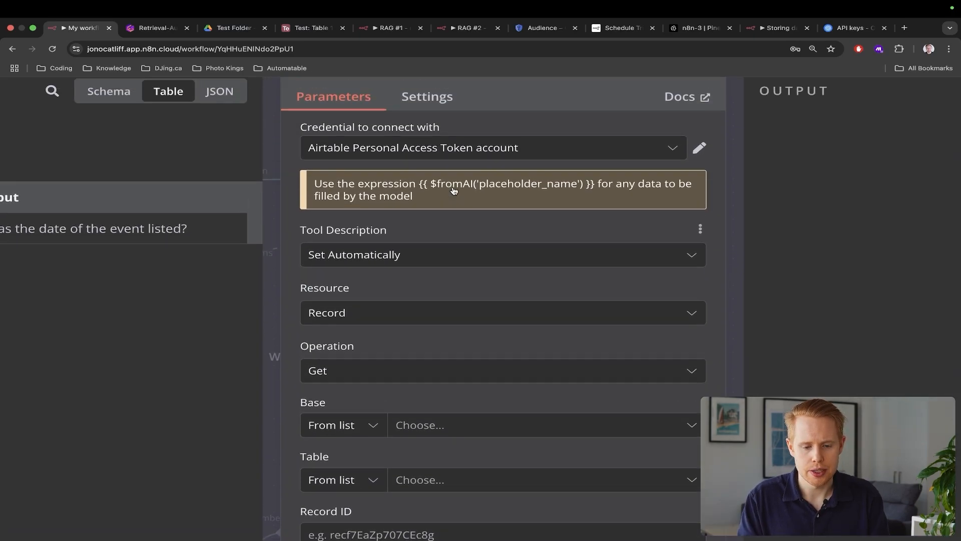
# Open the Airtable credential list and load the Airtable home page in the browser
pyautogui.moveTo(307, 187); pyautogui.dragTo(431, 190)
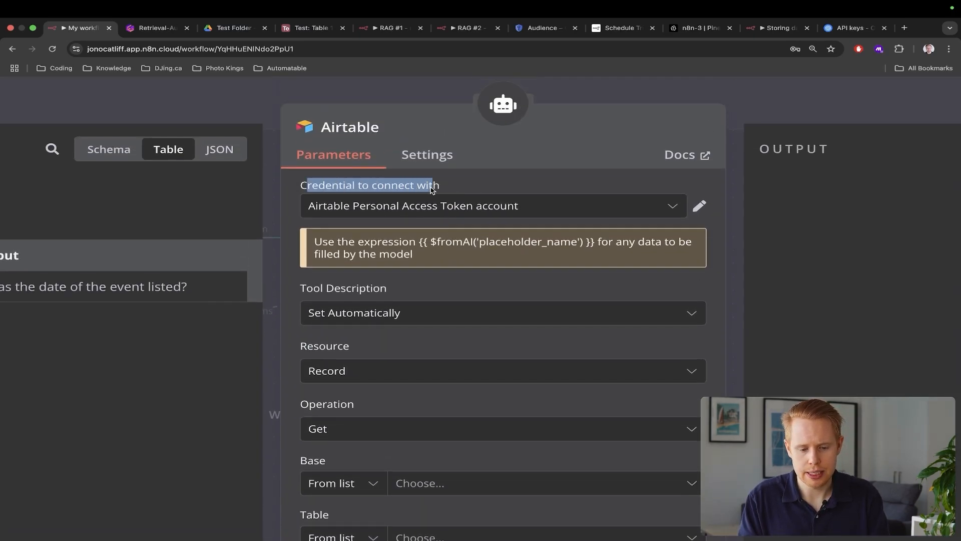
pyautogui.click(441, 207)
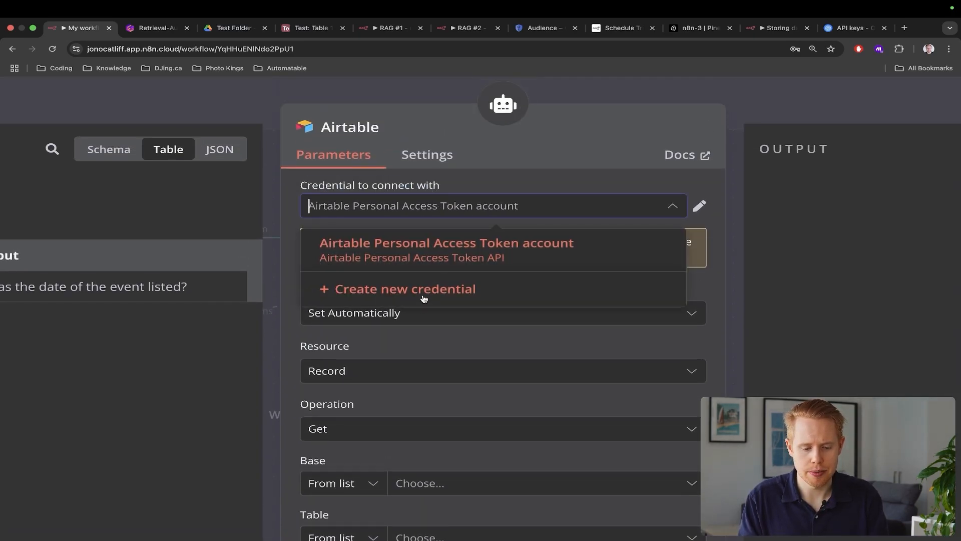
pyautogui.write('irtable')
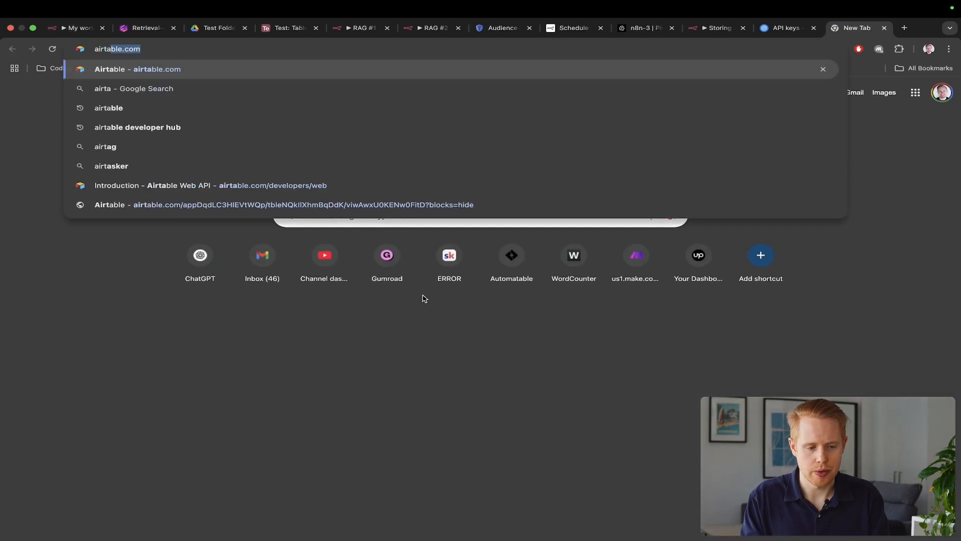
pyautogui.press('Return')
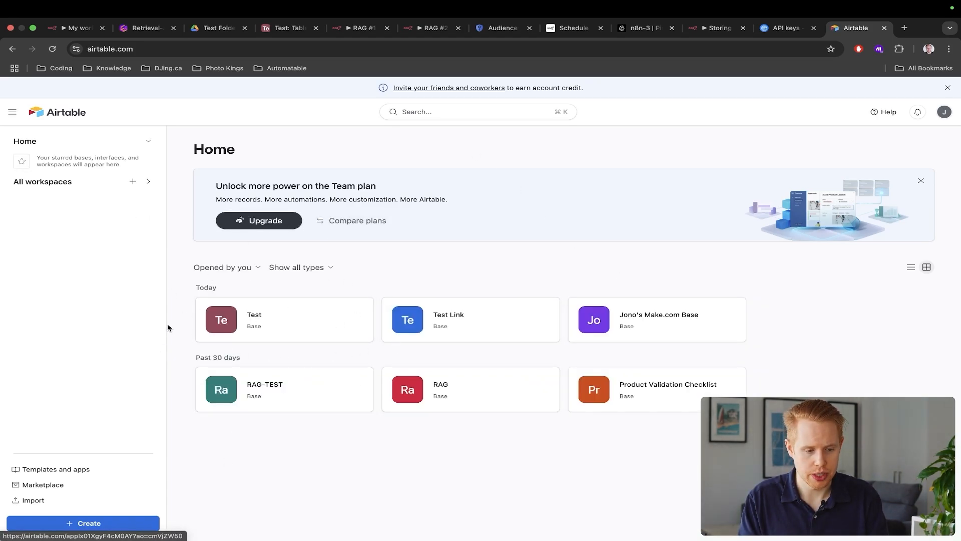
# Start a blank Airtable base, abandon it unsaved, and create a new Airtable credential
pyautogui.click(88, 524)
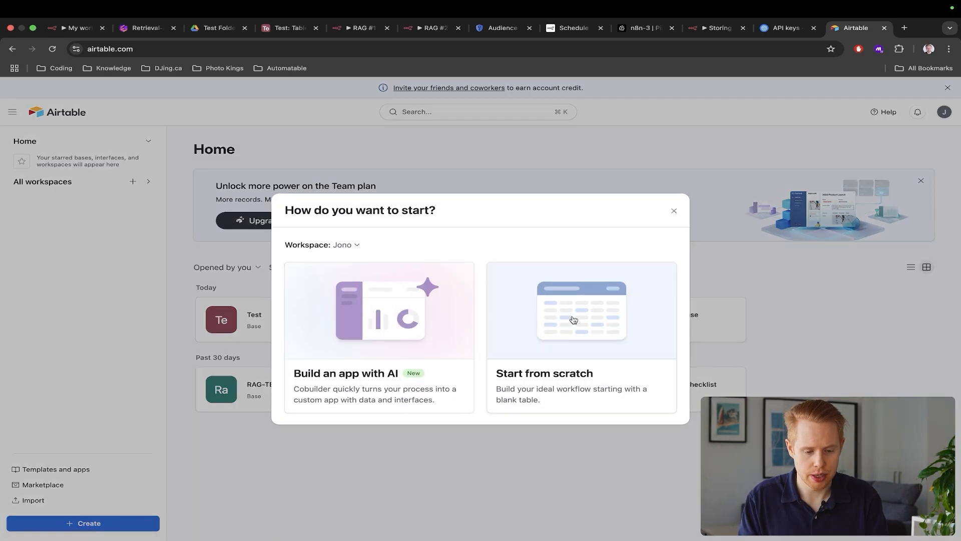
pyautogui.click(623, 368)
pyautogui.press('super+w')
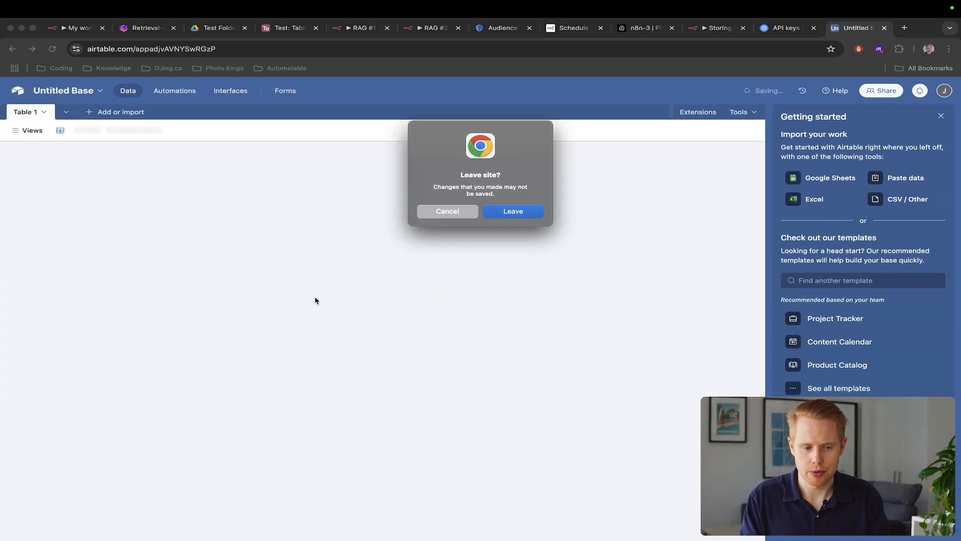
pyautogui.press('Return')
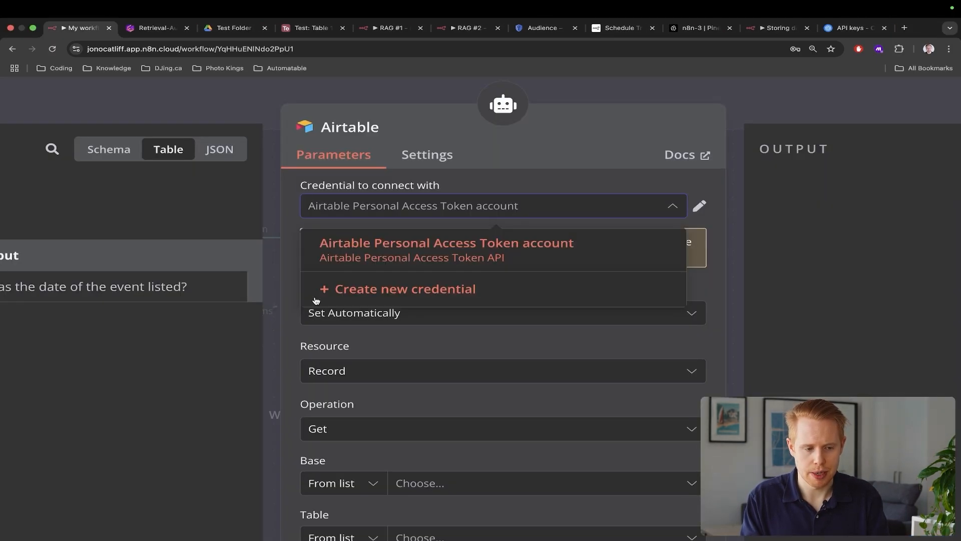
pyautogui.click(389, 293)
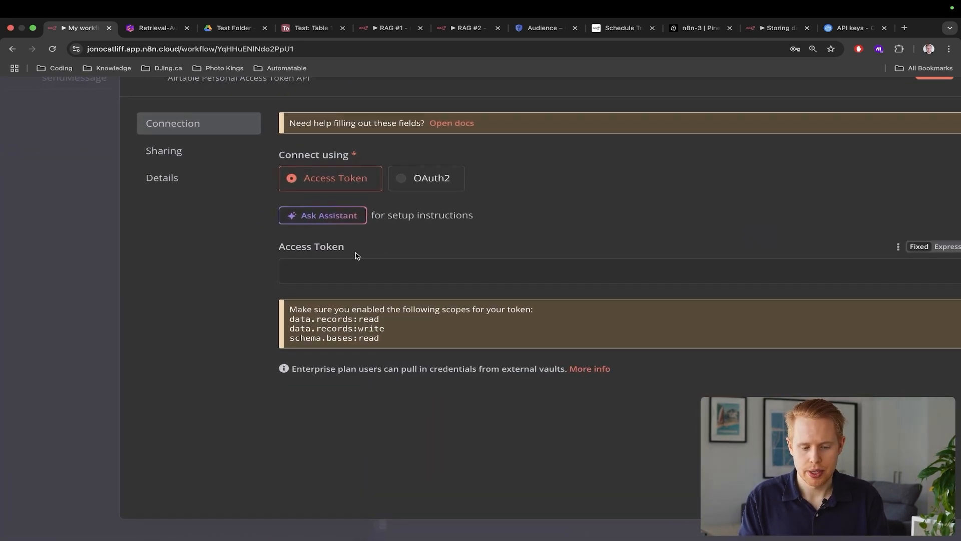
# Follow the Airtable credential docs' 'Using personal access token' section to Airtable's Personal access tokens page
pyautogui.scroll(3, 465, 214)
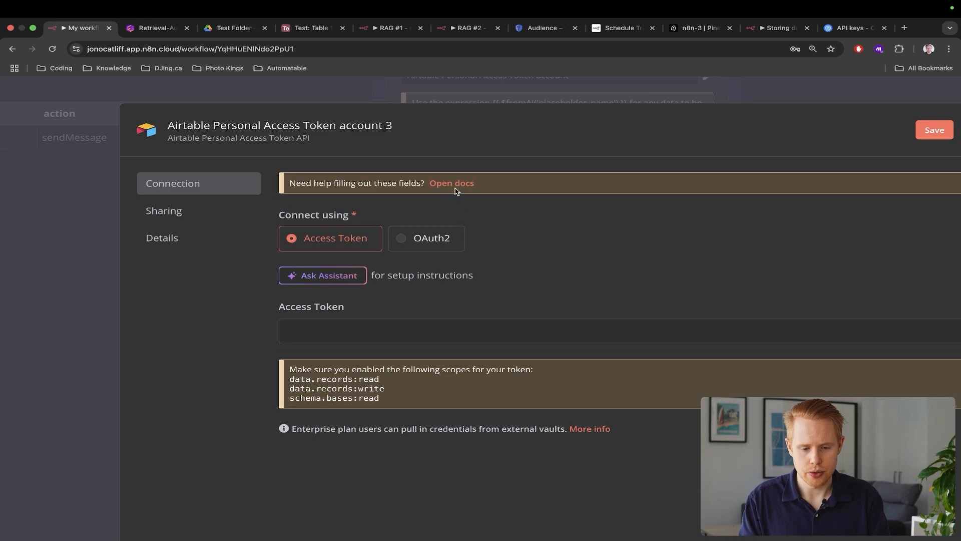
pyautogui.click(456, 185)
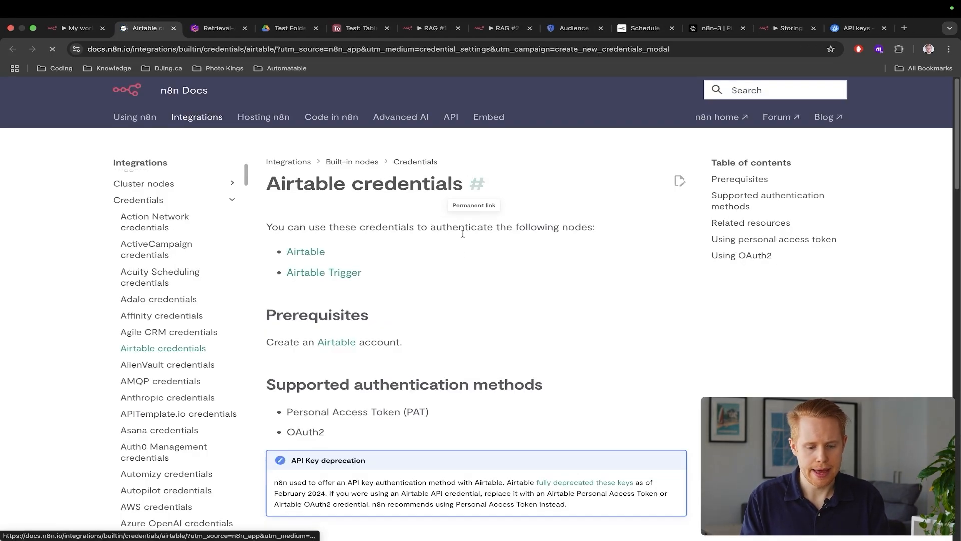
pyautogui.scroll(-7, 458, 245)
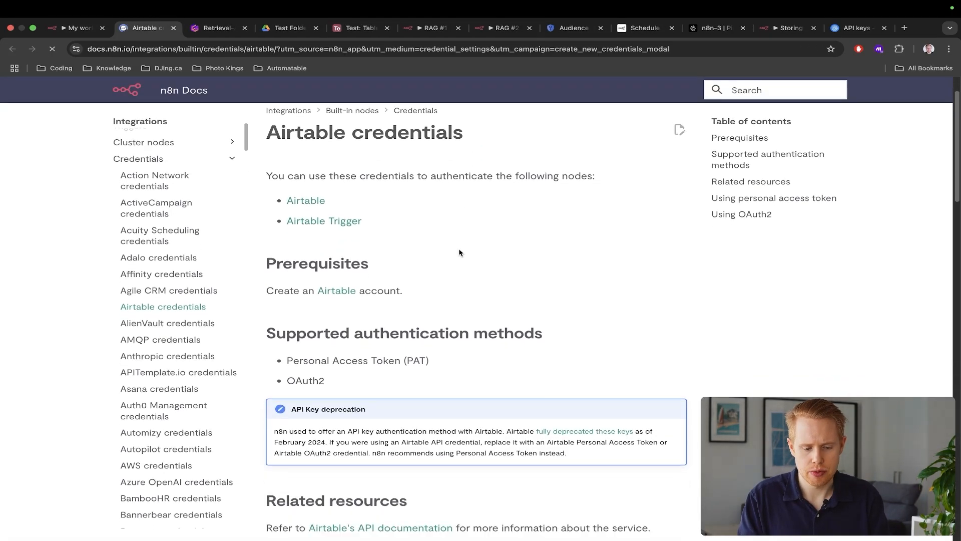
pyautogui.scroll(-2, 450, 253)
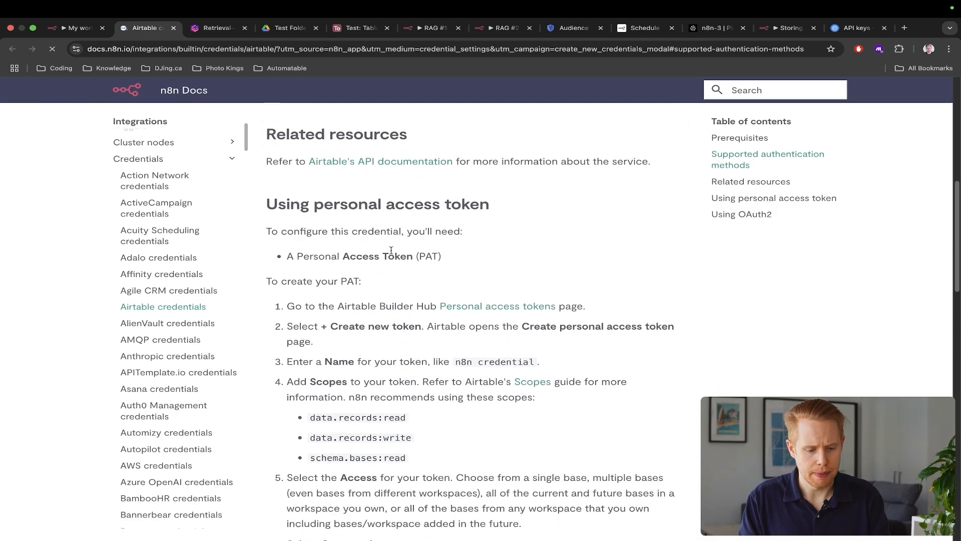
pyautogui.moveTo(294, 256); pyautogui.dragTo(432, 255)
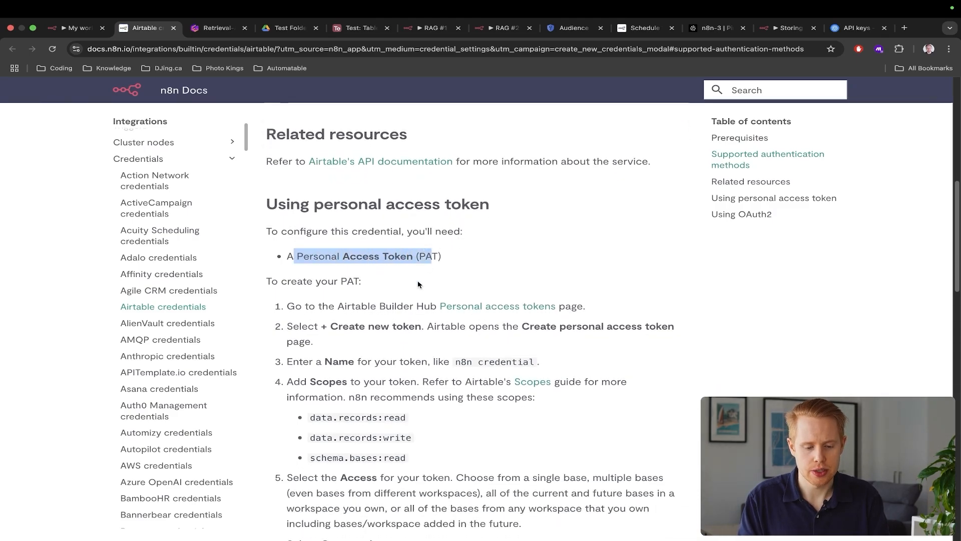
pyautogui.scroll(-1, 418, 280)
pyautogui.keyDown('super'); pyautogui.click(485, 259); pyautogui.keyUp('super')
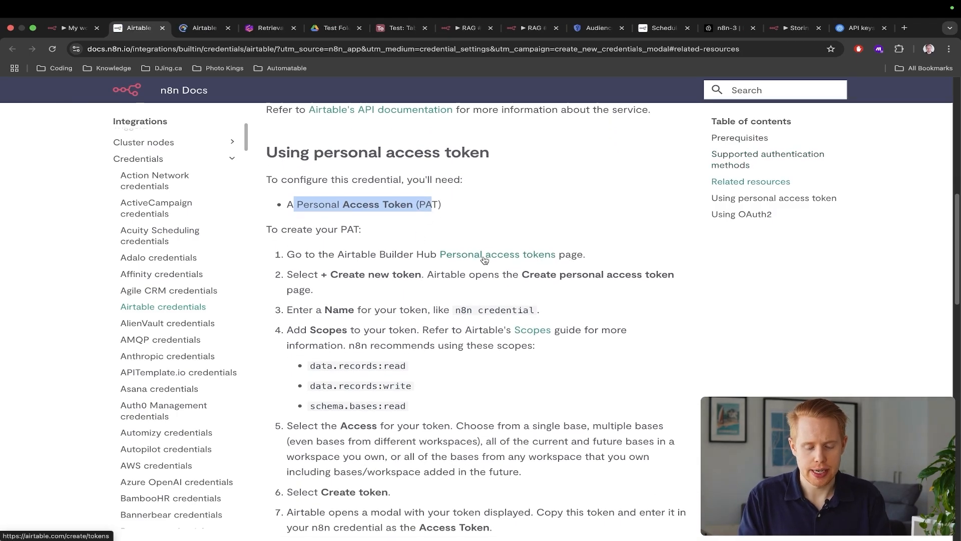
pyautogui.hotkey('ctrl', 'Tab')
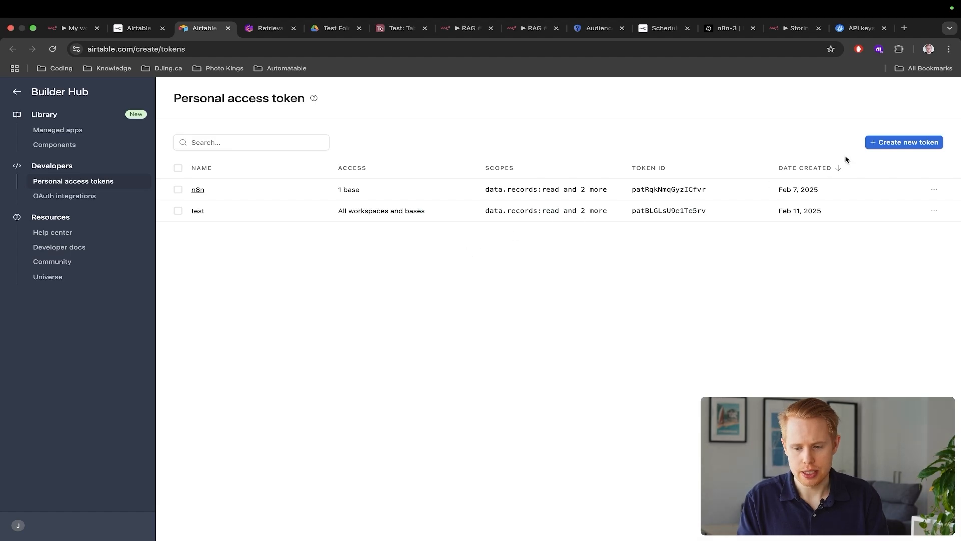
# Start a new token named n8n-4 and add the data.records:read scope copied from the docs
pyautogui.click(882, 144)
pyautogui.write('n8n-4')
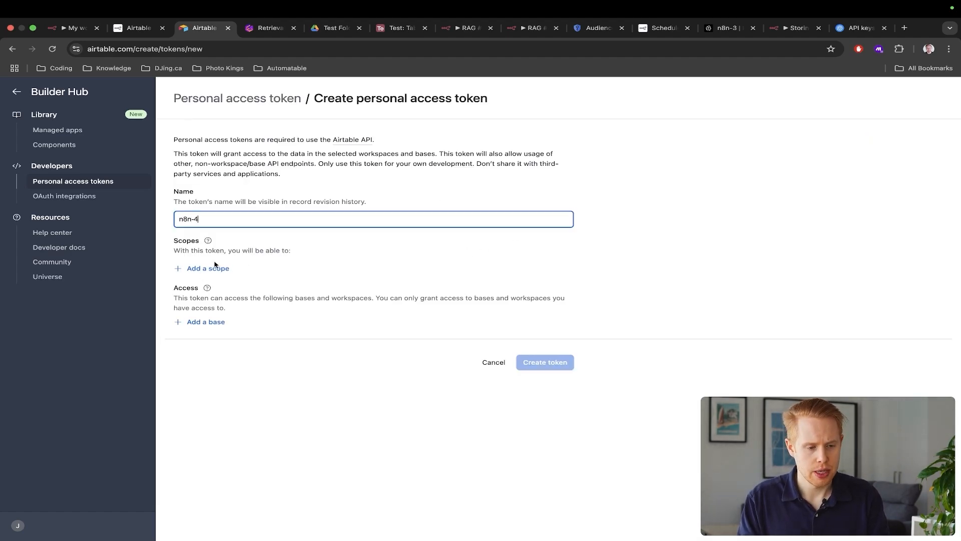
pyautogui.hotkey('ctrl', 'shift', 'Tab')
pyautogui.moveTo(422, 396); pyautogui.dragTo(317, 371)
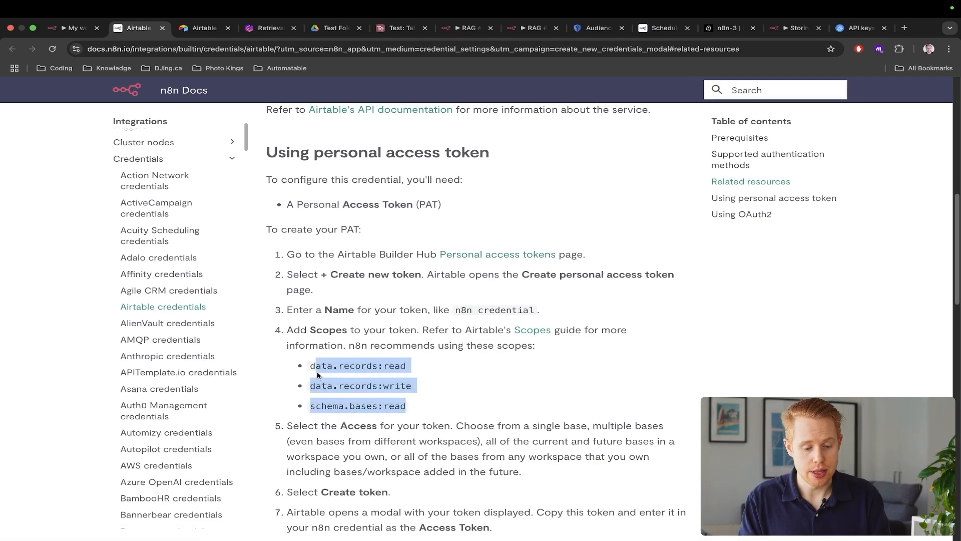
pyautogui.scroll(5, 310, 372)
pyautogui.doubleClick(311, 372)
pyautogui.press('super+c')
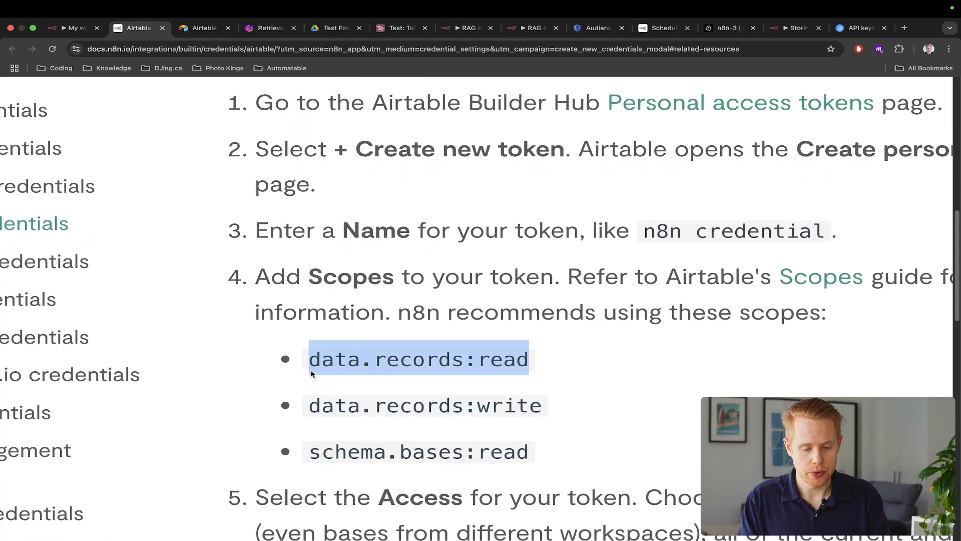
pyautogui.hotkey('ctrl', 'Tab')
pyautogui.click(228, 272)
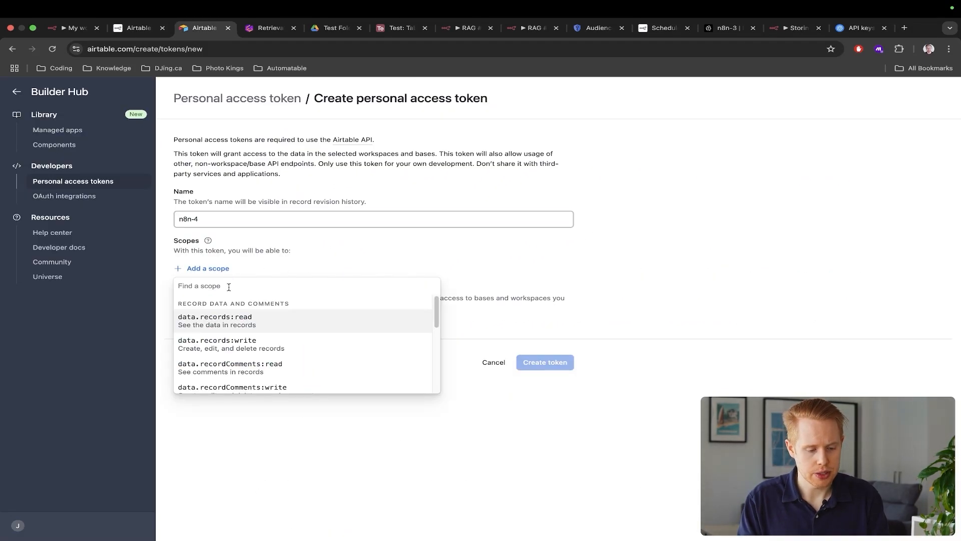
pyautogui.press('super+v')
pyautogui.click(226, 324)
# Add the data.records:write and schema.bases:read scopes to the token
pyautogui.hotkey('ctrl', 'shift', 'Tab')
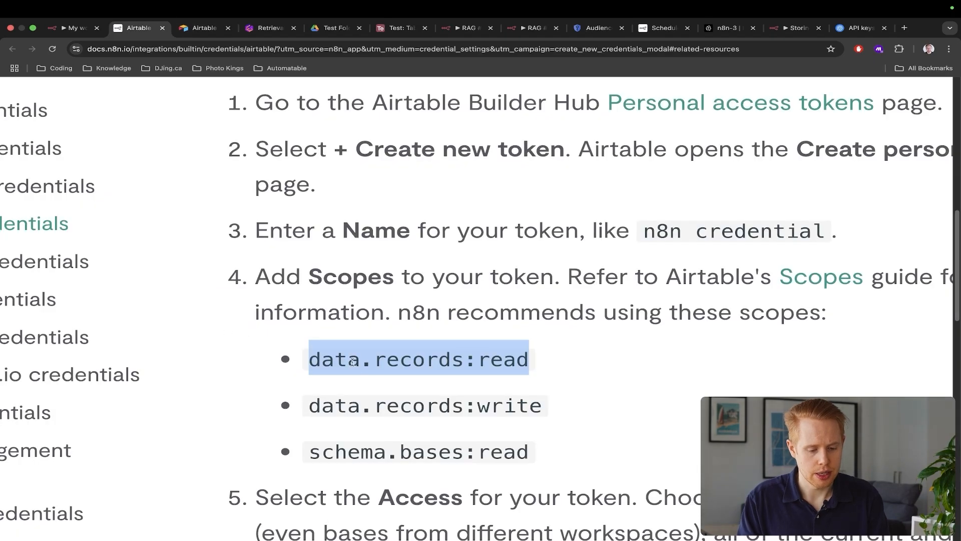
pyautogui.tripleClick(378, 397)
pyautogui.press('super+c')
pyautogui.hotkey('ctrl', 'Tab')
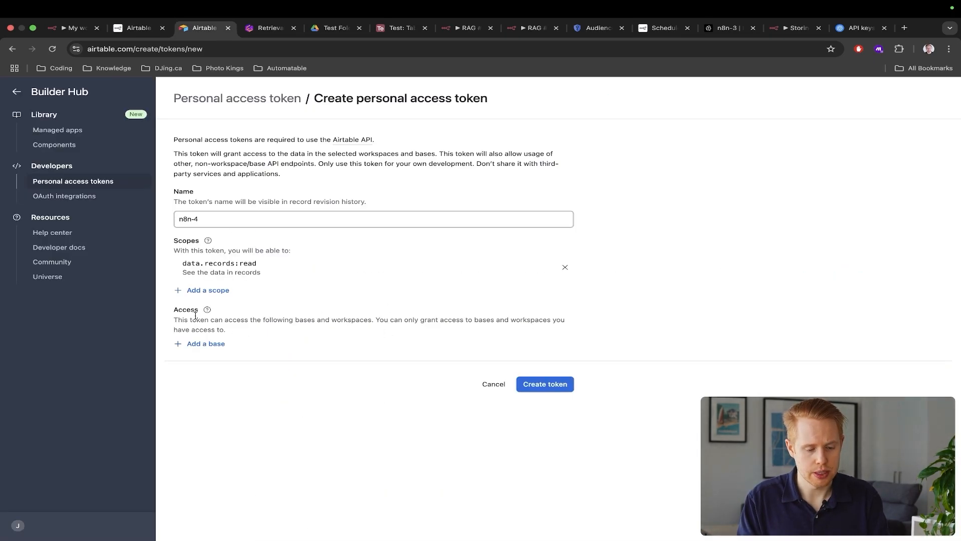
pyautogui.click(208, 291)
pyautogui.press('super+v')
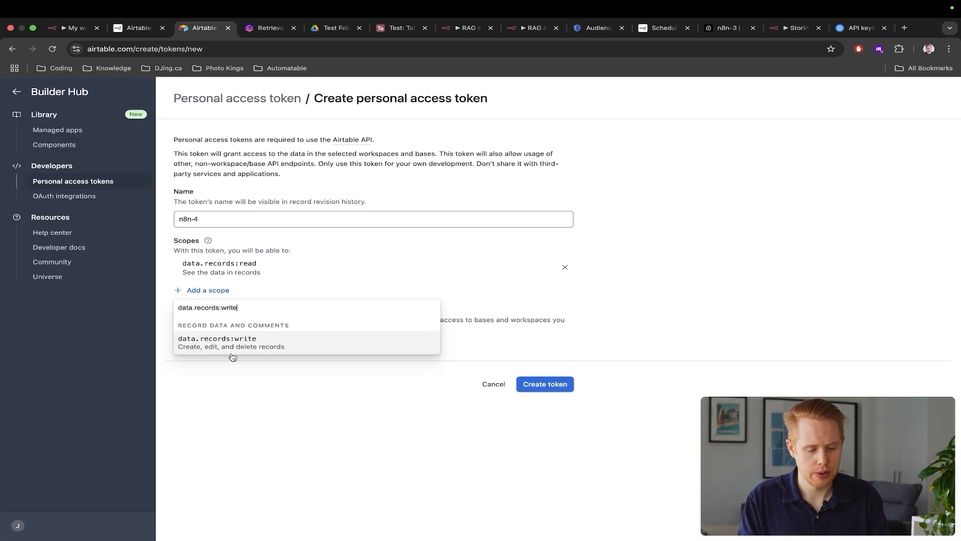
pyautogui.click(233, 357)
pyautogui.hotkey('ctrl', 'shift', 'Tab')
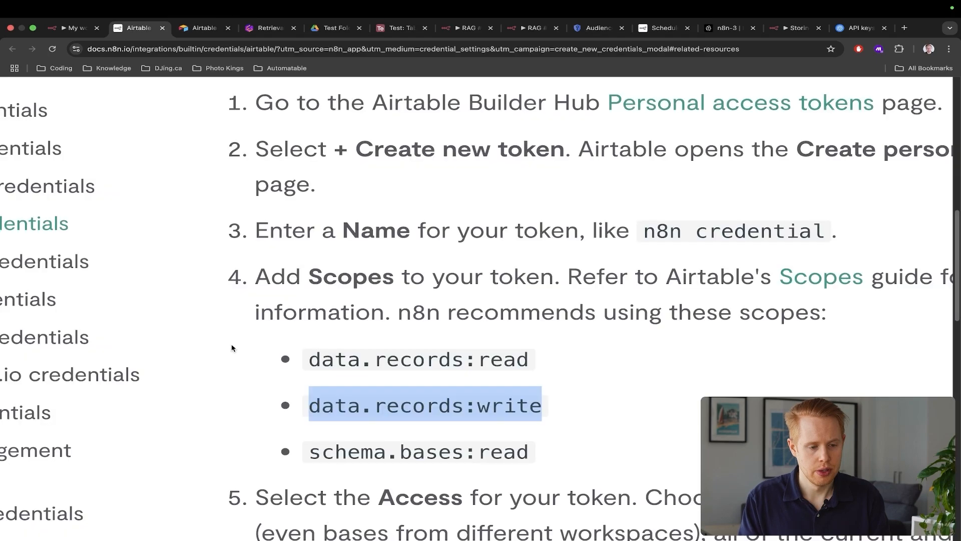
pyautogui.doubleClick(418, 452)
pyautogui.press('super+c')
pyautogui.hotkey('ctrl', 'Tab')
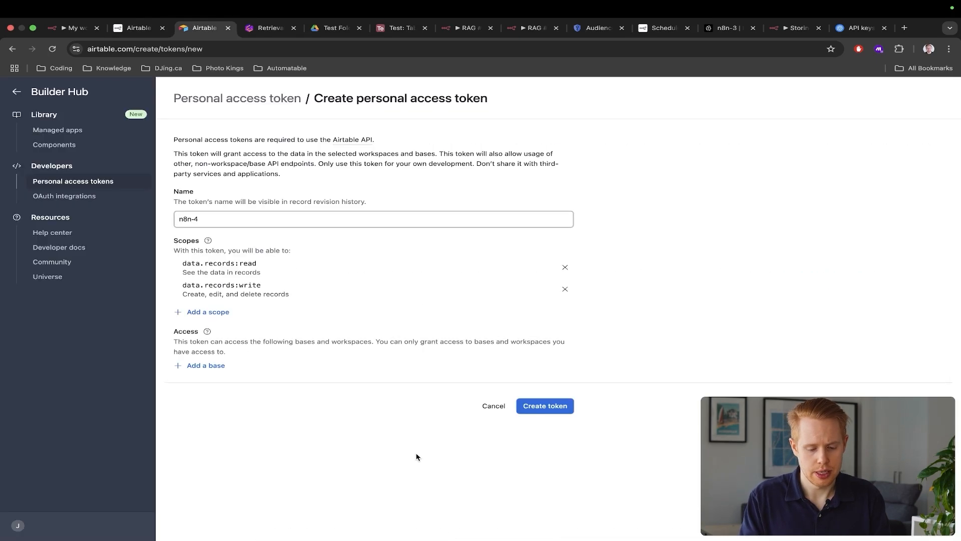
pyautogui.click(214, 313)
pyautogui.press('super+v')
pyautogui.click(232, 364)
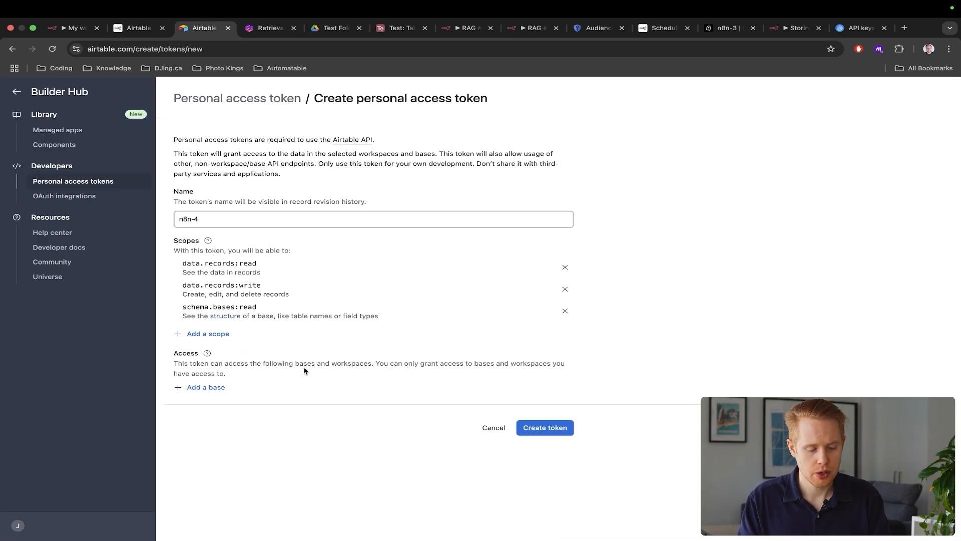
# Grant access to all current and future bases, create the token, and paste it into n8n's credential
pyautogui.click(204, 388)
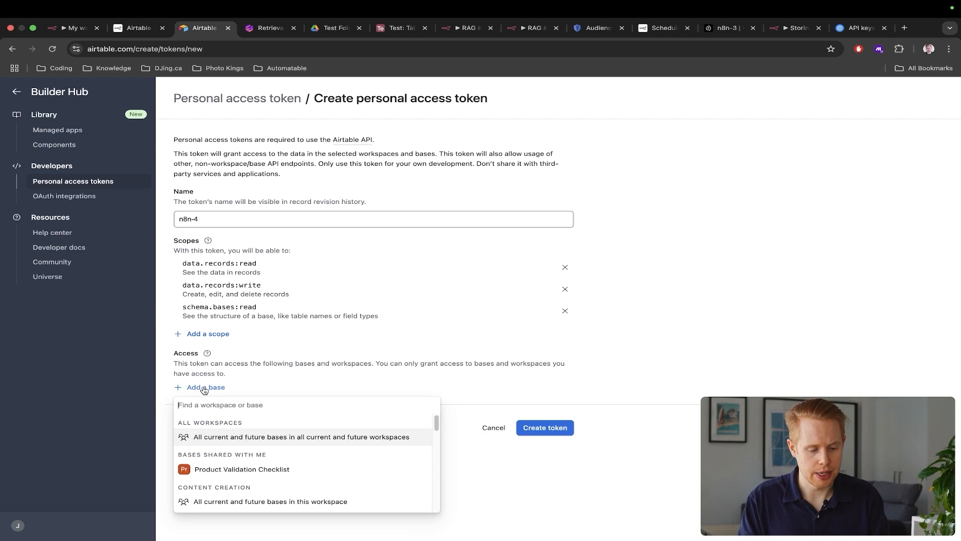
pyautogui.click(217, 437)
pyautogui.click(532, 459)
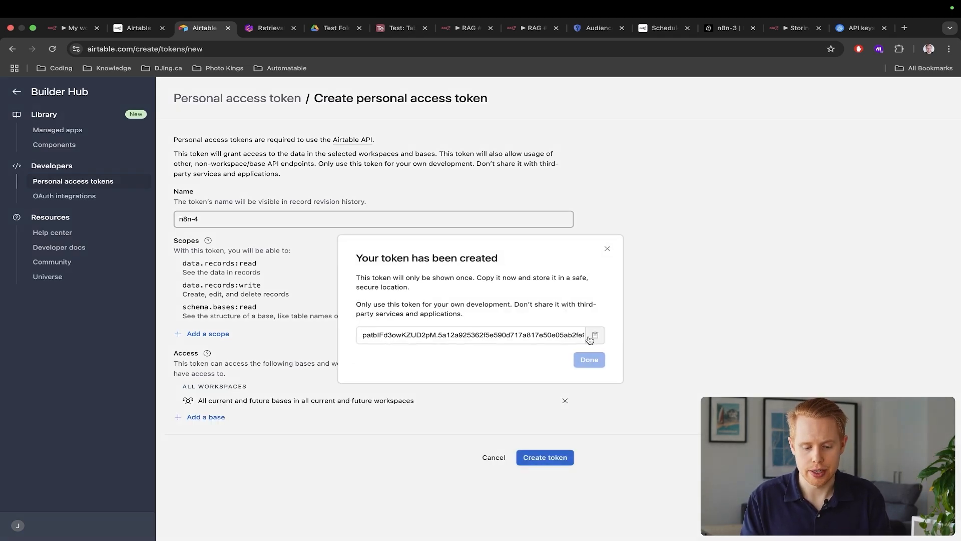
pyautogui.click(590, 340)
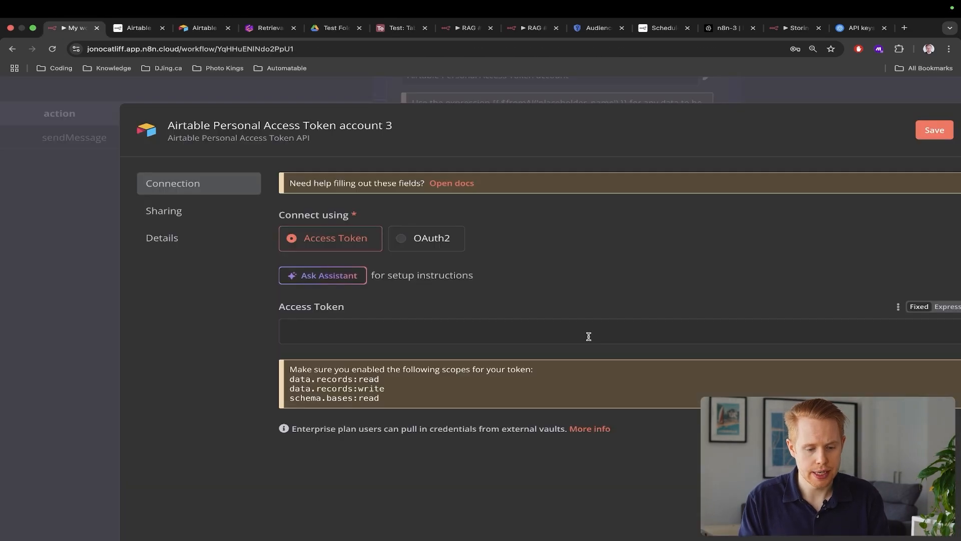
pyautogui.click(477, 337)
pyautogui.press('super+v')
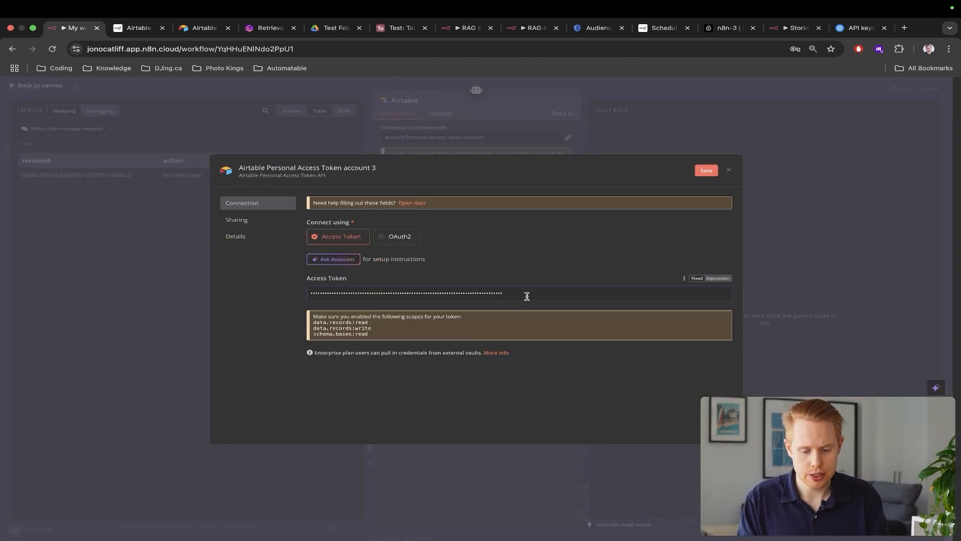
# Save the Airtable token credential, move the Airtable node clear of the vector store tool, and reopen it
pyautogui.click(934, 129)
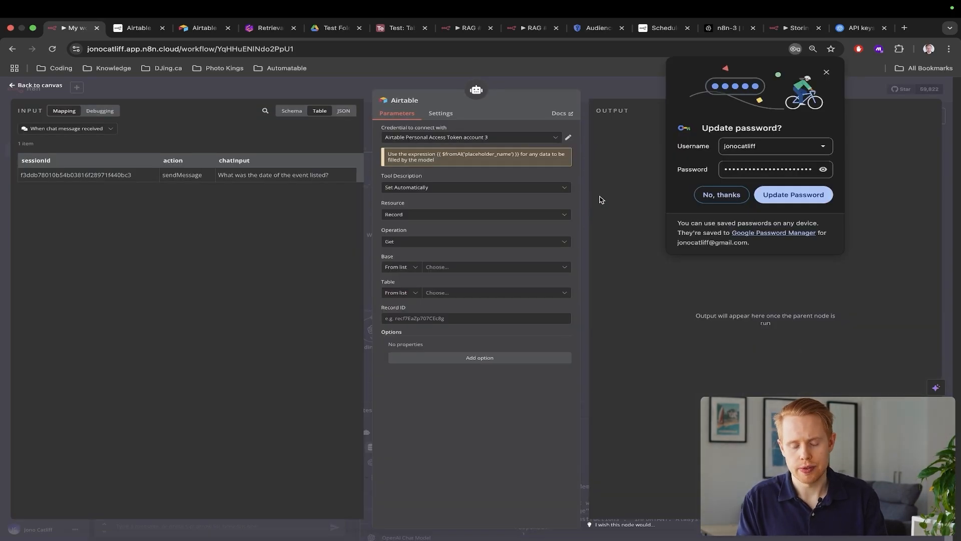
pyautogui.press('Escape')
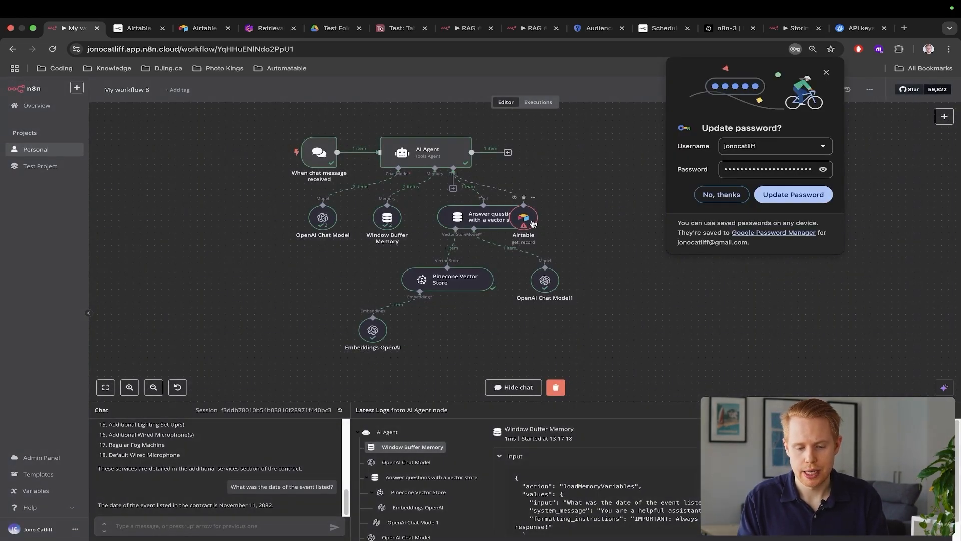
pyautogui.moveTo(532, 223); pyautogui.dragTo(587, 220)
pyautogui.doubleClick(591, 224)
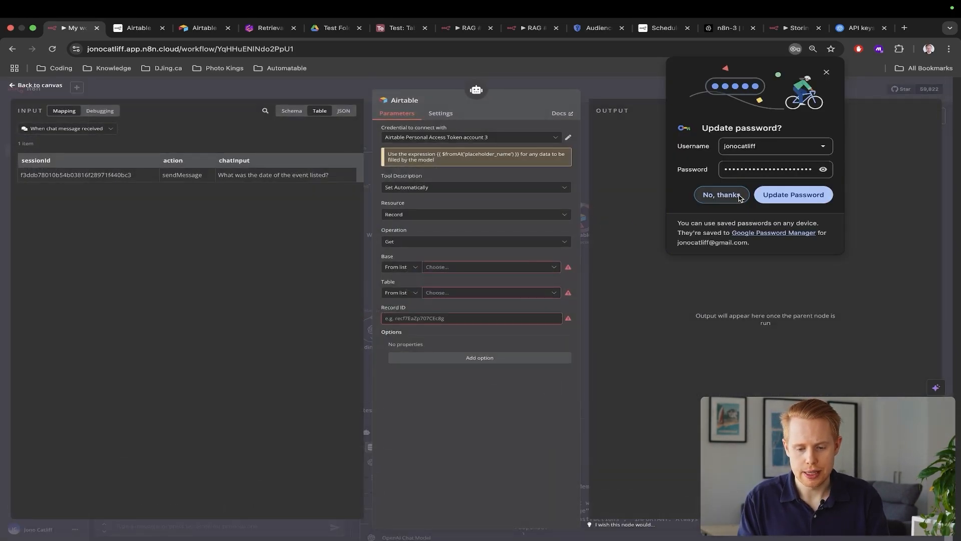
pyautogui.click(721, 195)
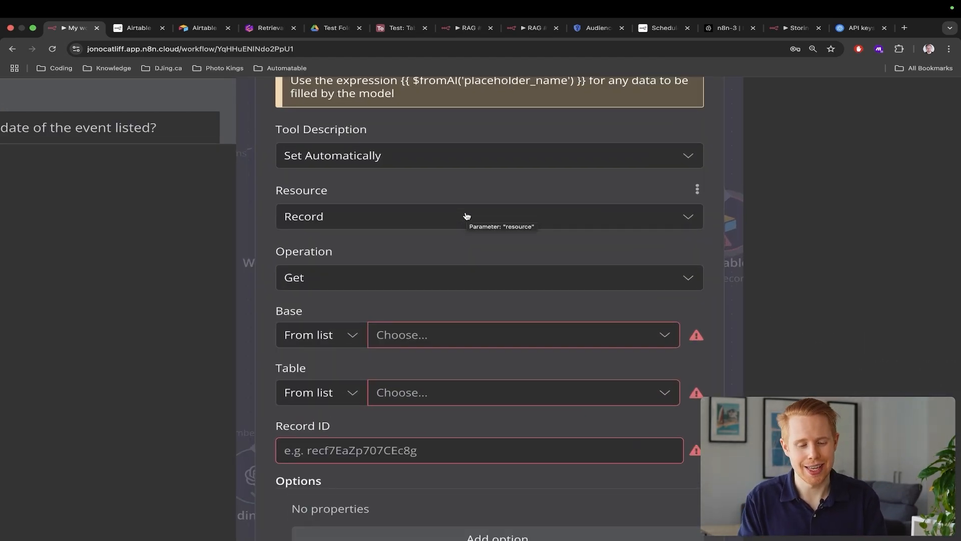
# Set the Airtable tool to Record resource, Create operation, using the Test base
pyautogui.moveTo(283, 193); pyautogui.dragTo(322, 210)
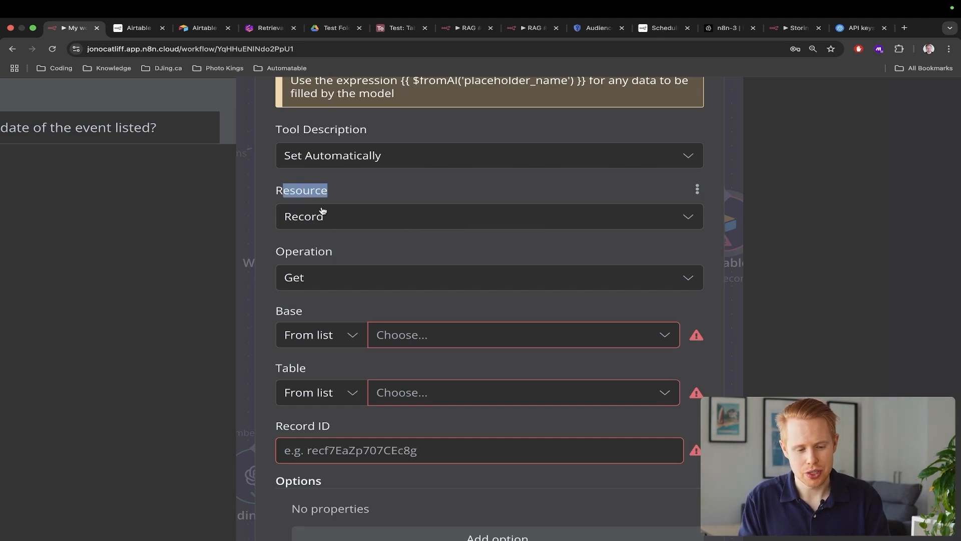
pyautogui.click(315, 220)
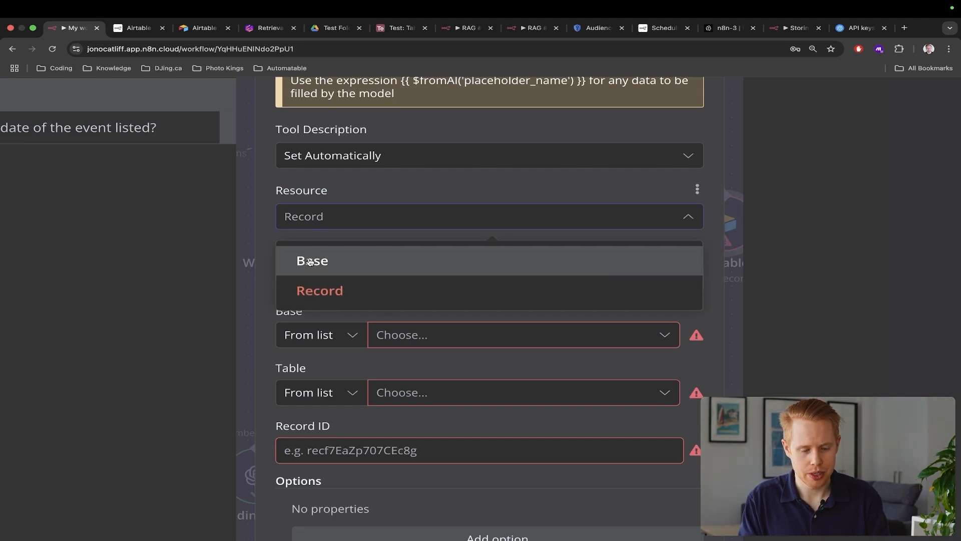
pyautogui.click(347, 216)
pyautogui.click(337, 277)
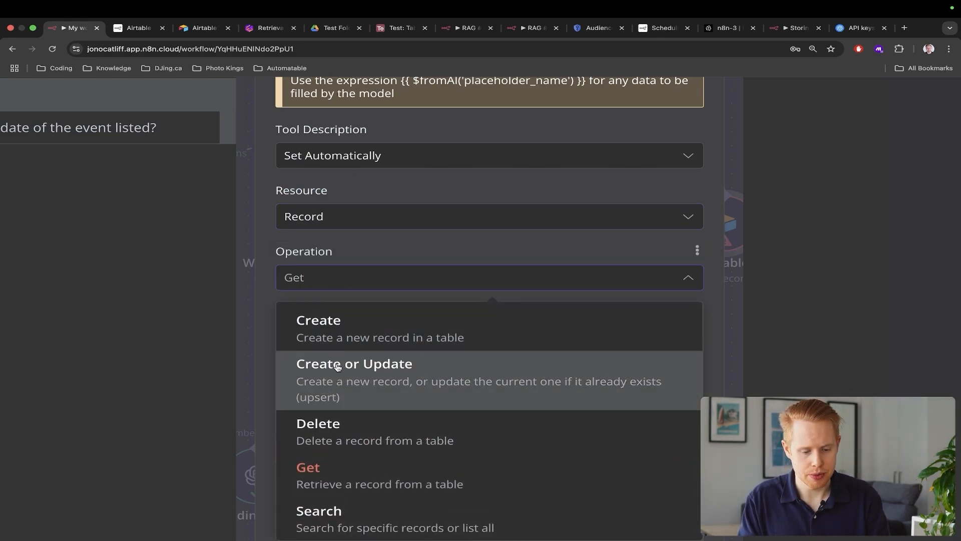
pyautogui.click(339, 348)
pyautogui.click(399, 345)
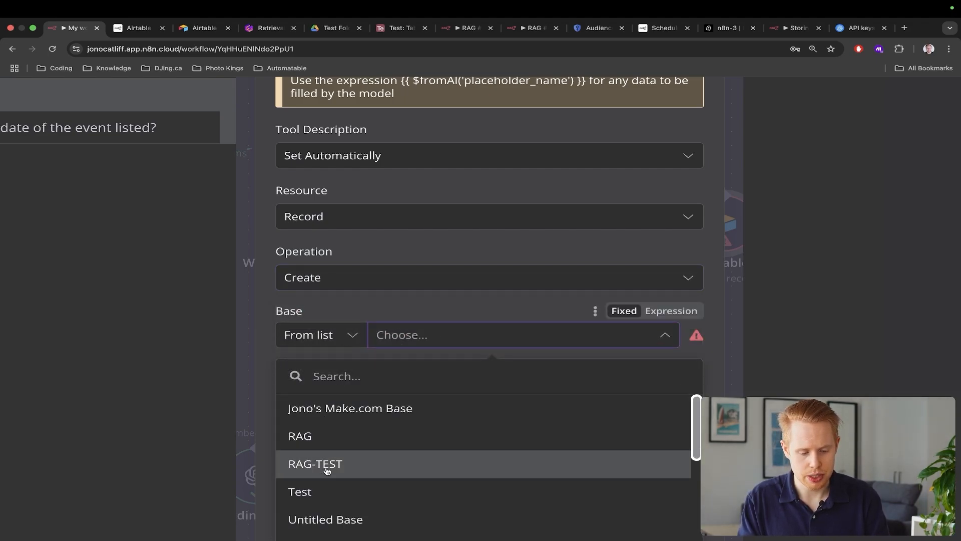
pyautogui.scroll(-2, 326, 483)
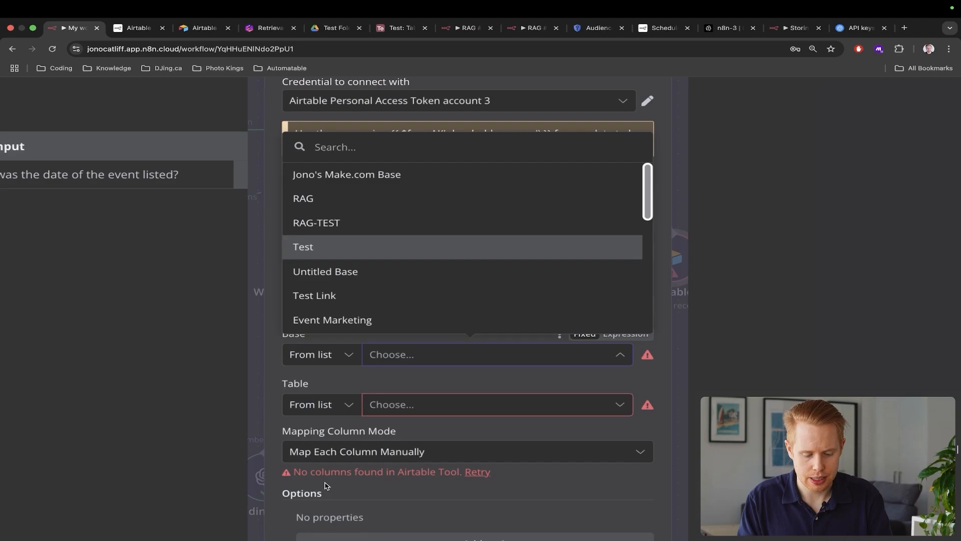
pyautogui.click(313, 259)
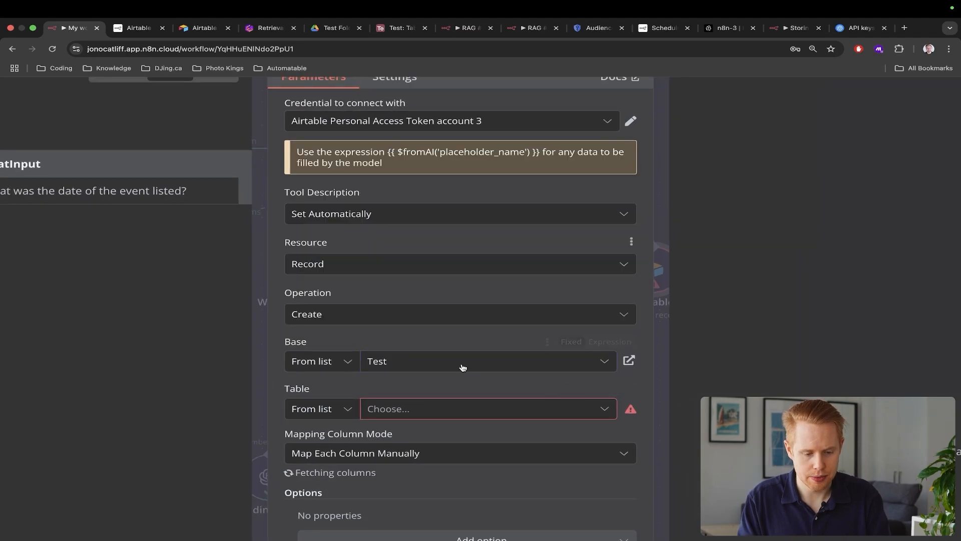
# Switch the Table field to From list and pick Table 1
pyautogui.click(450, 414)
pyautogui.scroll(-3, 450, 415)
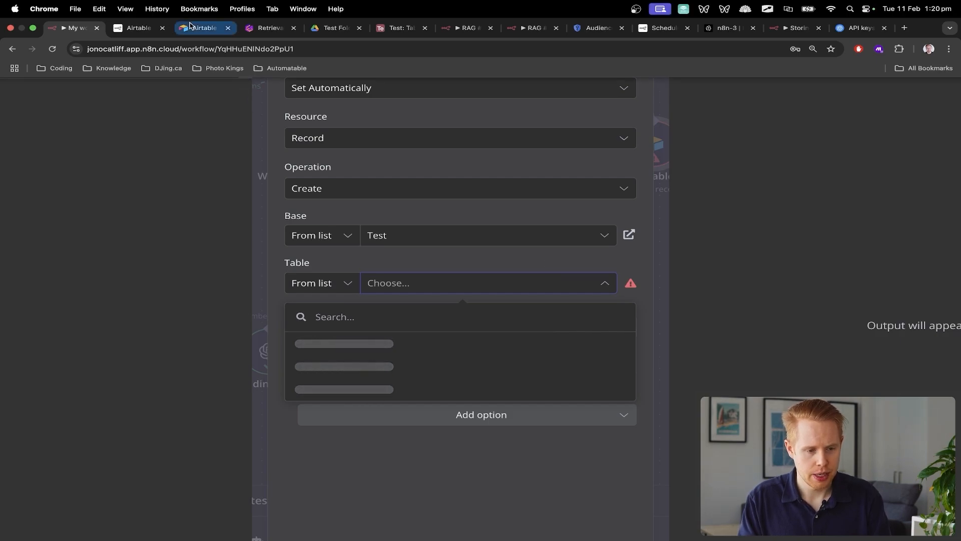
pyautogui.click(203, 28)
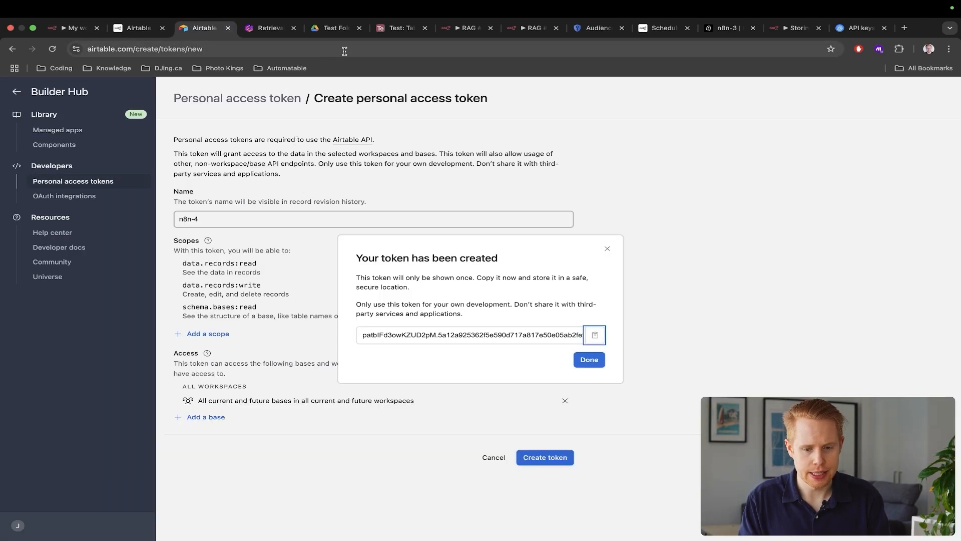
pyautogui.moveTo(396, 28); pyautogui.dragTo(122, 29)
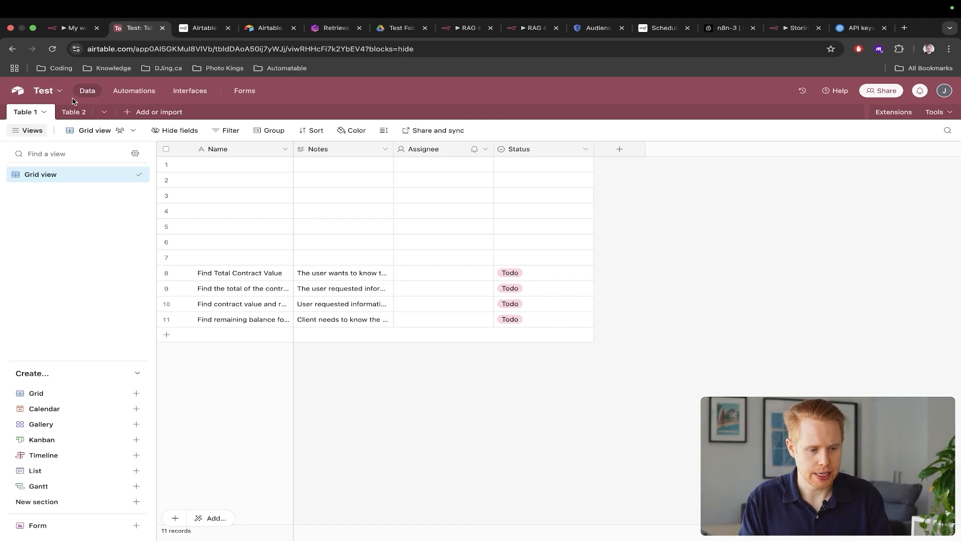
pyautogui.hotkey('ctrl', 'shift', 'Tab')
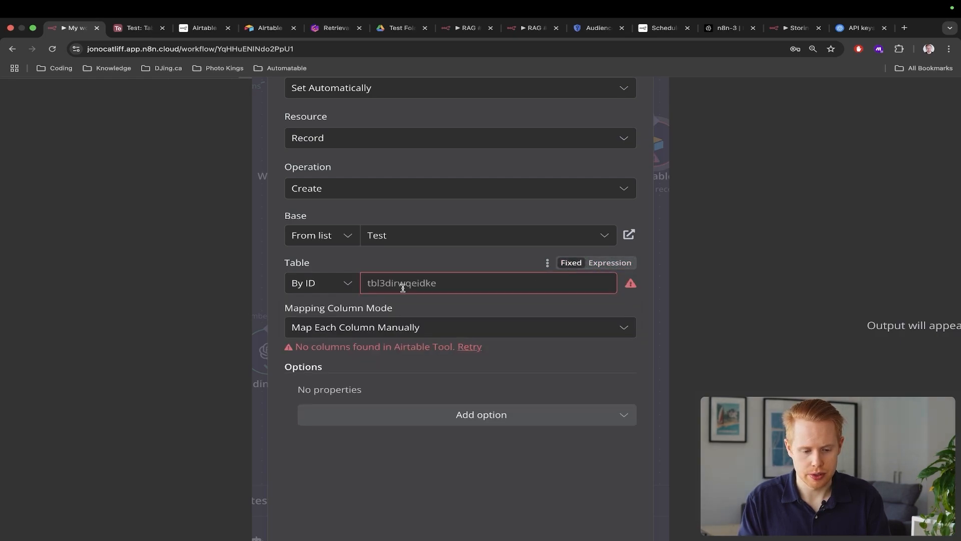
pyautogui.click(403, 288)
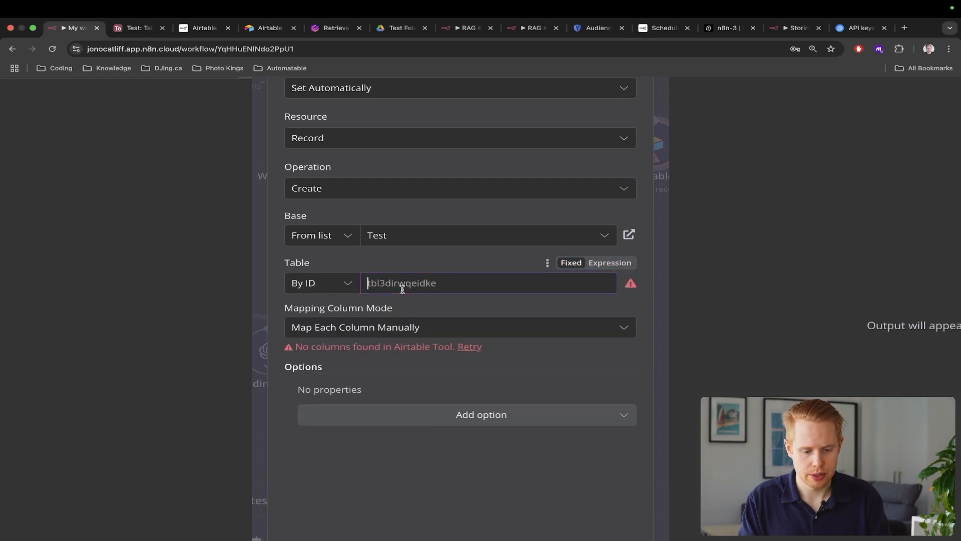
pyautogui.click(306, 290)
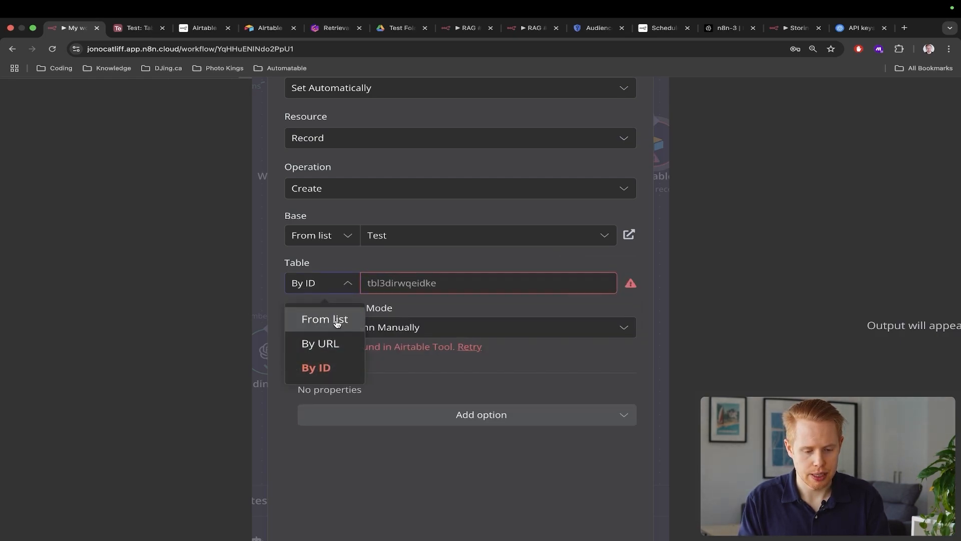
pyautogui.click(337, 321)
pyautogui.click(435, 280)
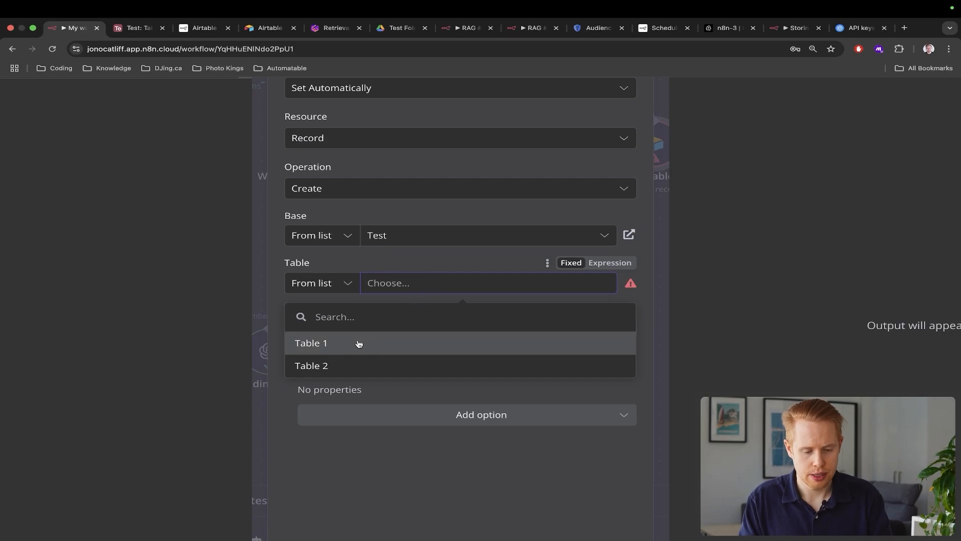
pyautogui.click(359, 343)
# Compare the node's columns with the Airtable table and make Status an expression
pyautogui.scroll(-3, 378, 350)
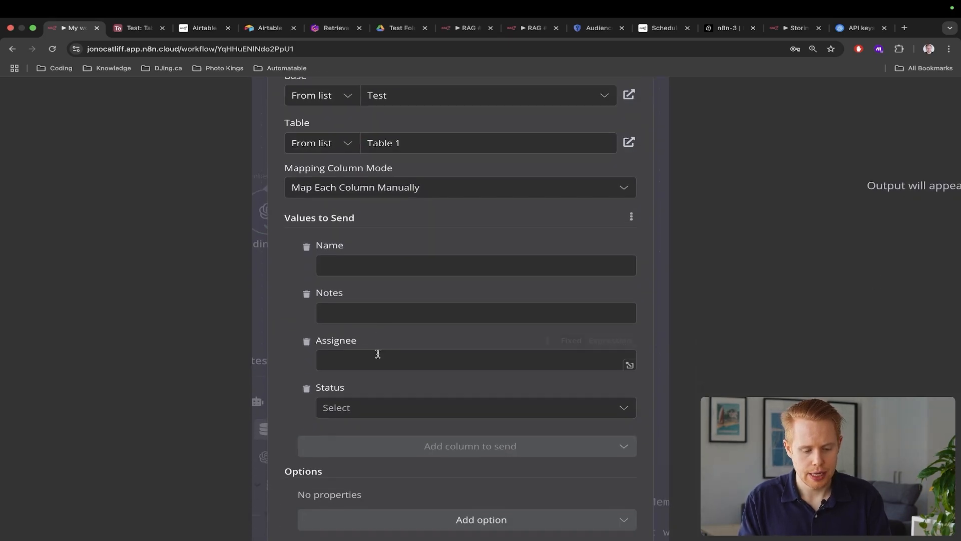
pyautogui.hotkey('ctrl', 'Tab')
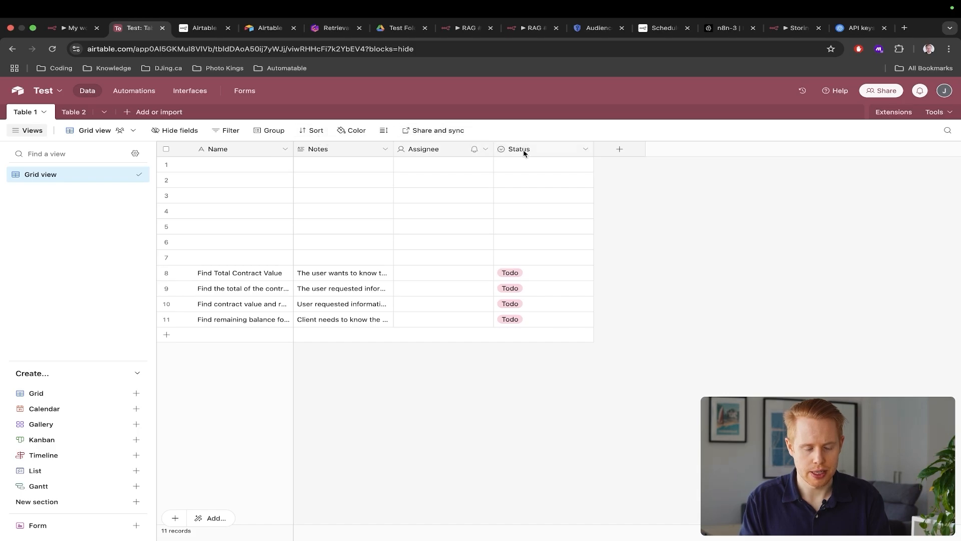
pyautogui.hotkey('ctrl', 'shift', 'Tab')
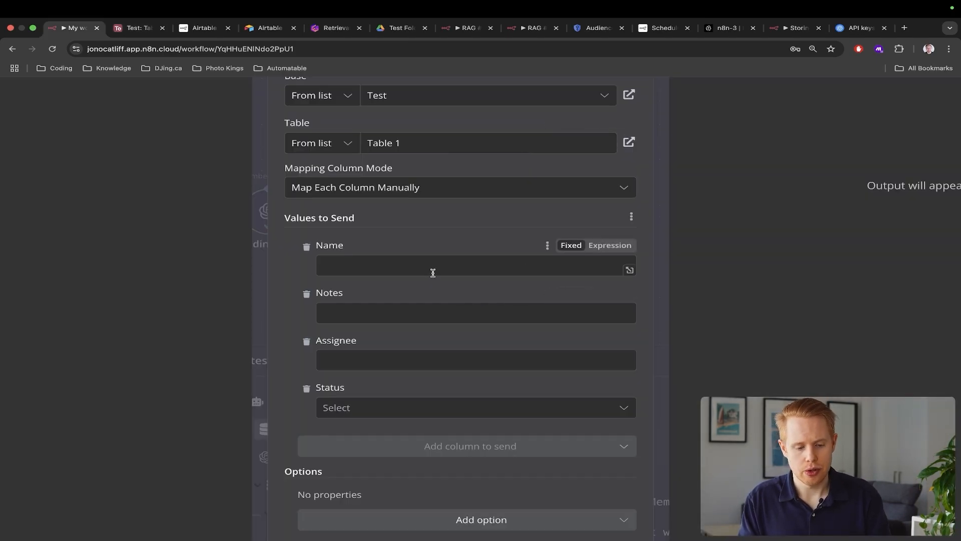
pyautogui.scroll(-5, 433, 272)
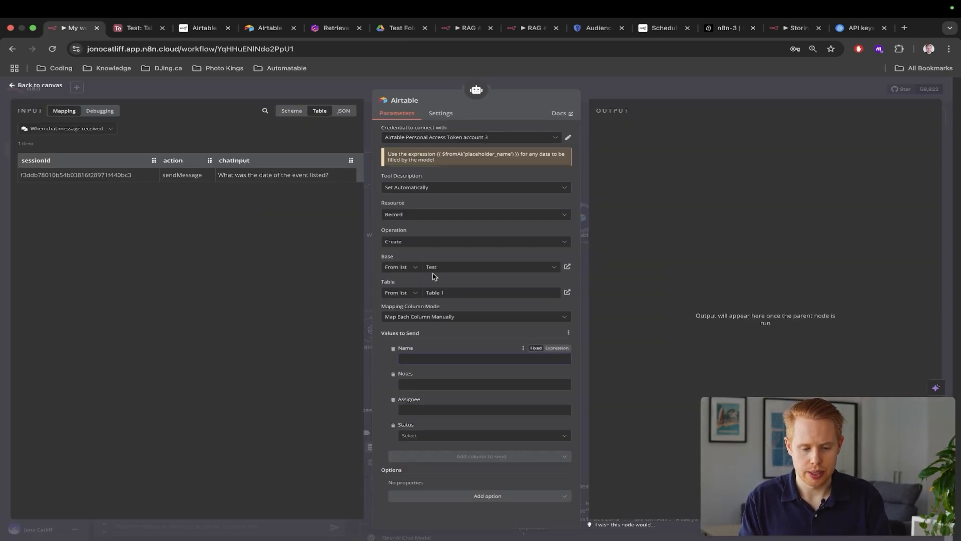
pyautogui.hotkey('ctrl', 'Tab')
pyautogui.hotkey('ctrl', 'shift', 'Tab')
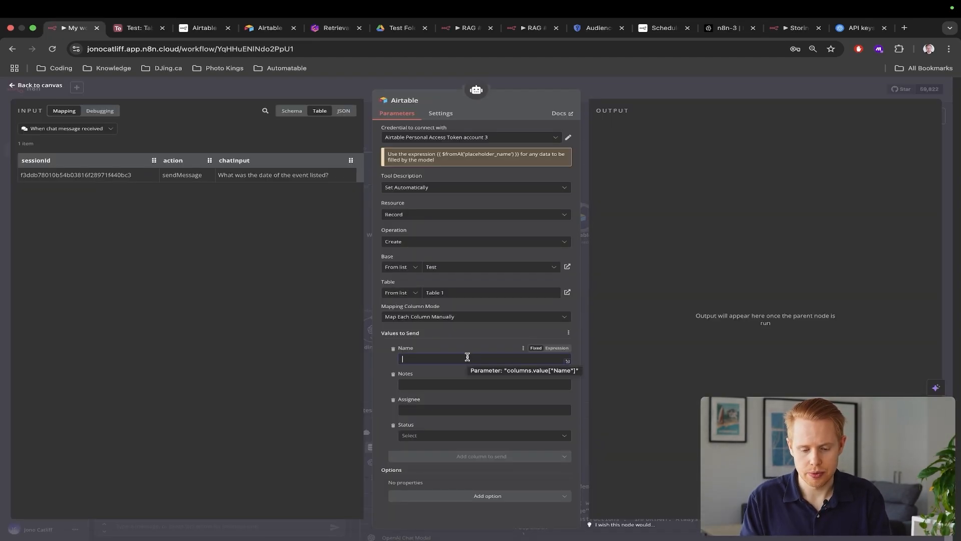
pyautogui.scroll(5, 468, 356)
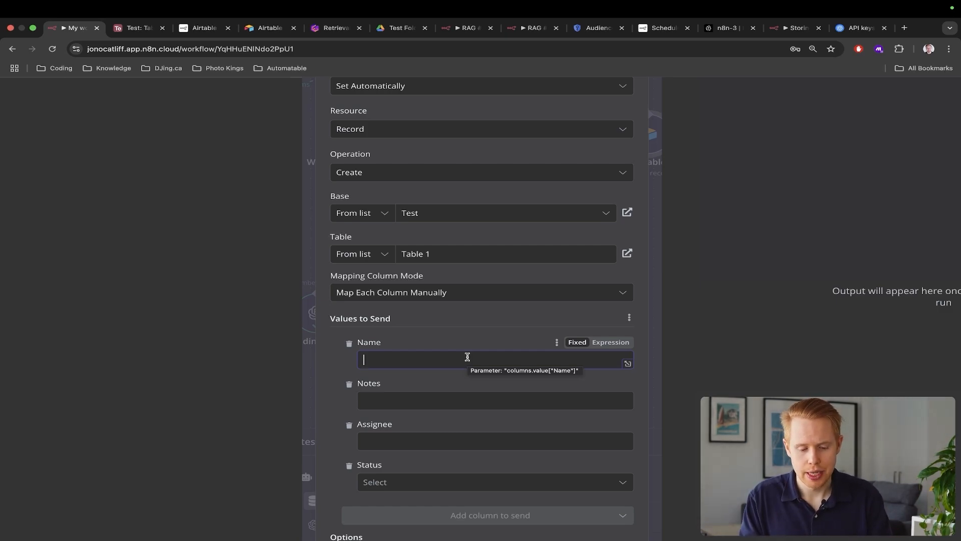
pyautogui.scroll(-2, 530, 430)
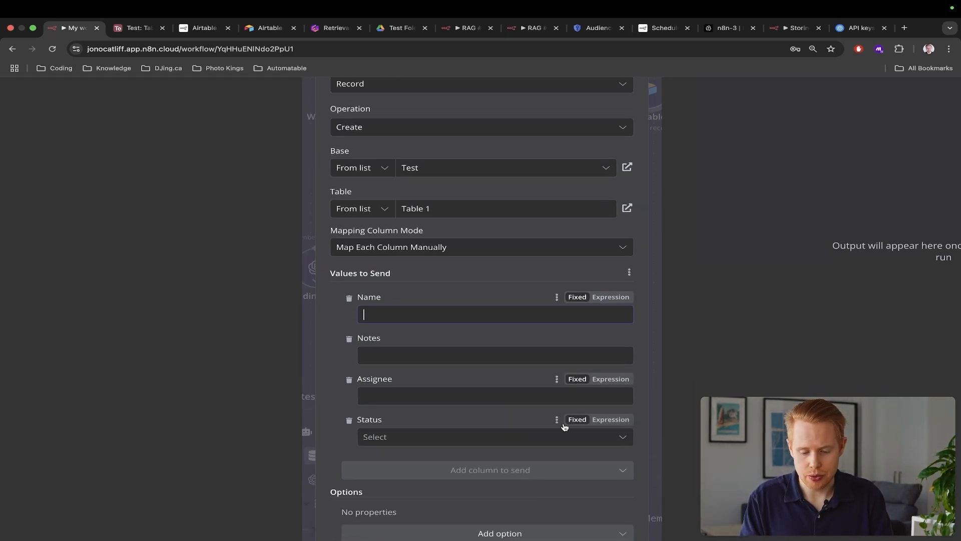
pyautogui.click(611, 419)
# Turn Assignee, Notes and Name into expressions and restart Name with {{ $fromAI
pyautogui.click(608, 380)
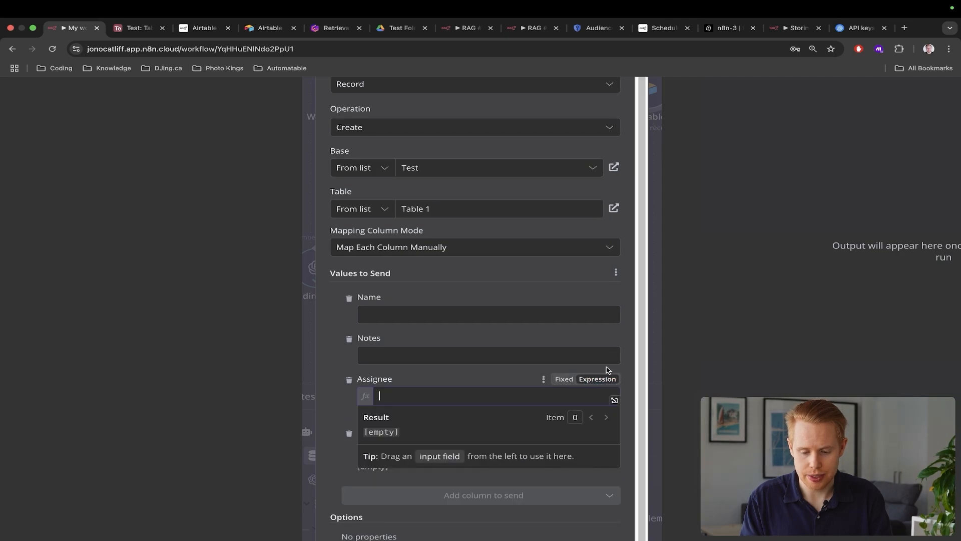
pyautogui.click(598, 338)
pyautogui.click(601, 297)
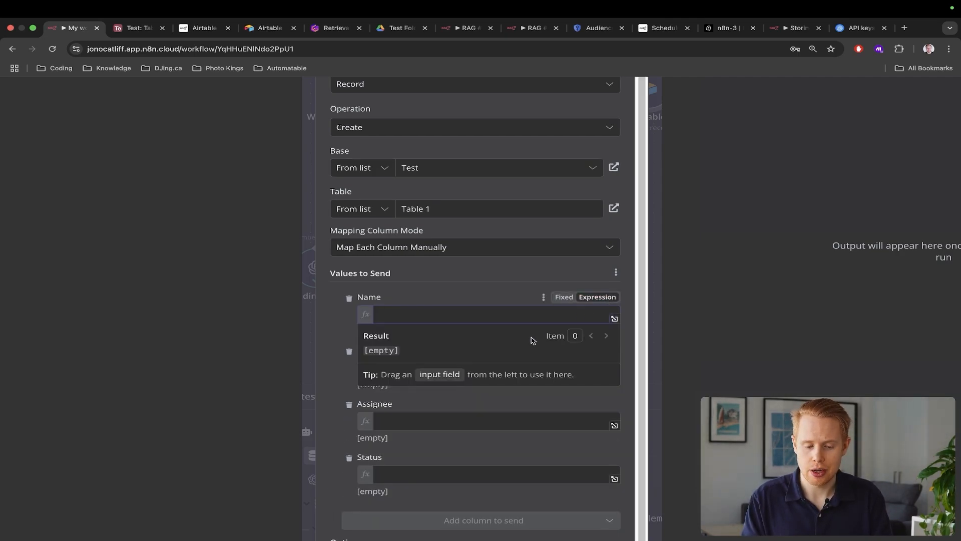
pyautogui.press('super+a')
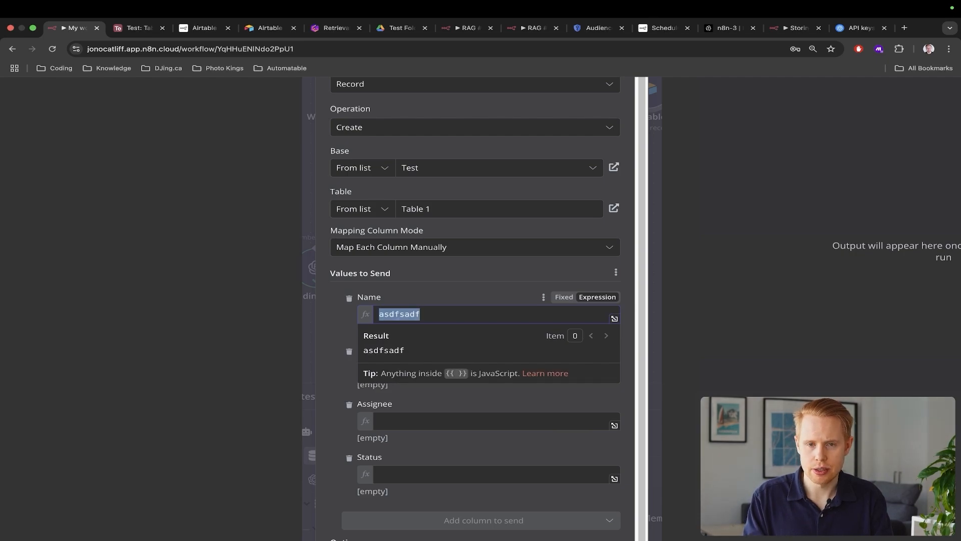
pyautogui.press('BackSpace')
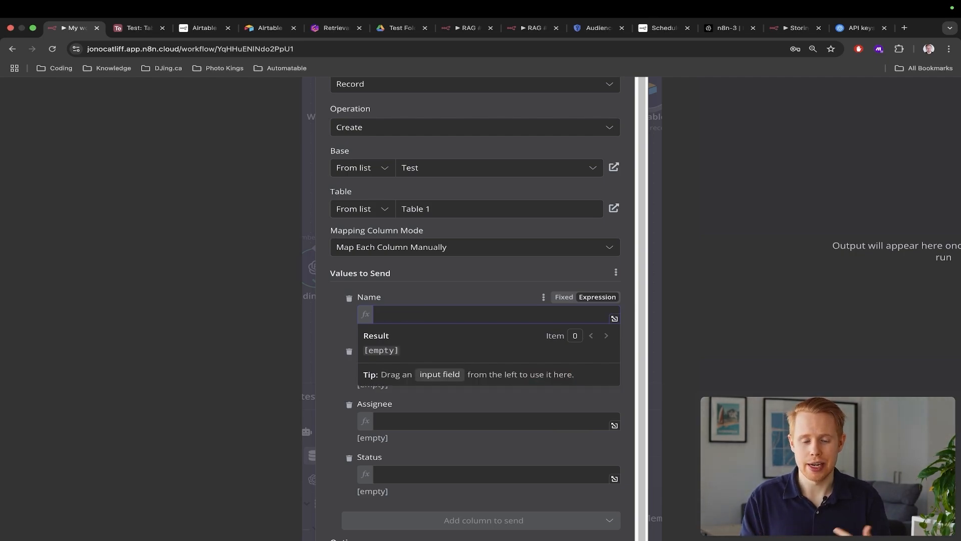
pyautogui.write('{')
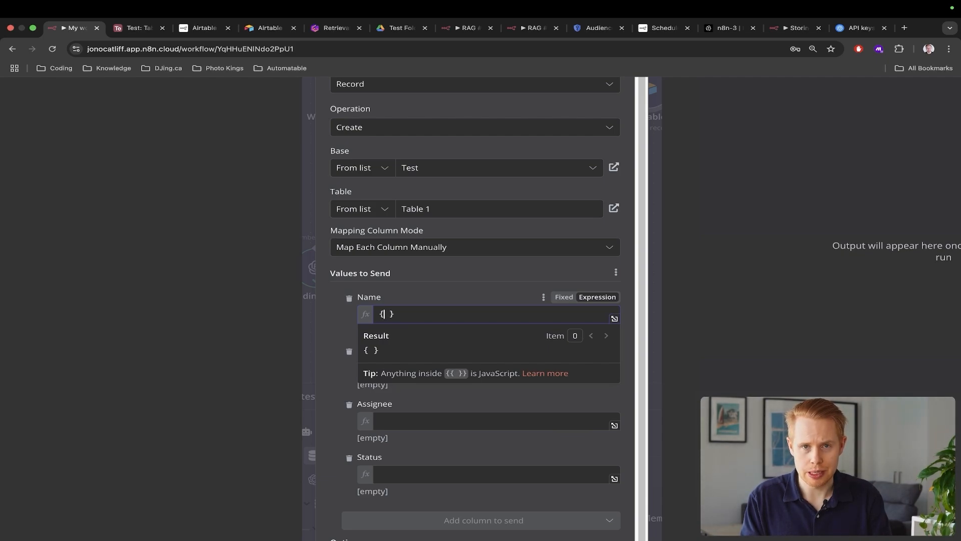
pyautogui.write('{ ')
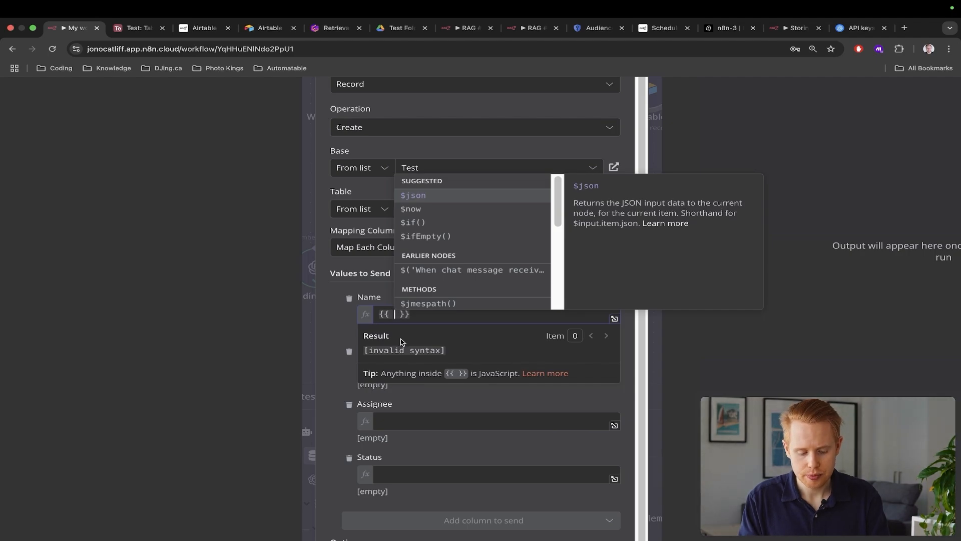
pyautogui.write('$')
pyautogui.write('fromAI')
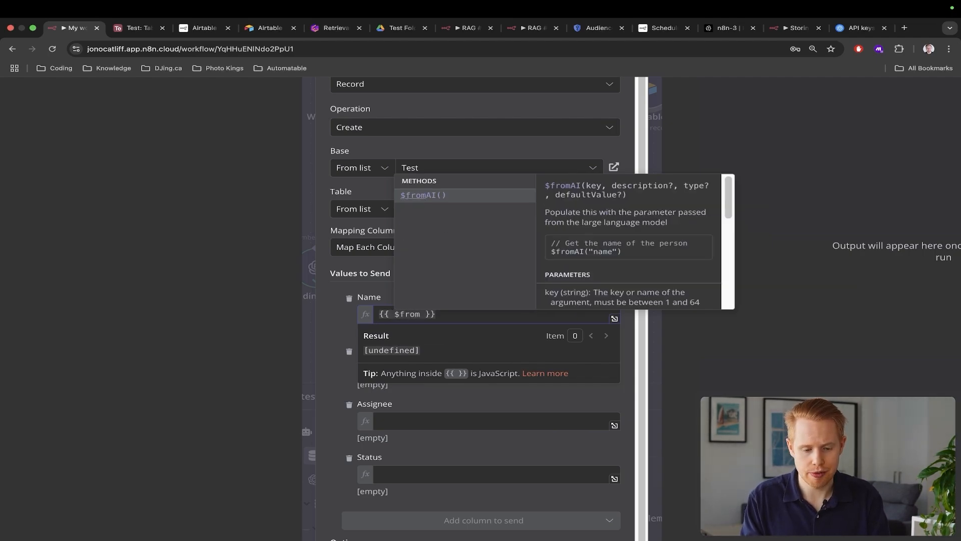
pyautogui.press('Return')
# Enter "taskName" as the first $fromAI argument in the Name expression
pyautogui.write('"')
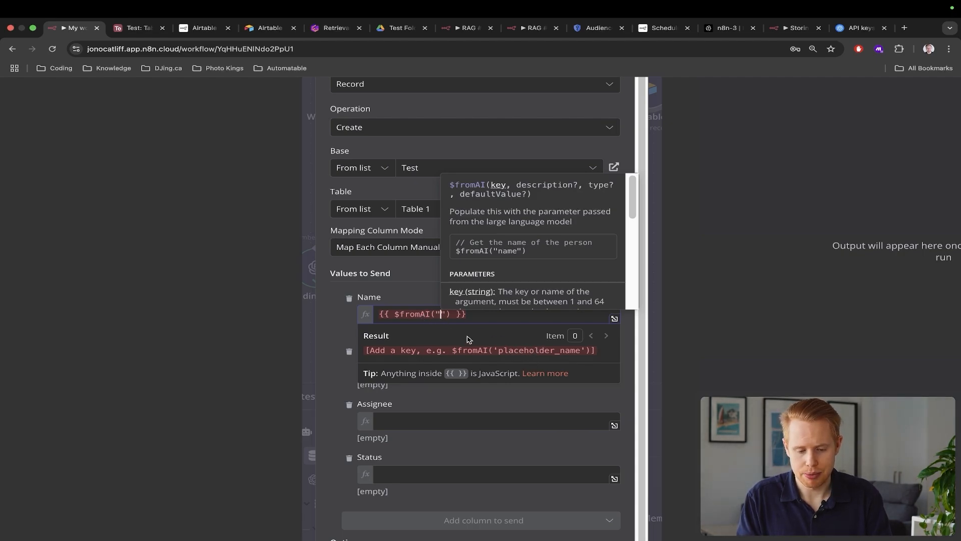
pyautogui.scroll(5, 469, 339)
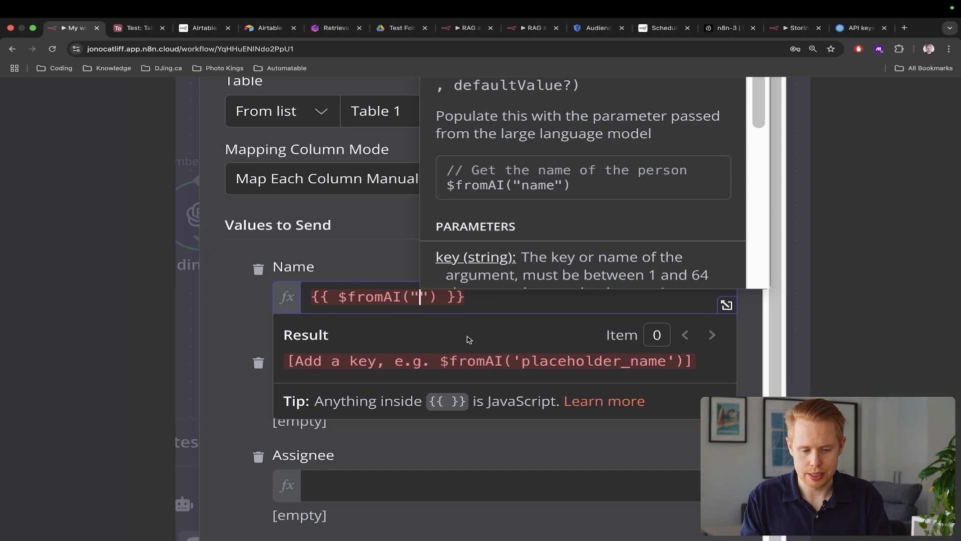
pyautogui.write('taskName"')
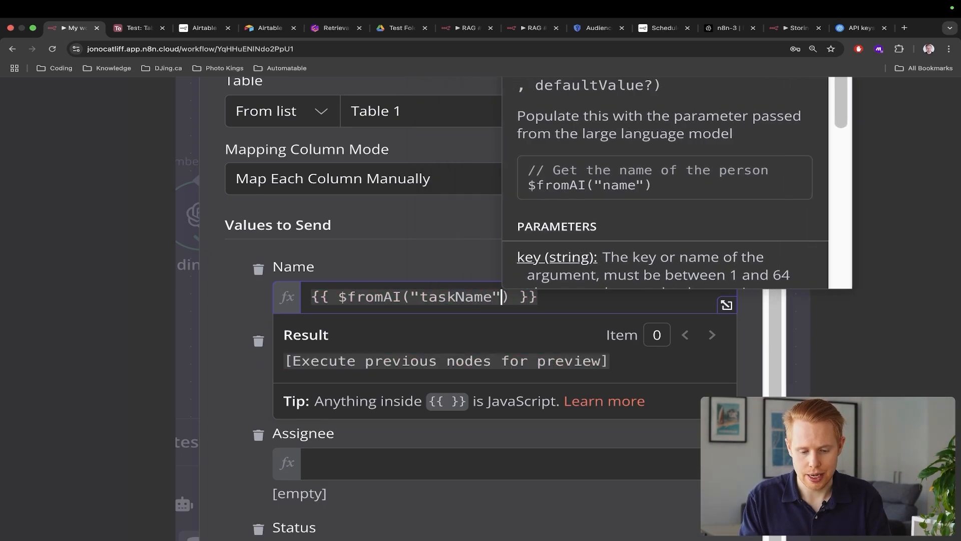
pyautogui.write(', ""')
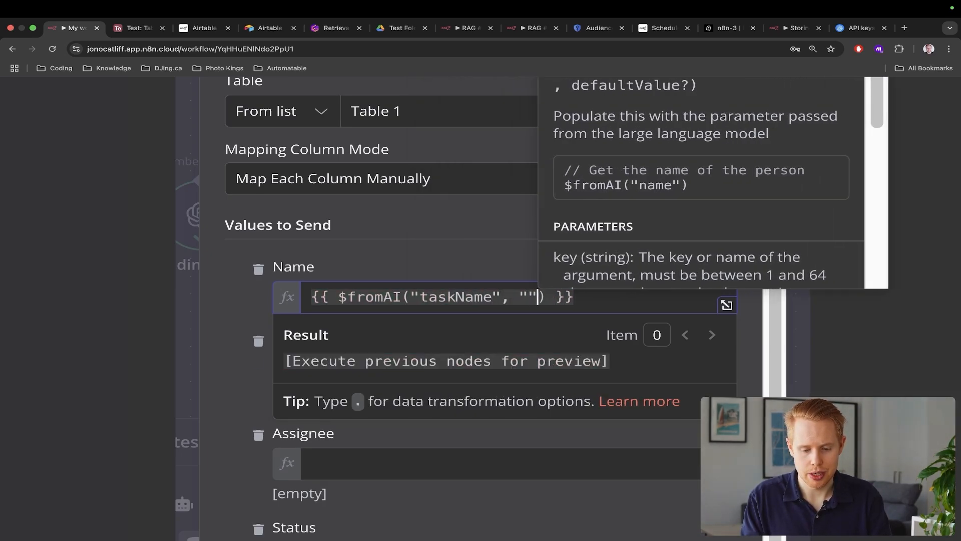
pyautogui.press('Left')
pyautogui.press('Left')
pyautogui.press('Left')
pyautogui.hotkey('shift', 'Left')
pyautogui.press('Left')
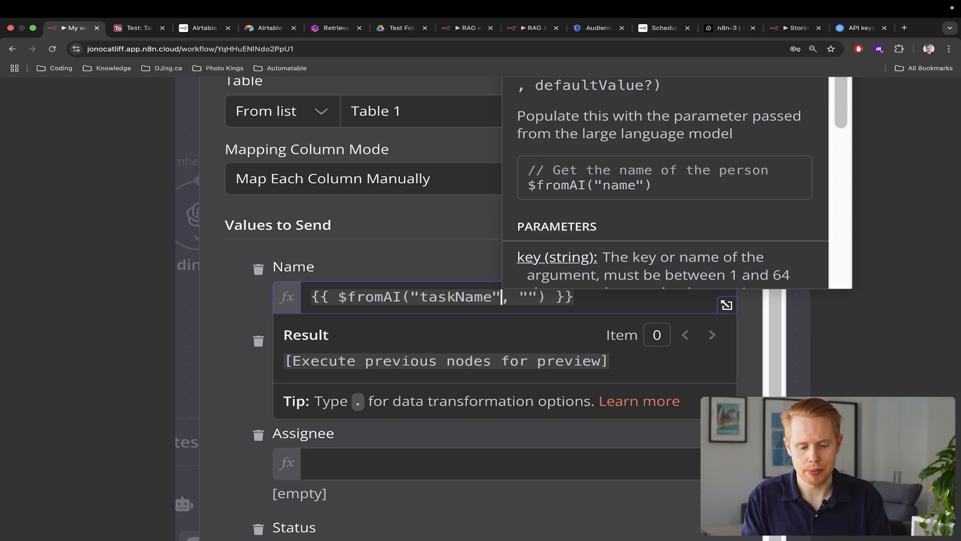
pyautogui.hotkey('shift', 'Left')
pyautogui.hotkey('shift', 'Left')
pyautogui.hotkey('shift', 'Left')
pyautogui.hotkey('shift', 'Left')
pyautogui.hotkey('shift', 'Left')
pyautogui.hotkey('shift', 'Left')
pyautogui.hotkey('shift', 'Left')
pyautogui.hotkey('shift', 'Left')
pyautogui.hotkey('shift', 'Left')
pyautogui.hotkey('shift', 'Left')
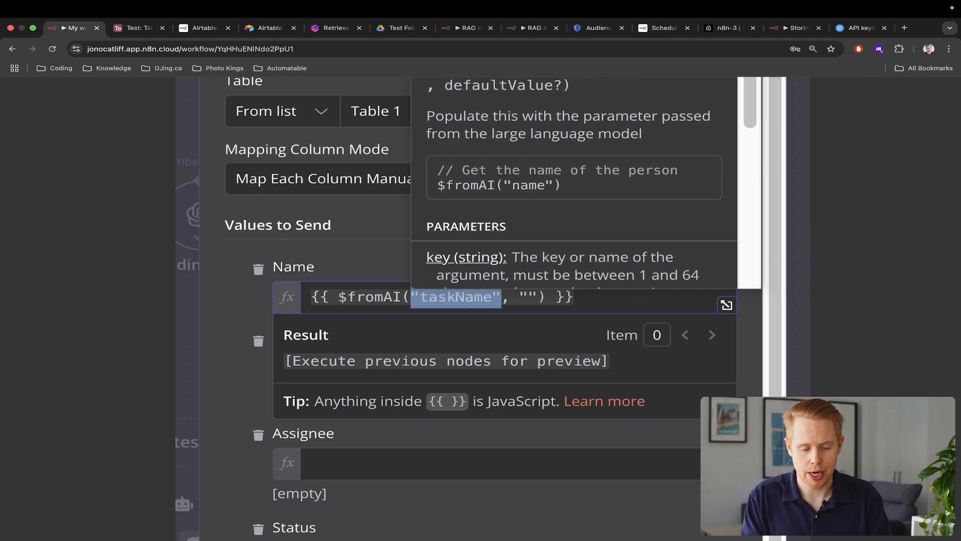
pyautogui.press('Right')
pyautogui.press('super+Right')
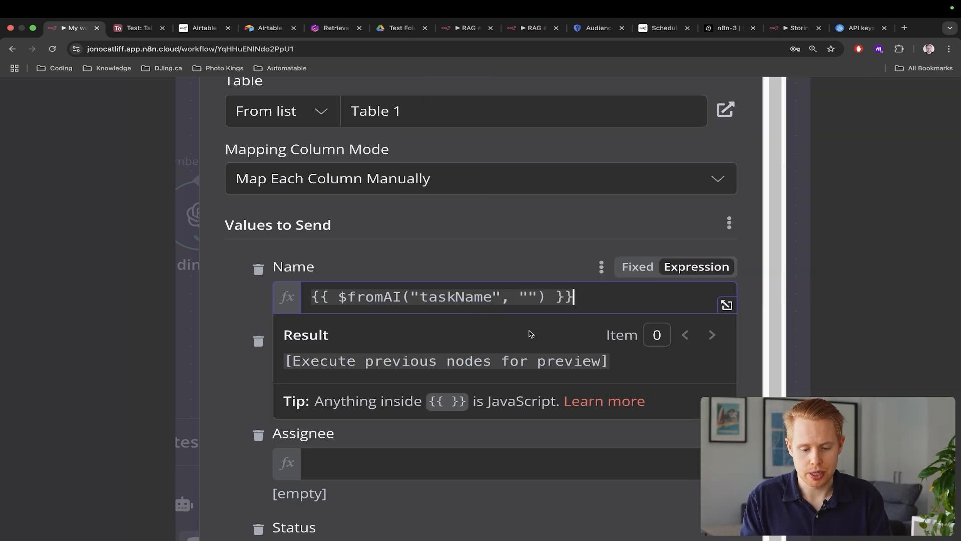
# Add "This is the name of the task" as the second $fromAI argument
pyautogui.click(531, 287)
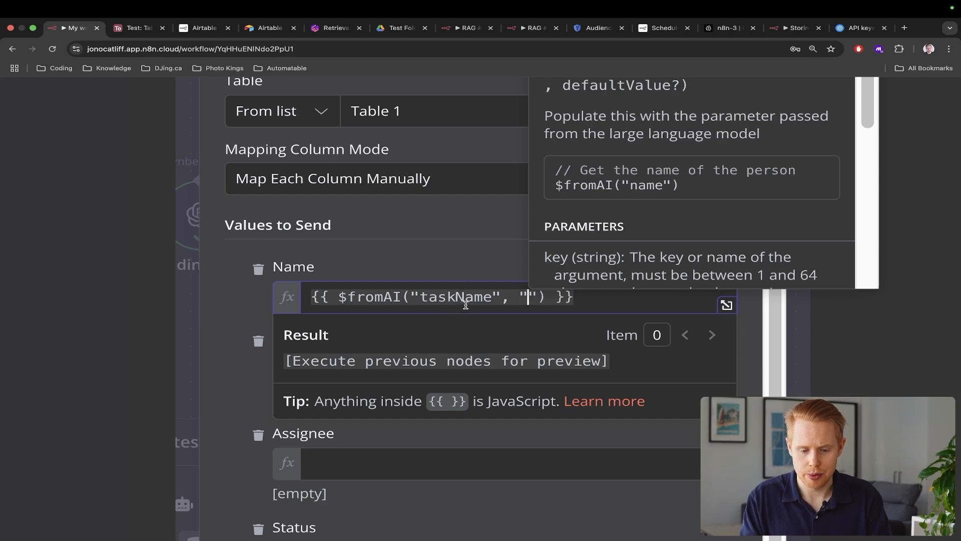
pyautogui.doubleClick(449, 297)
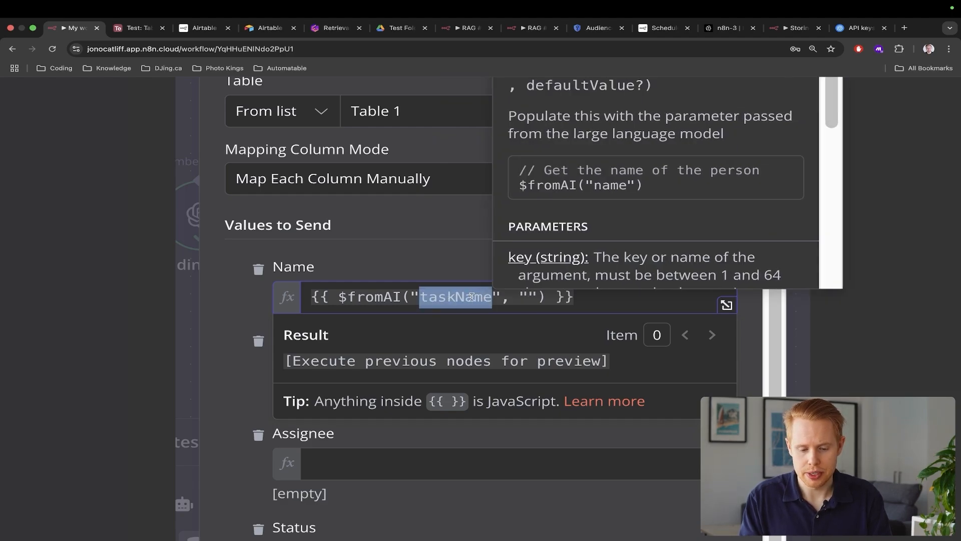
pyautogui.click(528, 296)
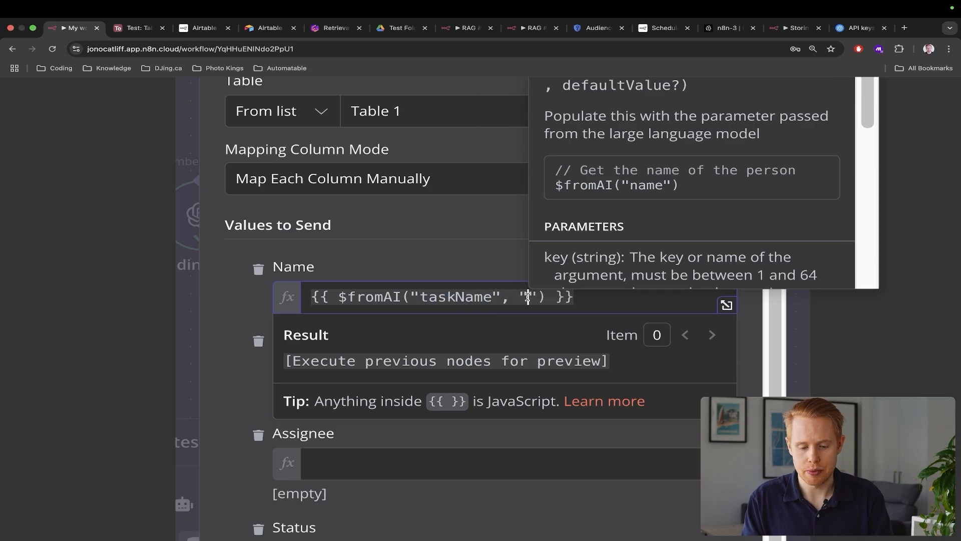
pyautogui.write('This is the na')
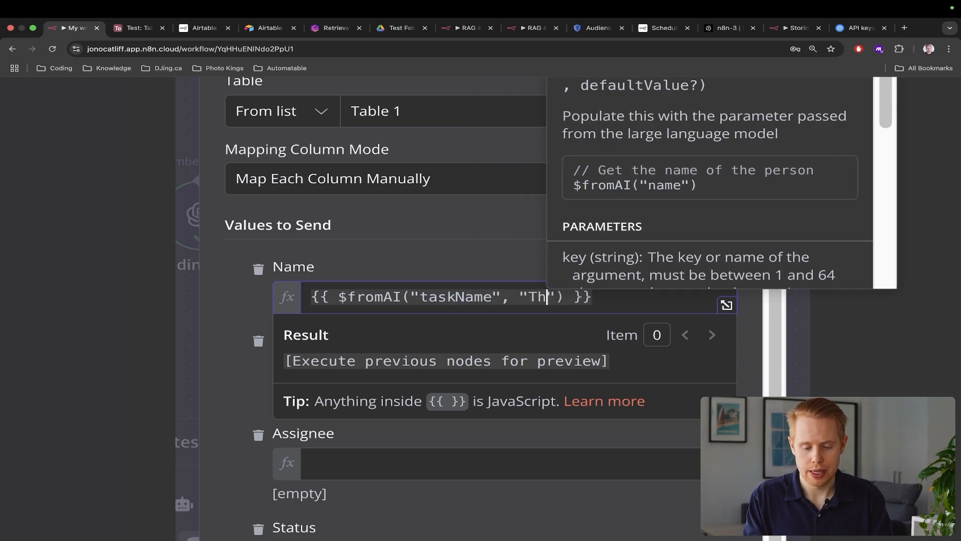
pyautogui.write('me of the tas')
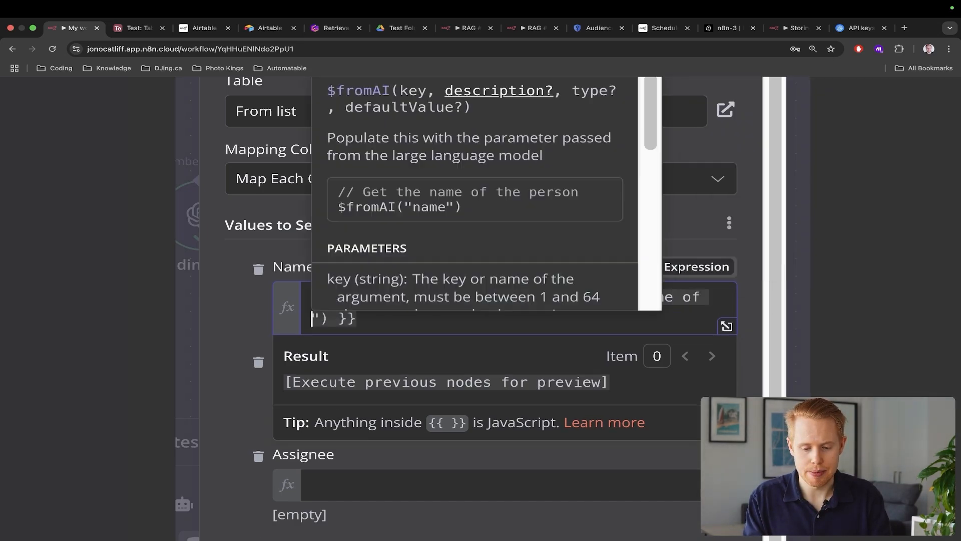
pyautogui.write('k')
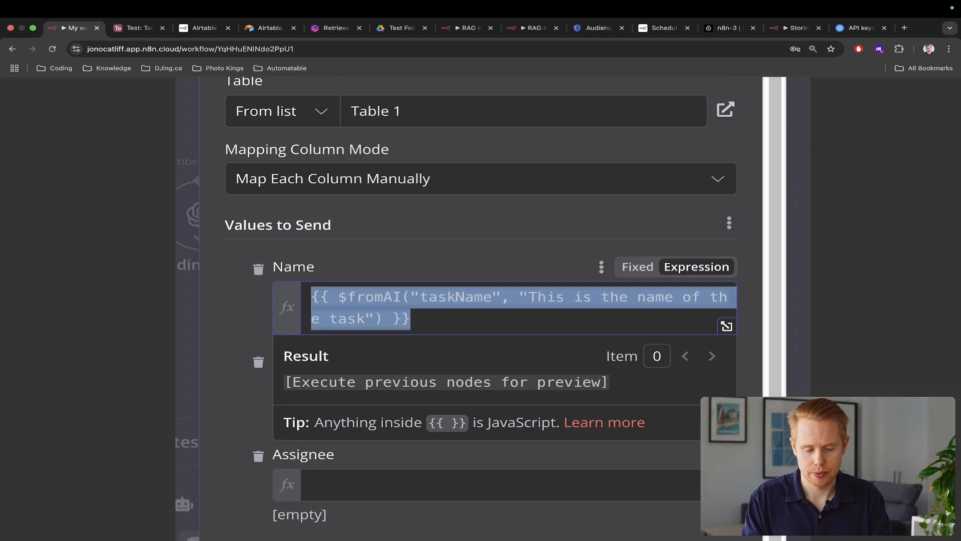
pyautogui.click(463, 255)
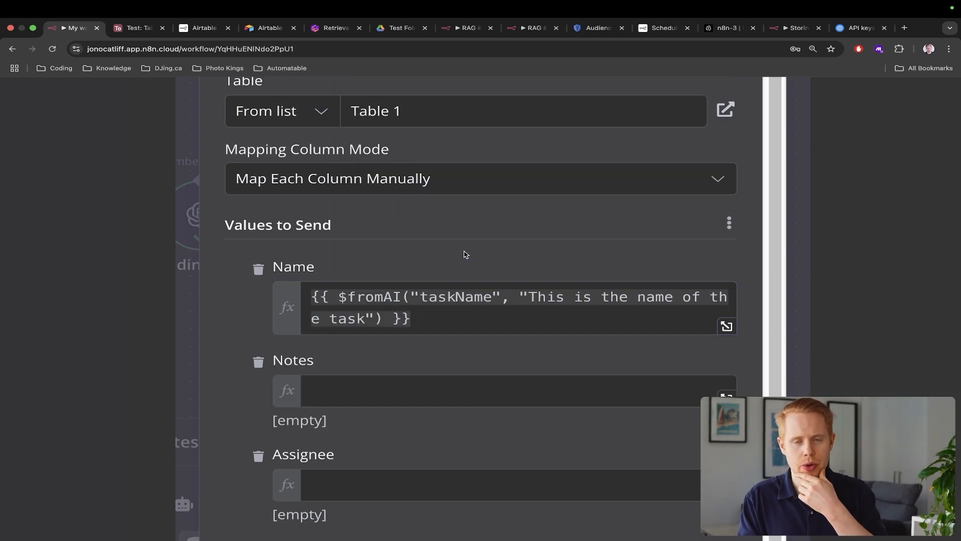
# Paste the $fromAI expression into Notes as taskDescription, "This is the description of the task"
pyautogui.scroll(-5, 467, 255)
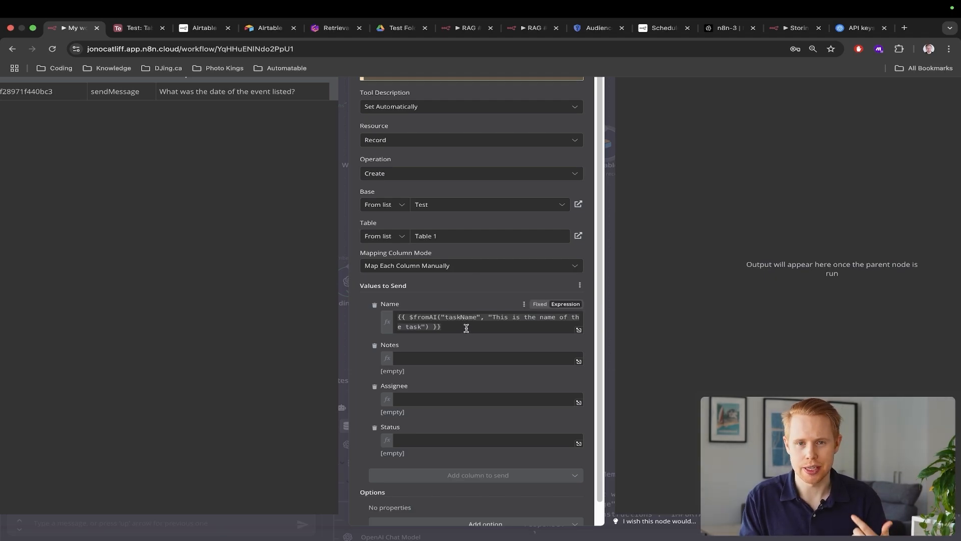
pyautogui.hotkey('ctrl', 'Tab')
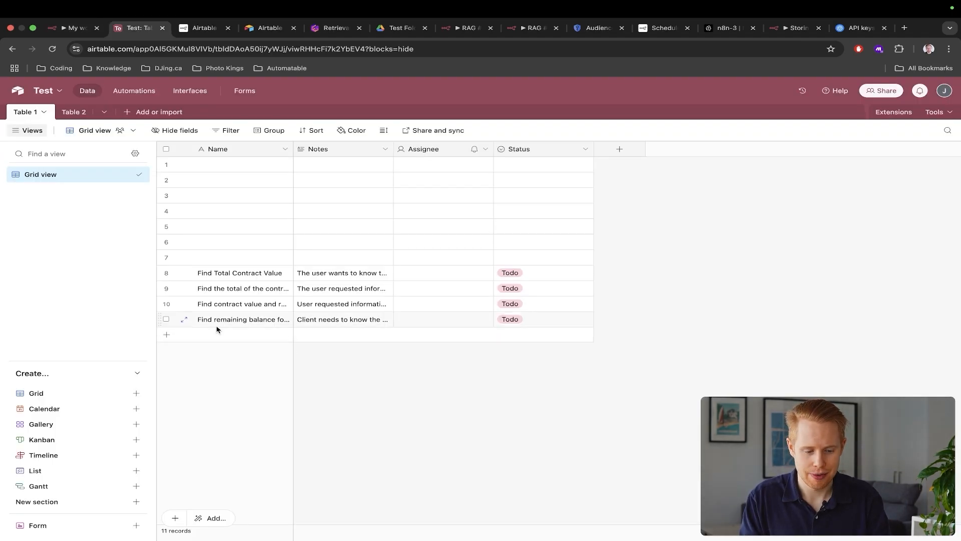
pyautogui.hotkey('ctrl', 'shift', 'Tab')
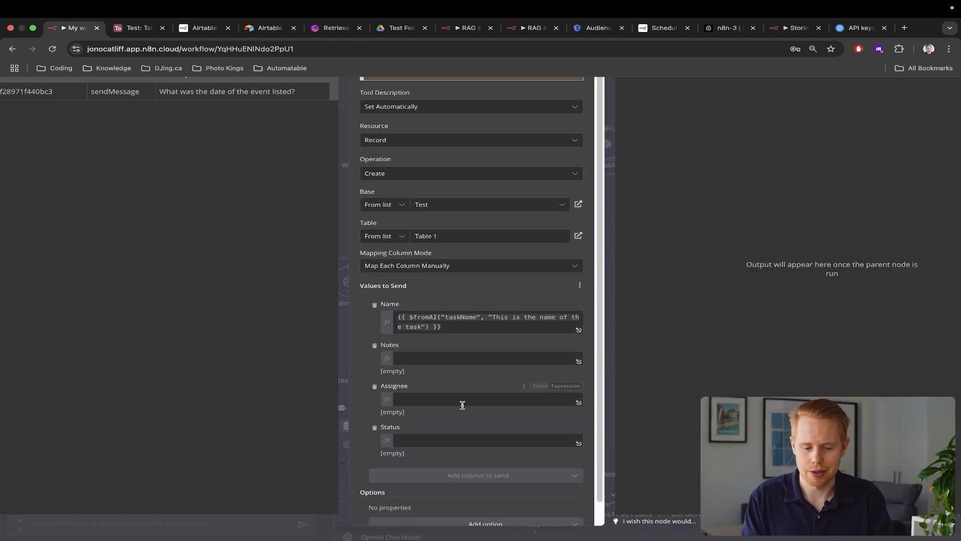
pyautogui.click(465, 359)
pyautogui.write('{{ $fromAI("taskName", "This is the name of the task") }}')
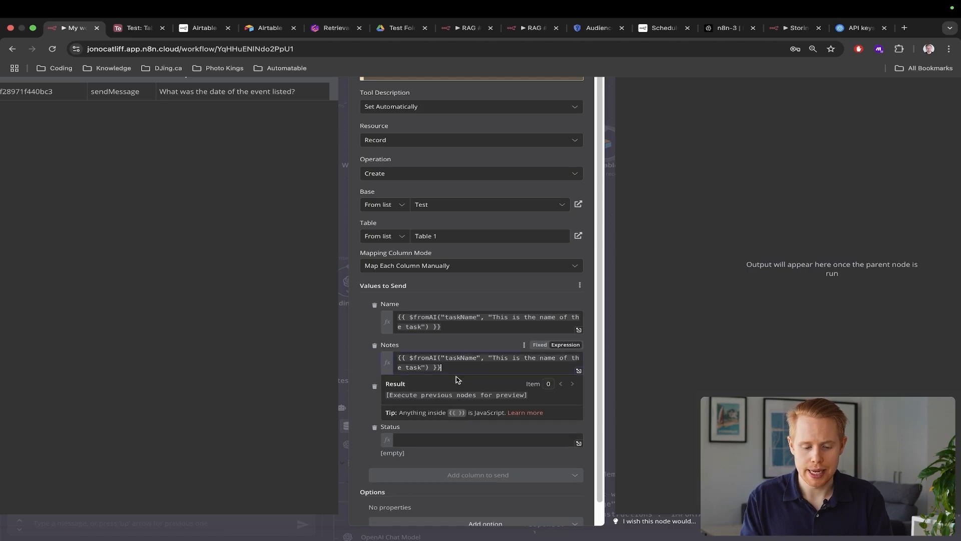
pyautogui.click(466, 331)
pyautogui.moveTo(465, 331); pyautogui.dragTo(503, 331)
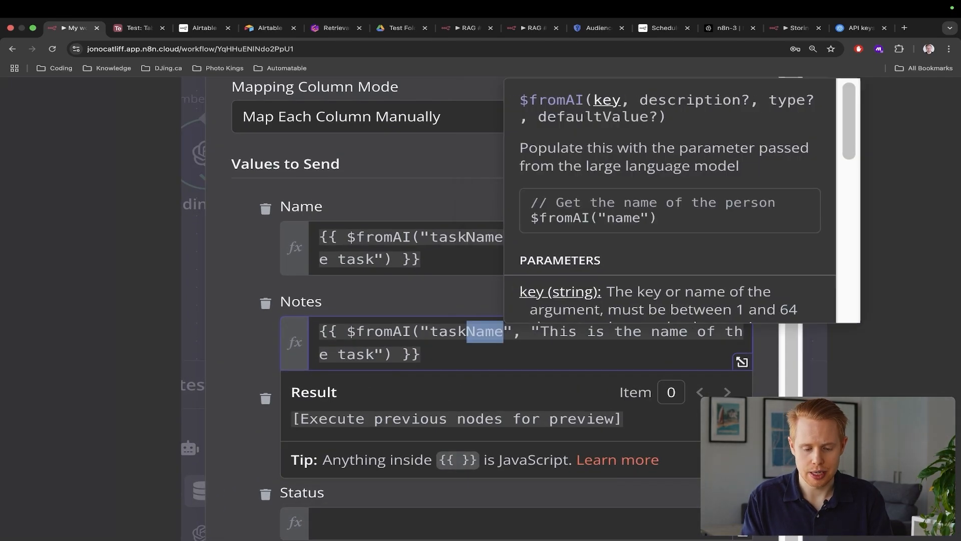
pyautogui.write('Description')
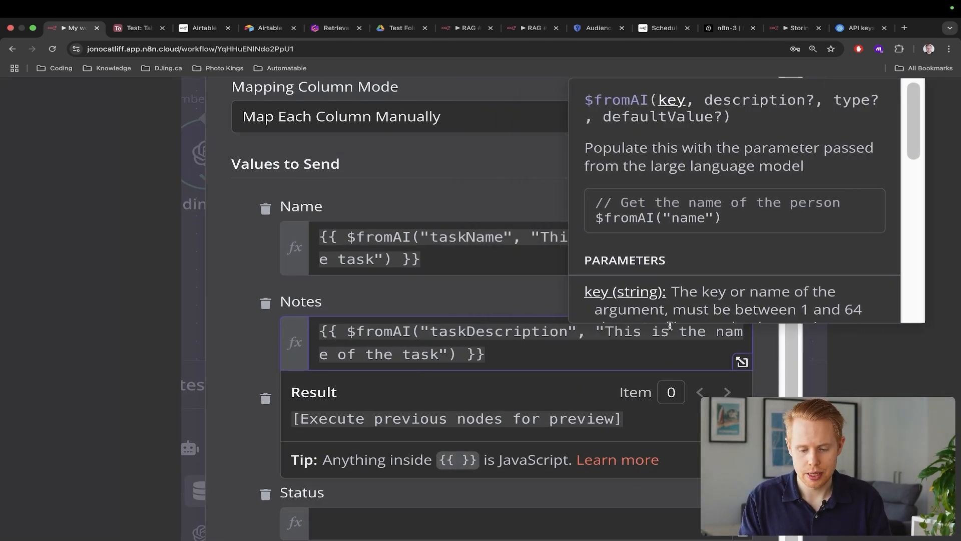
pyautogui.doubleClick(726, 331)
pyautogui.write('description')
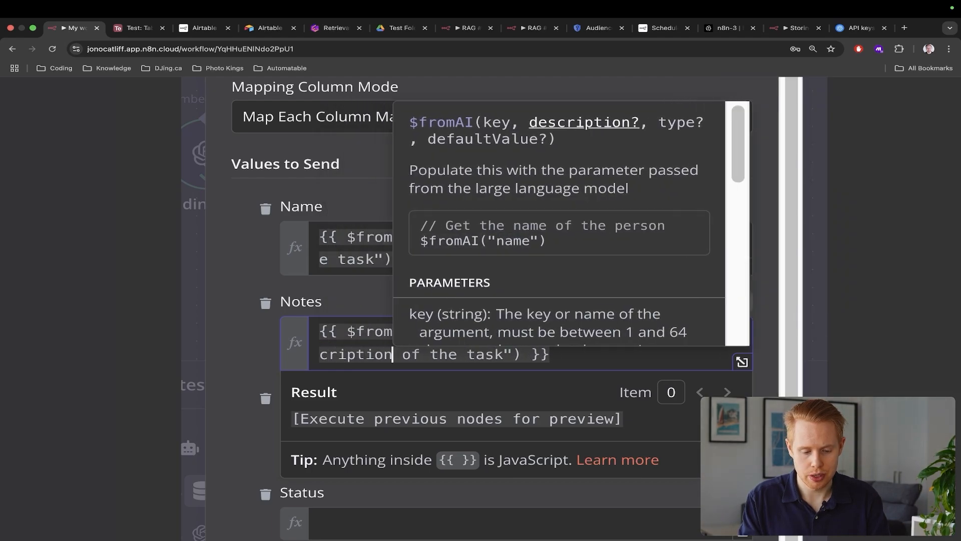
pyautogui.press('Right')
pyautogui.press('Right')
pyautogui.press('Right')
pyautogui.press('Right')
pyautogui.press('Right')
pyautogui.press('Right')
pyautogui.press('Right')
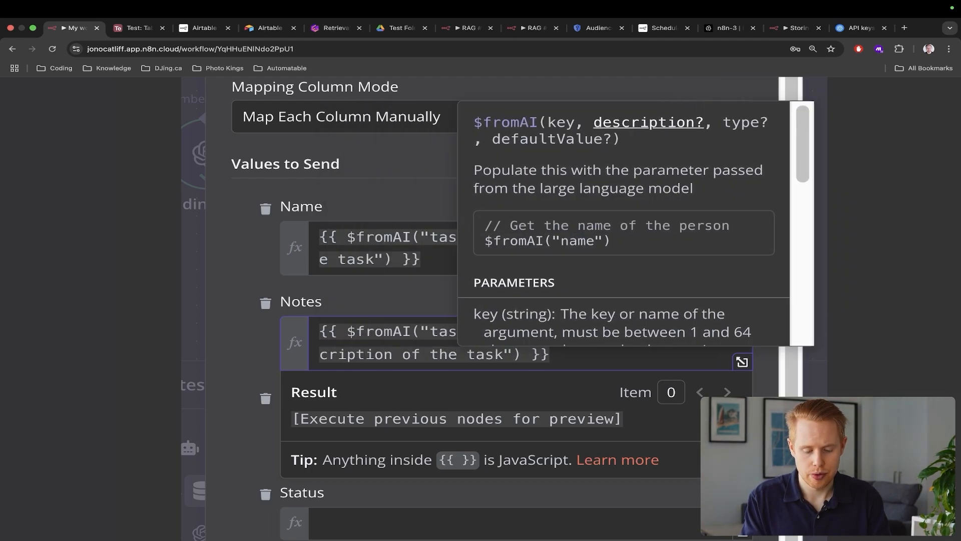
pyautogui.click(414, 310)
# Set Status to the fixed value Todo and switch Assignee to fixed mode
pyautogui.scroll(-3, 412, 310)
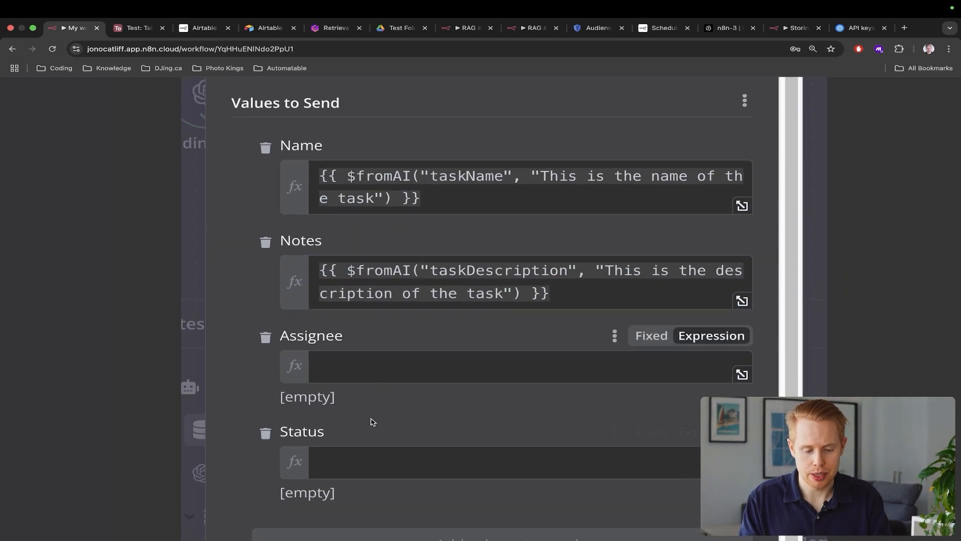
pyautogui.scroll(-5, 415, 302)
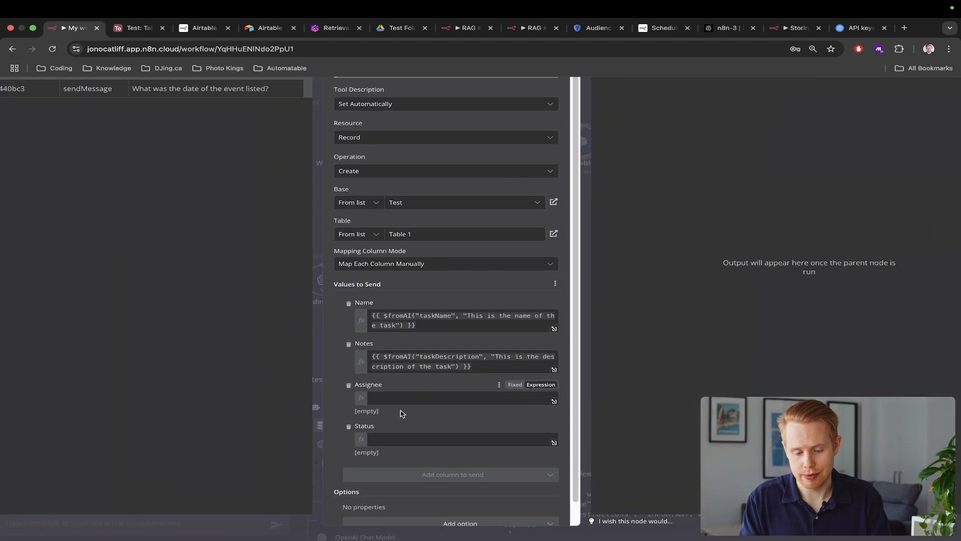
pyautogui.click(399, 402)
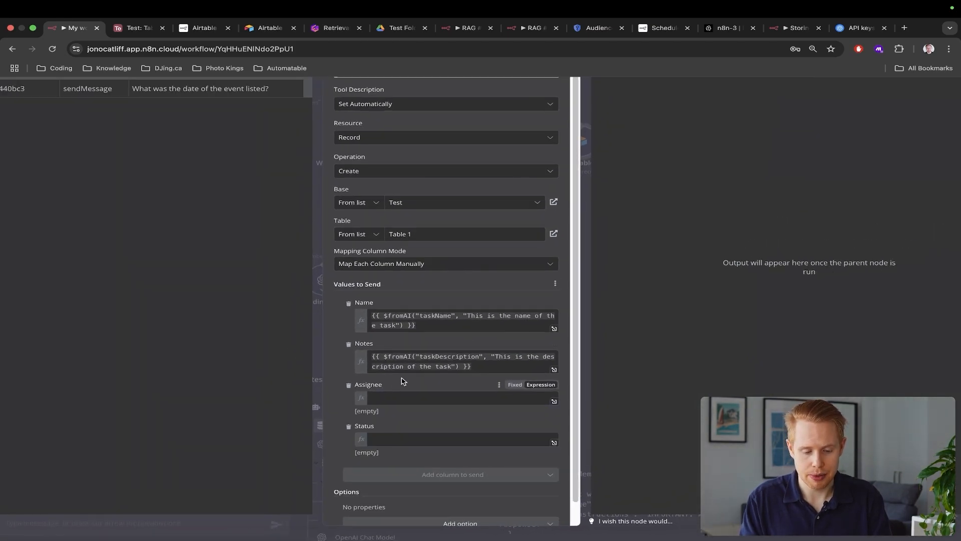
pyautogui.click(379, 441)
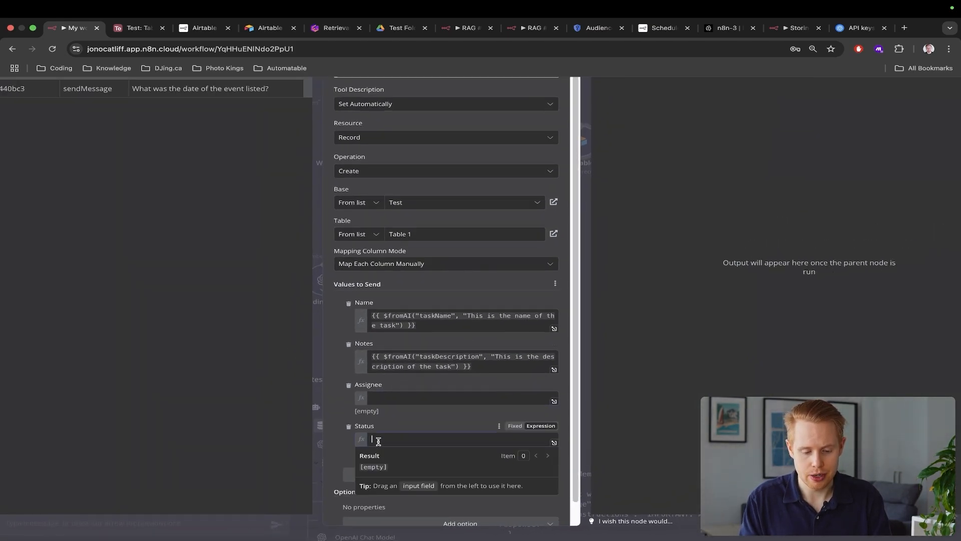
pyautogui.click(515, 426)
pyautogui.click(419, 439)
pyautogui.click(396, 463)
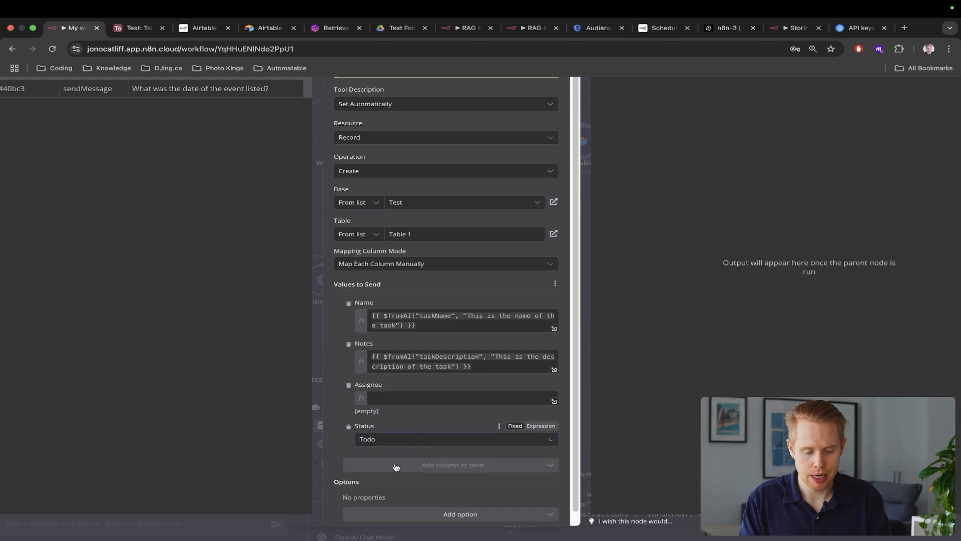
pyautogui.click(515, 385)
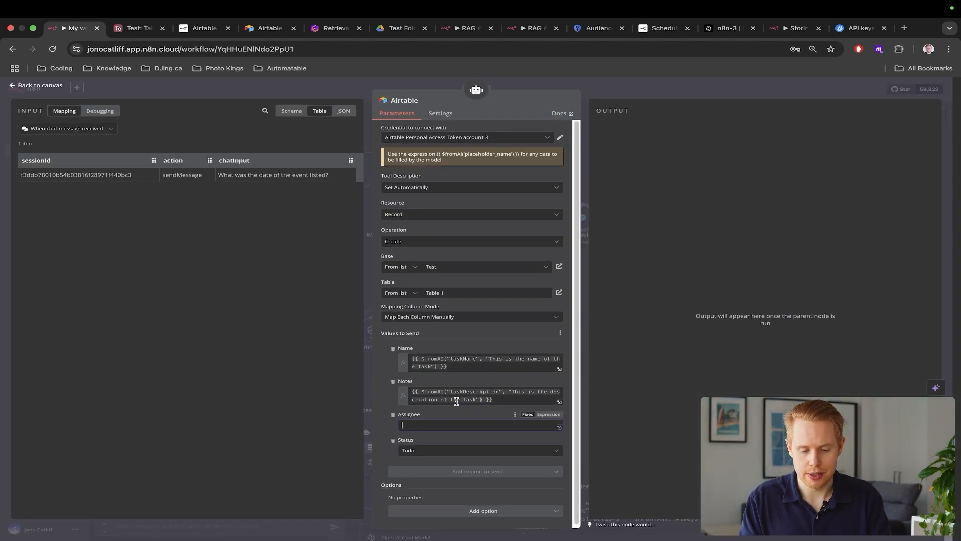
# Return to the canvas, copy the earlier question, and delete the four old Airtable test task rows
pyautogui.click(944, 258)
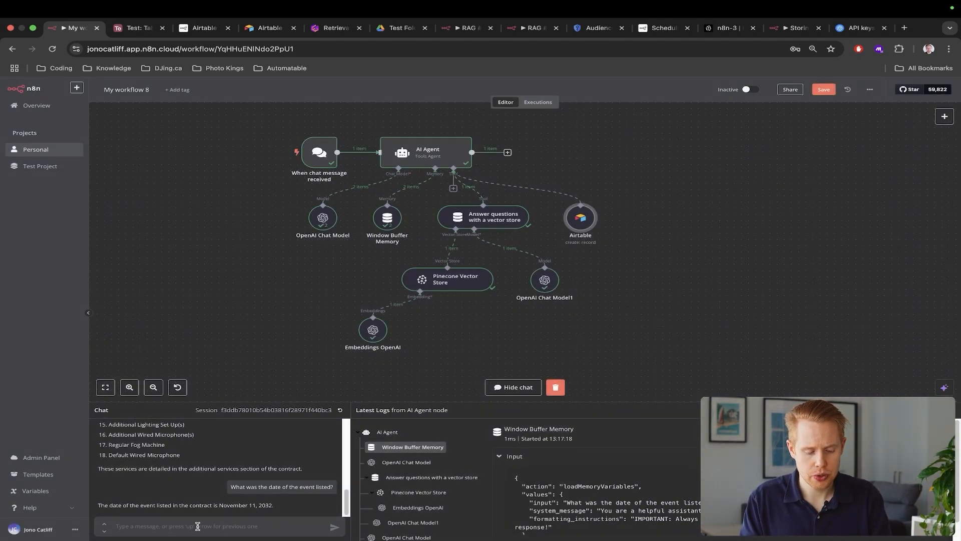
pyautogui.tripleClick(270, 487)
pyautogui.press('super+c')
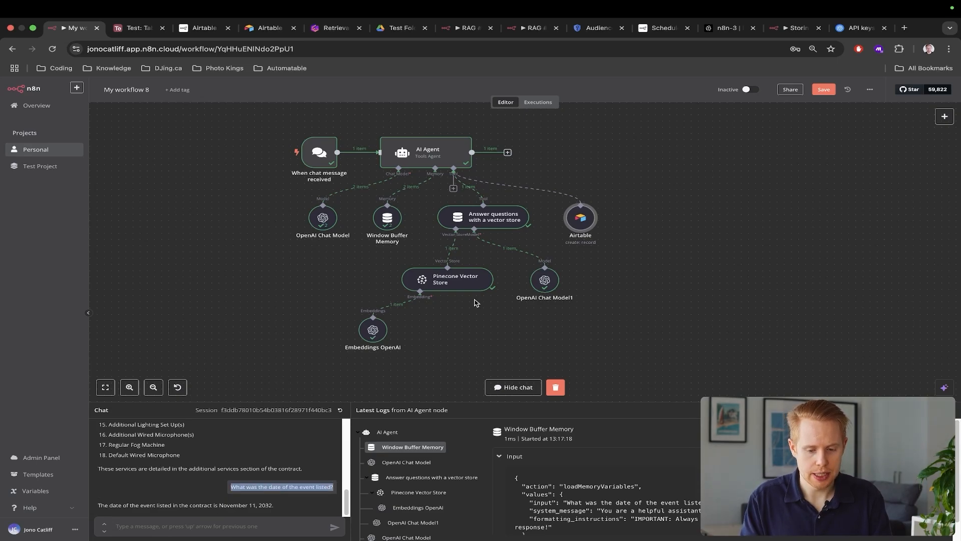
pyautogui.hotkey('ctrl', 'Tab')
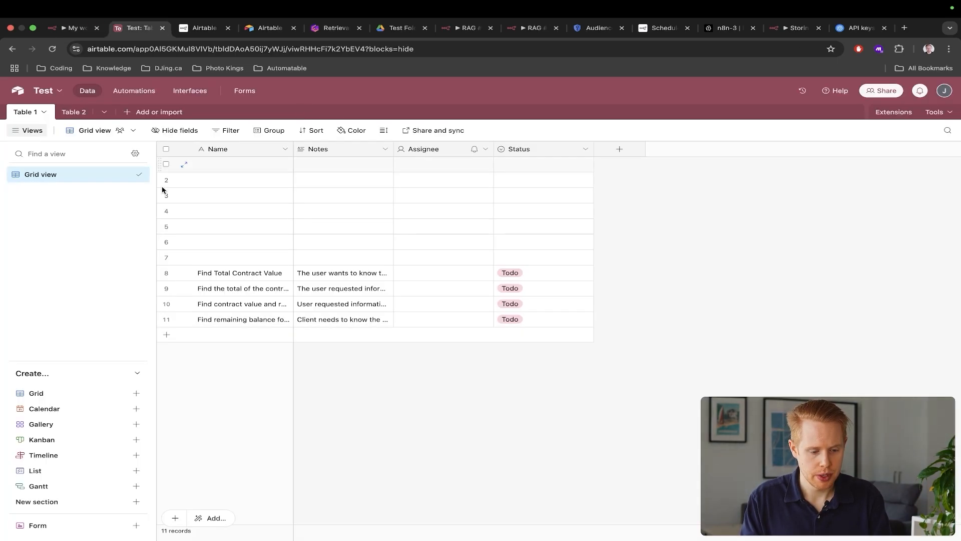
pyautogui.click(166, 319)
pyautogui.keyDown('shift'); pyautogui.click(167, 274); pyautogui.keyUp('shift')
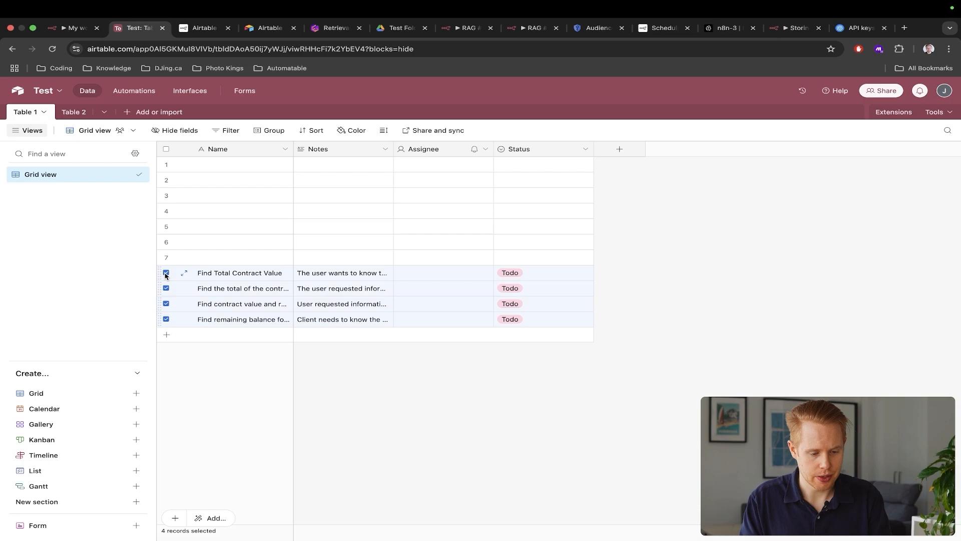
pyautogui.press('Delete')
# Paste the earlier event-date question into the chat input
pyautogui.hotkey('ctrl', 'shift', 'Tab')
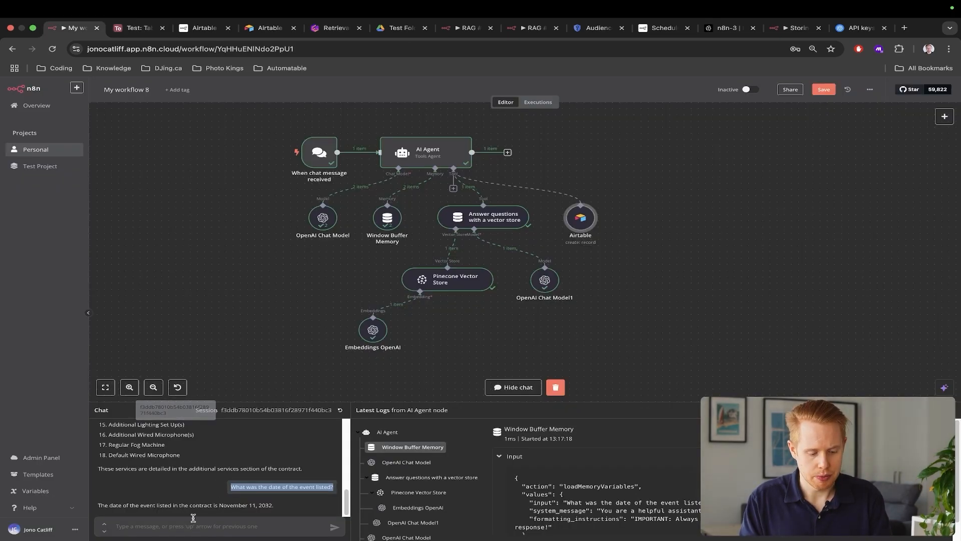
pyautogui.click(185, 528)
pyautogui.press('super+v')
# Append "Can you please send me over the remaining balance" to the chat question, fixing the typo
pyautogui.press('BackSpace')
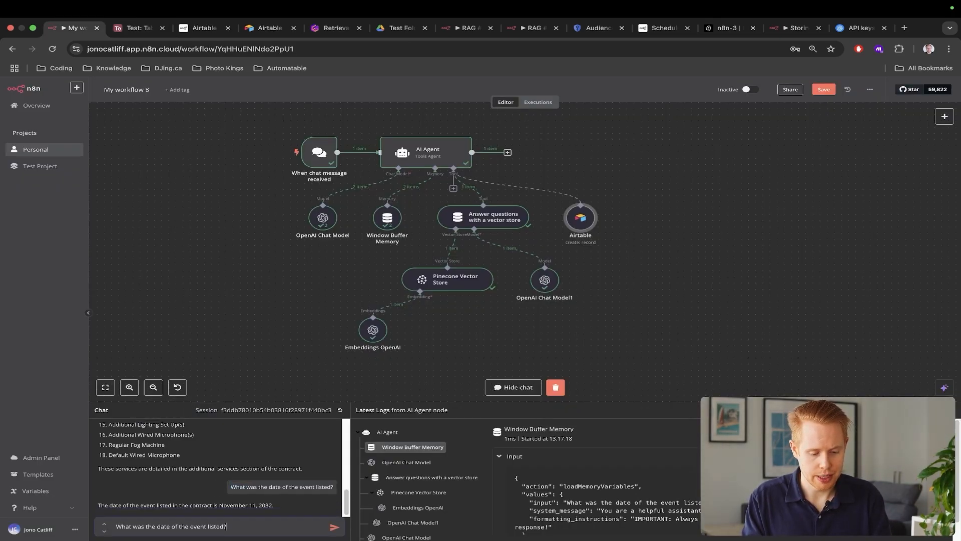
pyautogui.write('Can you please send')
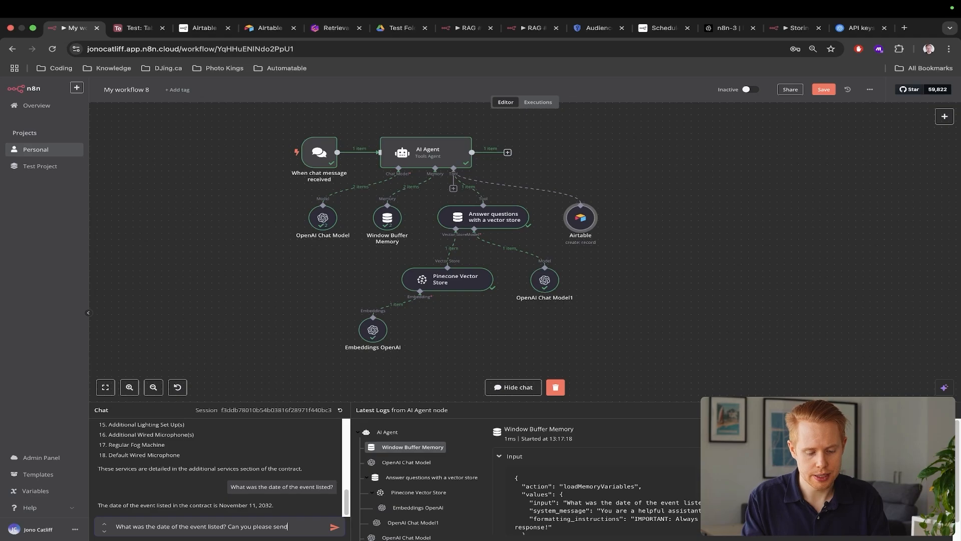
pyautogui.write(' me over the remaiing balance')
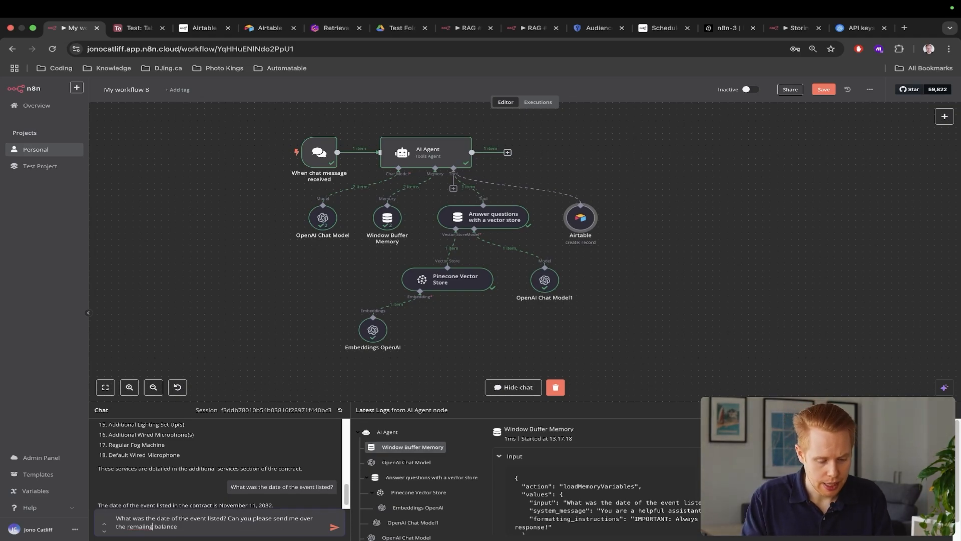
pyautogui.hotkey('alt', 'Left')
pyautogui.press('Left')
pyautogui.press('Left')
pyautogui.press('Left')
pyautogui.press('Left')
pyautogui.write('n')
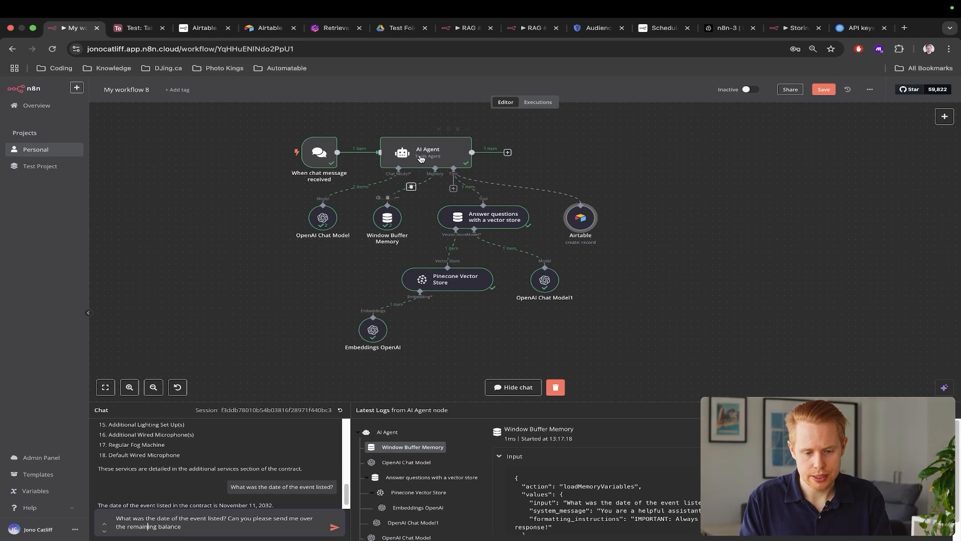
pyautogui.doubleClick(426, 151)
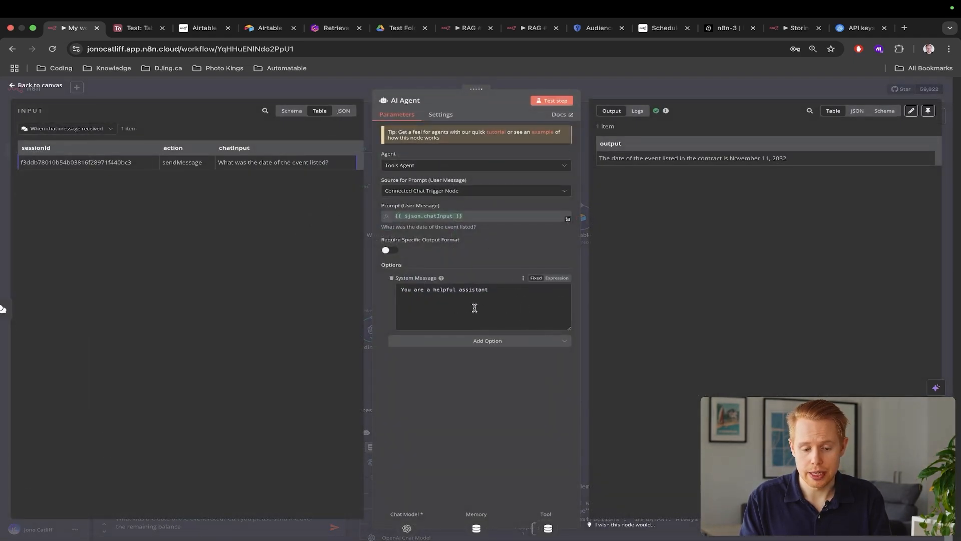
# Add a system-message line to answer user questions fully and send tasks to Airtable, telling users it's underway
pyautogui.click(505, 297)
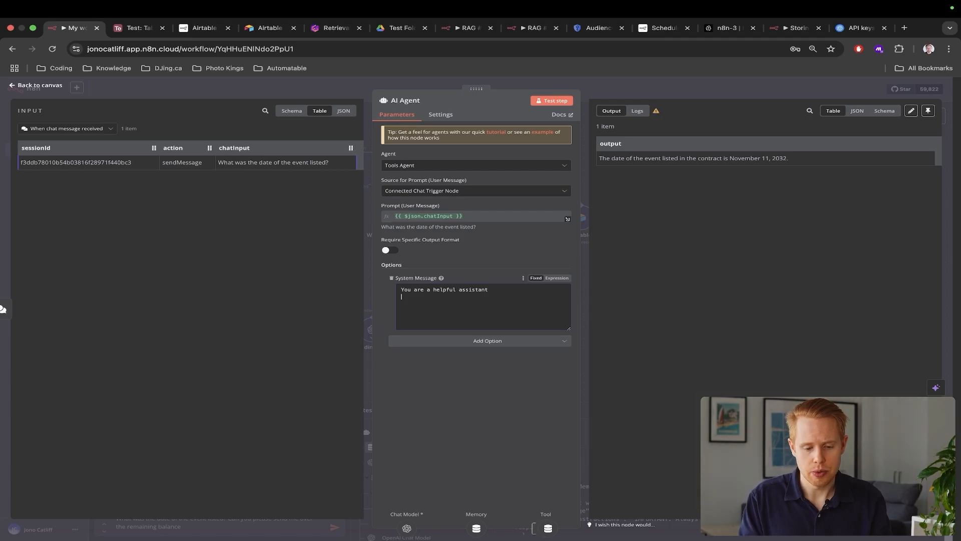
pyautogui.press('Return')
pyautogui.press('Return')
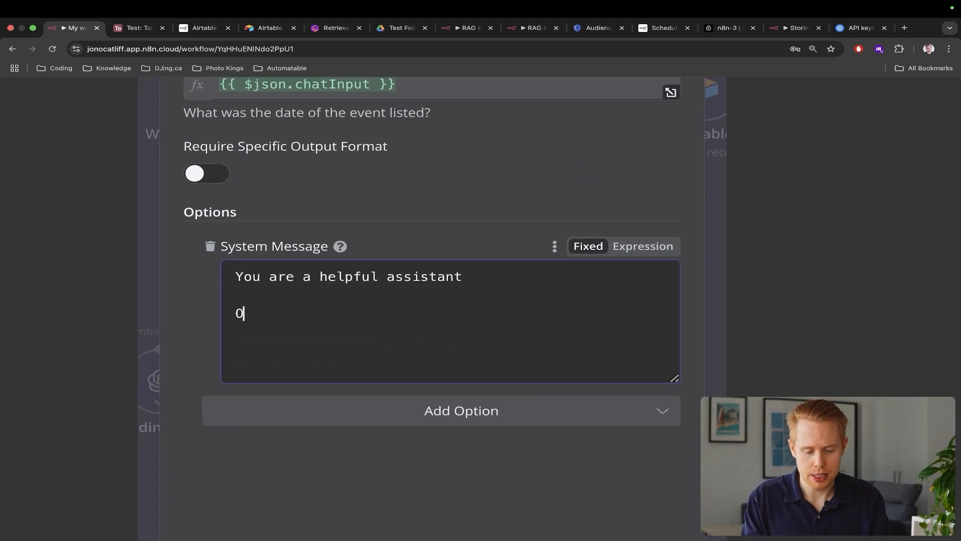
pyautogui.write('Please make sure to')
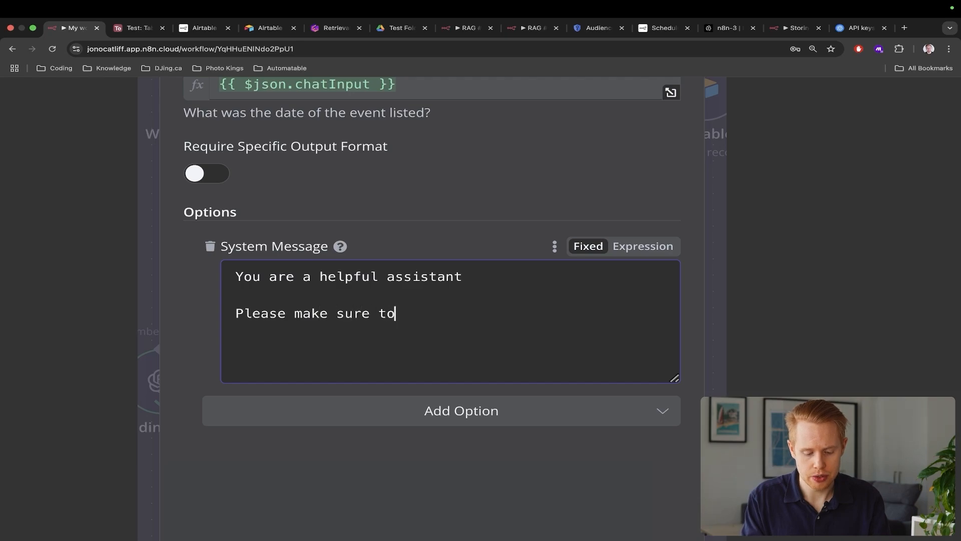
pyautogui.write(' answer any questions from the ')
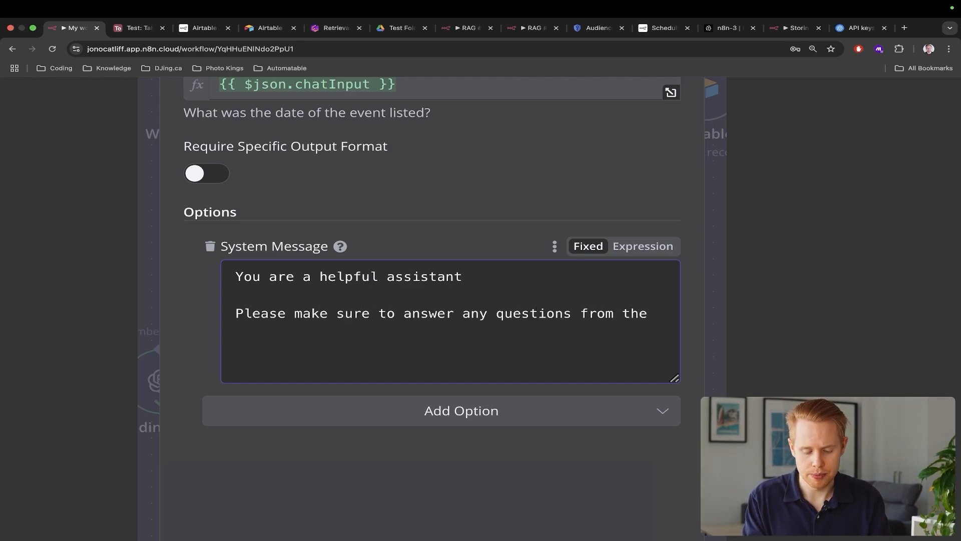
pyautogui.write('user to')
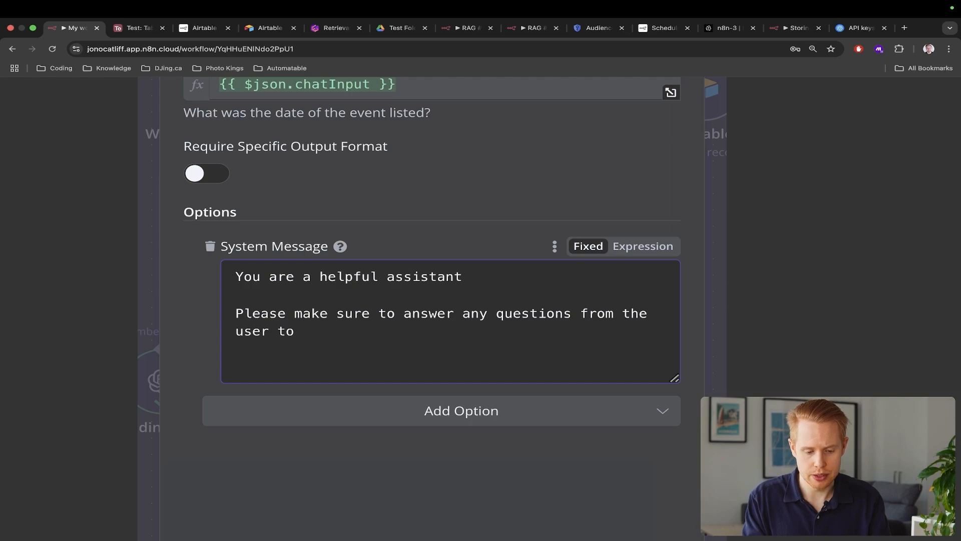
pyautogui.write(' the best of your ab')
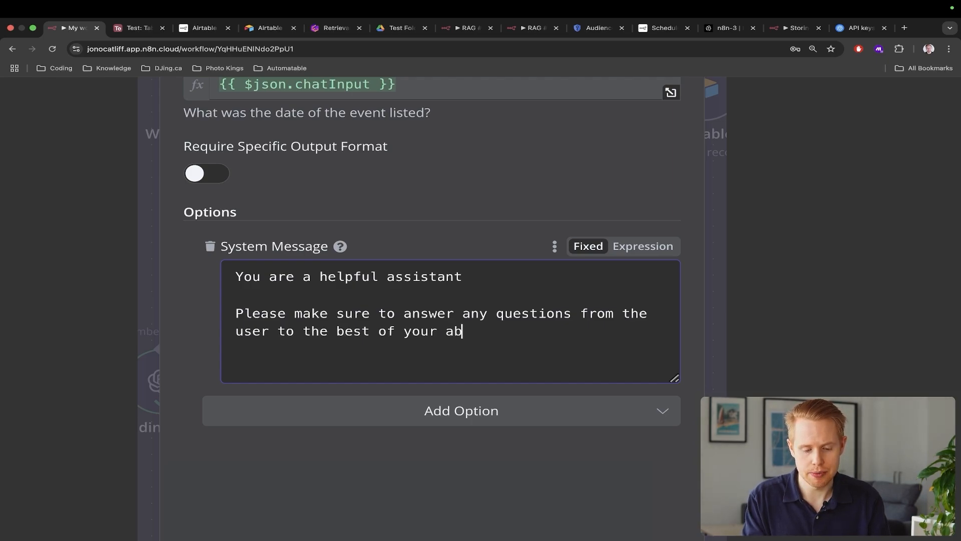
pyautogui.write('ility')
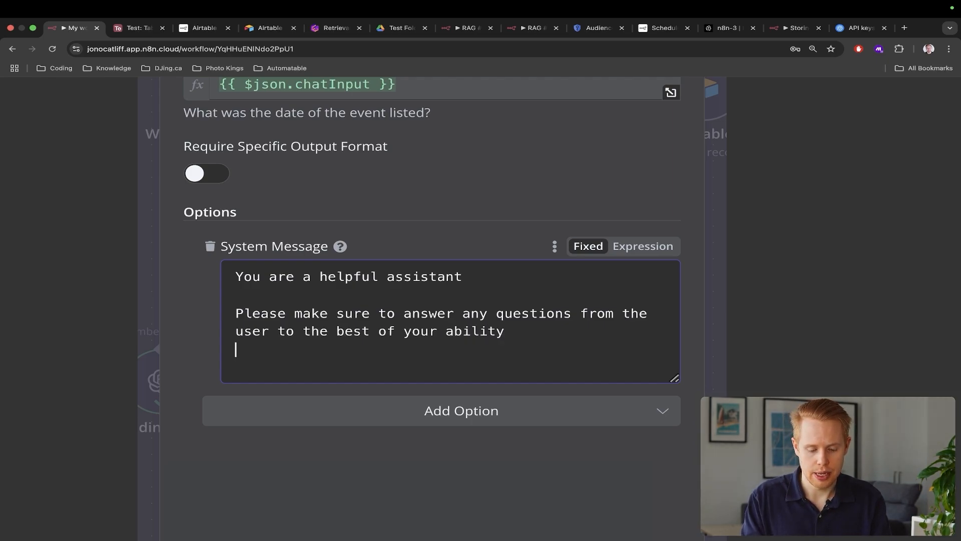
pyautogui.write('If the user has')
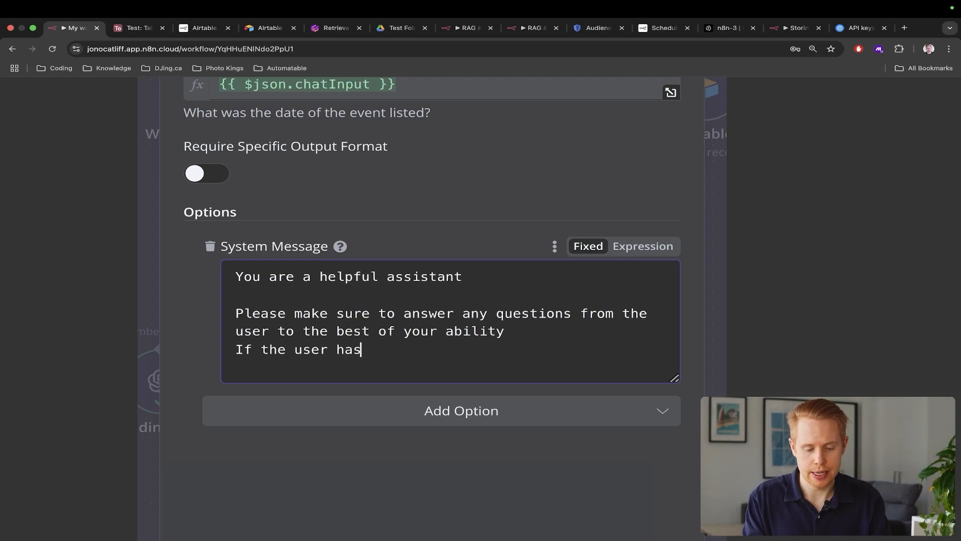
pyautogui.write(' any tasks f')
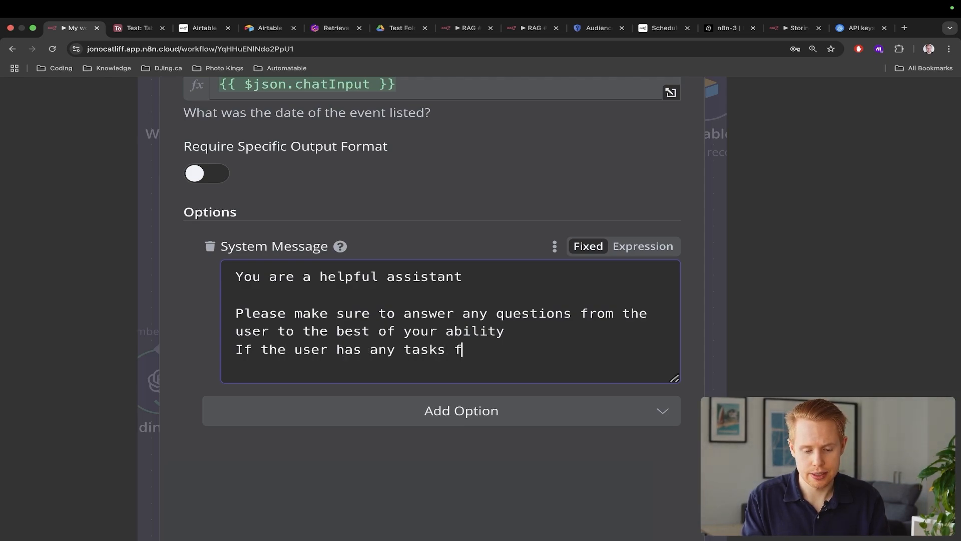
pyautogui.write('or you to please')
pyautogui.press('BackSpace')
pyautogui.press('BackSpace')
pyautogui.press('BackSpace')
pyautogui.press('BackSpace')
pyautogui.press('BackSpace')
pyautogui.press('BackSpace')
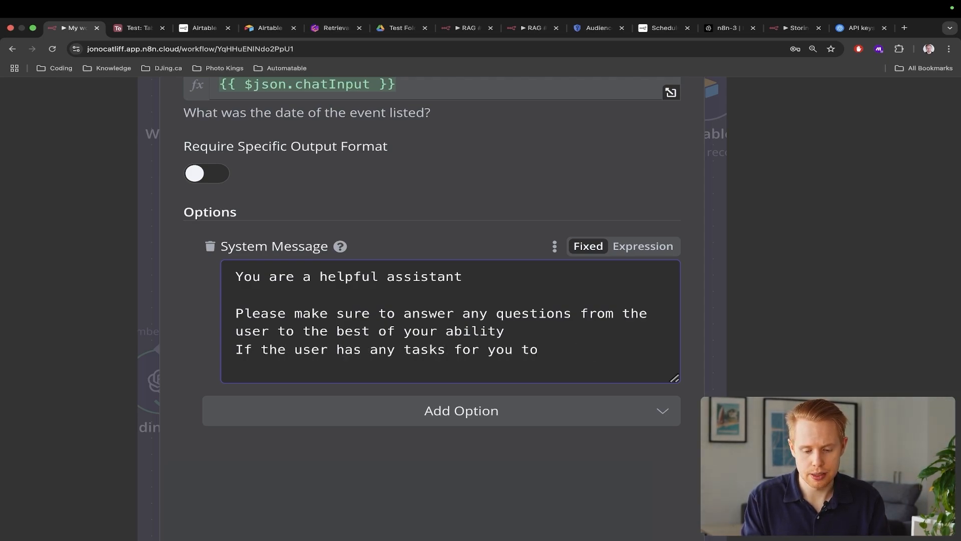
pyautogui.write('compelte')
pyautogui.press('BackSpace')
pyautogui.press('BackSpace')
pyautogui.press('BackSpace')
pyautogui.press('BackSpace')
pyautogui.press('BackSpace')
pyautogui.press('BackSpace')
pyautogui.press('BackSpace')
pyautogui.press('BackSpace')
pyautogui.write('comple')
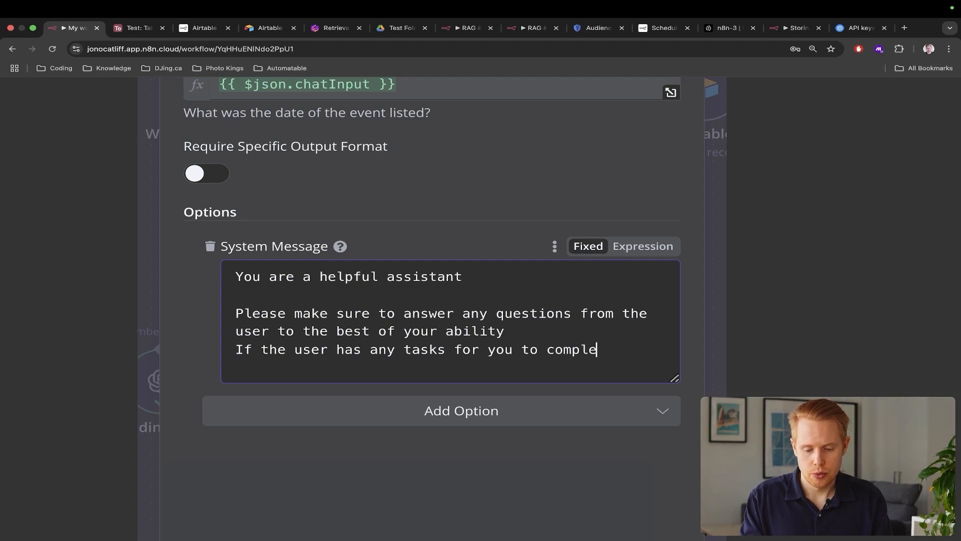
pyautogui.write('te, please send the ')
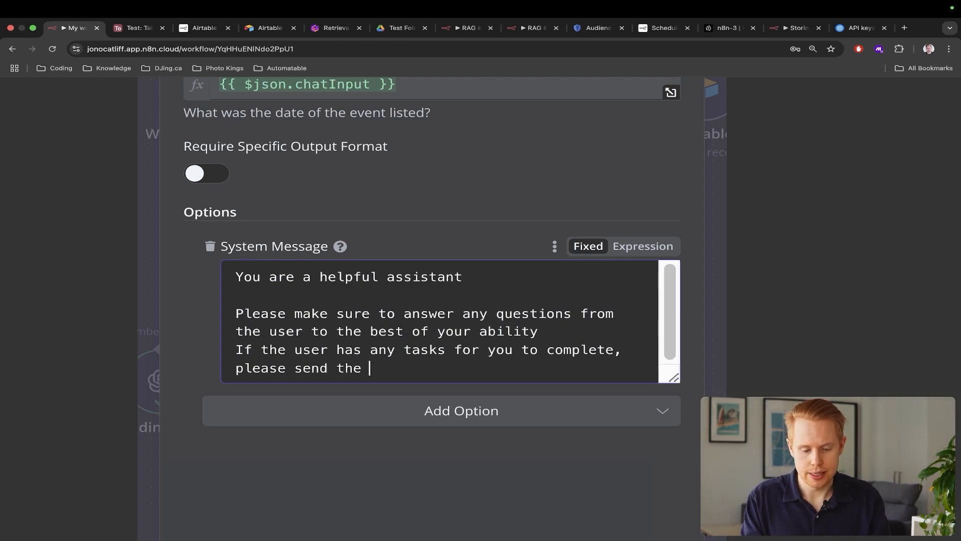
pyautogui.write('task over to Click')
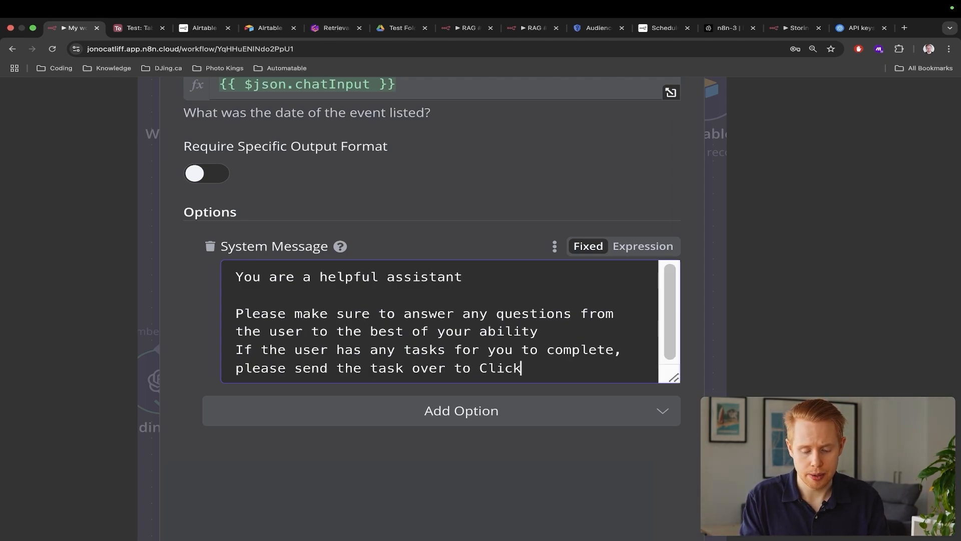
pyautogui.hotkey('alt', 'BackSpace')
pyautogui.write('Airtable, an')
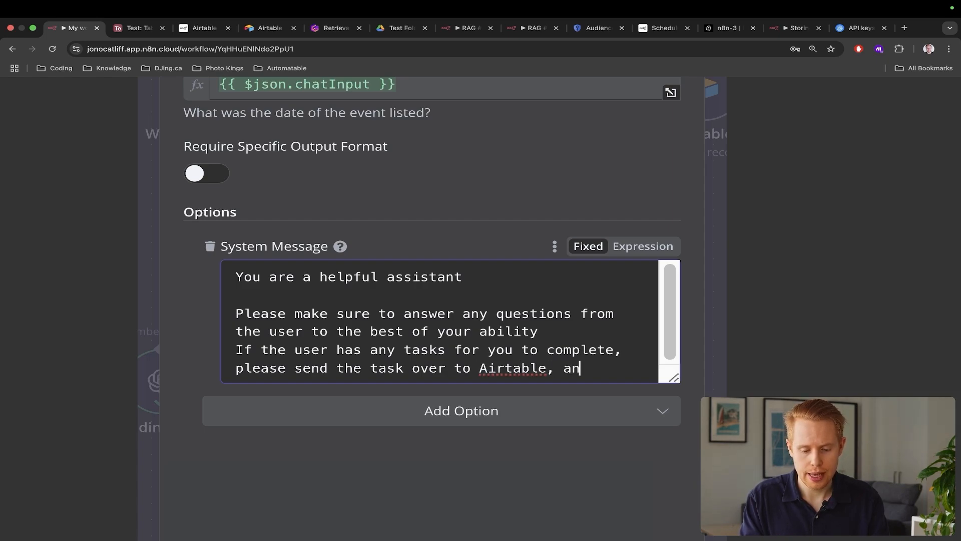
pyautogui.write('d notify the user that ')
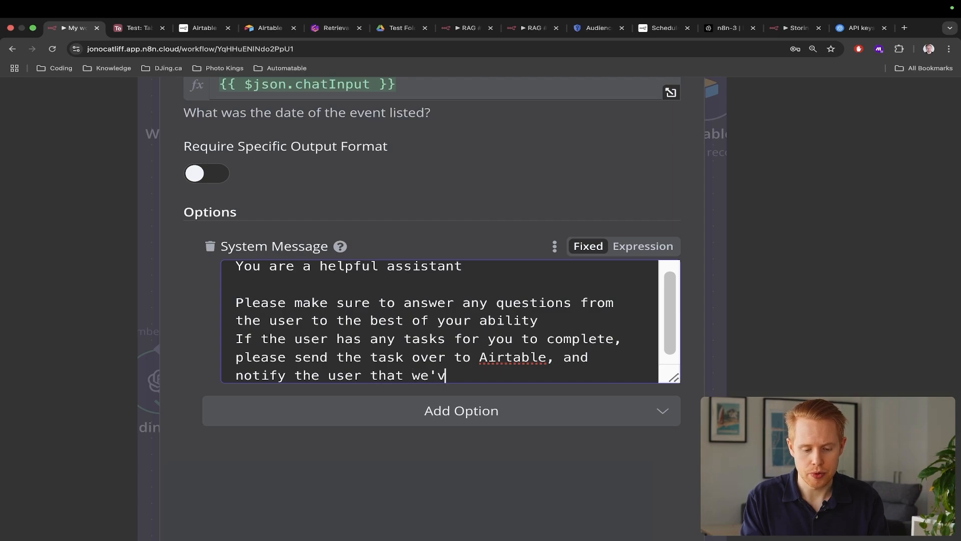
pyautogui.write("we're current")
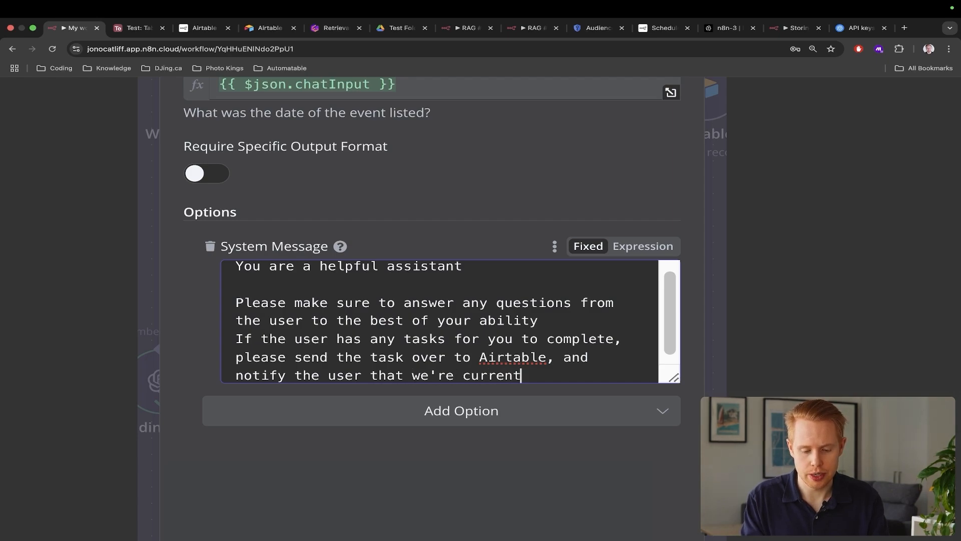
pyautogui.write('ly working on the task ')
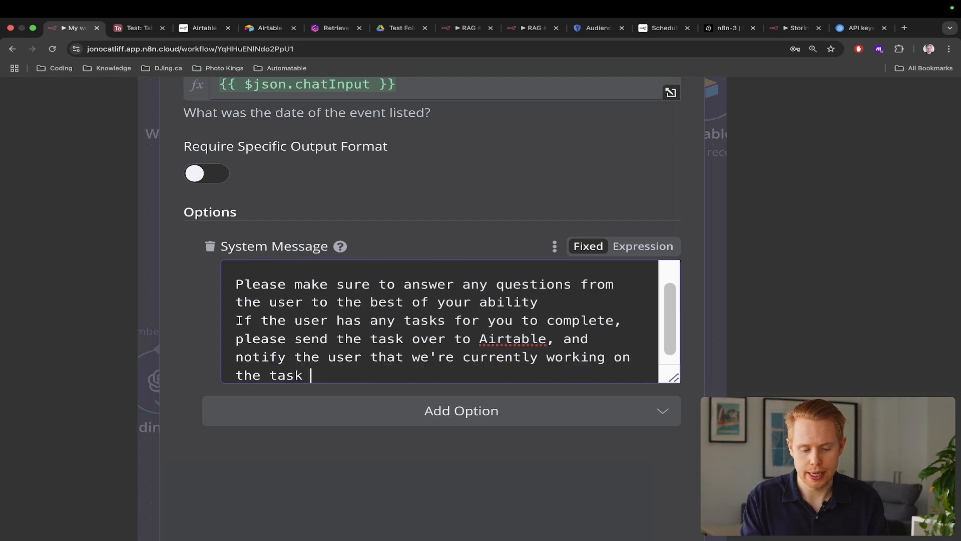
pyautogui.write('and will let them kno')
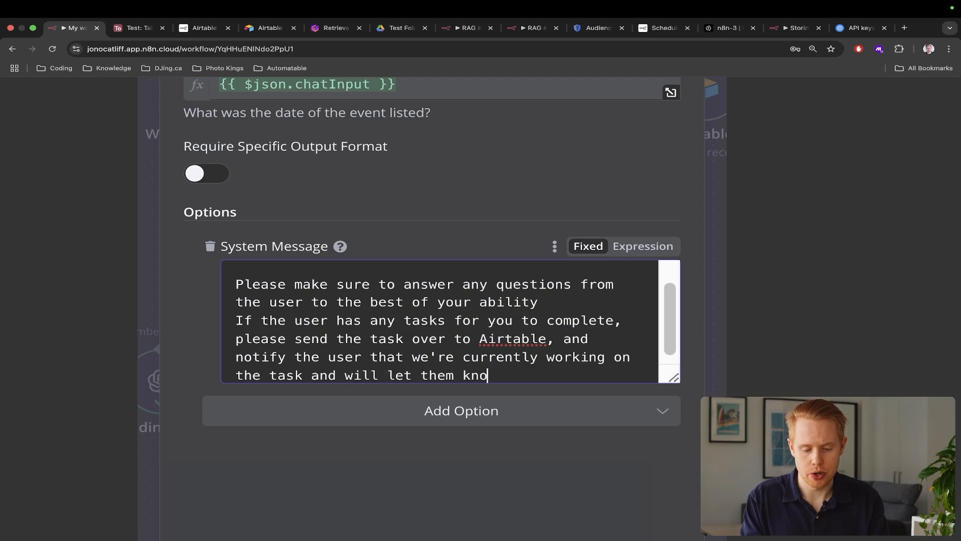
pyautogui.write("w when it's done.")
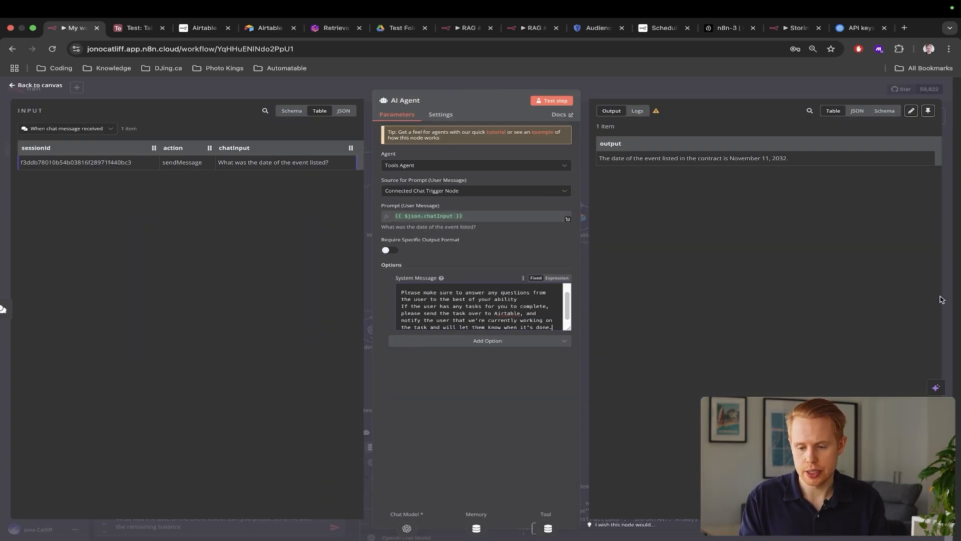
# Send the event-date and balance test question; the reply gives November 11, 2032 but lacks balance info
pyautogui.click(949, 296)
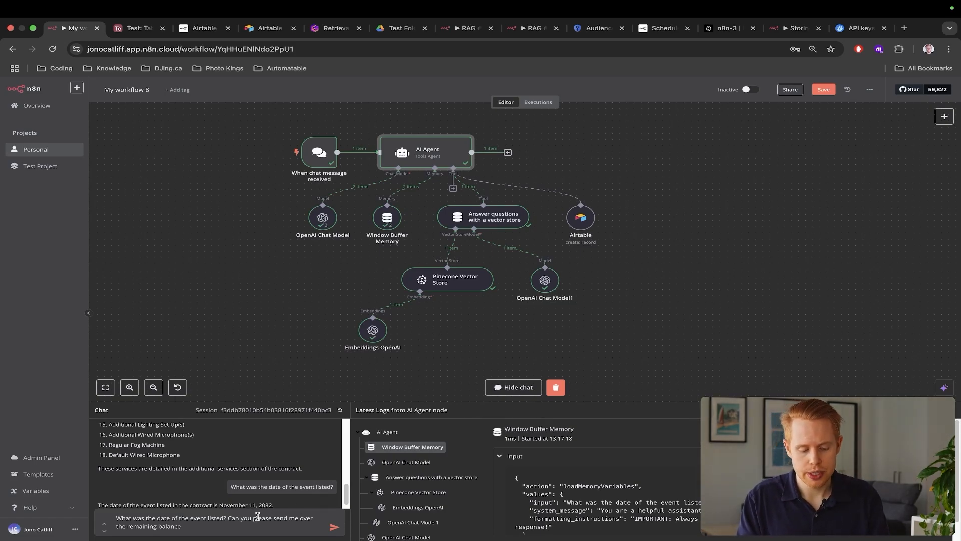
pyautogui.click(335, 528)
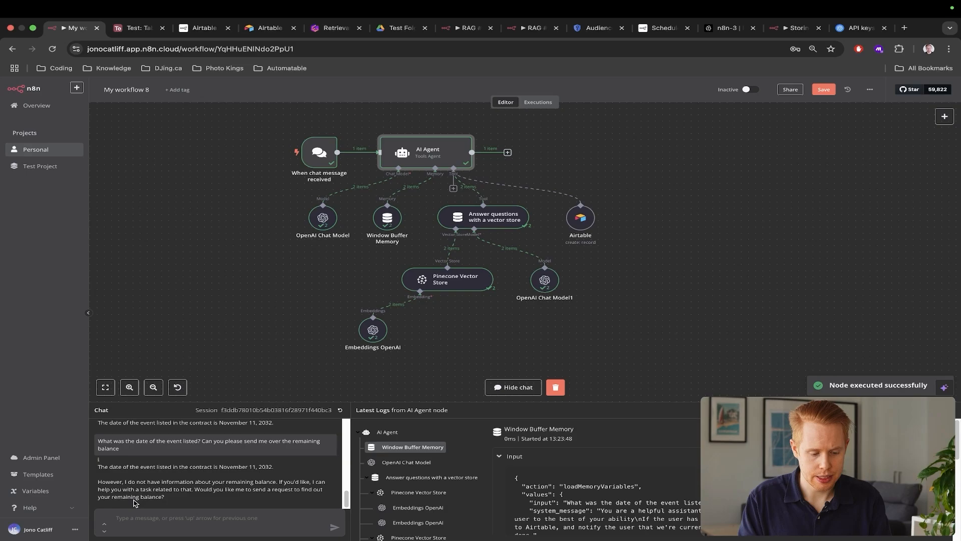
pyautogui.scroll(5, 133, 503)
pyautogui.hscroll(-2, 133, 503)
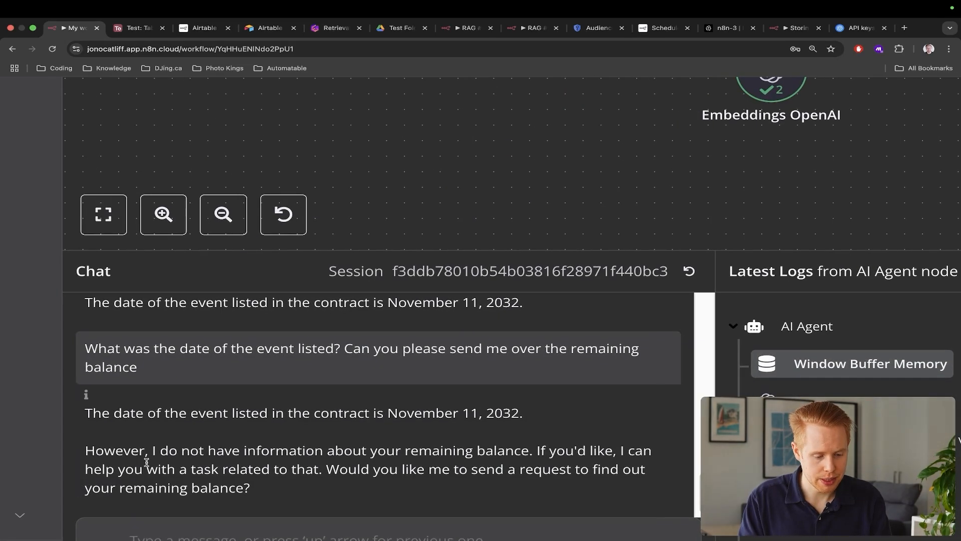
pyautogui.moveTo(154, 457); pyautogui.dragTo(520, 451)
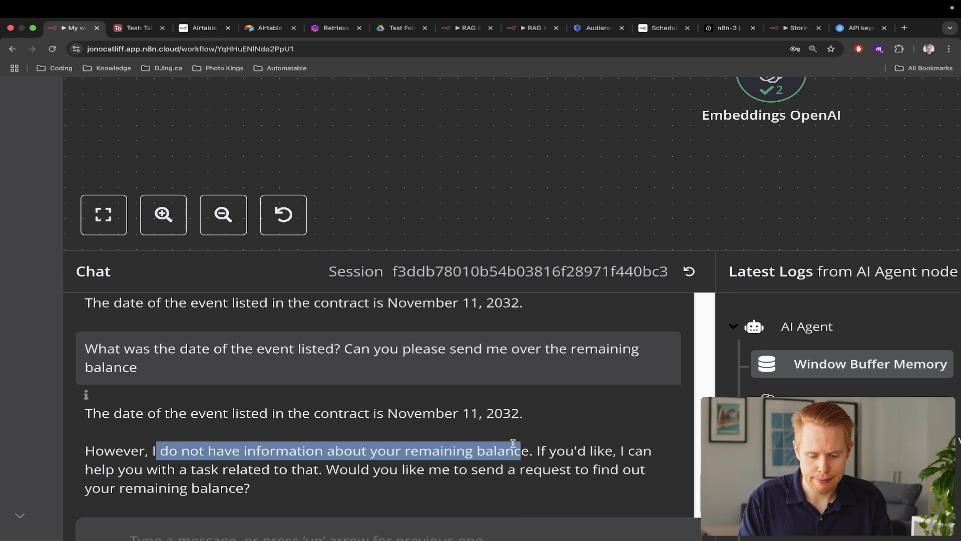
pyautogui.scroll(-5, 513, 444)
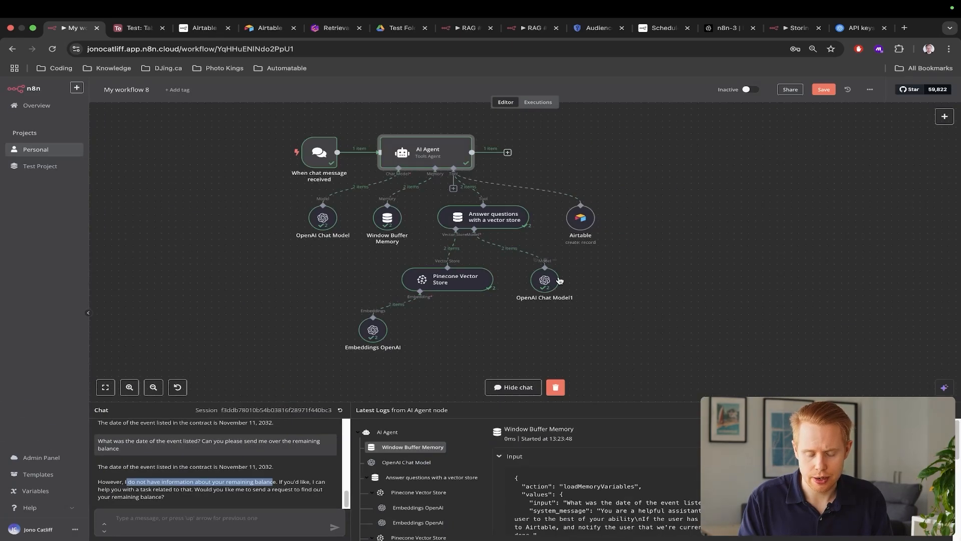
# Inspect the Airtable tool node's settings, then close them
pyautogui.doubleClick(580, 217)
pyautogui.scroll(5, 520, 206)
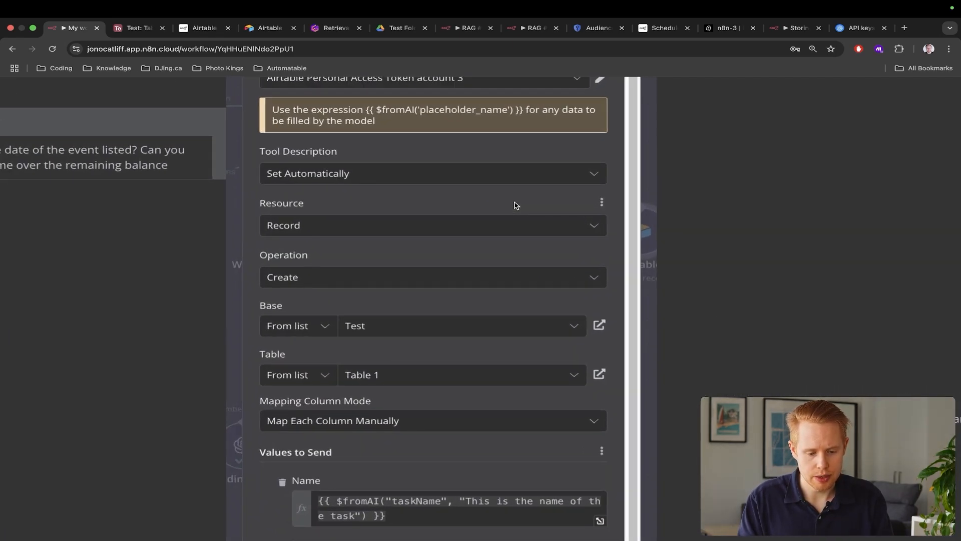
pyautogui.scroll(-5, 516, 205)
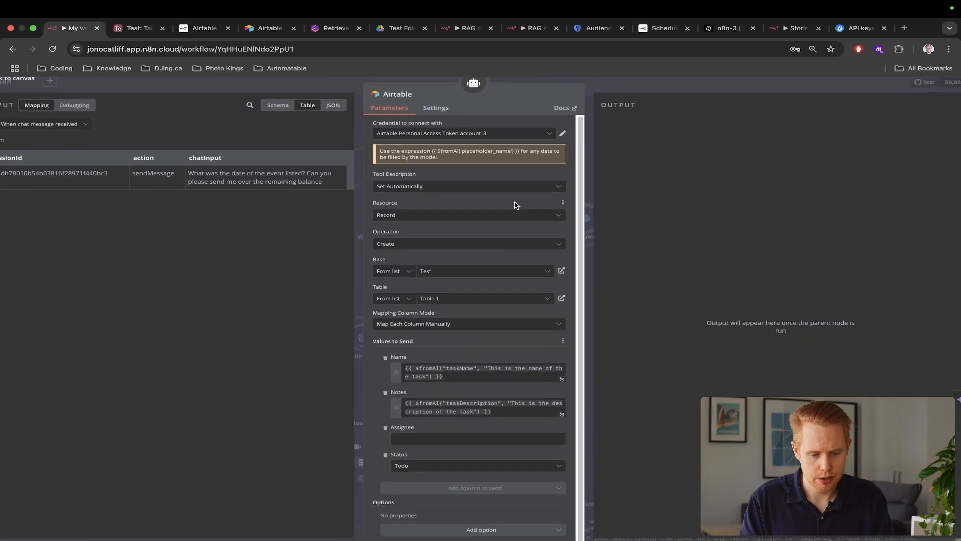
pyautogui.press('Escape')
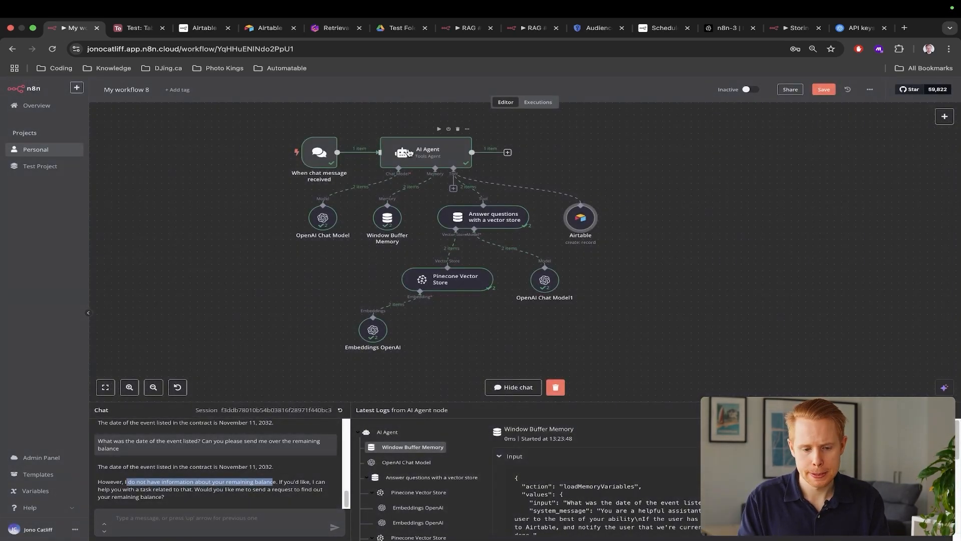
# In the AI Agent system message, reword the task condition to 'asks or requests anything from us'
pyautogui.doubleClick(429, 153)
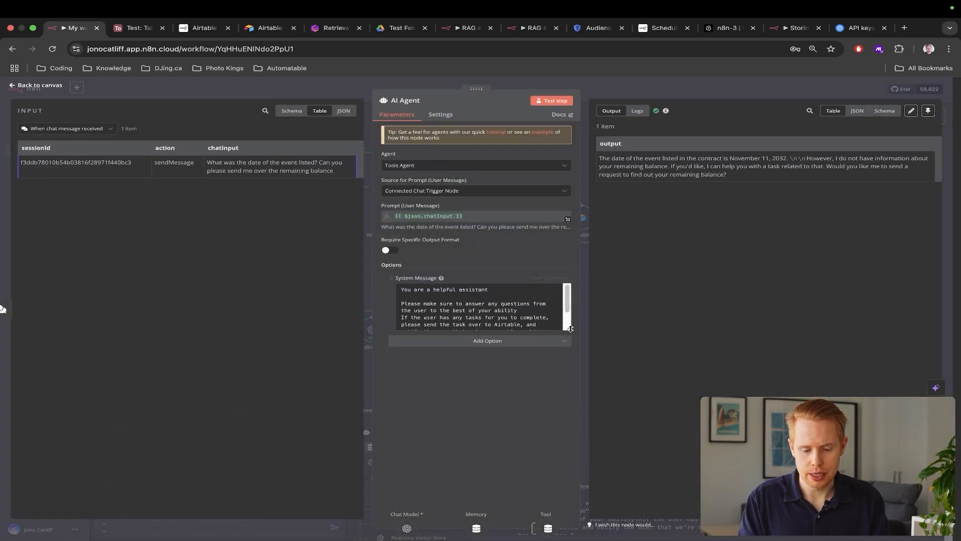
pyautogui.moveTo(568, 328); pyautogui.dragTo(568, 438)
pyautogui.scroll(5, 509, 356)
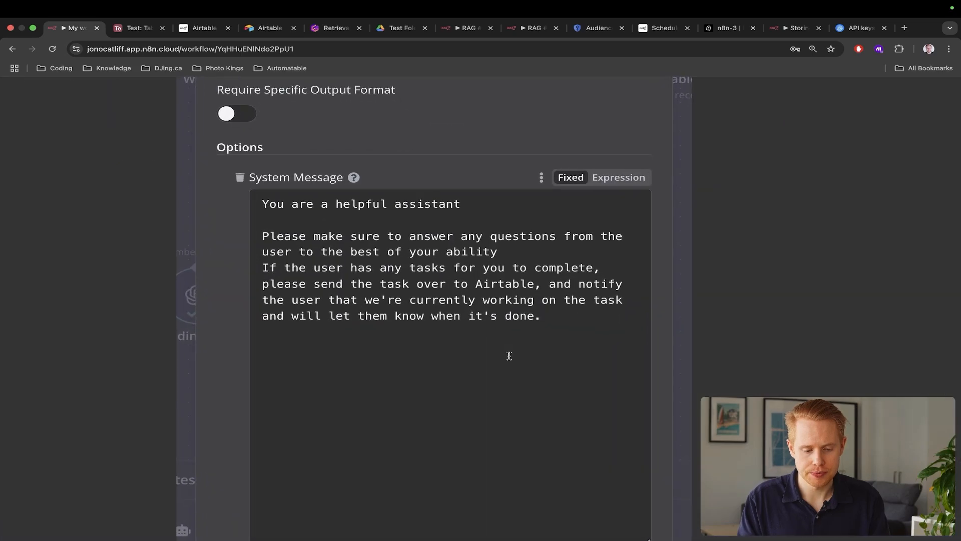
pyautogui.click(513, 252)
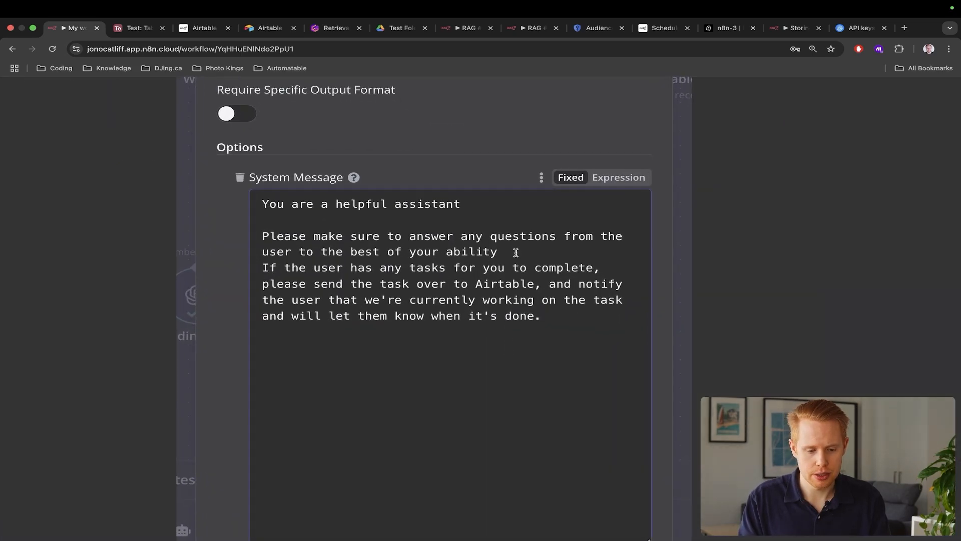
pyautogui.press('Return')
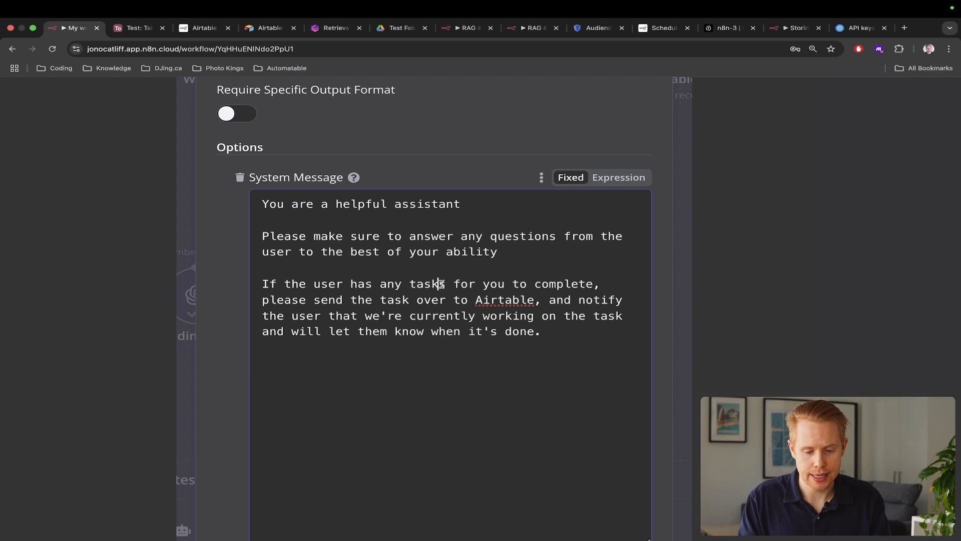
pyautogui.write('s or requests')
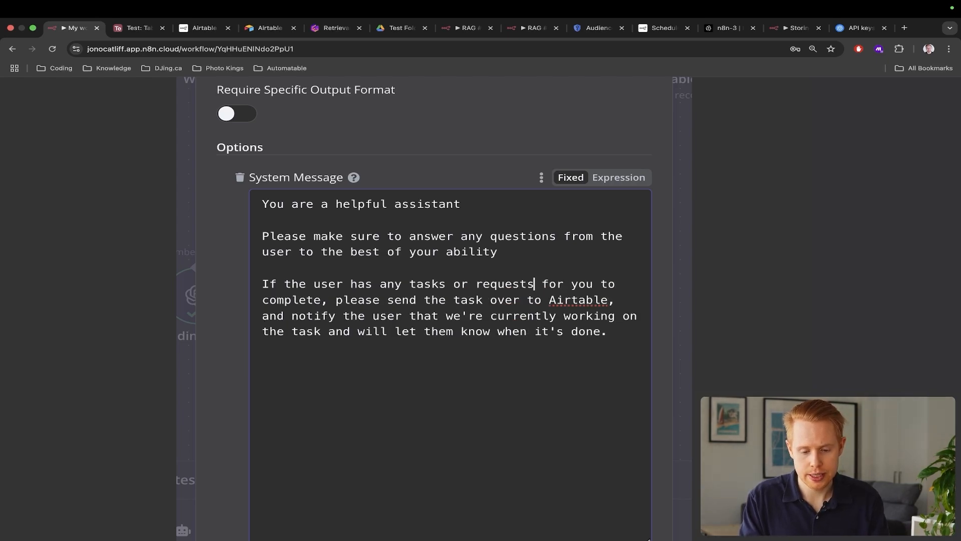
pyautogui.write(' anything from u')
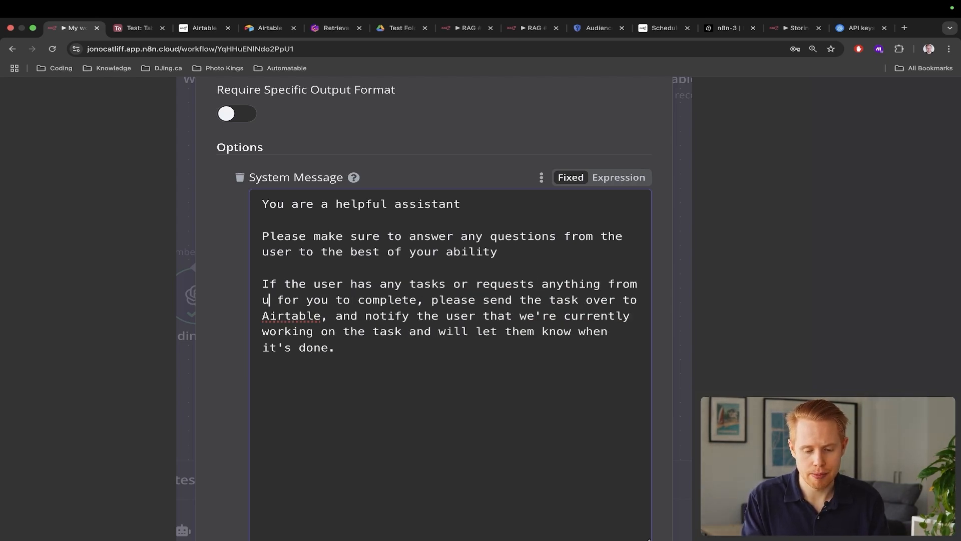
pyautogui.write('s')
pyautogui.hotkey('alt', 'shift', 'Right')
pyautogui.hotkey('alt', 'shift', 'Right')
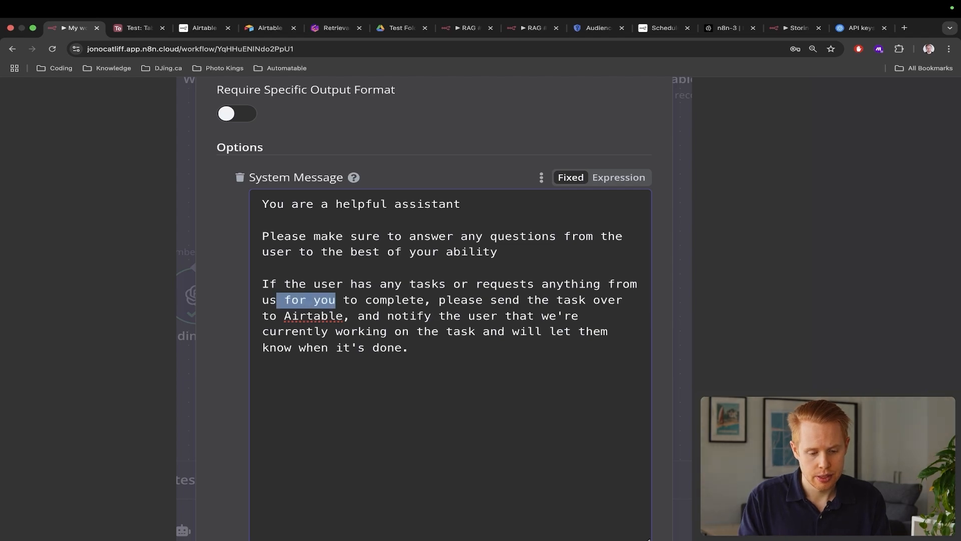
pyautogui.press('BackSpace')
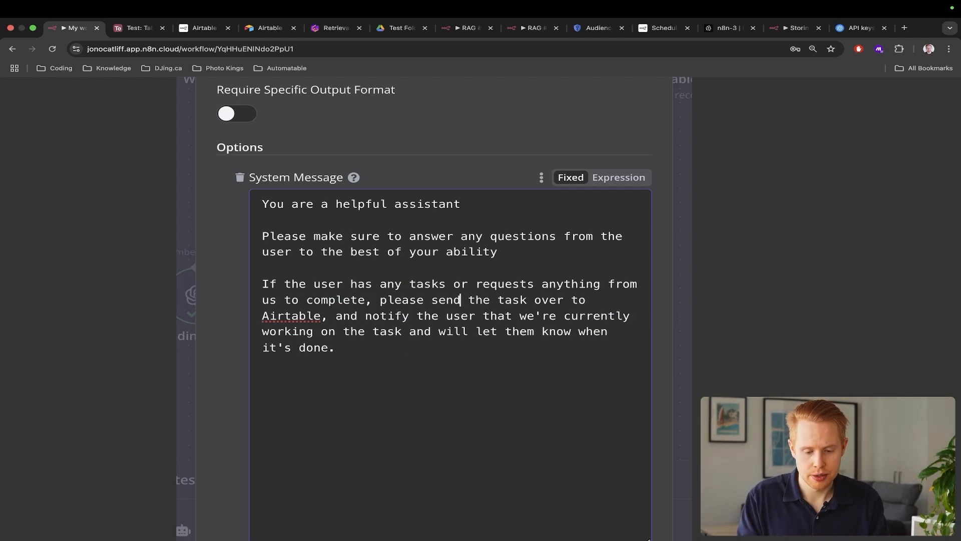
# Replace 'send the task over to Airtable' with 'call the Airtable tool' and promise we'll report back
pyautogui.hotkey('alt', 'shift', 'Left')
pyautogui.write('call the Air')
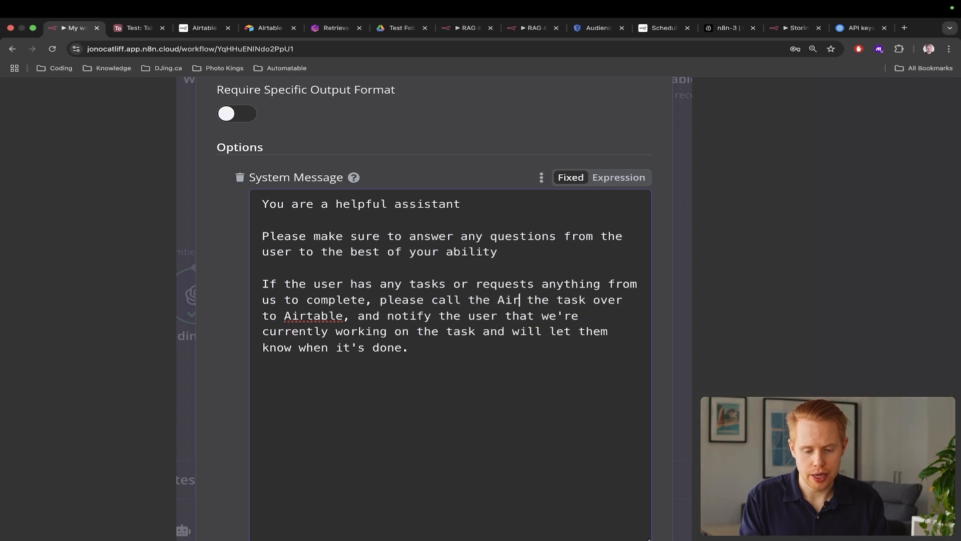
pyautogui.write('table tool')
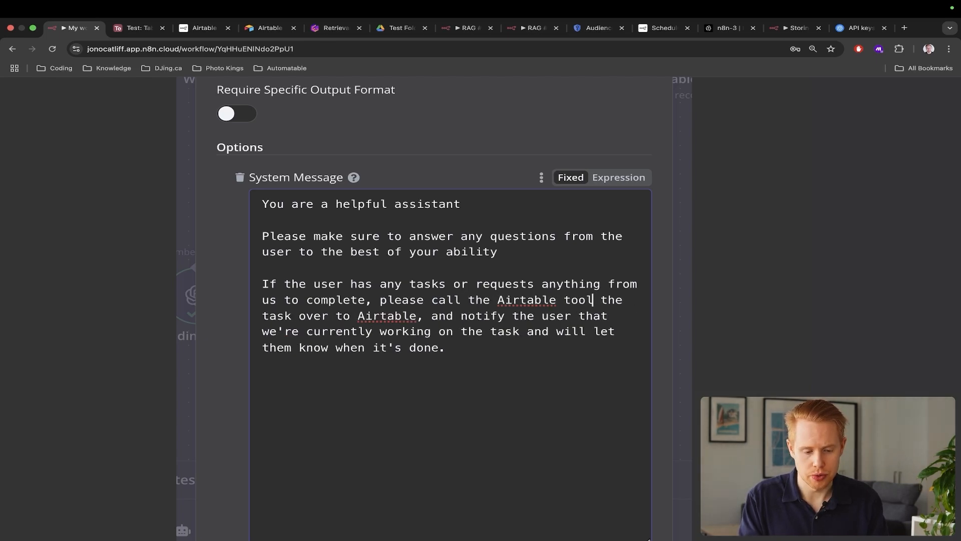
pyautogui.hotkey('alt', 'shift', 'Right')
pyautogui.hotkey('alt', 'shift', 'Right')
pyautogui.hotkey('alt', 'shift', 'Right')
pyautogui.hotkey('alt', 'shift', 'Right')
pyautogui.hotkey('alt', 'shift', 'Right')
pyautogui.press('BackSpace')
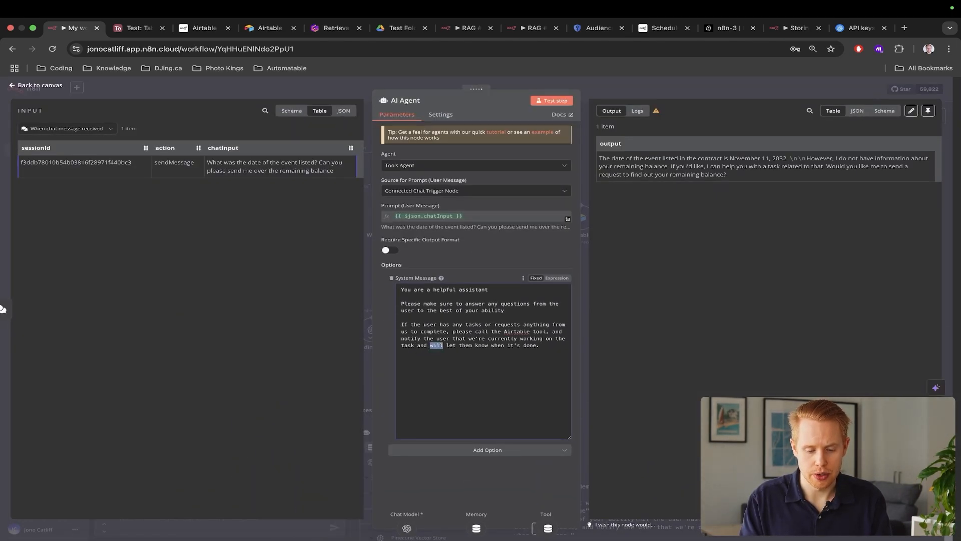
pyautogui.write("we'll")
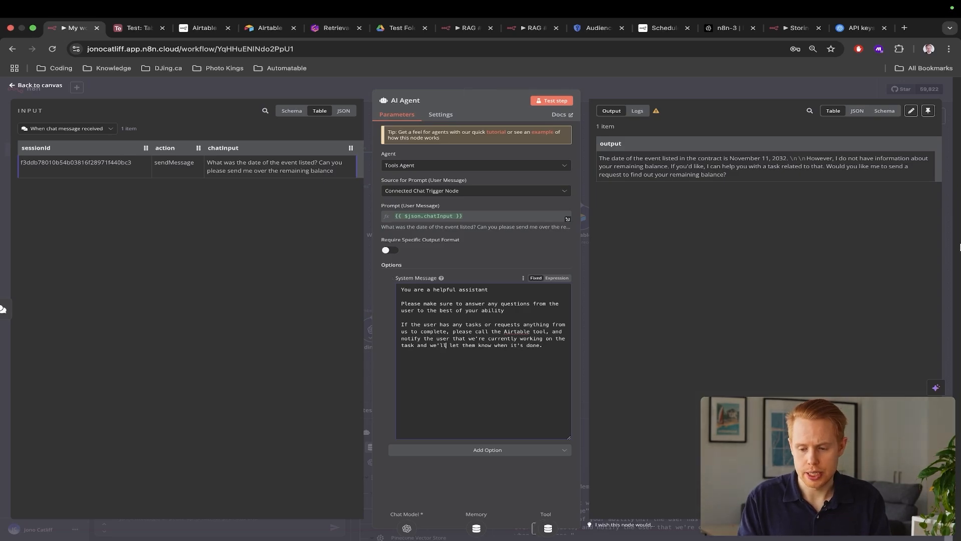
pyautogui.click(953, 248)
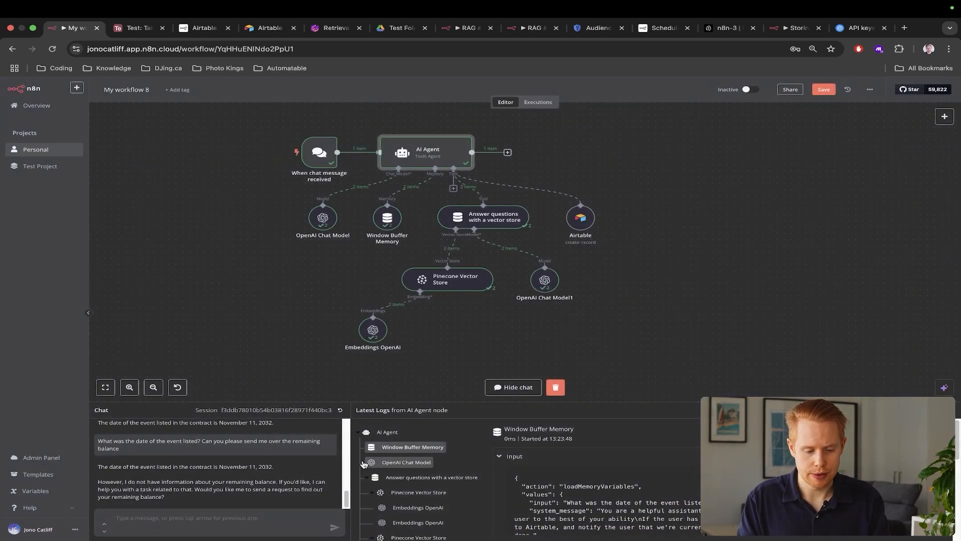
# Resend the copied event-date and balance question; the agent says it sent balance requests and will follow up
pyautogui.tripleClick(190, 449)
pyautogui.hotkey('ctrl', 'c')
pyautogui.click(169, 511)
pyautogui.hotkey('ctrl', 'v')
pyautogui.press('Return')
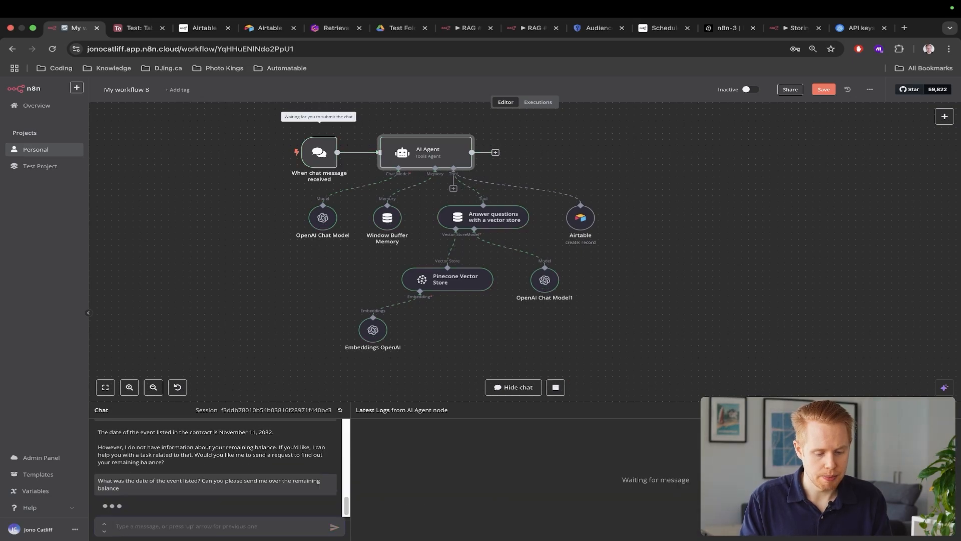
pyautogui.hscroll(-1, 537, 305)
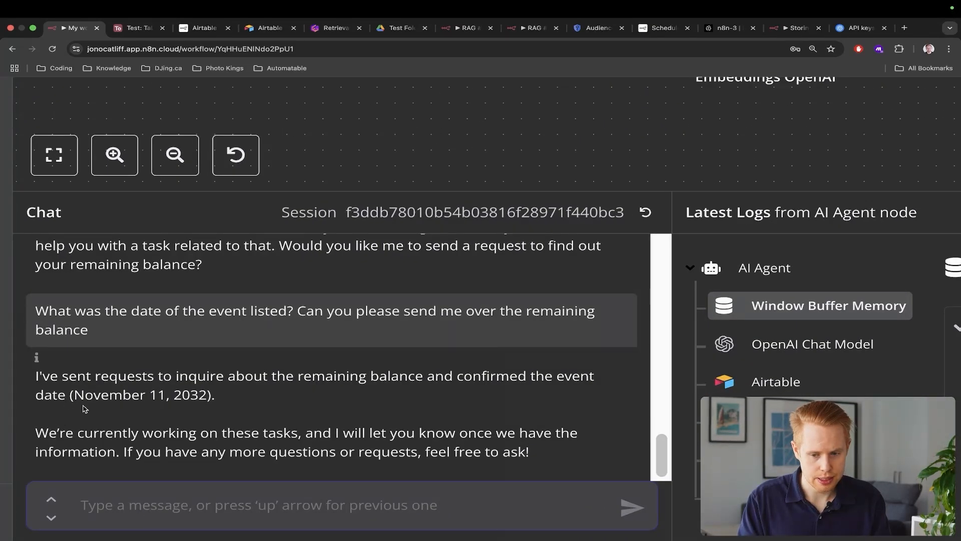
pyautogui.moveTo(62, 379); pyautogui.dragTo(286, 396)
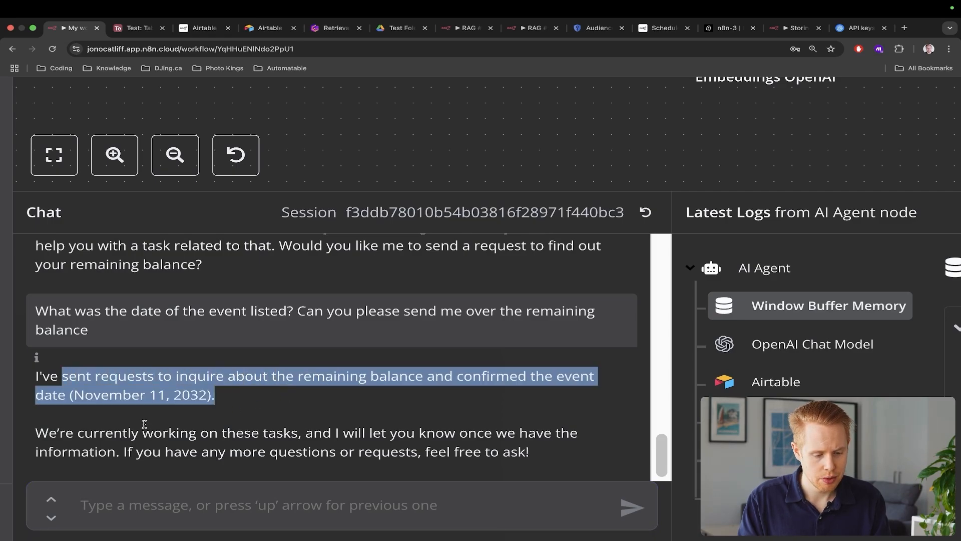
pyautogui.moveTo(144, 432); pyautogui.dragTo(474, 478)
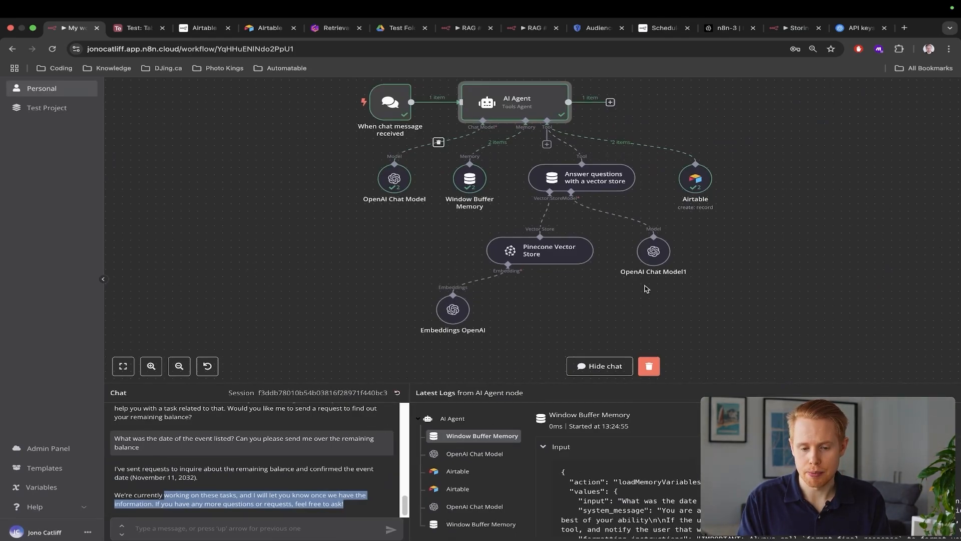
# Add 'and all' and 'For every message, please query Pinecone to find the right solution' to the system message
pyautogui.scroll(2, 576, 196)
pyautogui.doubleClick(506, 157)
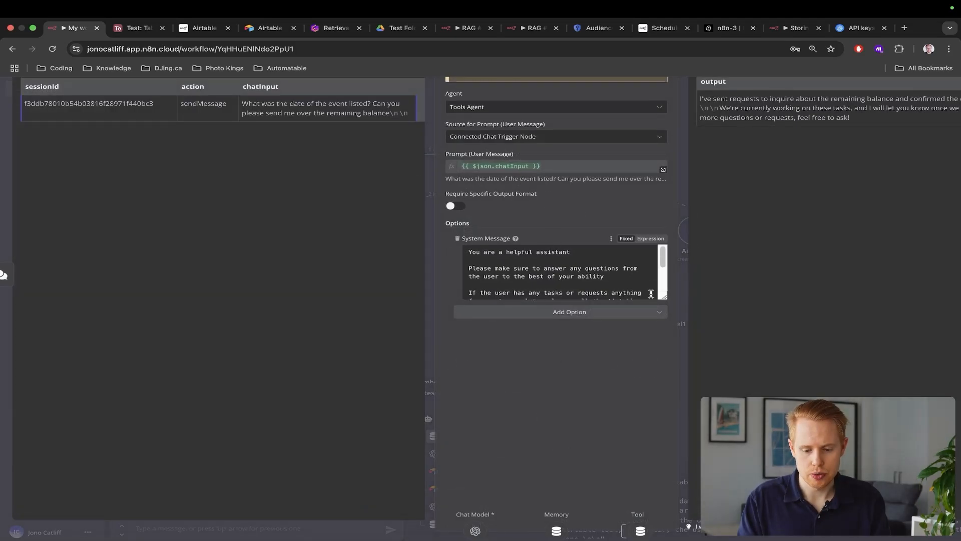
pyautogui.moveTo(663, 297); pyautogui.dragTo(662, 379)
pyautogui.scroll(5, 609, 297)
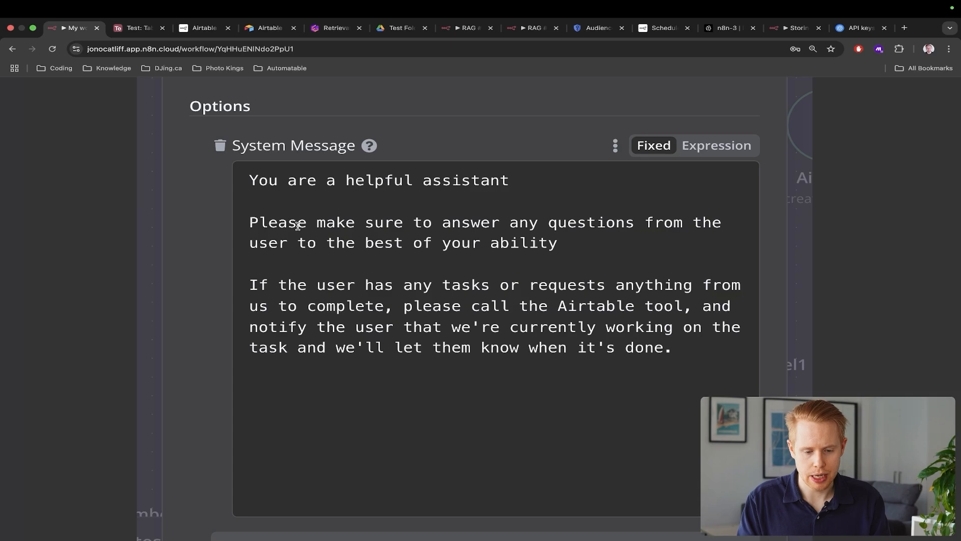
pyautogui.click(251, 223)
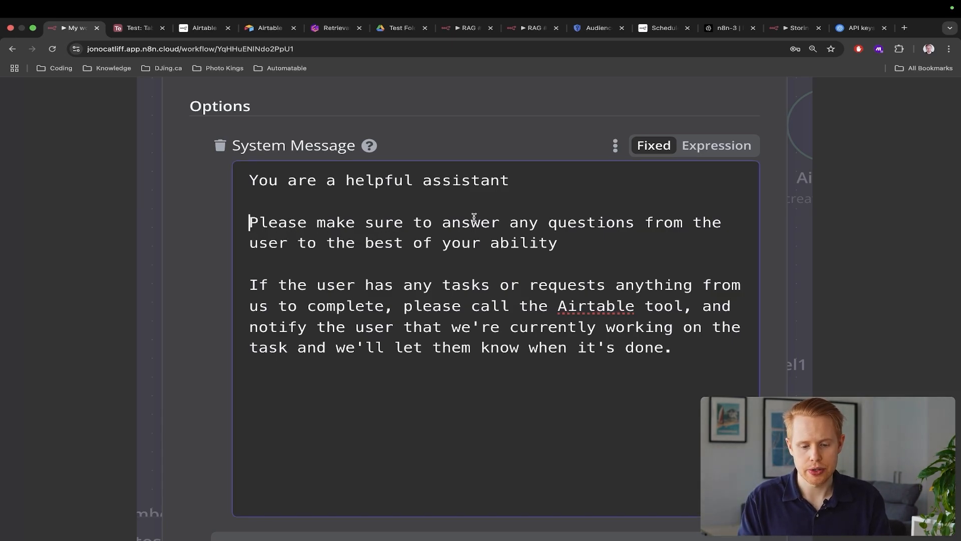
pyautogui.click(549, 222)
pyautogui.write('and all questions from the user to the best of your ability')
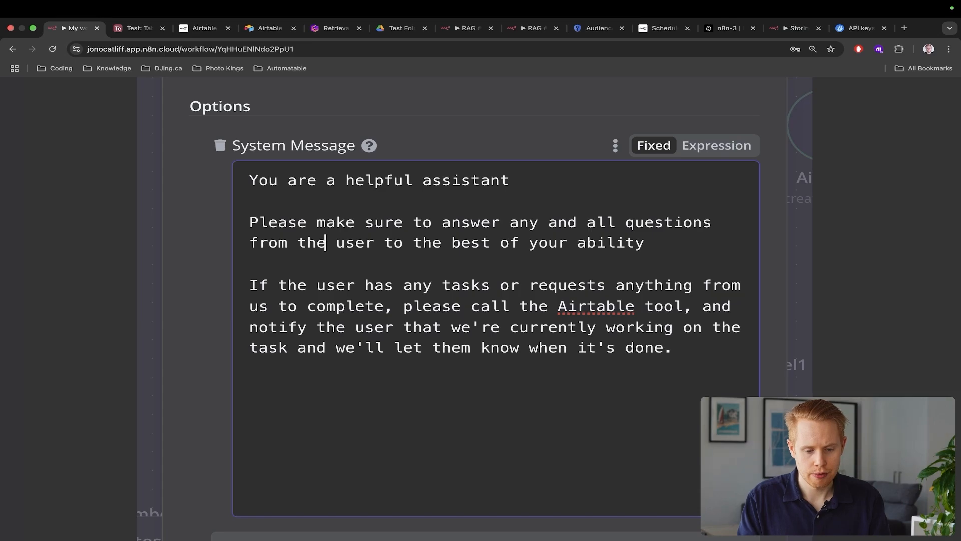
pyautogui.write('. ')
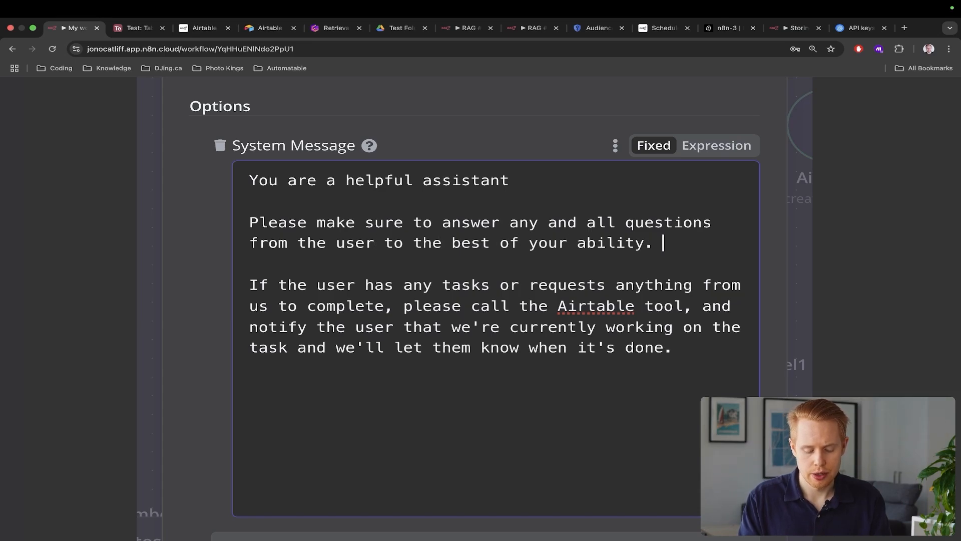
pyautogui.write('For every mess')
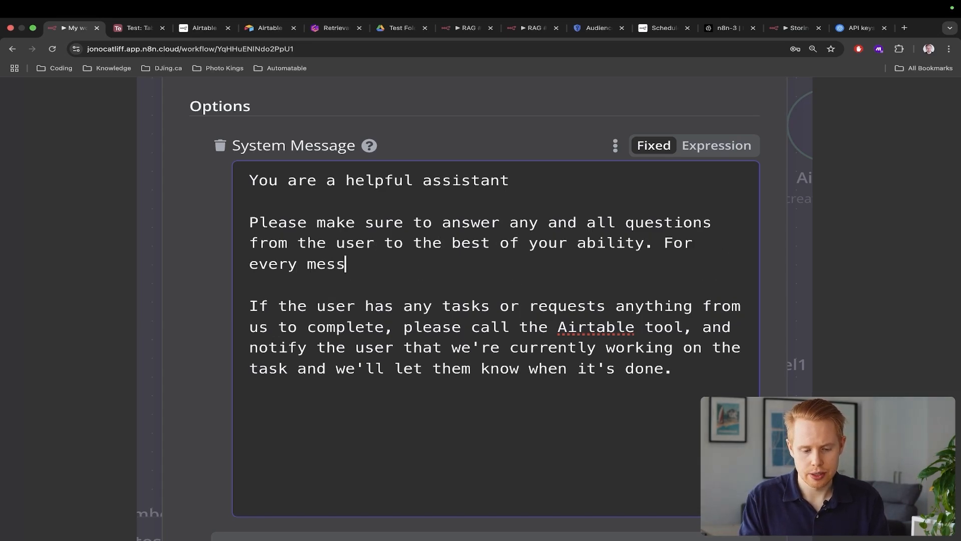
pyautogui.write('age, please query ')
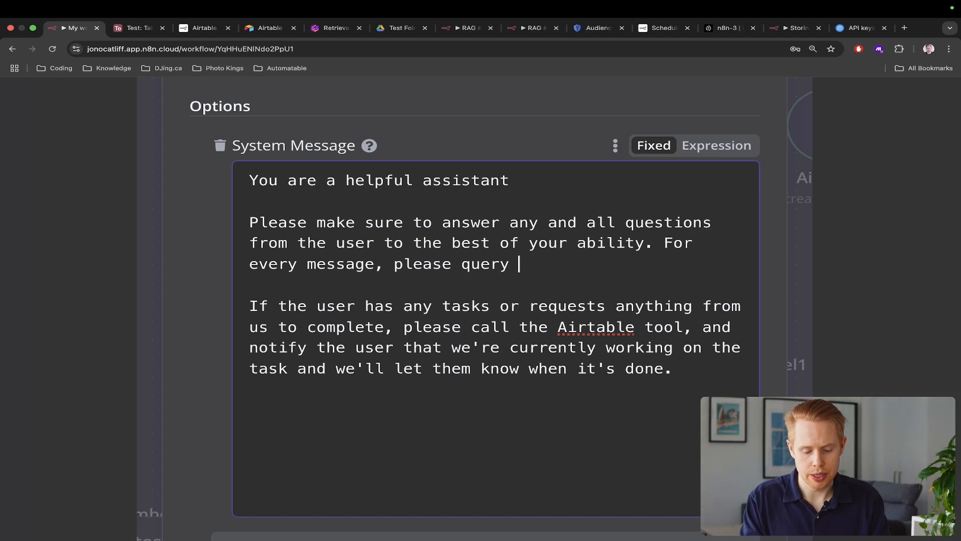
pyautogui.write('Pinecone to find the ')
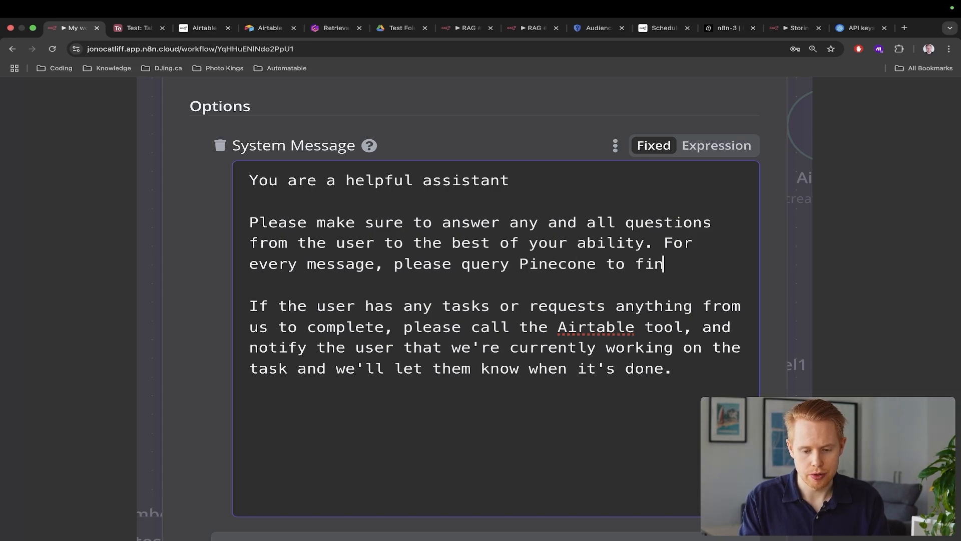
pyautogui.write('right solution.')
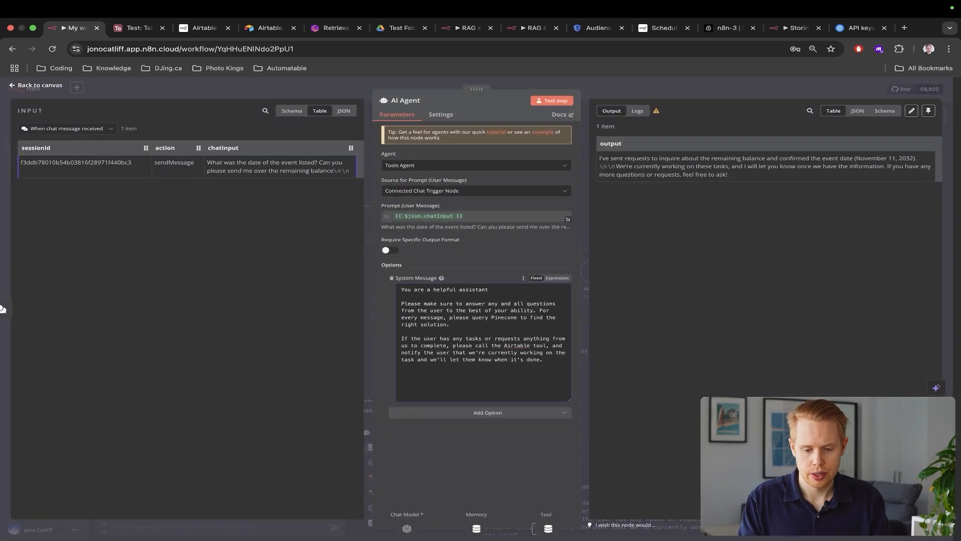
# Resend the question; the reply gives November 11, 2032 and confirms the balance request was recorded
pyautogui.click(954, 199)
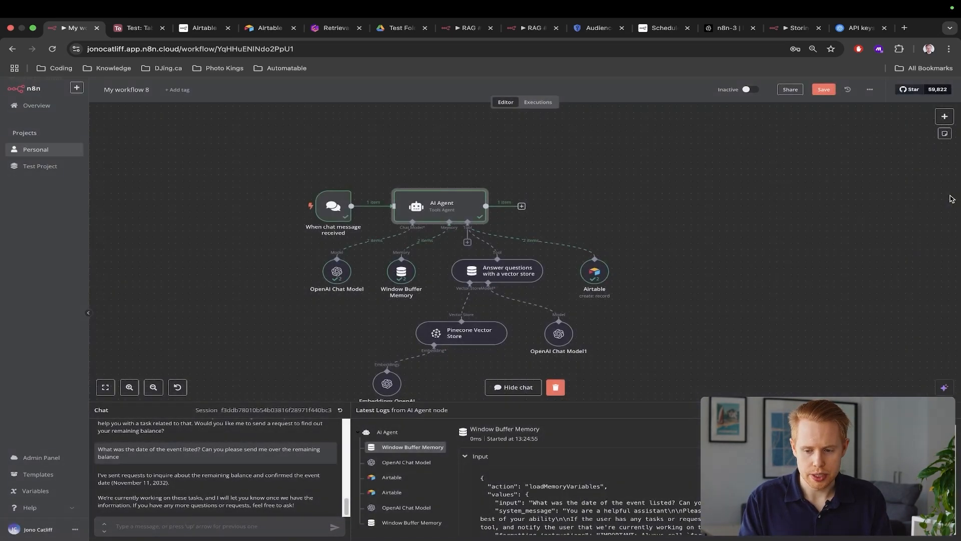
pyautogui.click(248, 523)
pyautogui.press('Up')
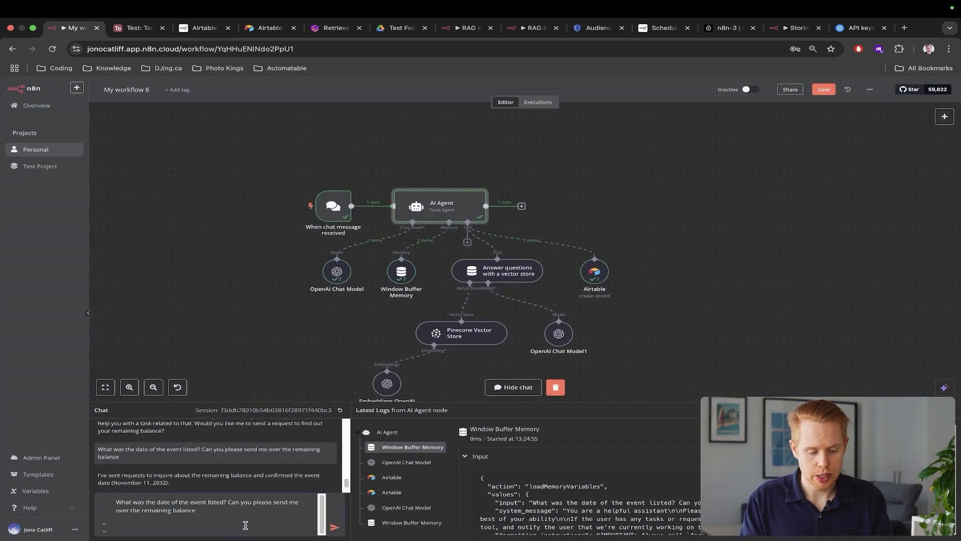
pyautogui.press('Return')
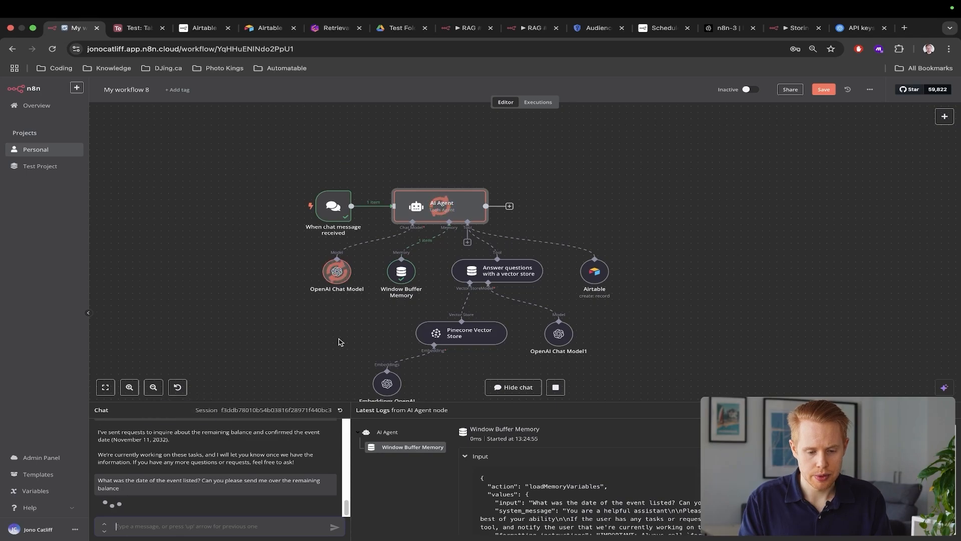
pyautogui.scroll(-2, 349, 332)
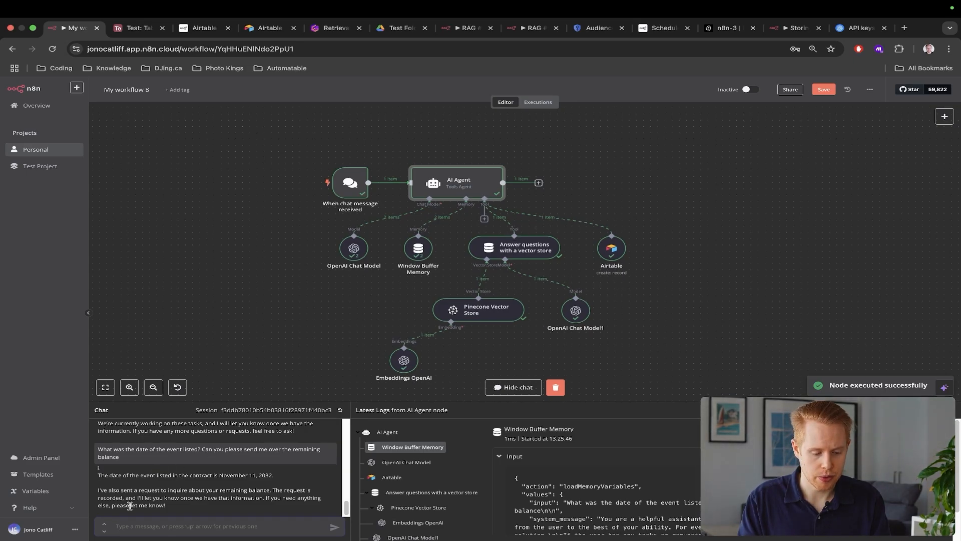
pyautogui.scroll(5, 130, 506)
pyautogui.scroll(-1, 130, 506)
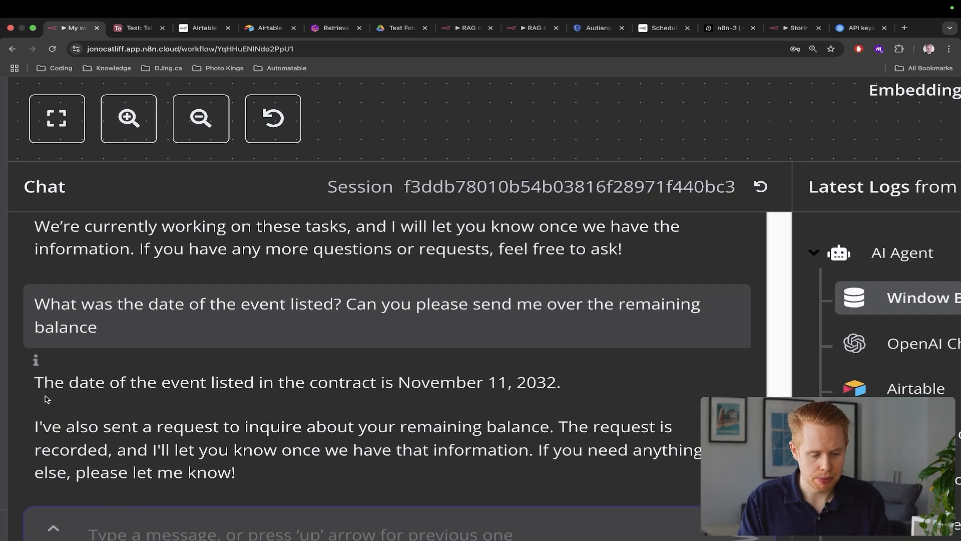
pyautogui.moveTo(34, 382); pyautogui.dragTo(575, 385)
pyautogui.moveTo(97, 428); pyautogui.dragTo(459, 467)
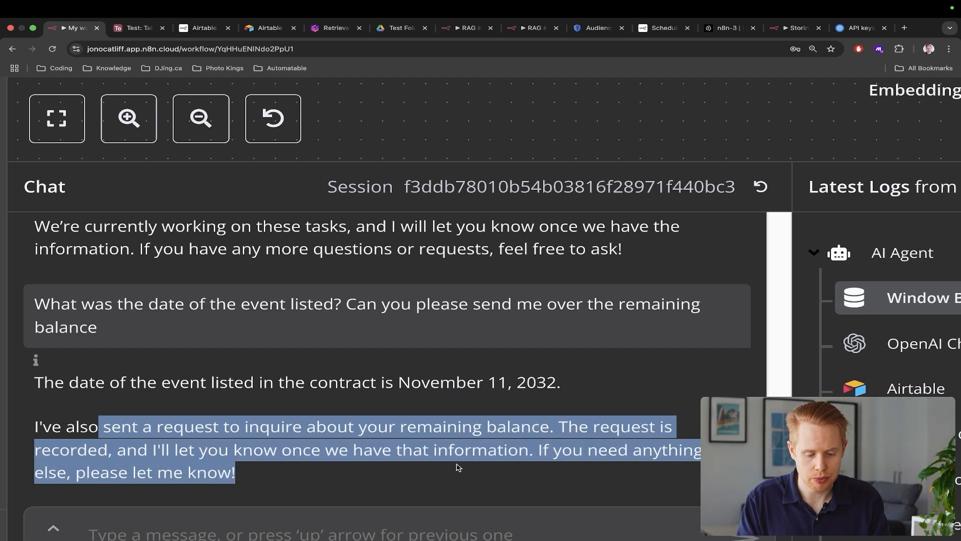
# Check Airtable's Table 1 for the new Event Date Confirmation and Remaining Balance Inquiry tasks
pyautogui.press('super+0')
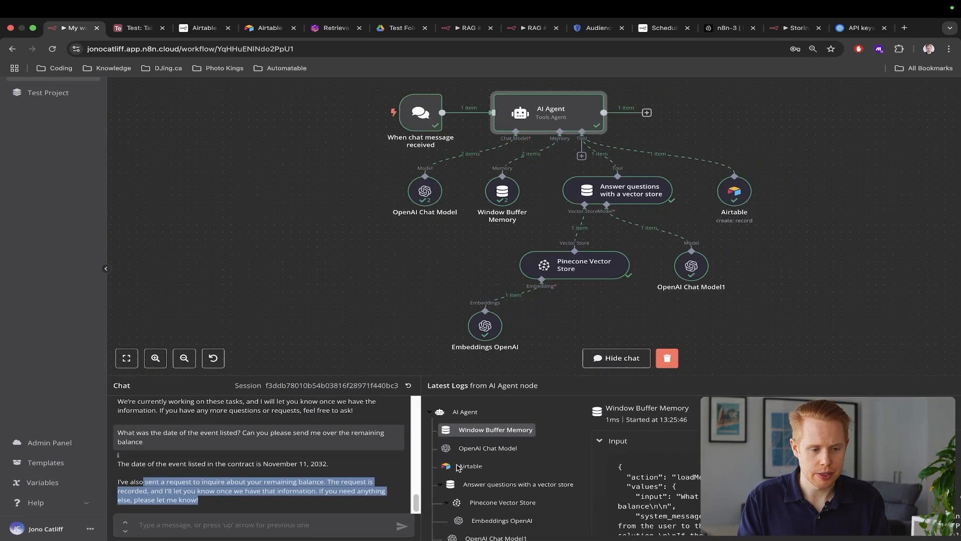
pyautogui.hotkey('ctrl', 'Tab')
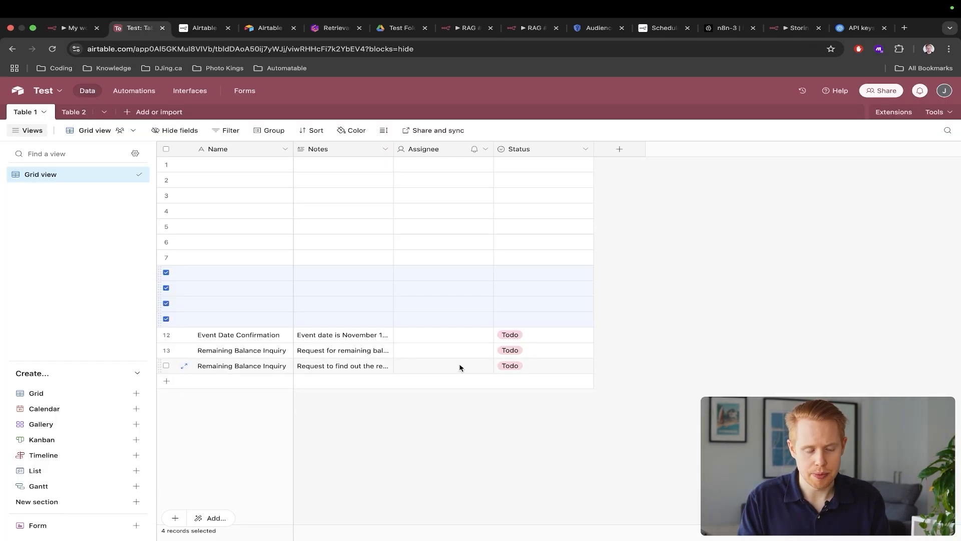
pyautogui.hotkey('ctrl', 'shift', 'Tab')
pyautogui.hscroll(2, 637, 286)
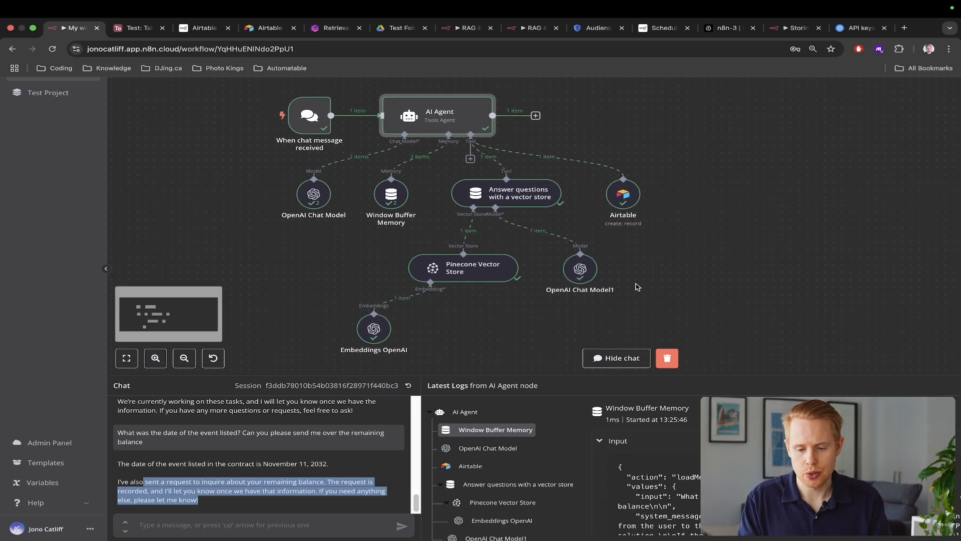
# Add a Call n8n Workflow Tool to the AI Agent and place it right of the Airtable node
pyautogui.keyDown('shift'); pyautogui.click(587, 153); pyautogui.keyUp('shift')
pyautogui.moveTo(586, 154); pyautogui.dragTo(670, 244)
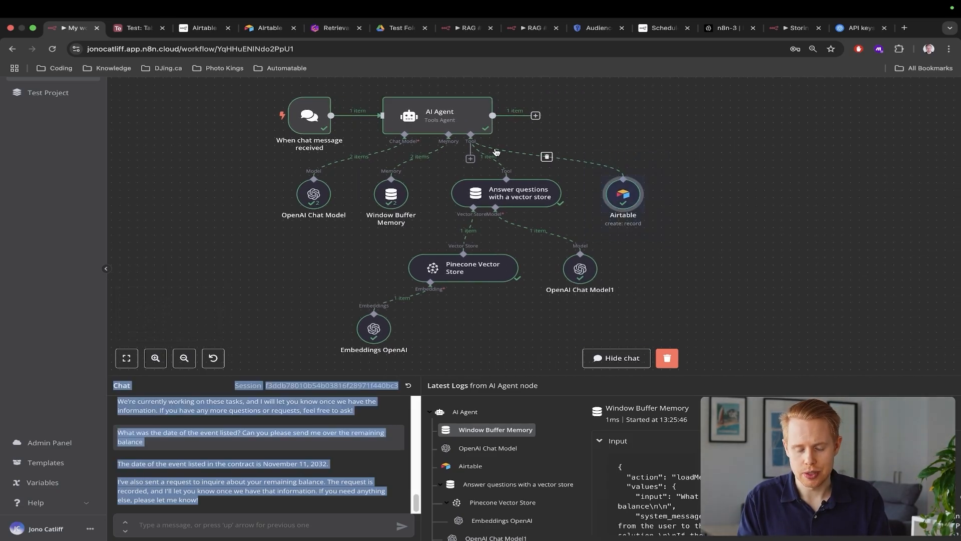
pyautogui.click(469, 159)
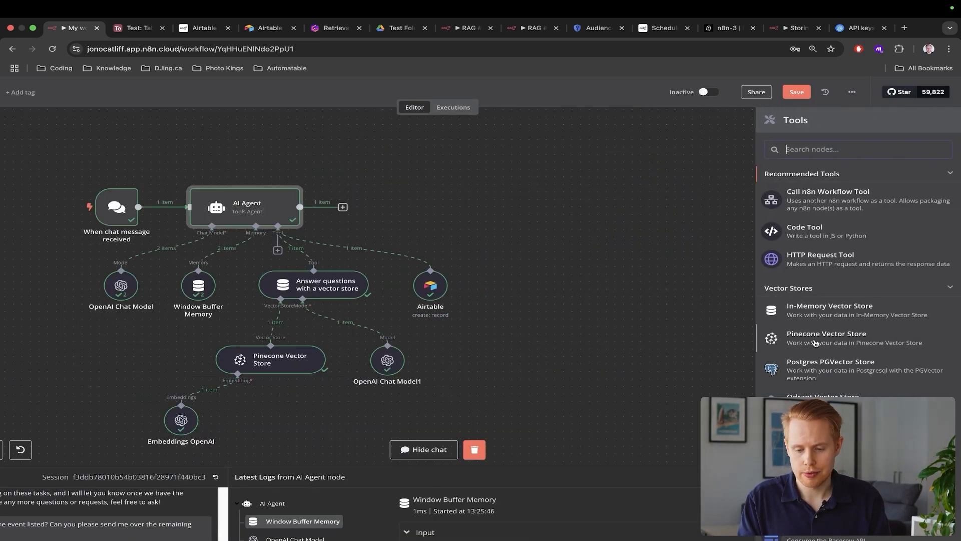
pyautogui.scroll(-10, 821, 326)
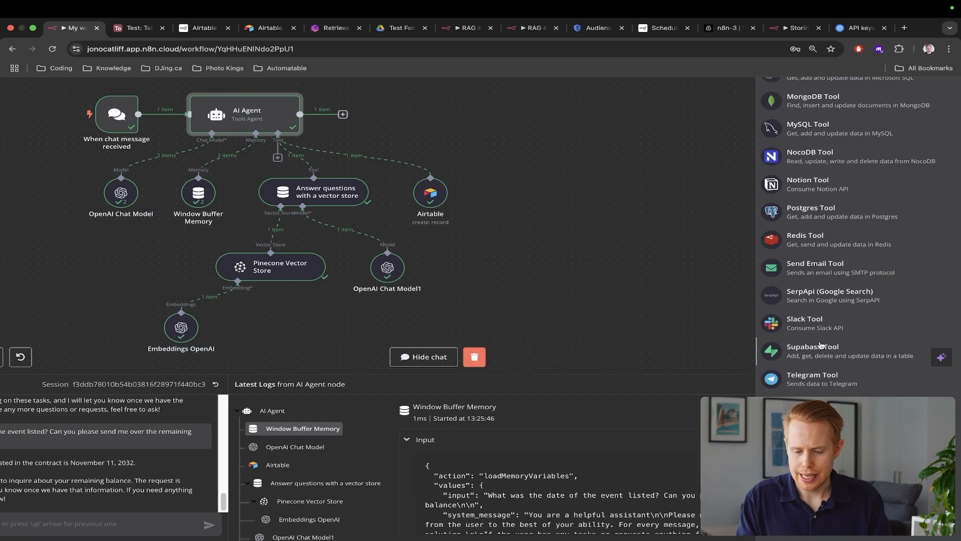
pyautogui.hotkey('ctrl', '-')
pyautogui.scroll(10, 881, 280)
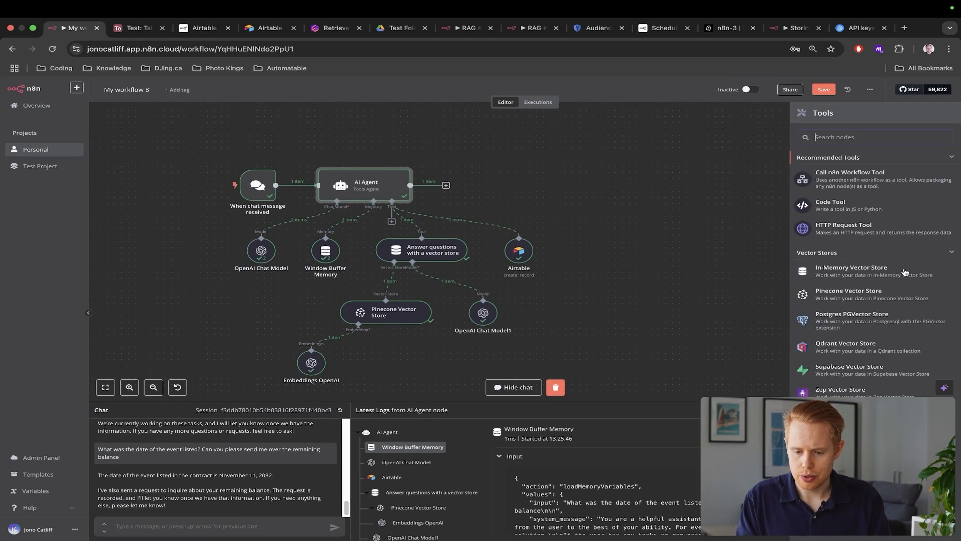
pyautogui.click(841, 186)
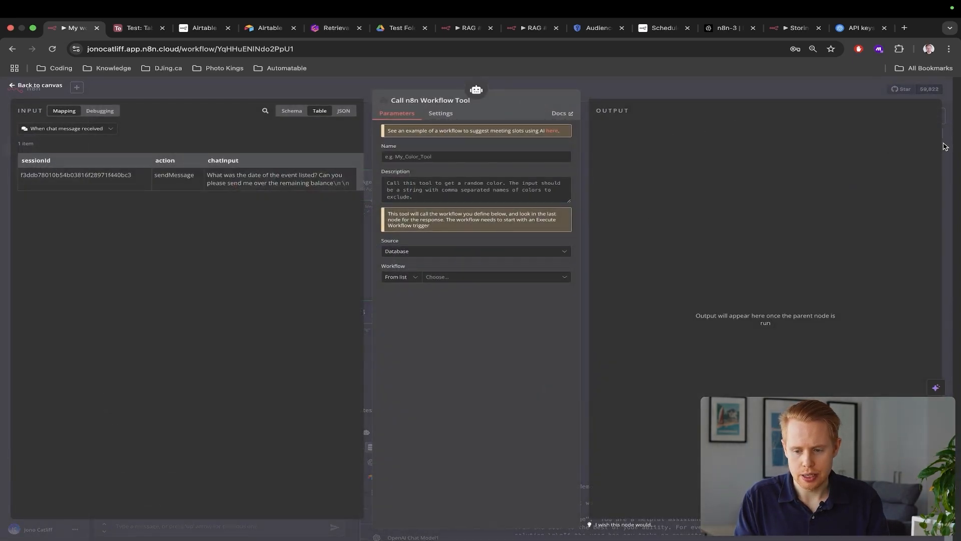
pyautogui.click(944, 147)
pyautogui.moveTo(469, 257); pyautogui.dragTo(574, 252)
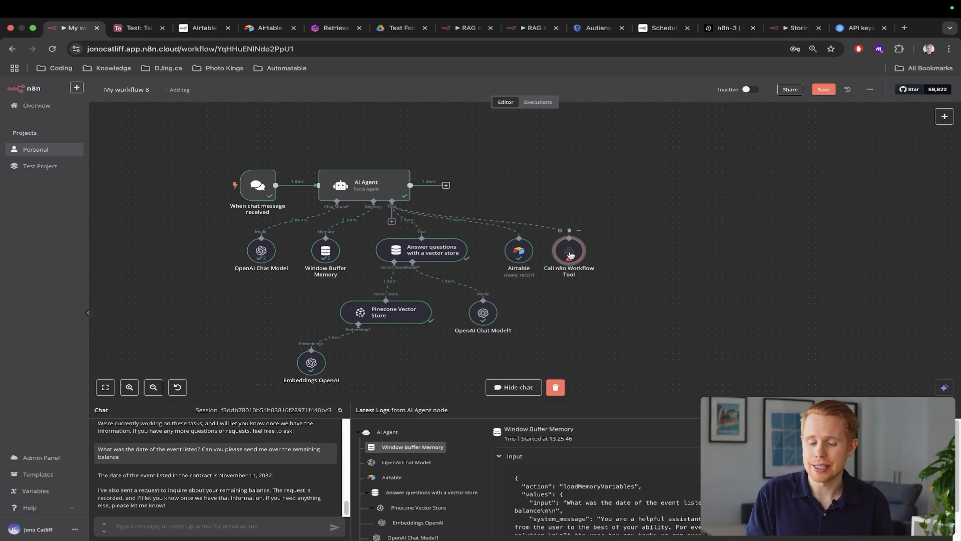
pyautogui.scroll(2, 292, 211)
pyautogui.hscroll(-2, 292, 211)
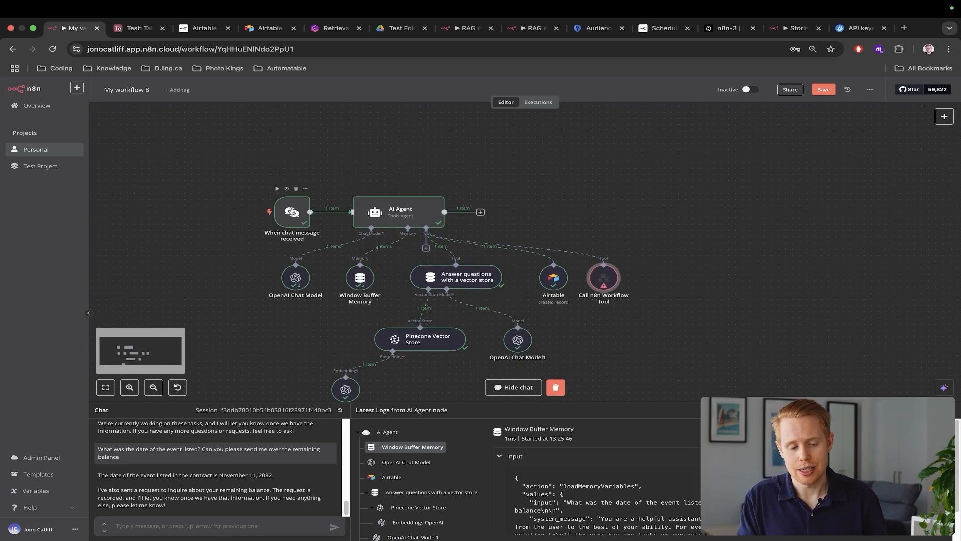
pyautogui.scroll(3, 290, 216)
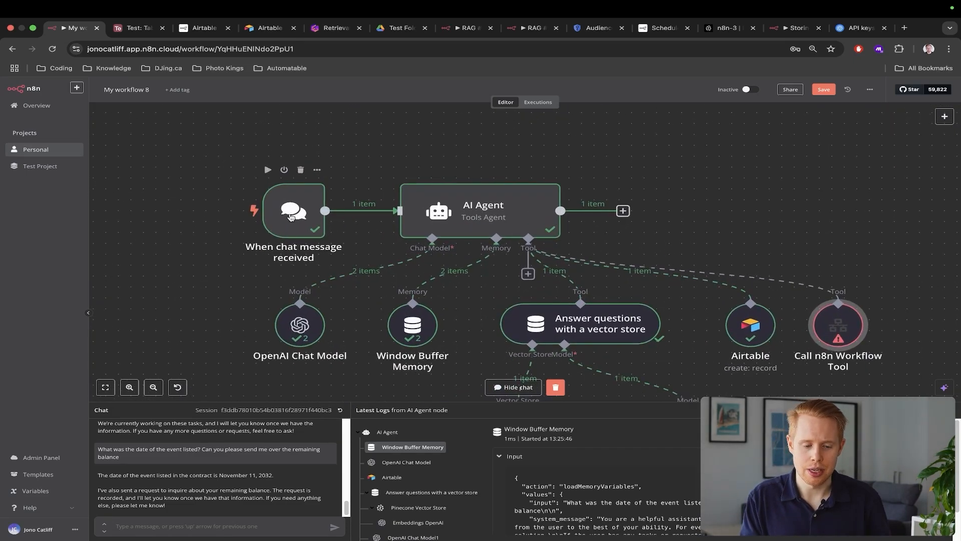
# Add a Telegram 'Get a chat' node after the AI Agent
pyautogui.click(623, 210)
pyautogui.write('t')
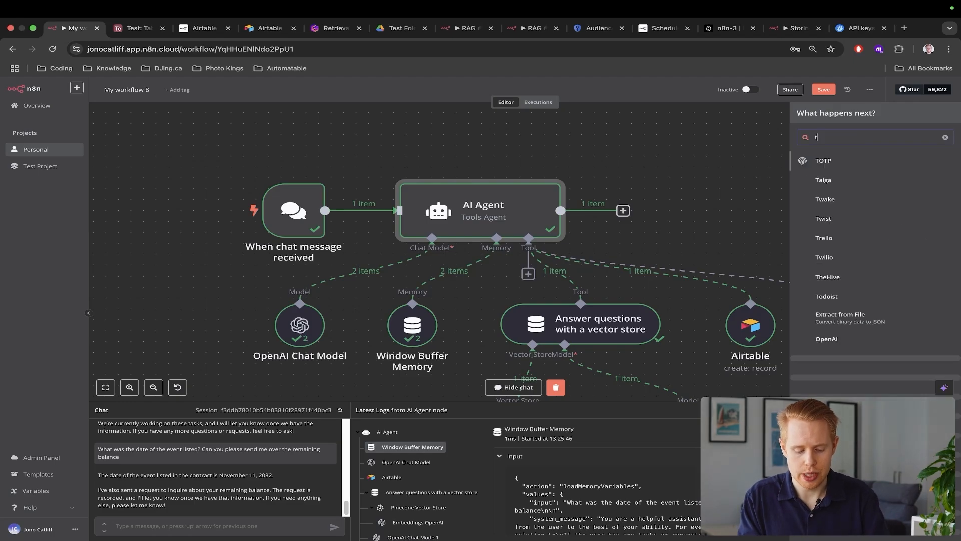
pyautogui.write('wilio')
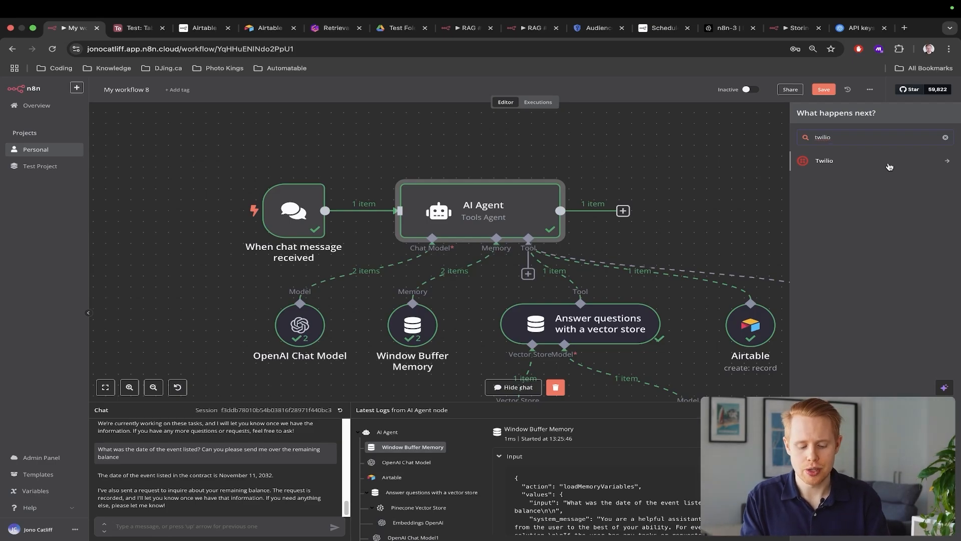
pyautogui.press('super+a')
pyautogui.press('BackSpace')
pyautogui.write('telegr')
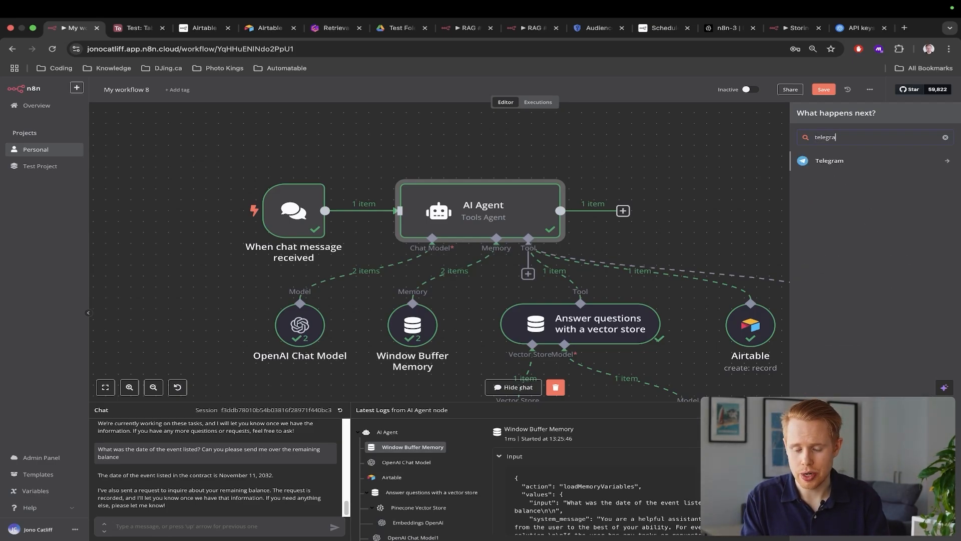
pyautogui.click(882, 166)
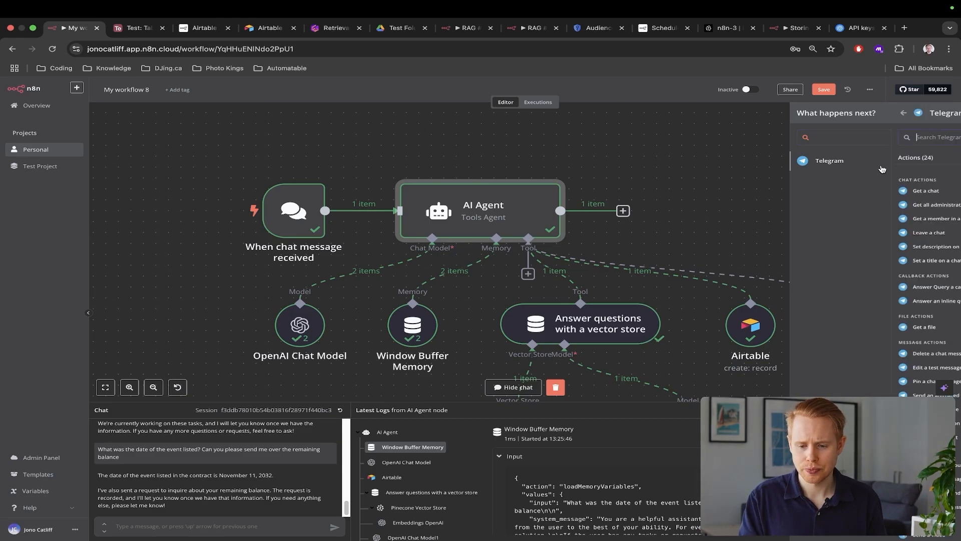
pyautogui.click(849, 191)
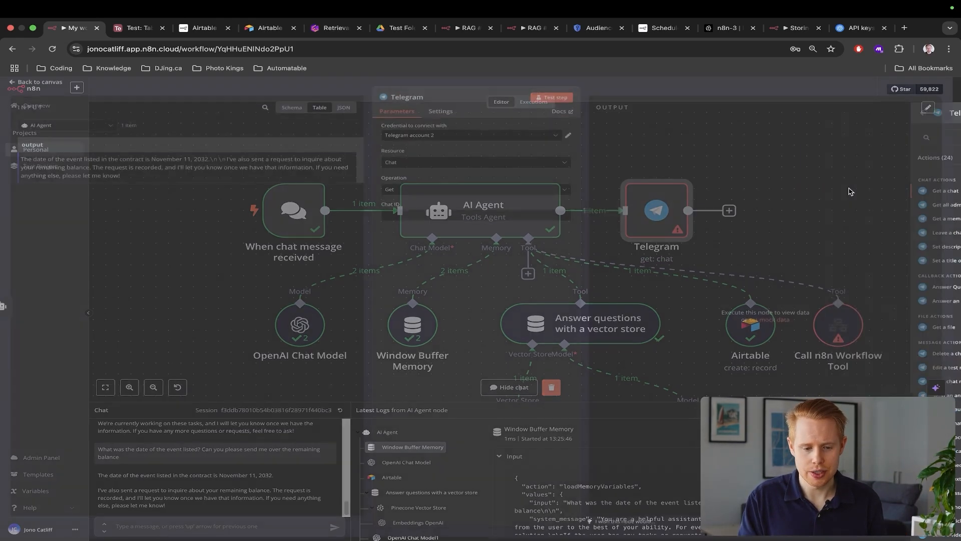
# Start a new Telegram credential and open its setup documentation
pyautogui.click(437, 141)
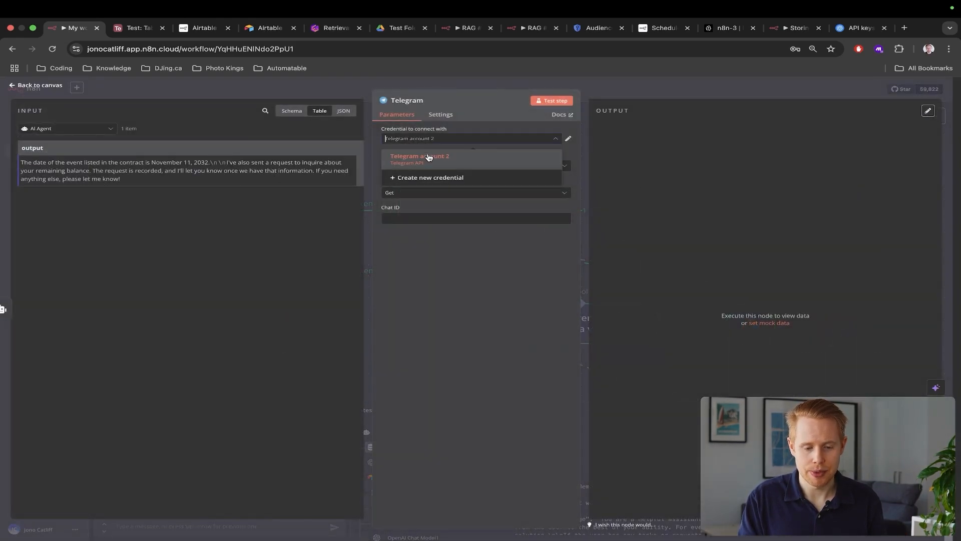
pyautogui.click(431, 178)
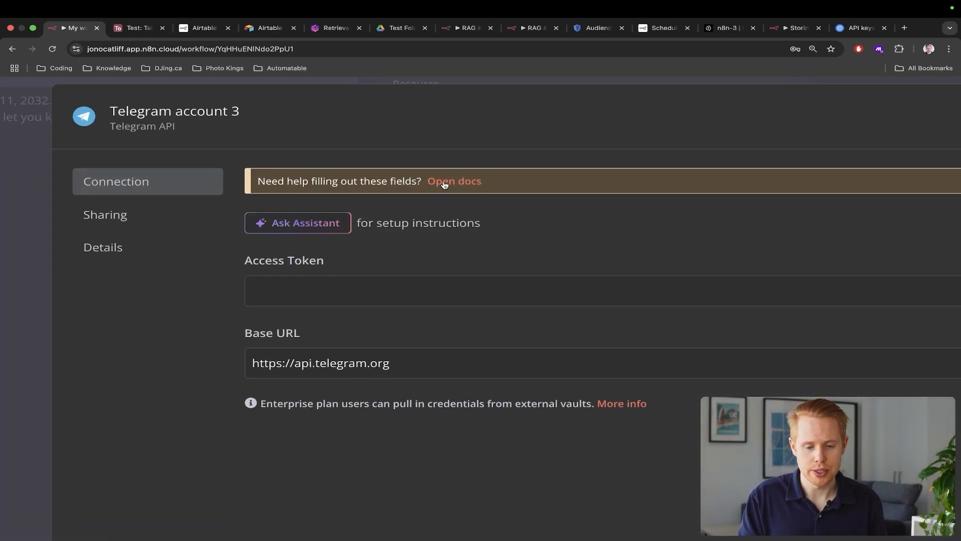
pyautogui.click(444, 182)
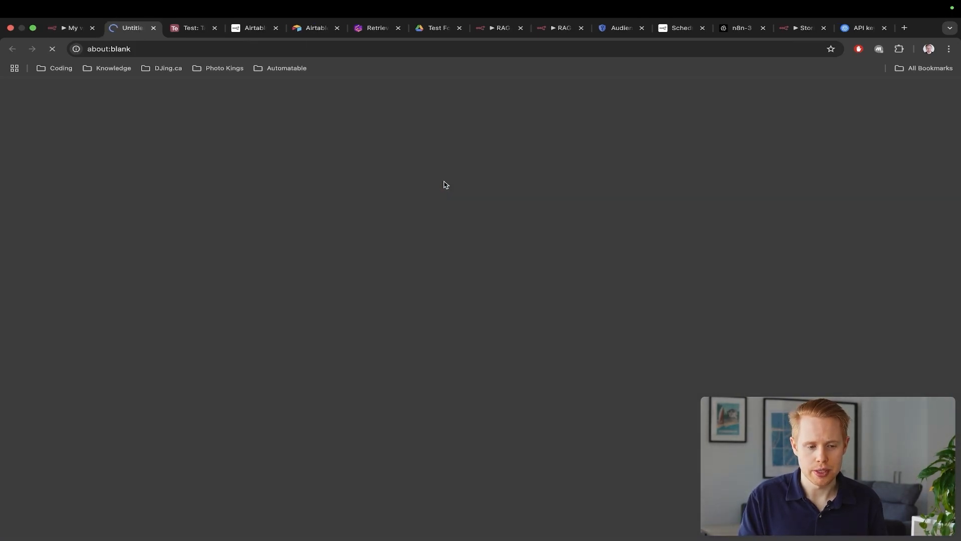
# Read the docs' BotFather steps for a Telegram bot access token, briefly opening the BotFather page
pyautogui.scroll(-6, 376, 261)
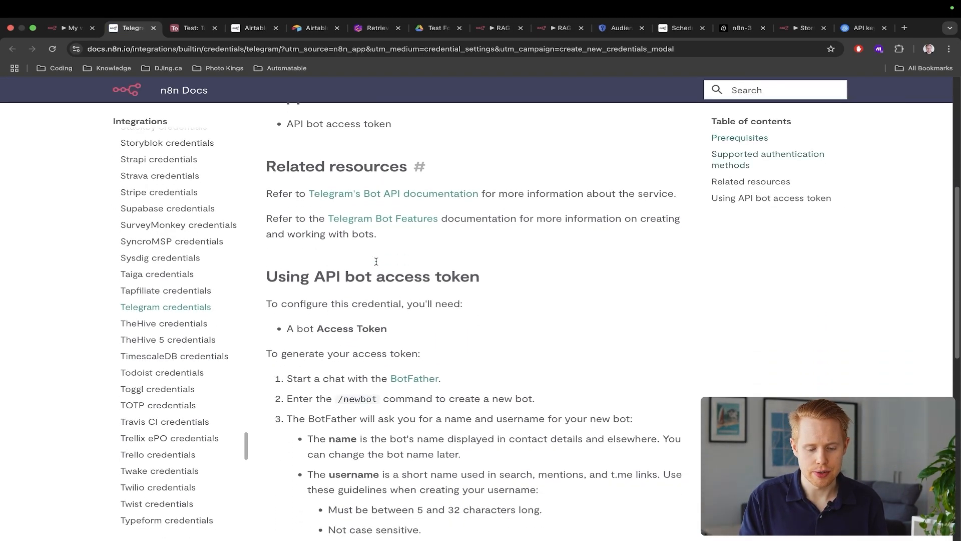
pyautogui.scroll(-2, 376, 261)
pyautogui.moveTo(293, 281); pyautogui.dragTo(438, 271)
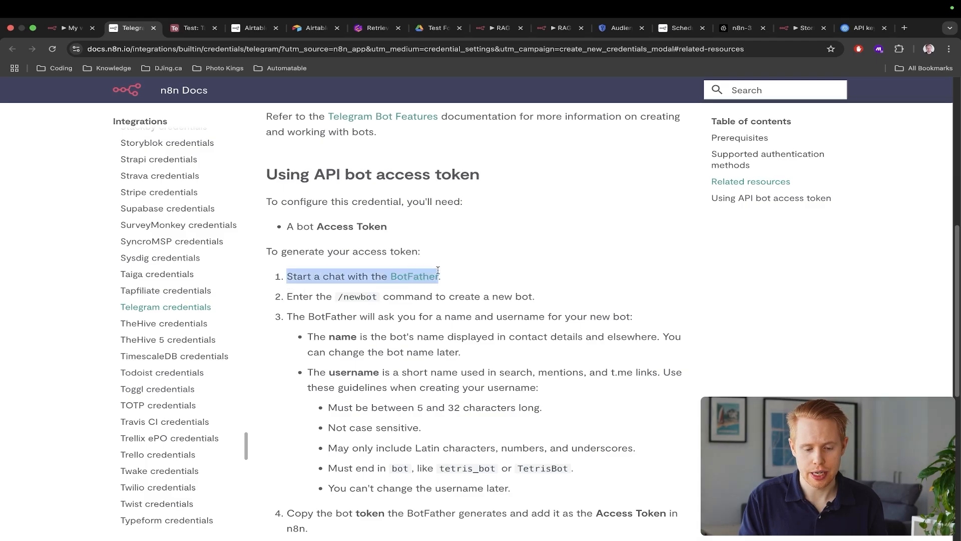
pyautogui.keyDown('super'); pyautogui.click(431, 276); pyautogui.keyUp('super')
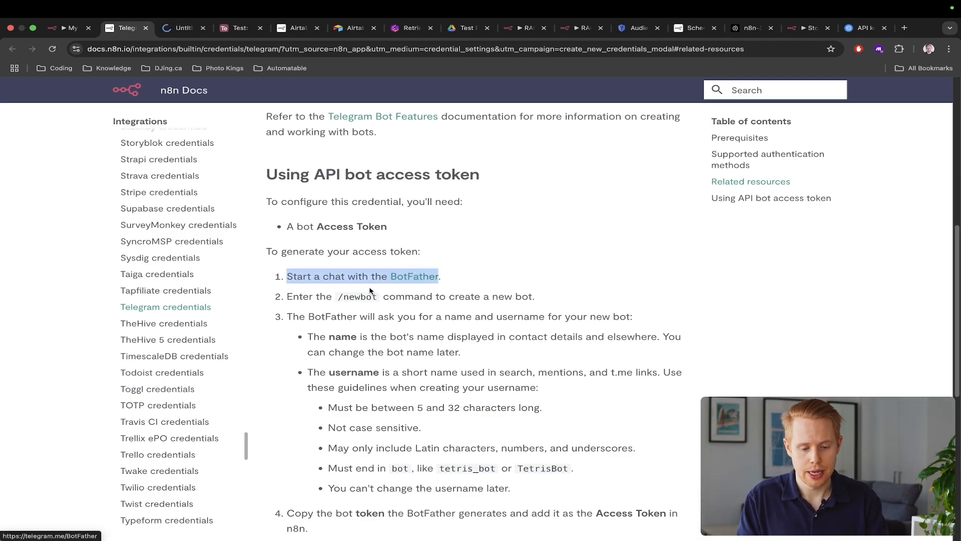
pyautogui.doubleClick(337, 298)
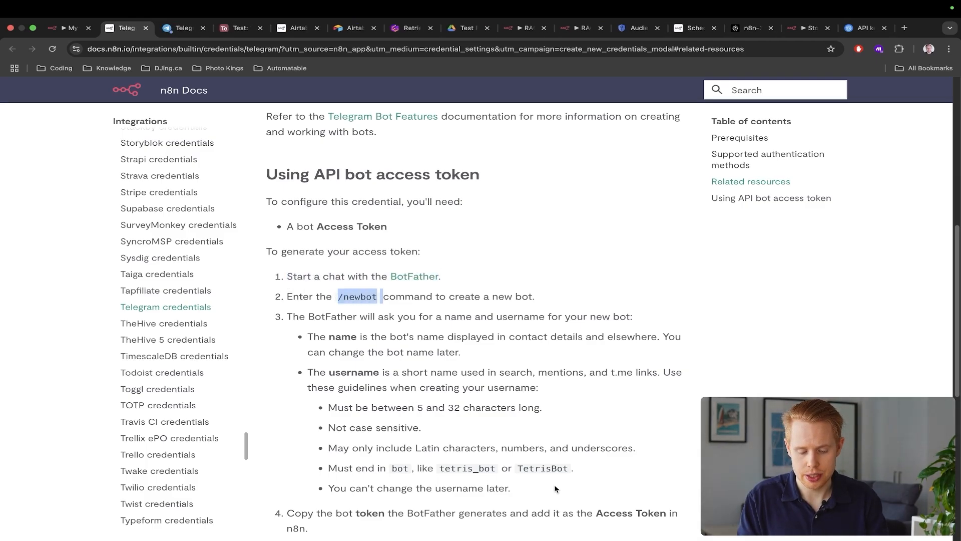
pyautogui.moveTo(556, 489); pyautogui.dragTo(286, 296)
pyautogui.hotkey('ctrl', 'Tab')
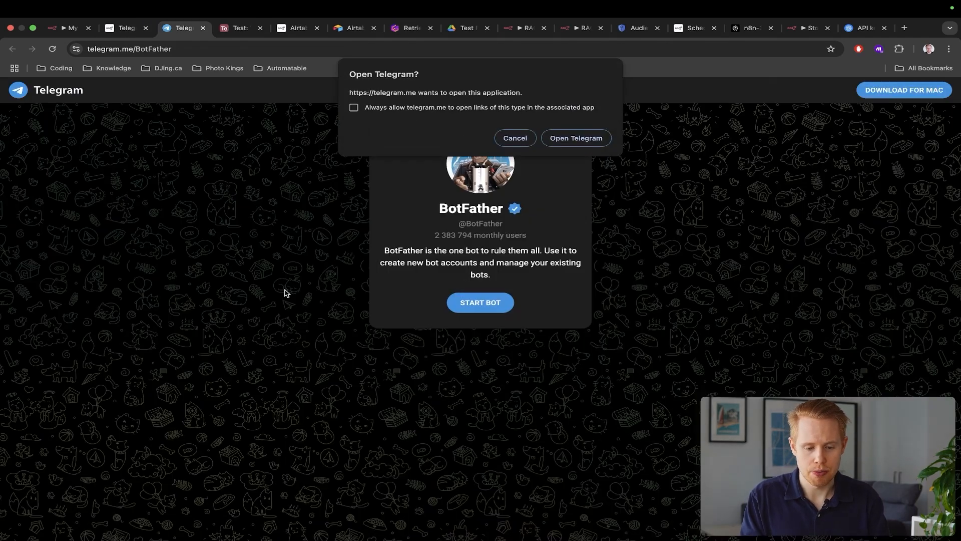
pyautogui.press('super+w')
# Discard the Telegram credential and delete the Telegram node, then glance at the workflow options menu
pyautogui.hotkey('ctrl', 'shift', 'Tab')
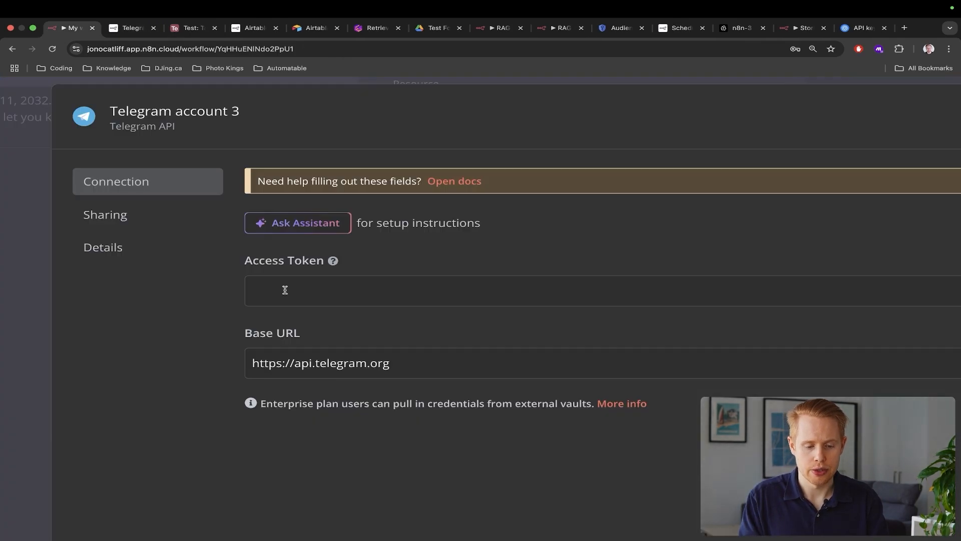
pyautogui.click(850, 201)
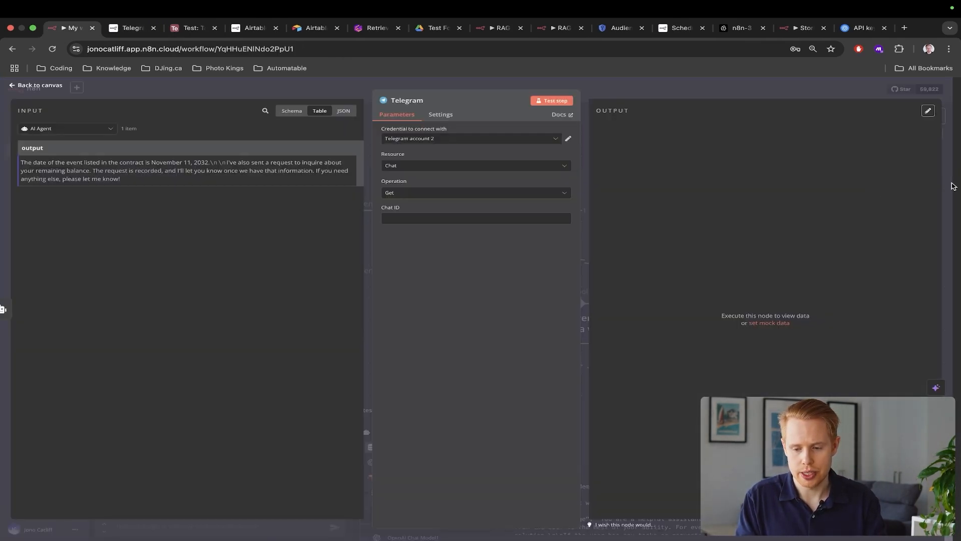
pyautogui.click(953, 186)
pyautogui.moveTo(296, 214)
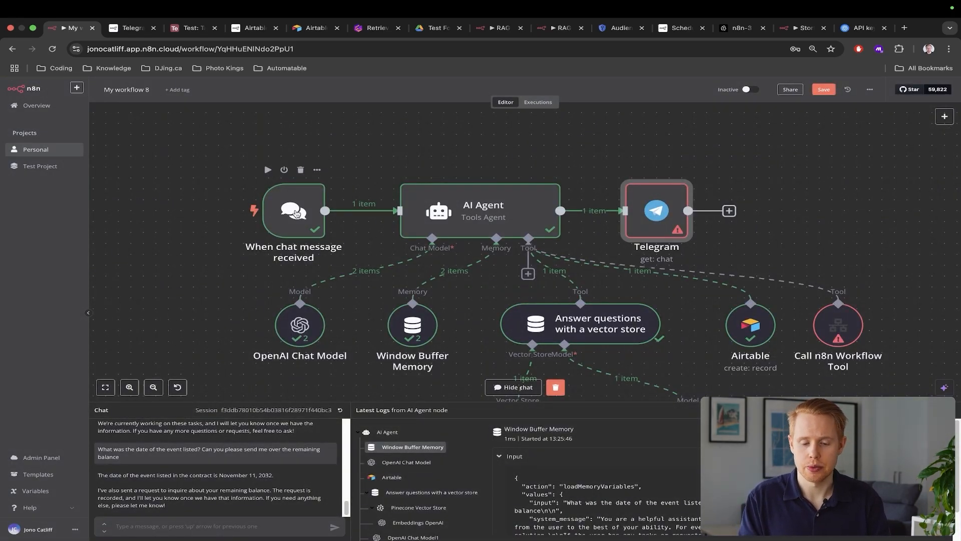
pyautogui.moveTo(602, 176); pyautogui.dragTo(743, 258)
pyautogui.press('Delete')
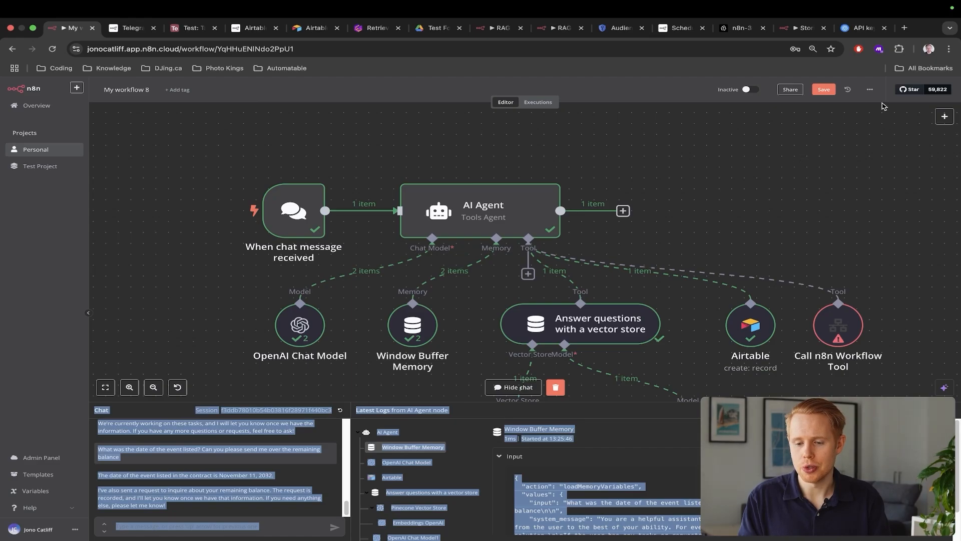
pyautogui.click(870, 90)
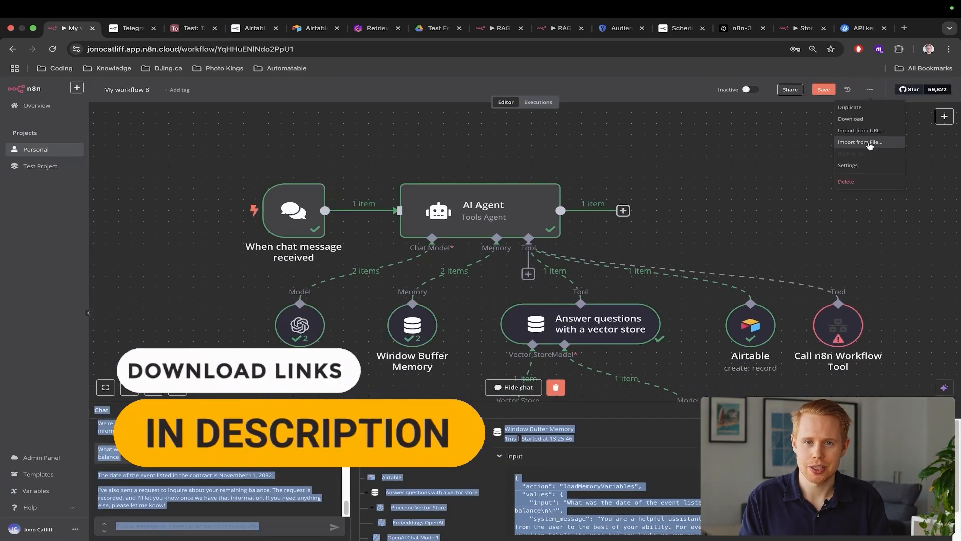
pyautogui.click(720, 167)
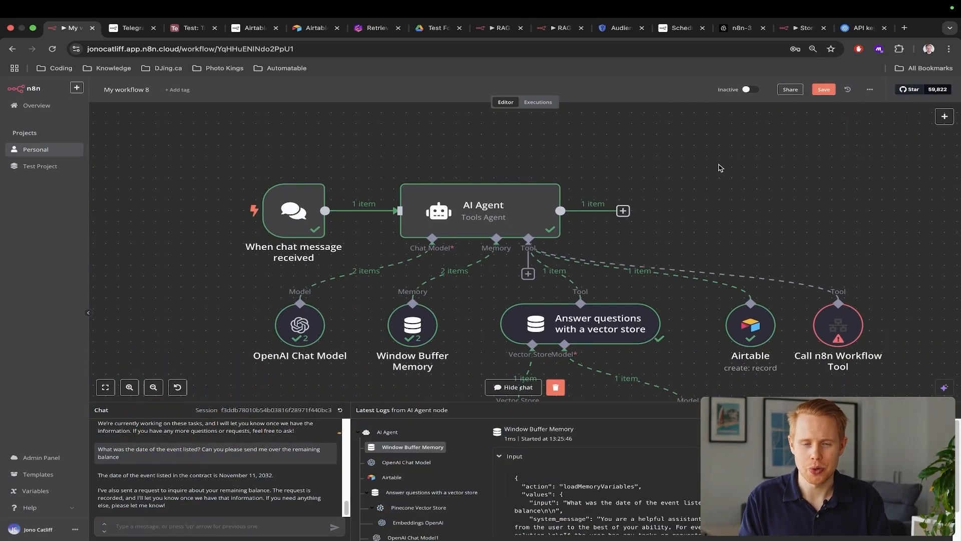